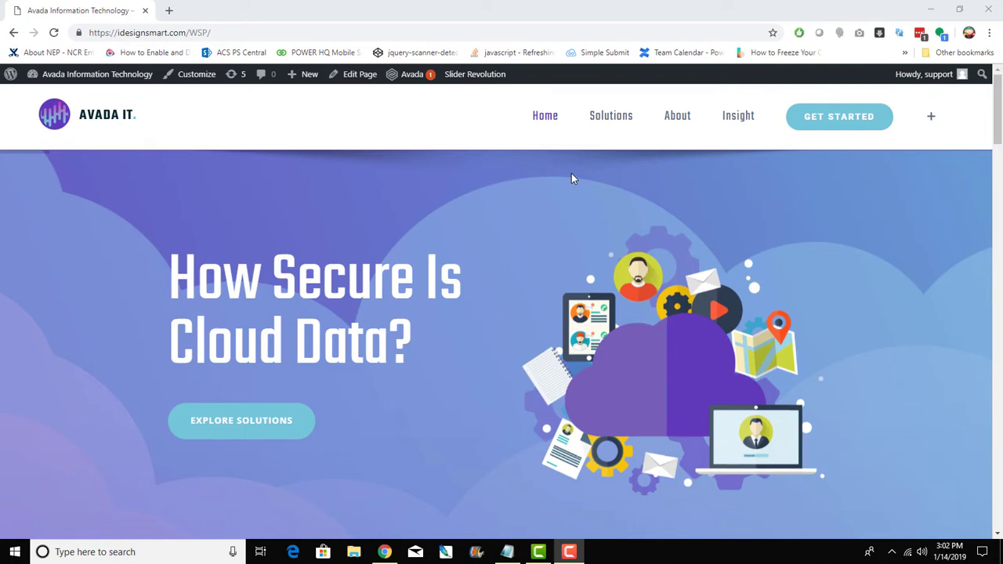
# Step: Examine the homepage from the hero banner down to the Latest Insight section
pyautogui.scroll(-4, 572, 179)
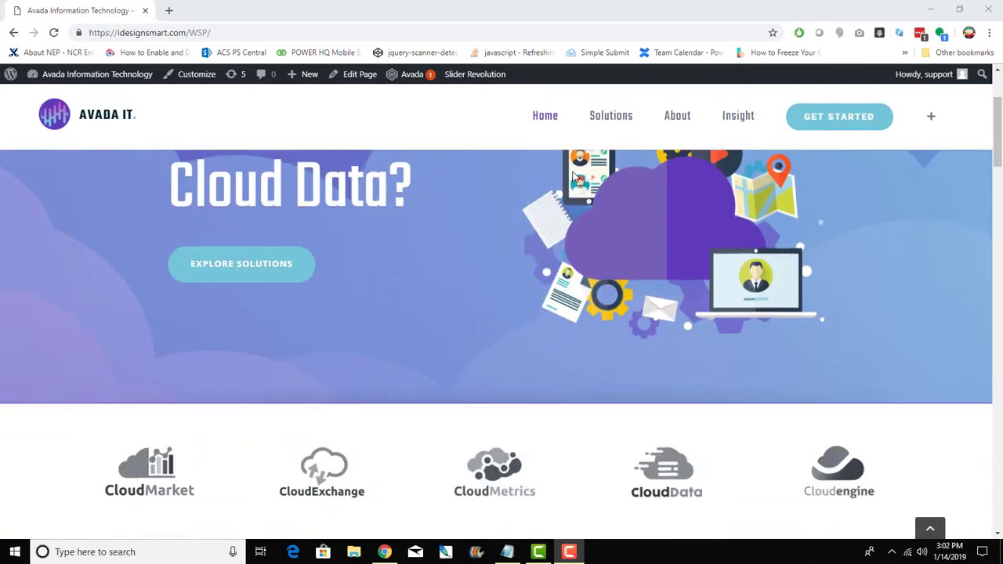
pyautogui.scroll(-3, 572, 176)
pyautogui.scroll(-3, 572, 177)
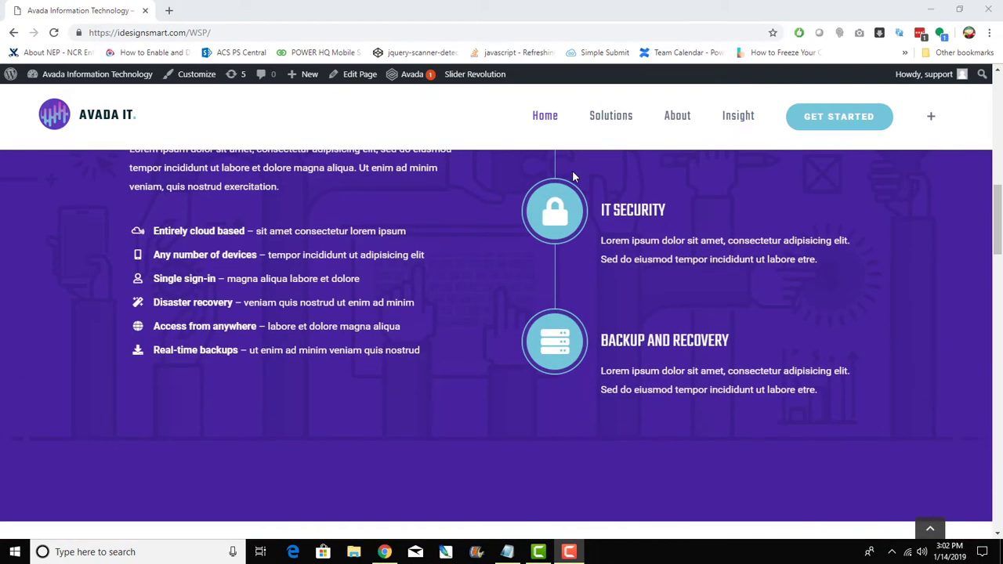
pyautogui.scroll(2, 572, 177)
pyautogui.scroll(8, 572, 174)
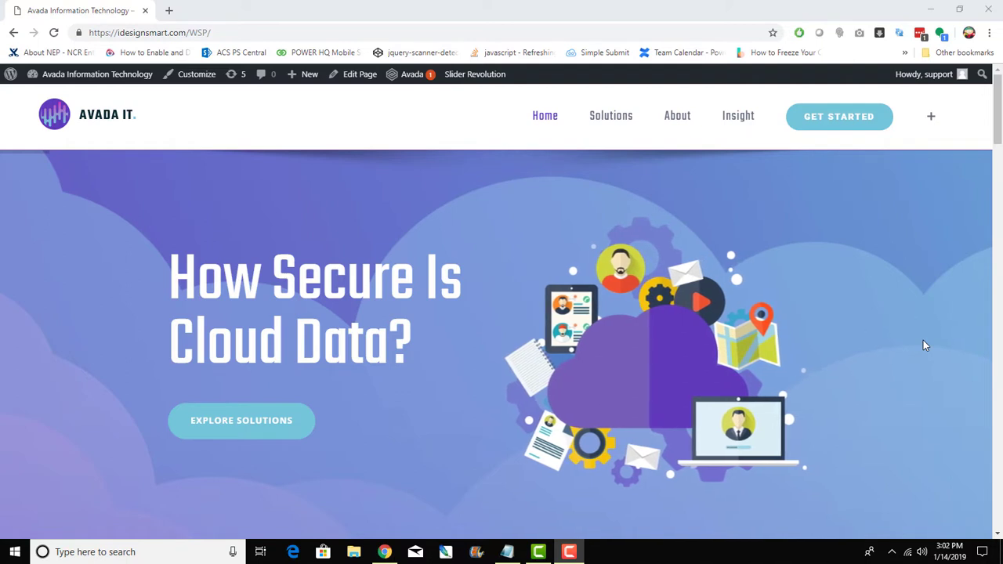
pyautogui.scroll(-1, 923, 346)
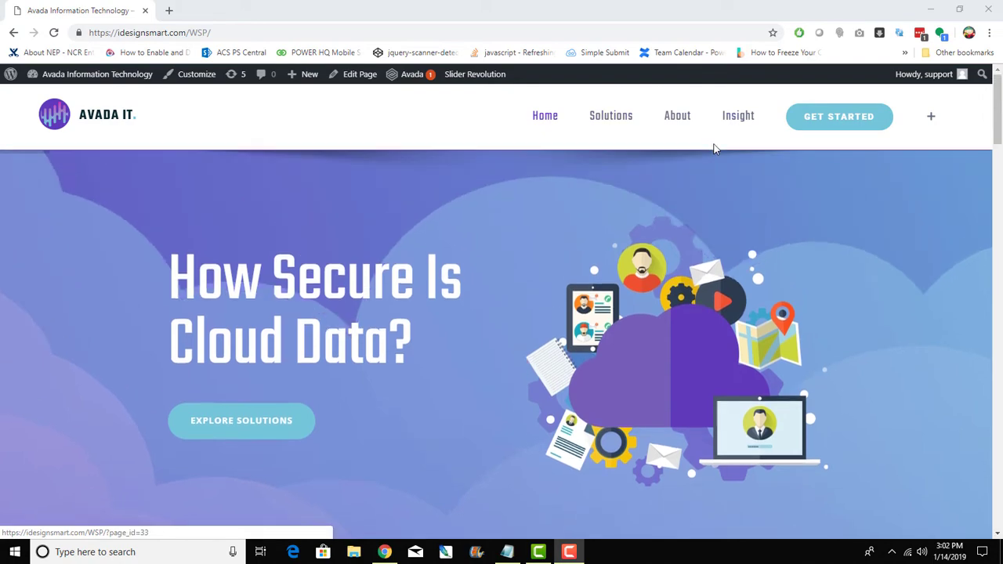
pyautogui.scroll(-15, 717, 156)
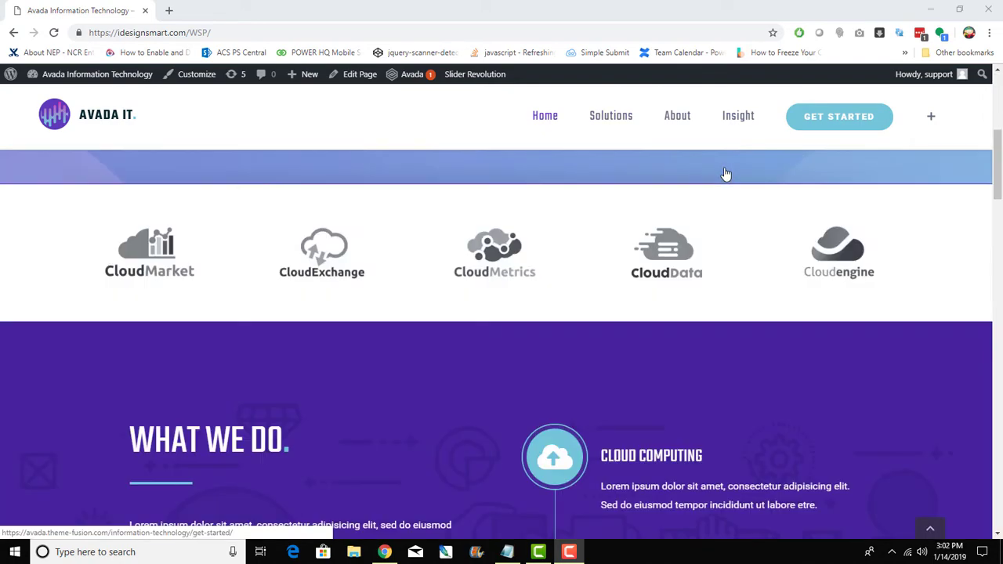
pyautogui.scroll(-9, 725, 174)
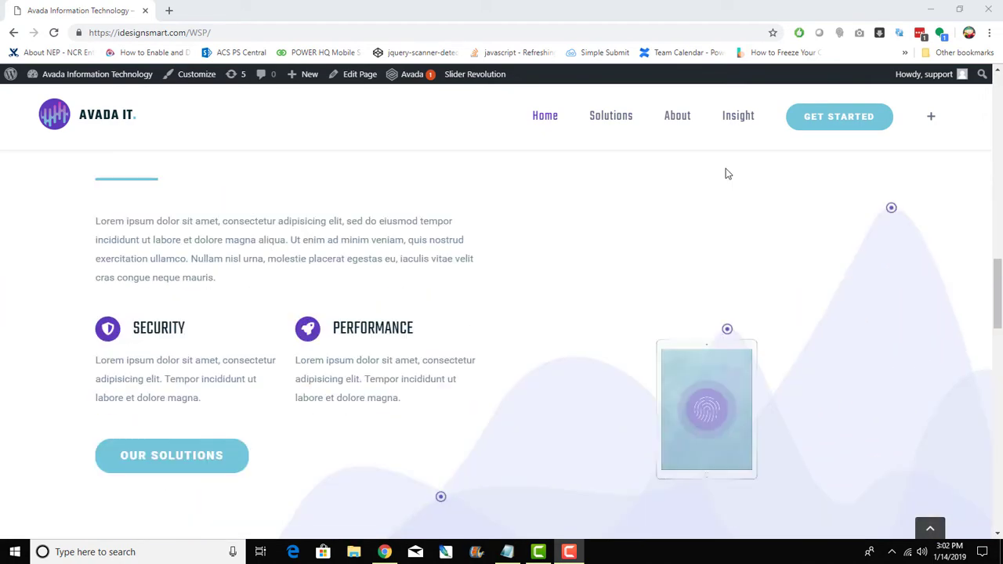
pyautogui.scroll(-3, 725, 174)
pyautogui.scroll(2, 726, 175)
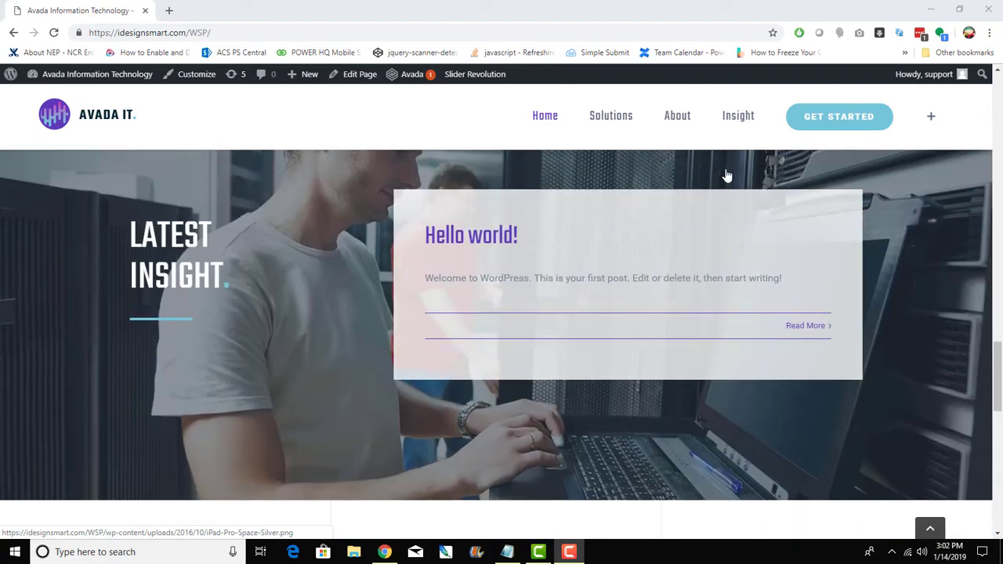
pyautogui.scroll(12, 733, 182)
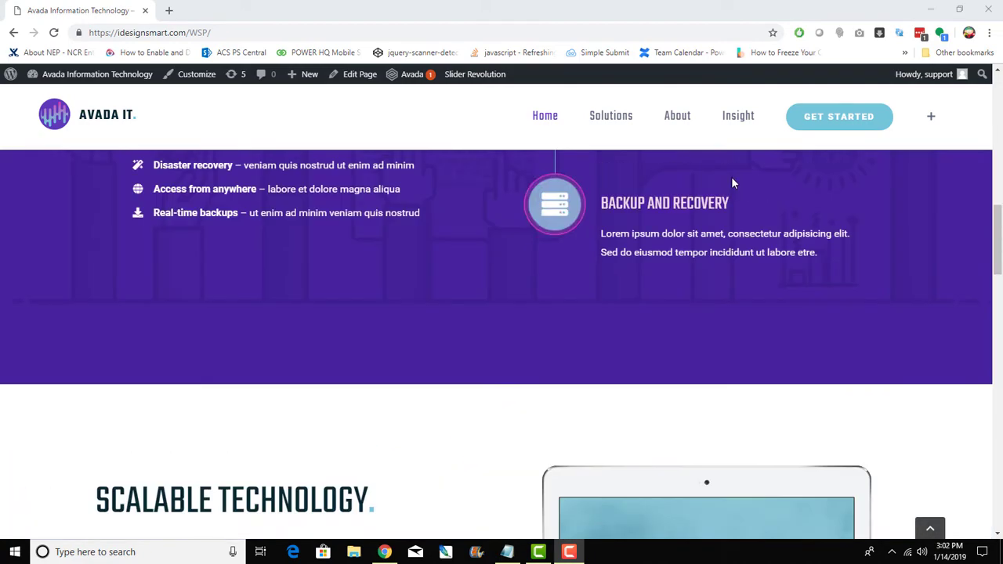
pyautogui.scroll(8, 733, 182)
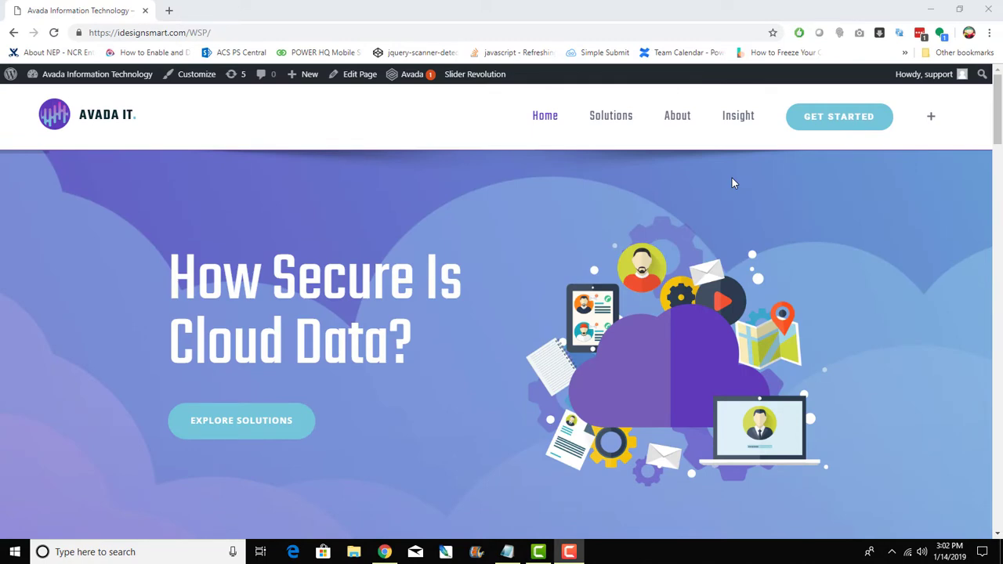
pyautogui.scroll(-2, 731, 181)
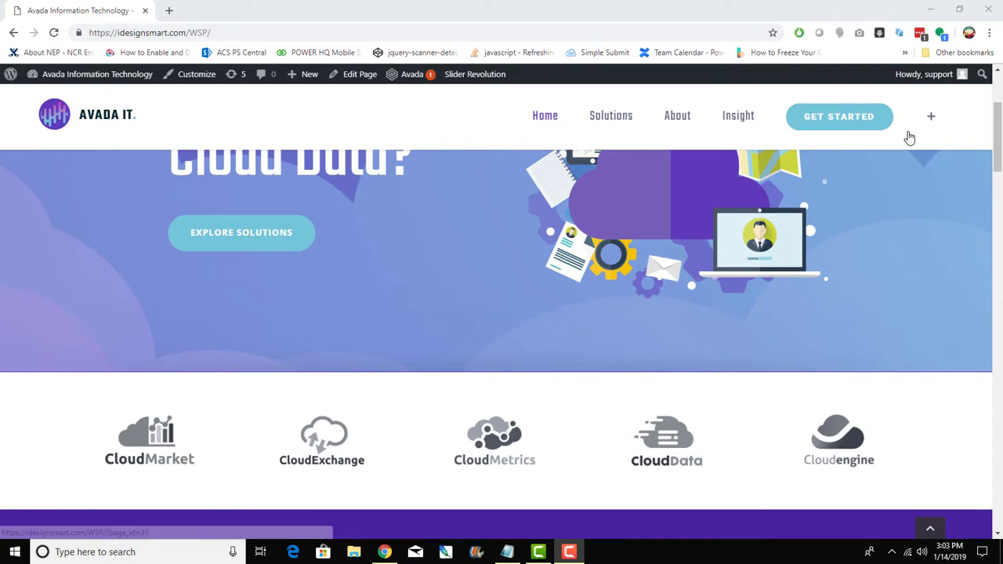
# Step: Open the WordPress dashboard in a new browser tab and place that tab ahead of the live site's tab
pyautogui.moveTo(115, 74)
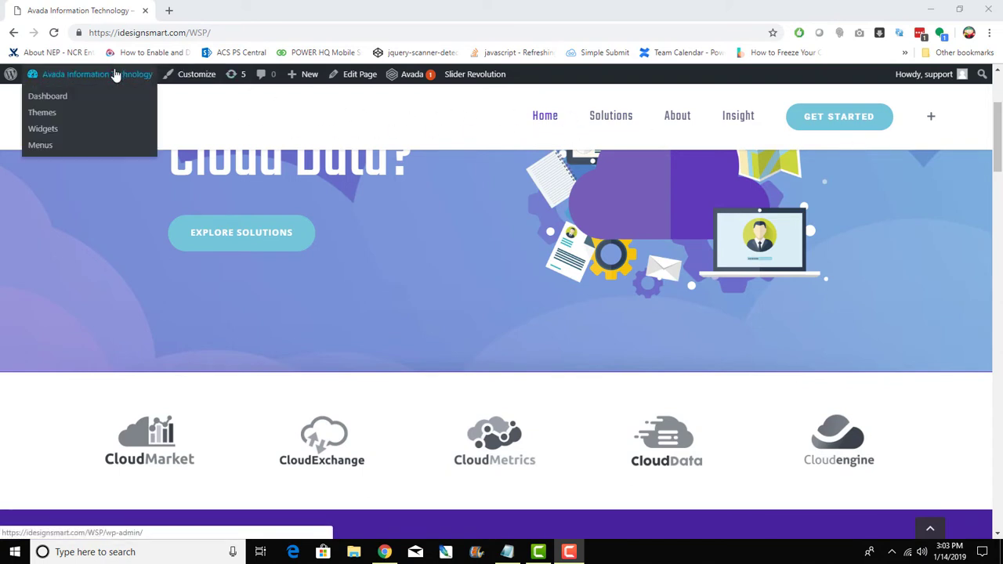
pyautogui.rightClick(47, 97)
pyautogui.click(56, 105)
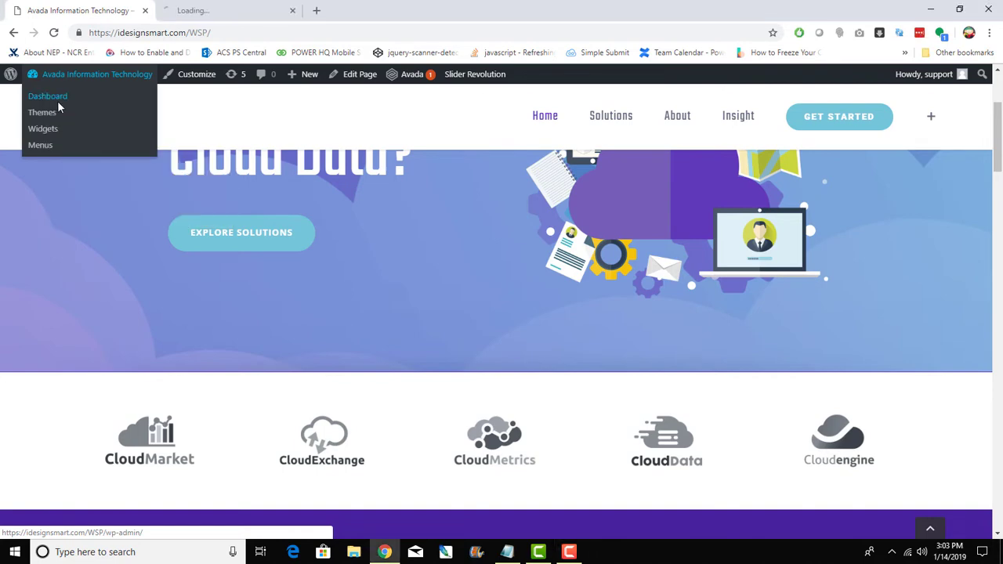
pyautogui.moveTo(239, 6); pyautogui.dragTo(99, 7)
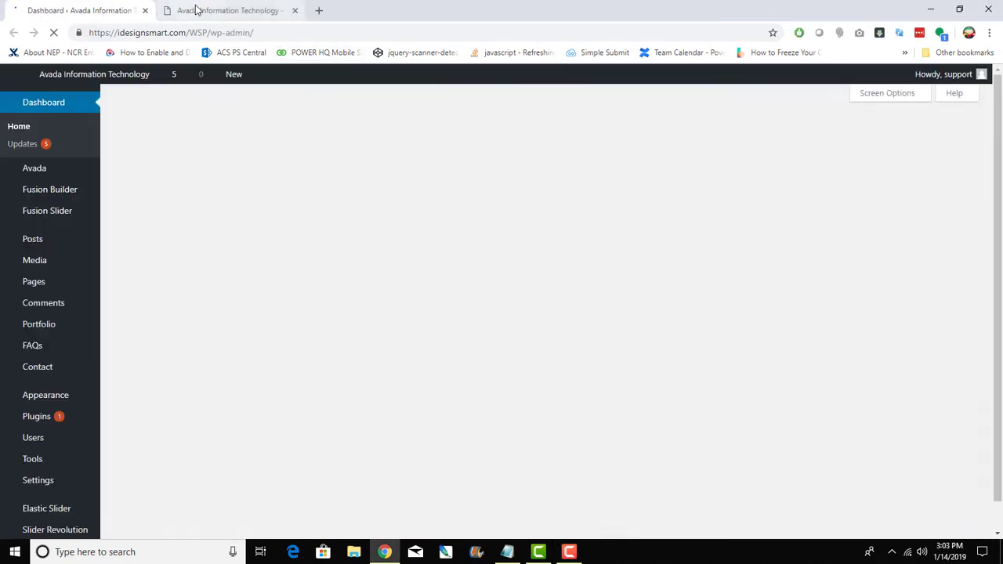
# Step: Return to the dashboard after a look at the live site, and open Avada's Theme Options
pyautogui.click(197, 9)
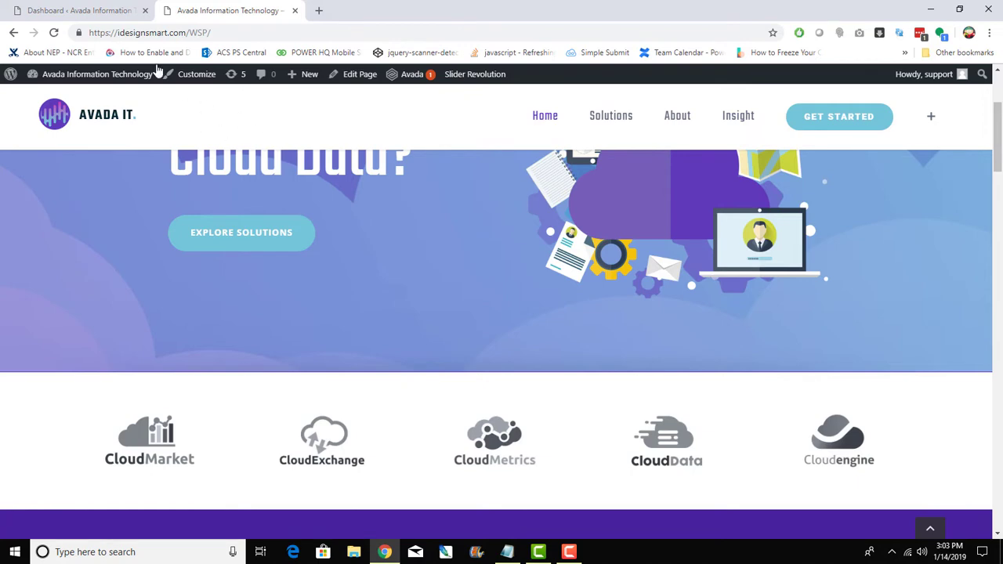
pyautogui.click(74, 10)
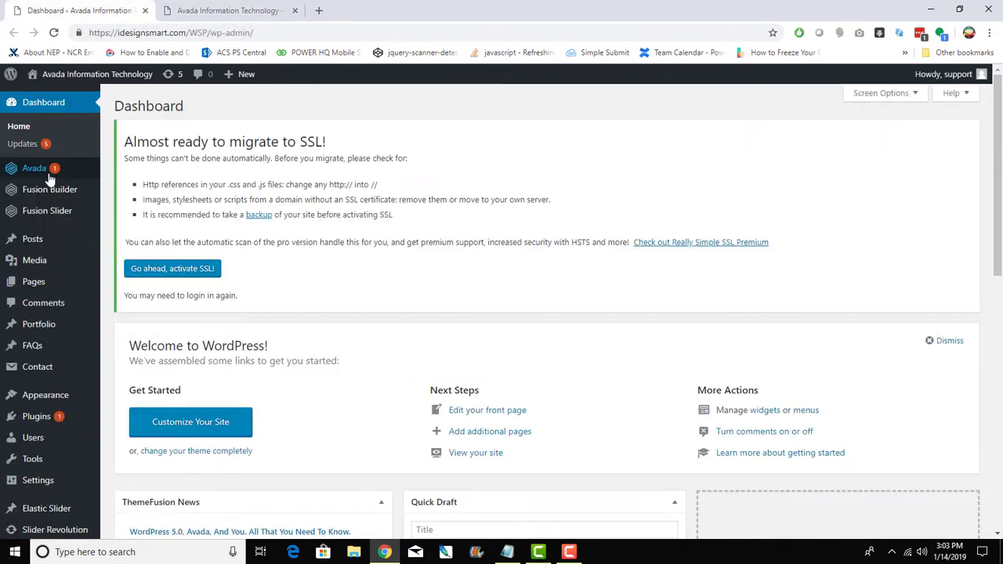
pyautogui.moveTo(22, 168)
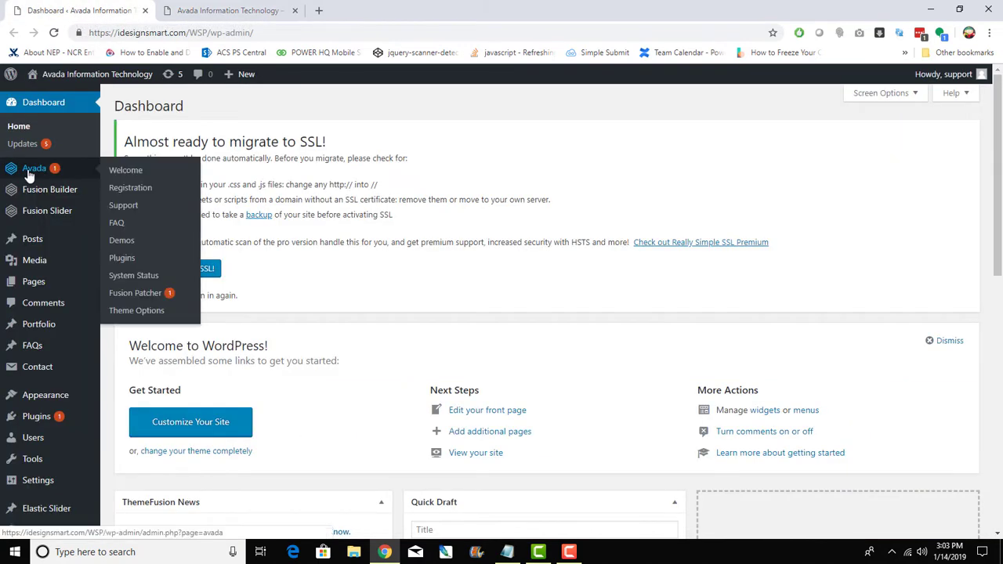
pyautogui.click(152, 311)
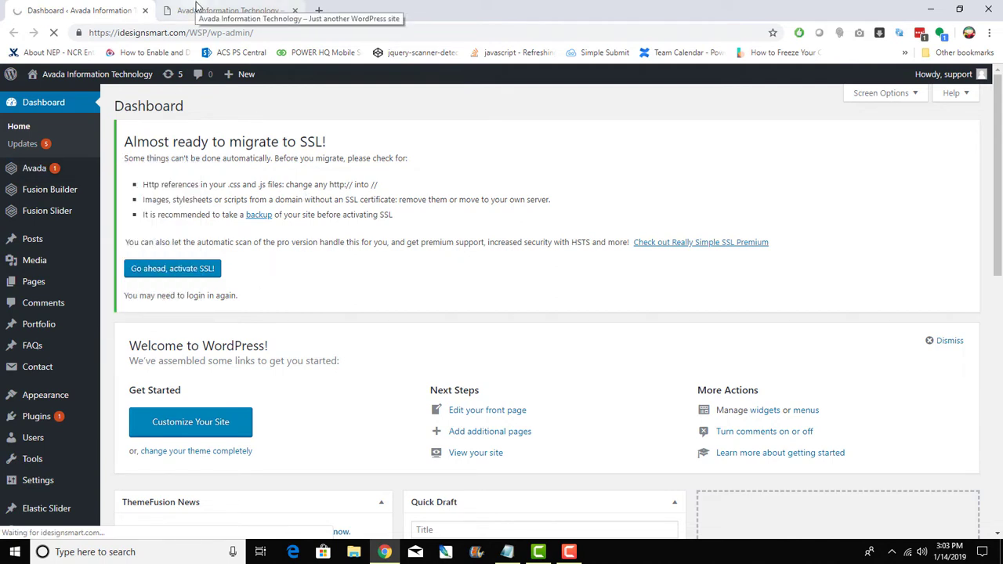
# Step: On the live site, expand the slide-out panel at the end of the header menu to view it and close it again
pyautogui.click(197, 6)
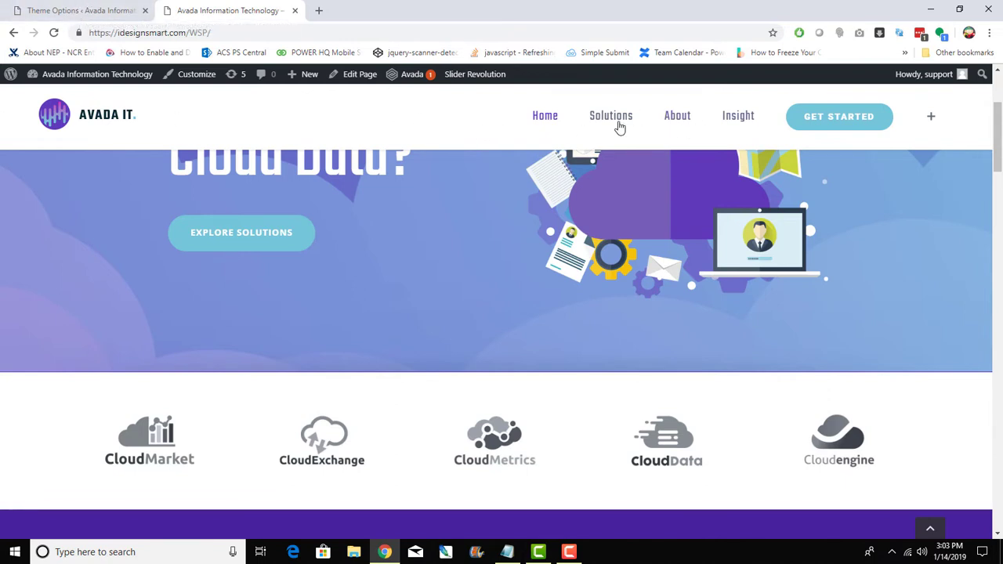
pyautogui.click(931, 120)
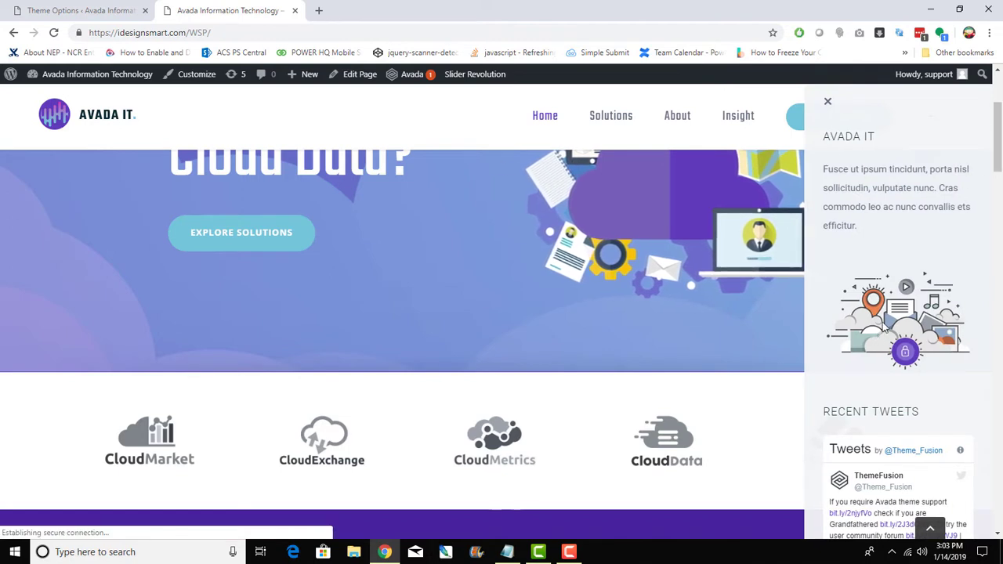
pyautogui.click(827, 106)
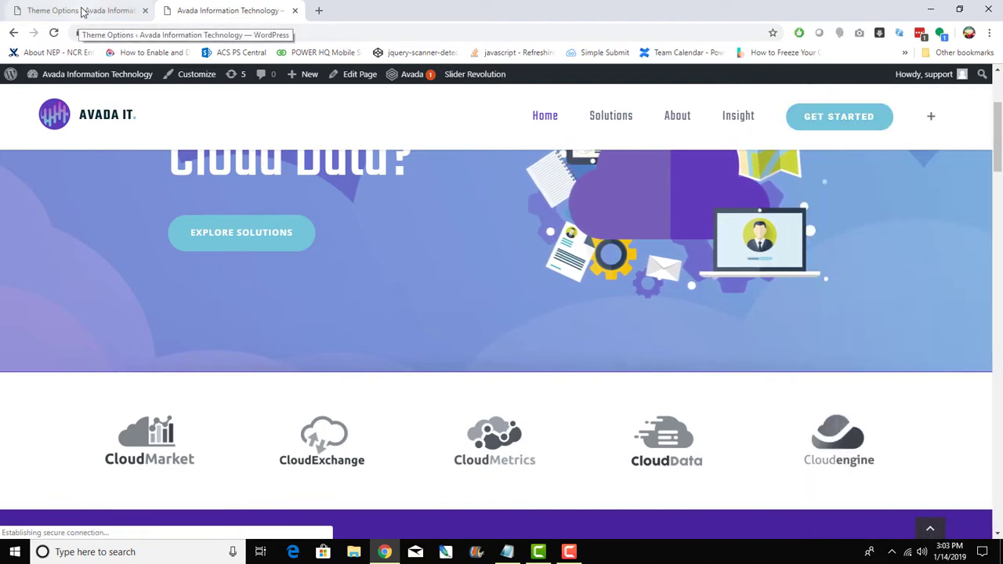
# Step: Go back to Theme Options and open the Logo settings, showing the logo alignment and margin options
pyautogui.click(109, 11)
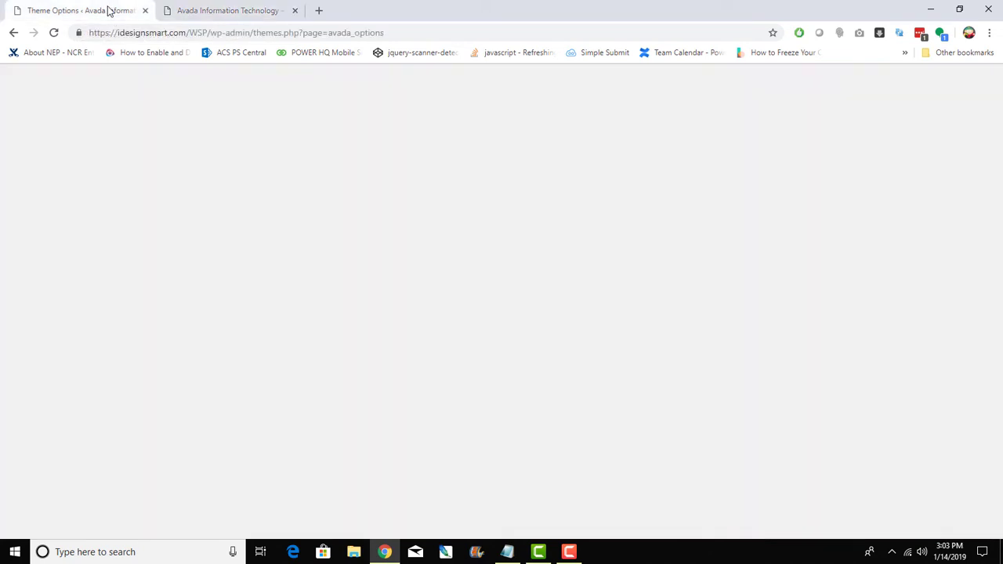
pyautogui.scroll(-2, 347, 308)
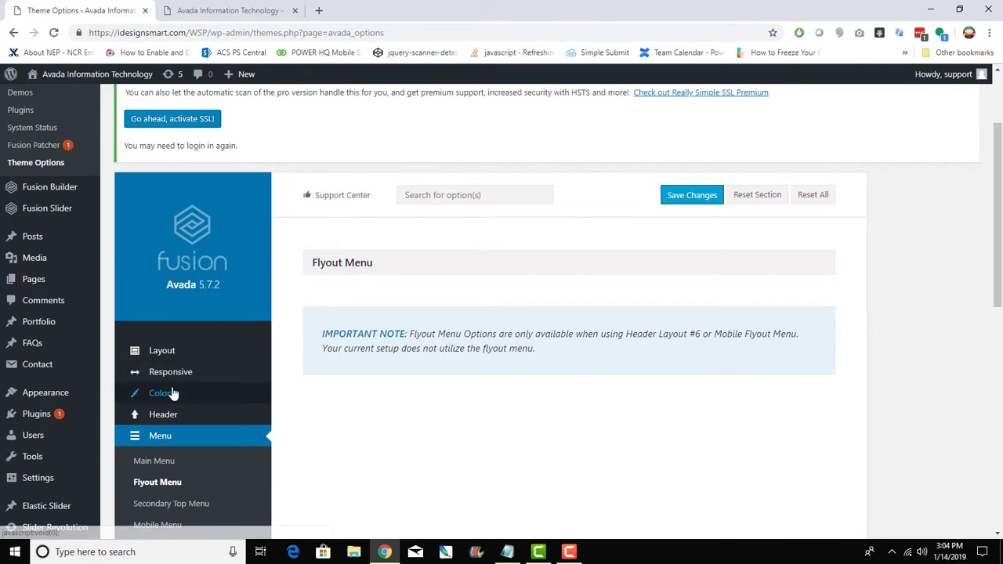
pyautogui.scroll(-1, 174, 394)
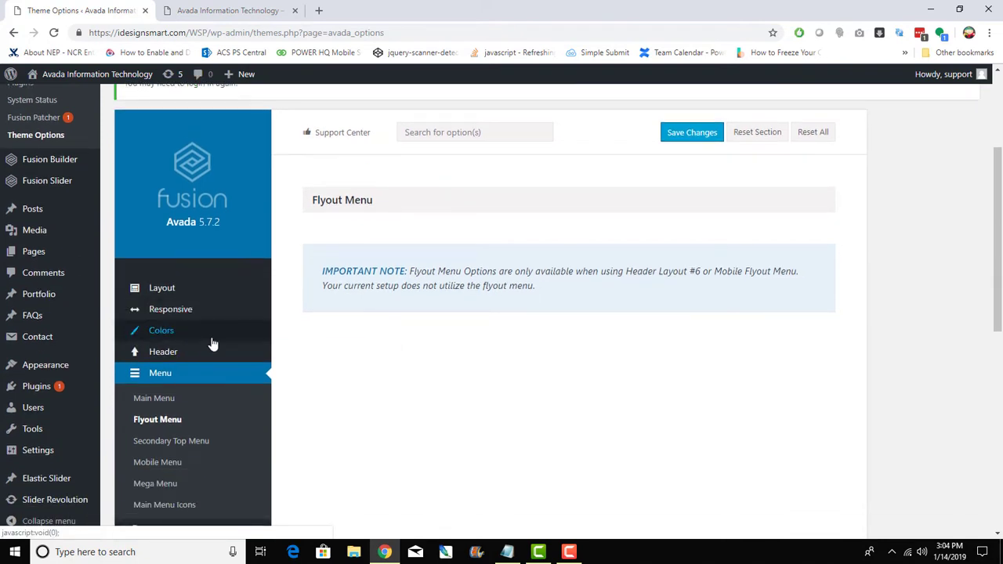
pyautogui.scroll(-2, 211, 344)
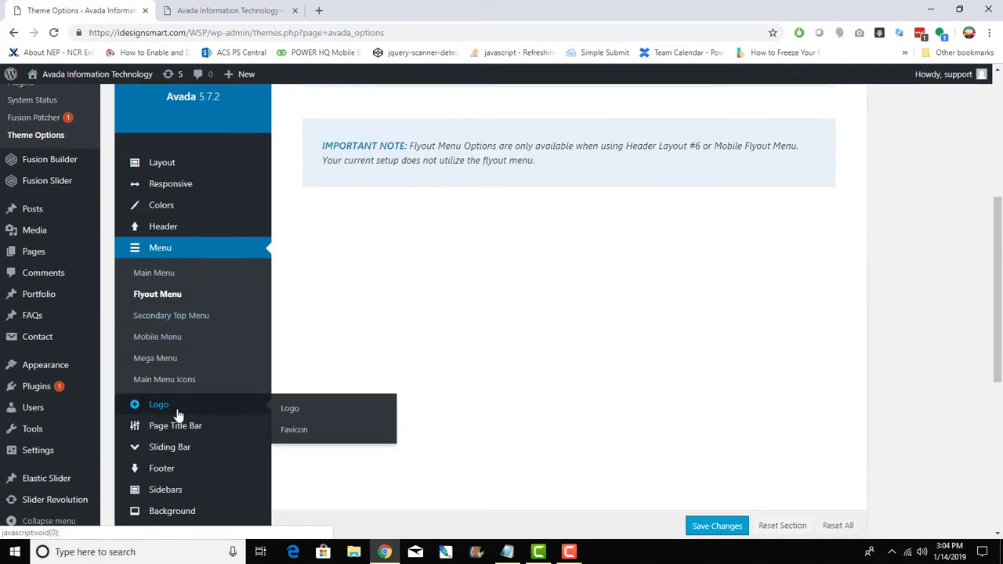
pyautogui.click(177, 413)
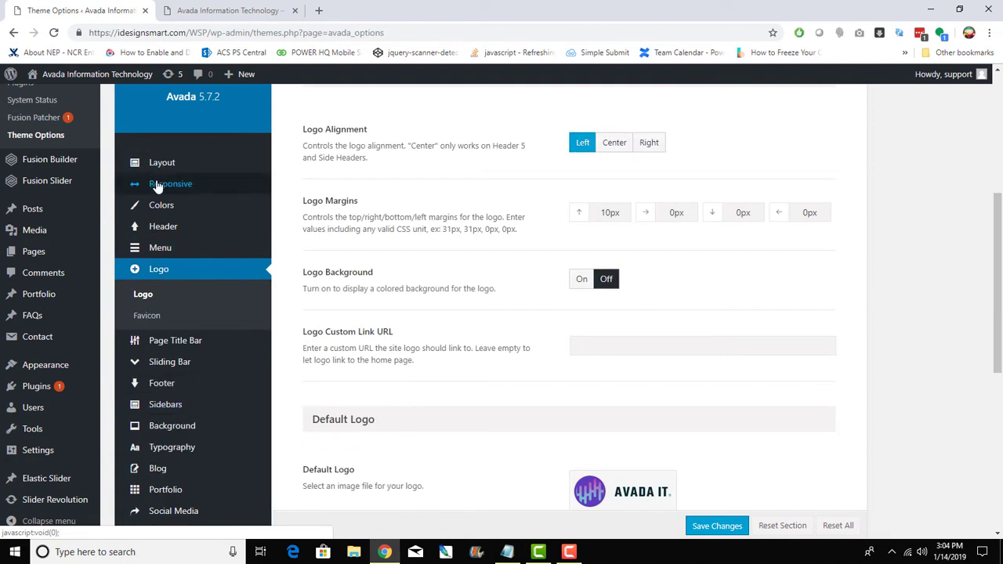
pyautogui.moveTo(166, 249)
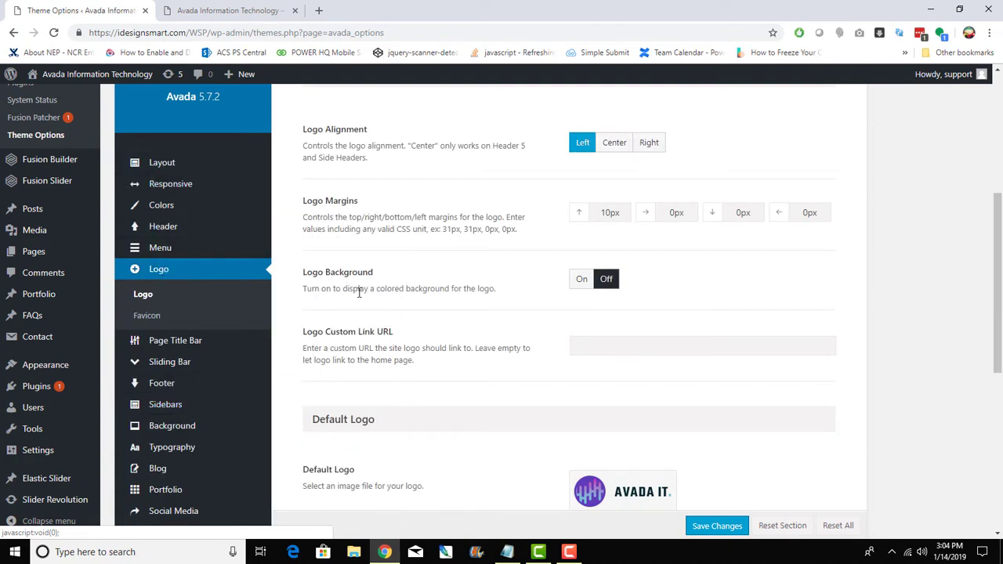
pyautogui.scroll(1, 358, 291)
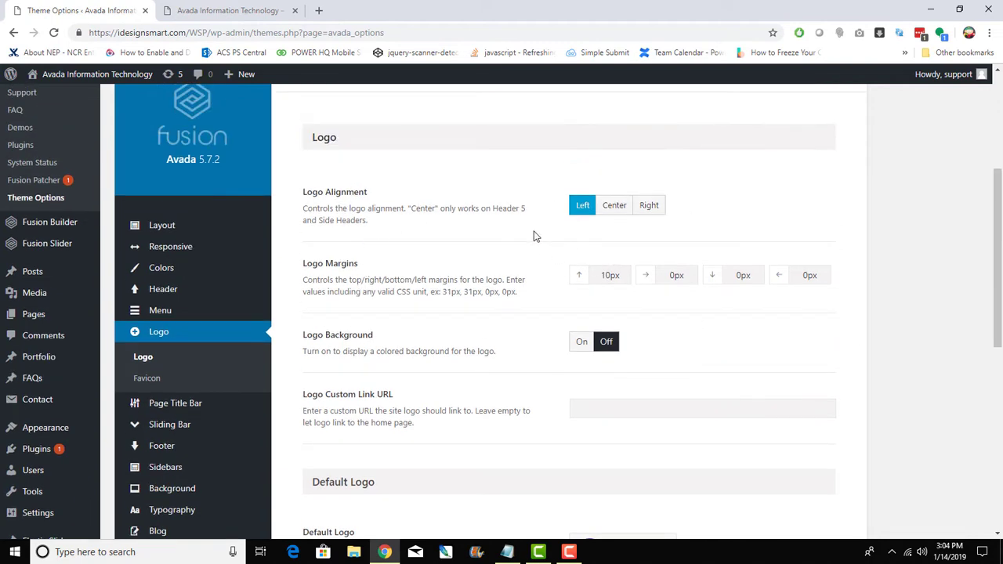
# Step: Compare the Logo Alignment and Logo Margins settings with the logo's placement in the live site's header, selecting the top margin value
pyautogui.click(188, 9)
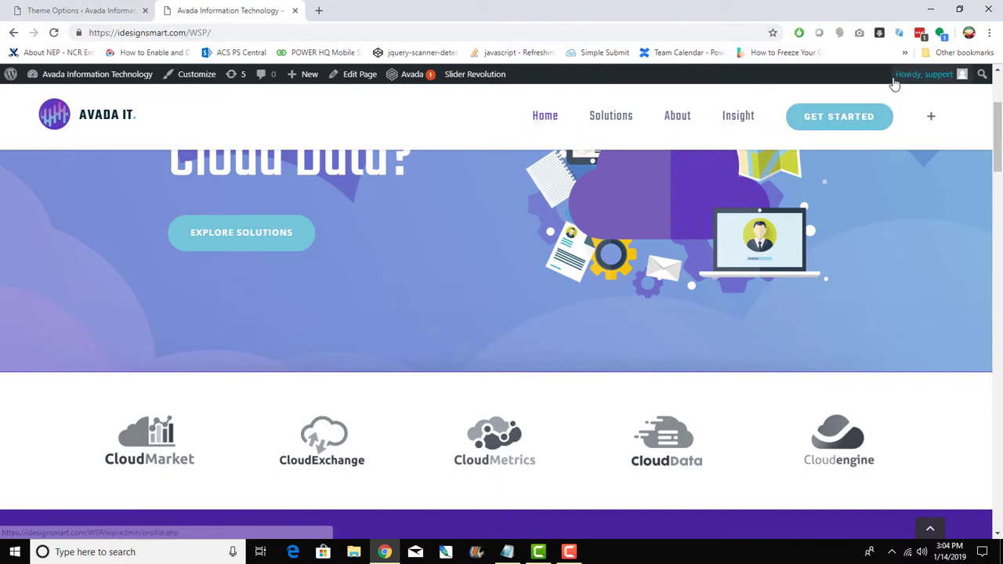
pyautogui.click(78, 8)
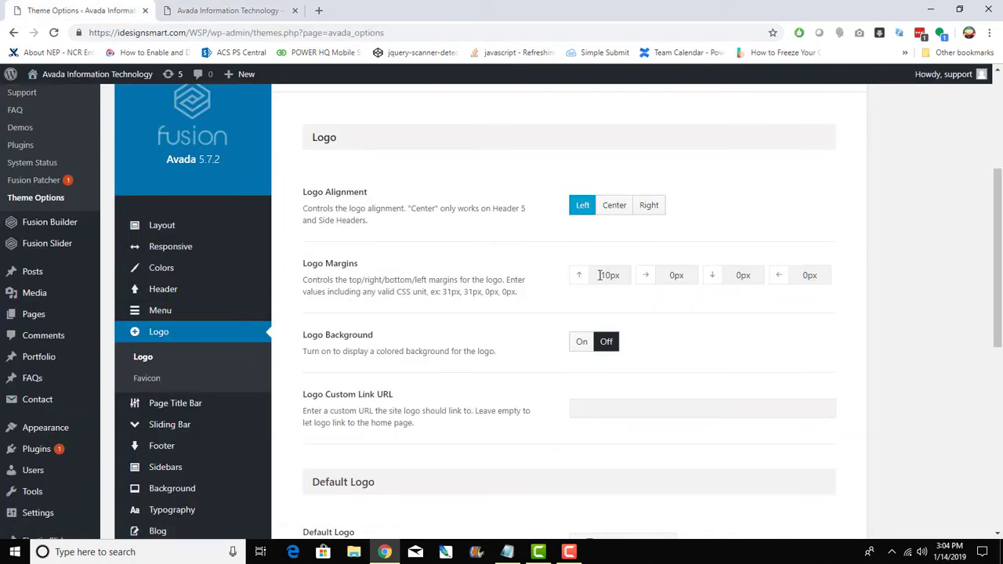
pyautogui.moveTo(600, 275); pyautogui.dragTo(644, 276)
pyautogui.click(174, 8)
pyautogui.moveTo(97, 75)
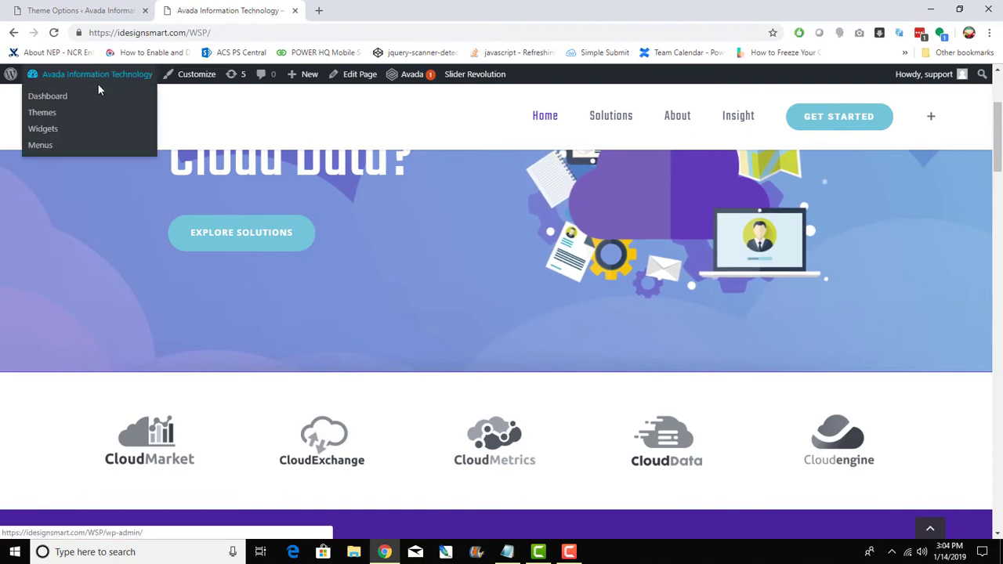
pyautogui.click(47, 9)
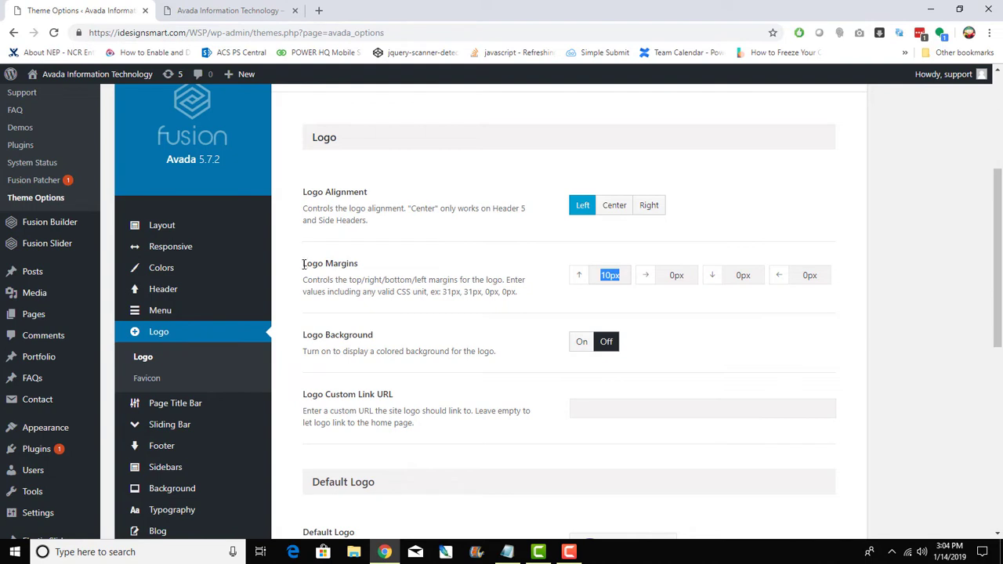
pyautogui.click(215, 10)
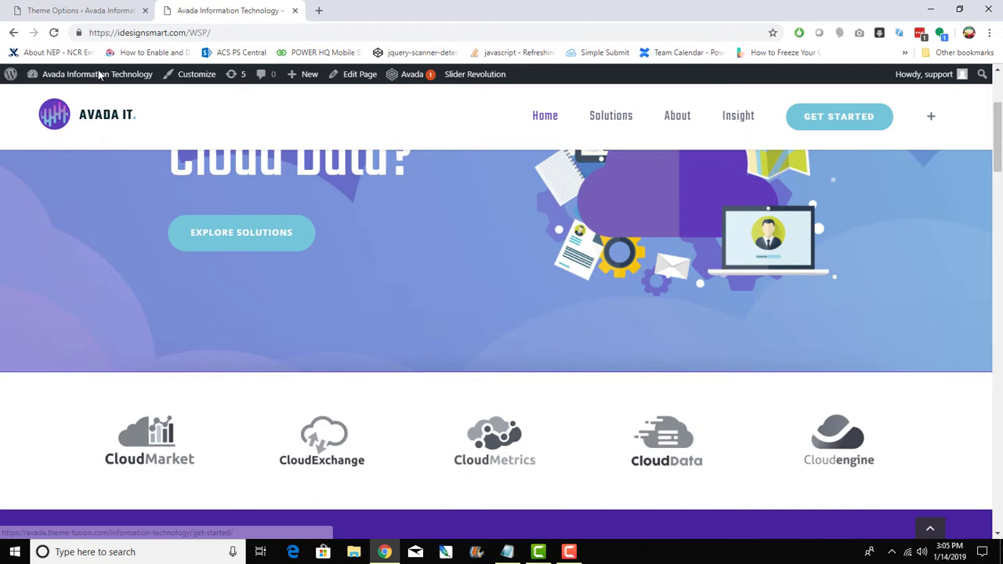
pyautogui.click(92, 11)
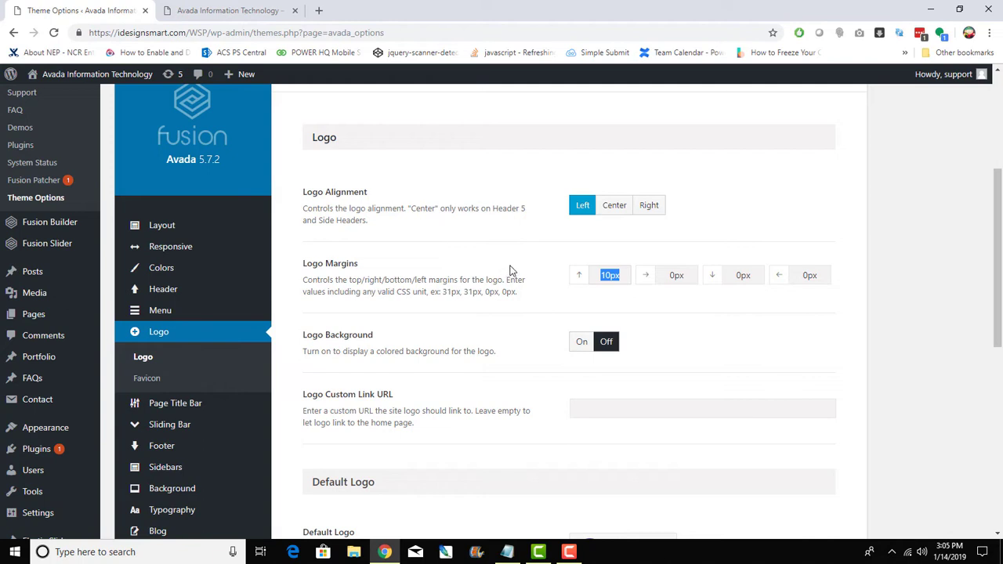
pyautogui.click(227, 10)
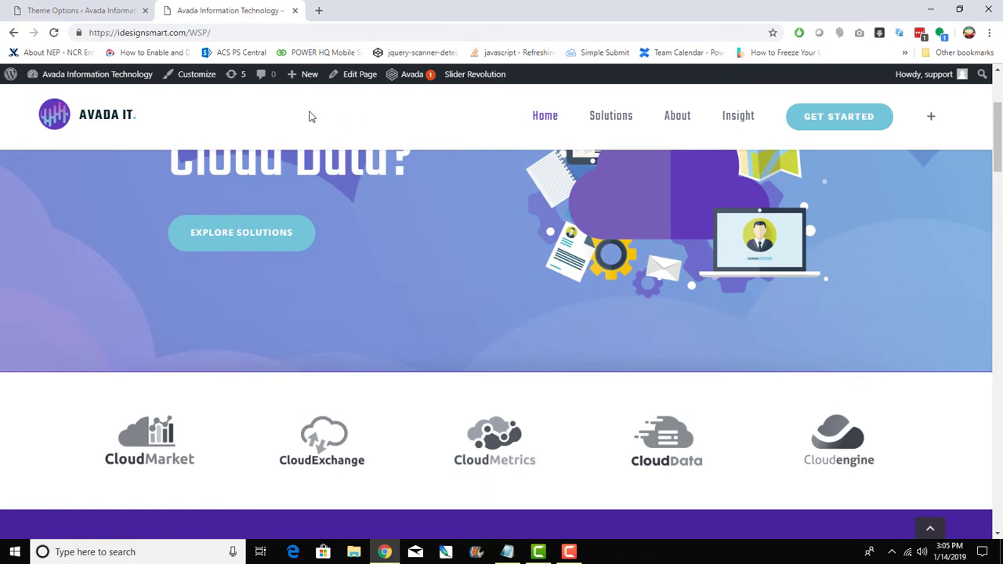
pyautogui.click(52, 10)
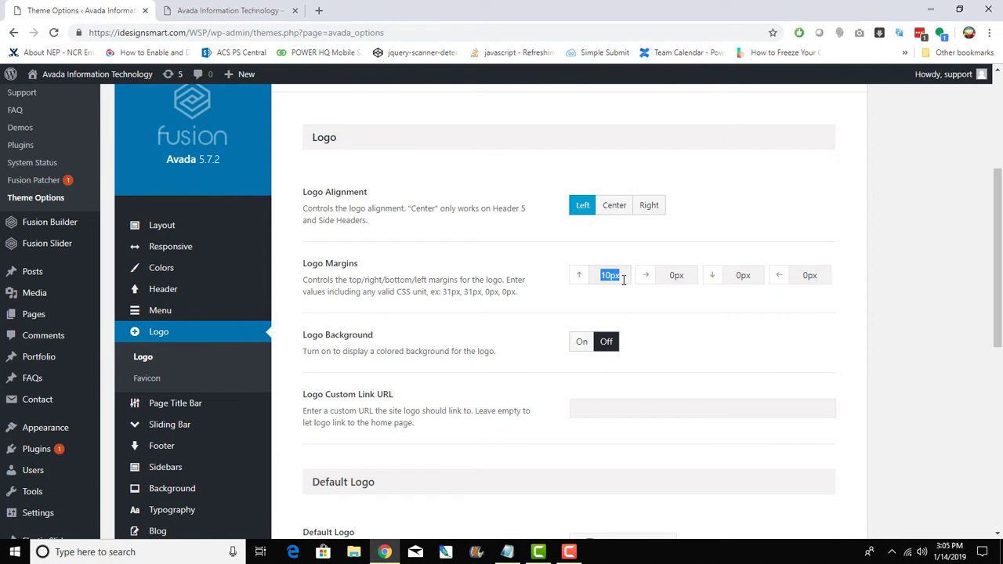
# Step: Turn on the Logo Background option to reveal its background color setting, and switch it off again
pyautogui.click(583, 343)
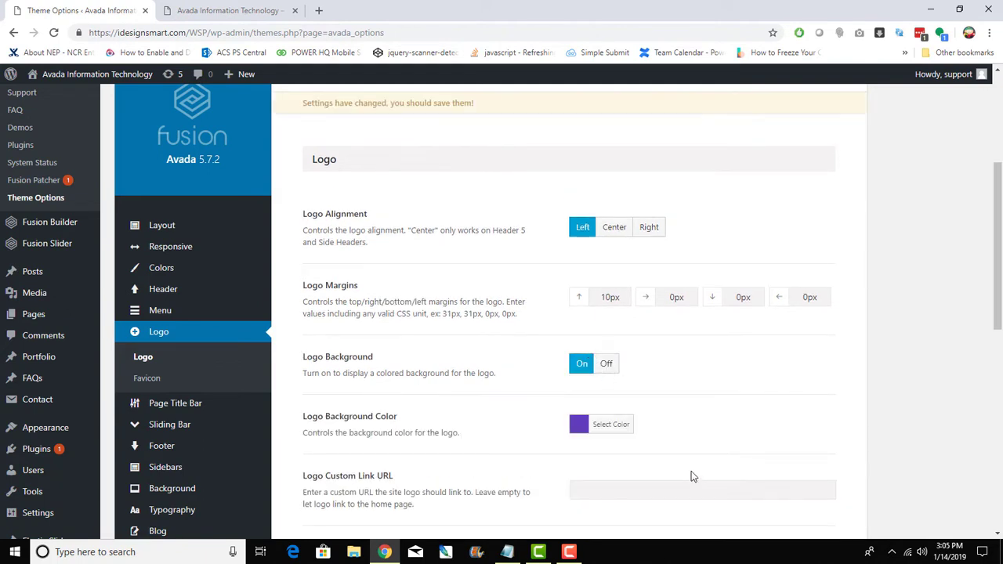
pyautogui.scroll(-3, 668, 459)
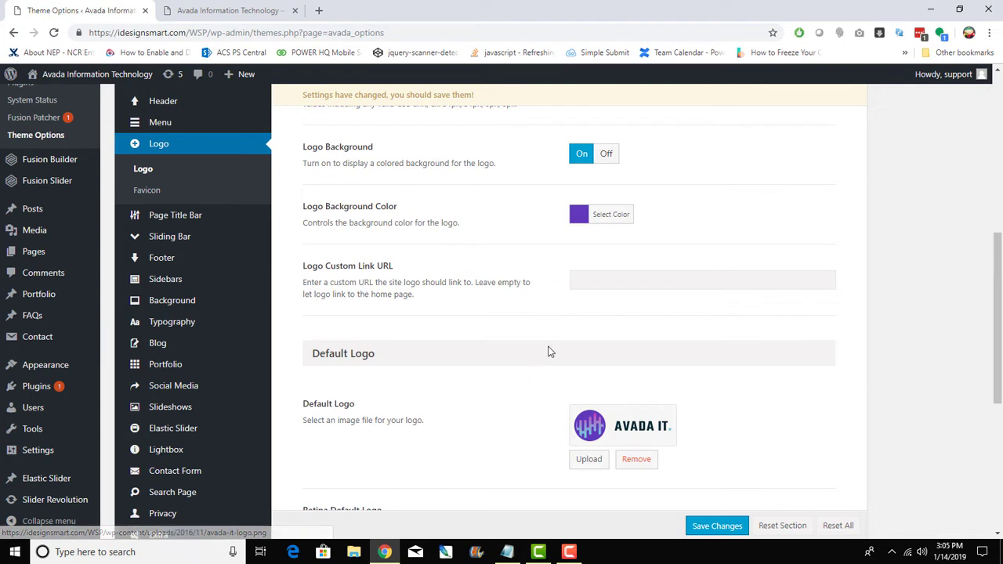
pyautogui.click(608, 156)
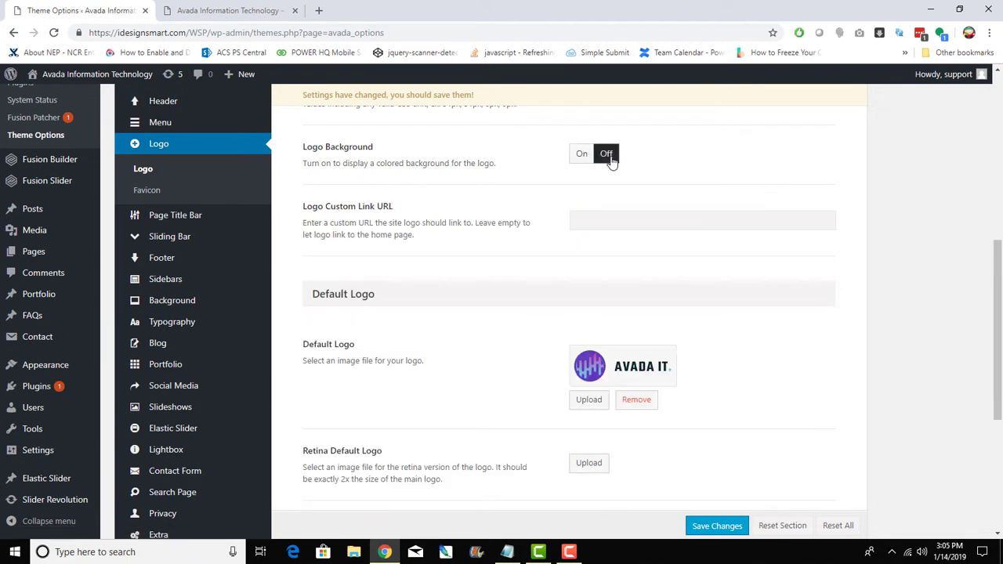
# Step: Compare the Logo Custom Link URL and Default Logo settings with the logo in the live site's header
pyautogui.click(227, 11)
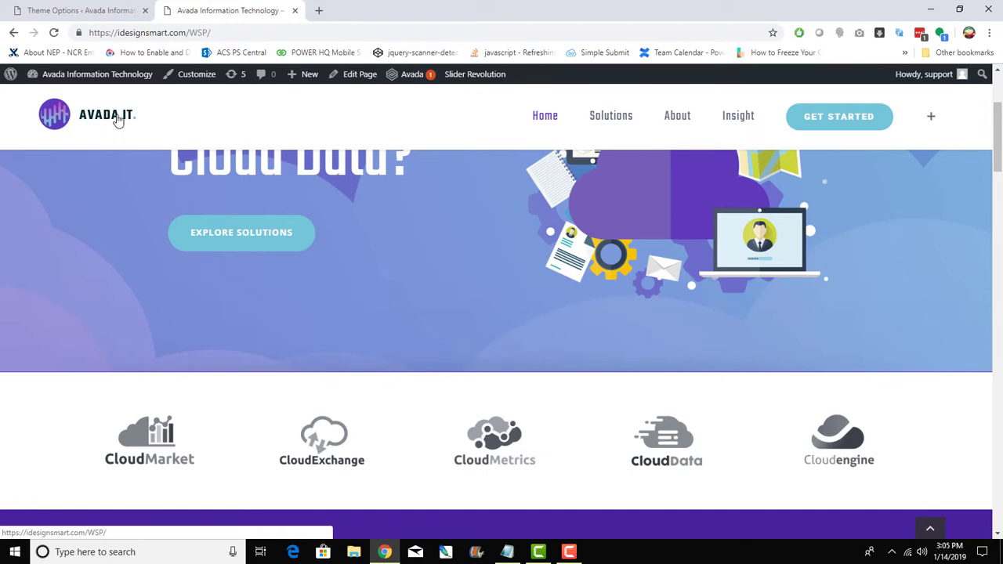
pyautogui.click(106, 14)
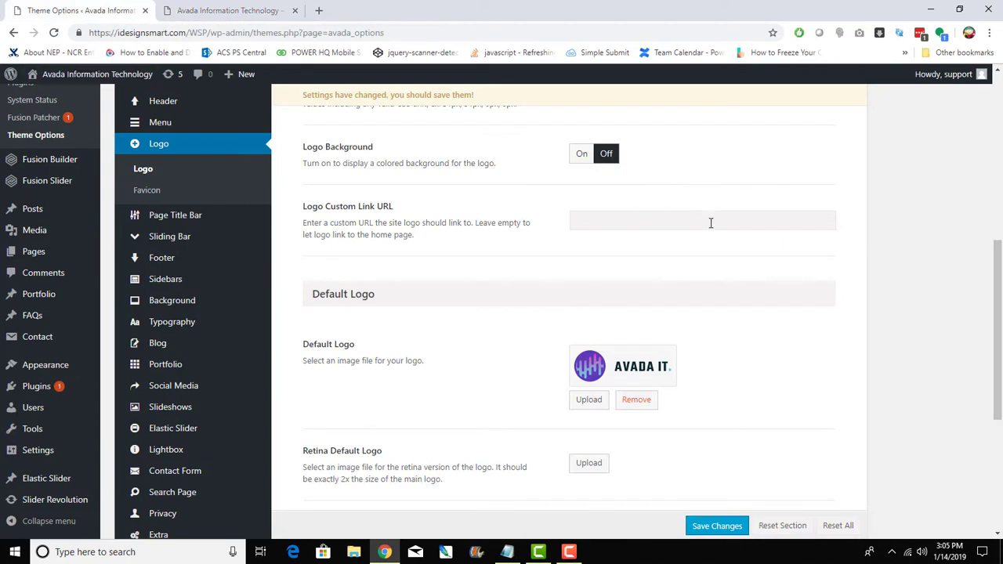
pyautogui.click(220, 11)
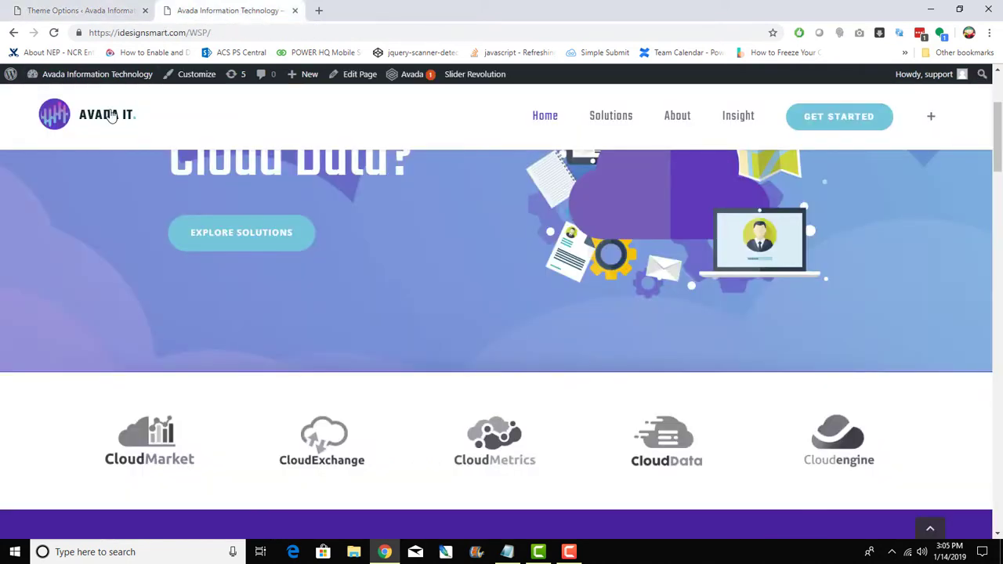
pyautogui.click(94, 14)
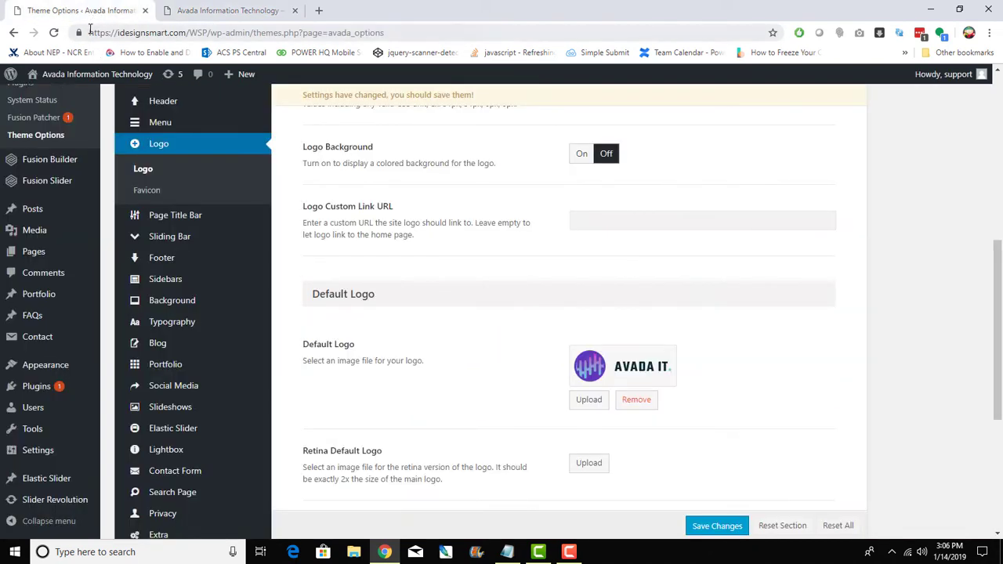
pyautogui.click(226, 12)
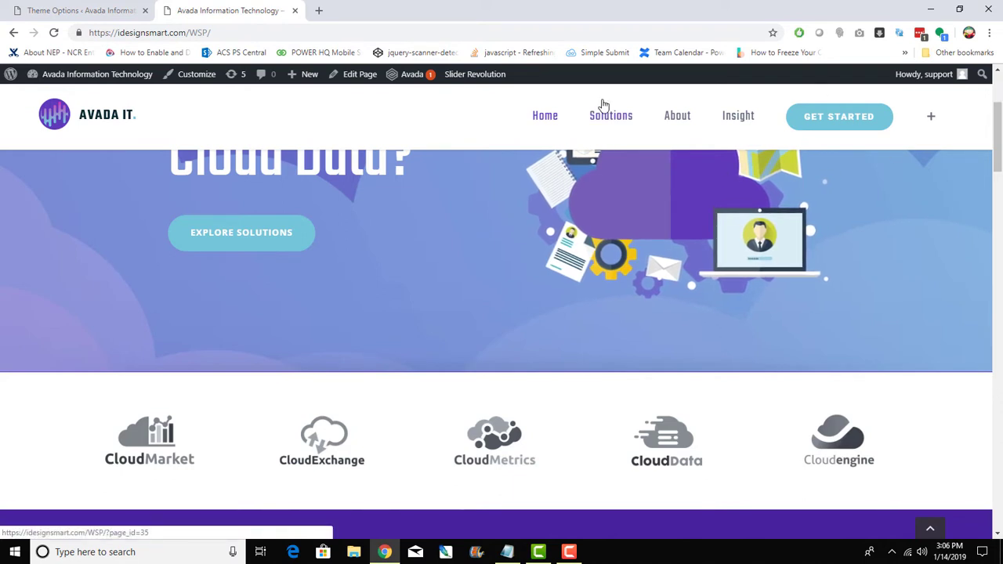
pyautogui.click(62, 16)
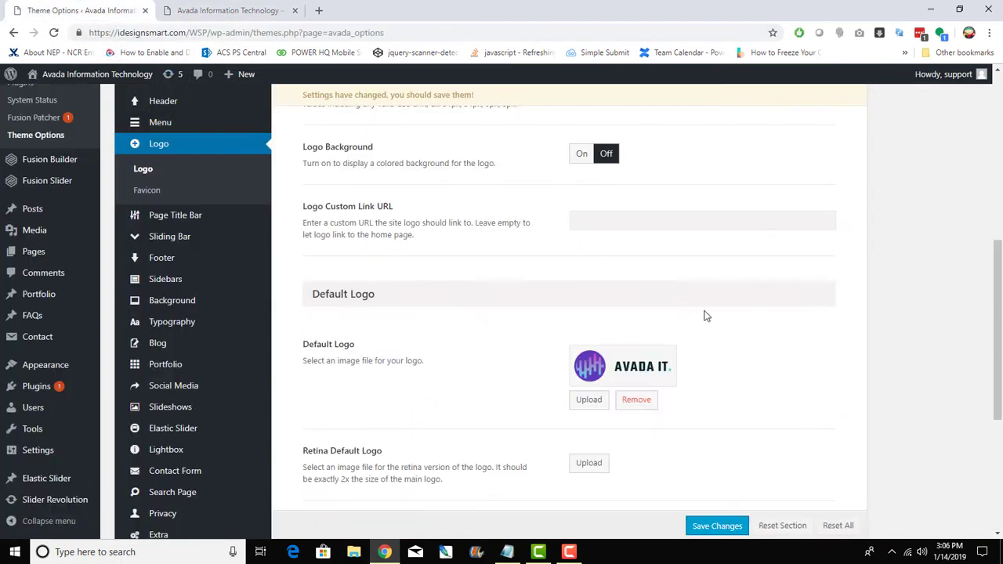
# Step: Review the Default, Retina and Sticky Header Logo options, and examine the sticky header logo along the live homepage
pyautogui.scroll(4, 705, 316)
pyautogui.scroll(-6, 705, 315)
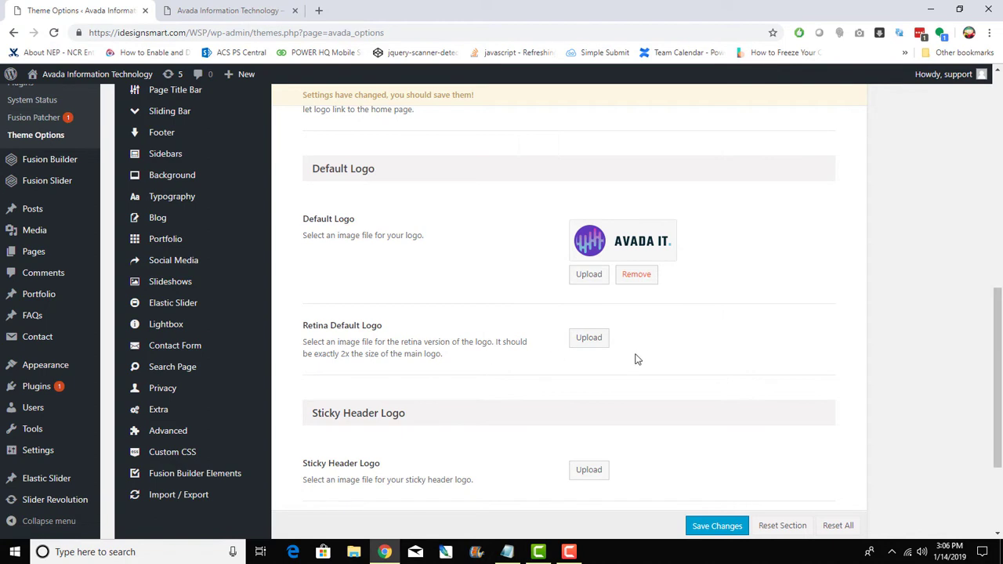
pyautogui.scroll(-2, 627, 395)
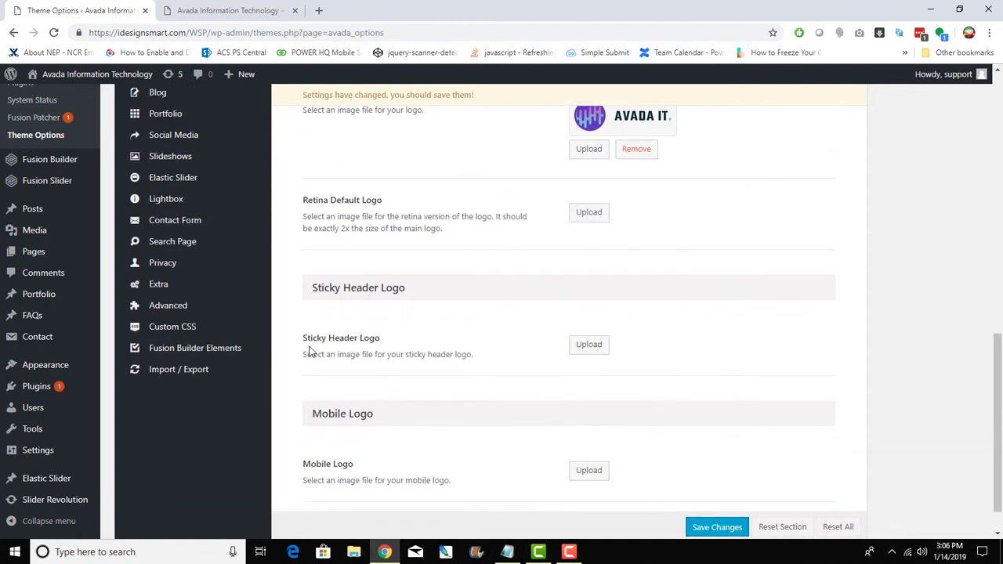
pyautogui.click(227, 11)
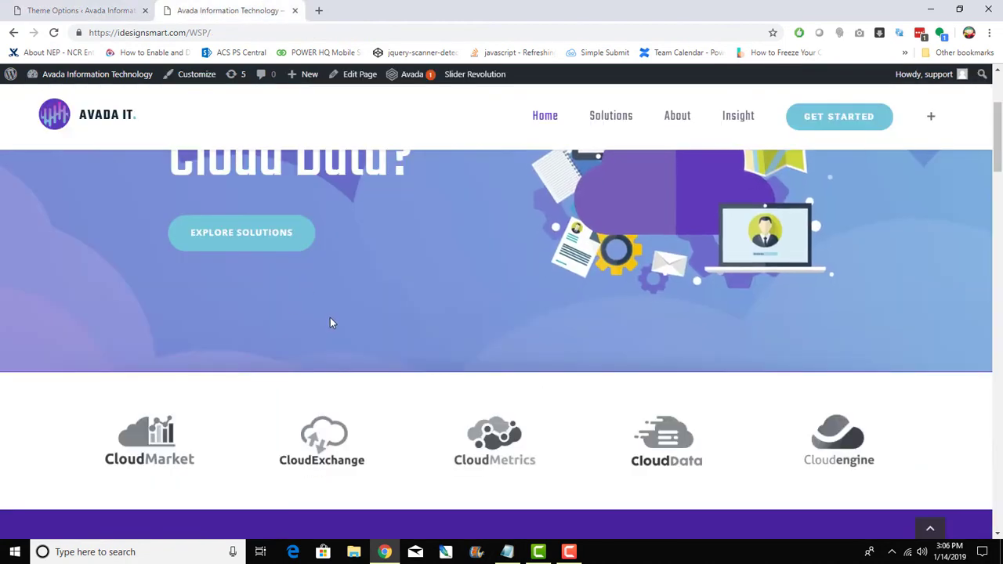
pyautogui.scroll(-5, 311, 310)
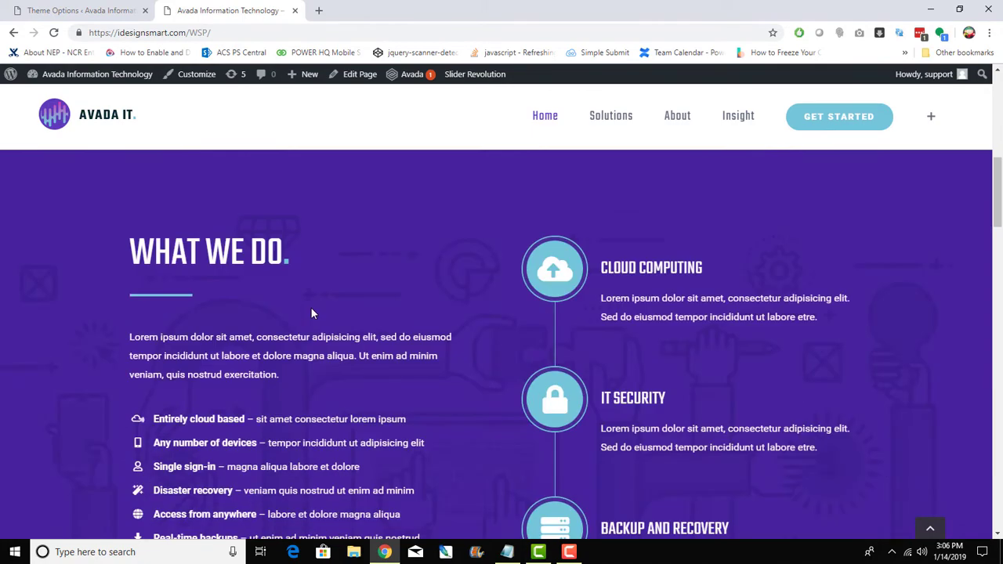
pyautogui.scroll(-10, 311, 308)
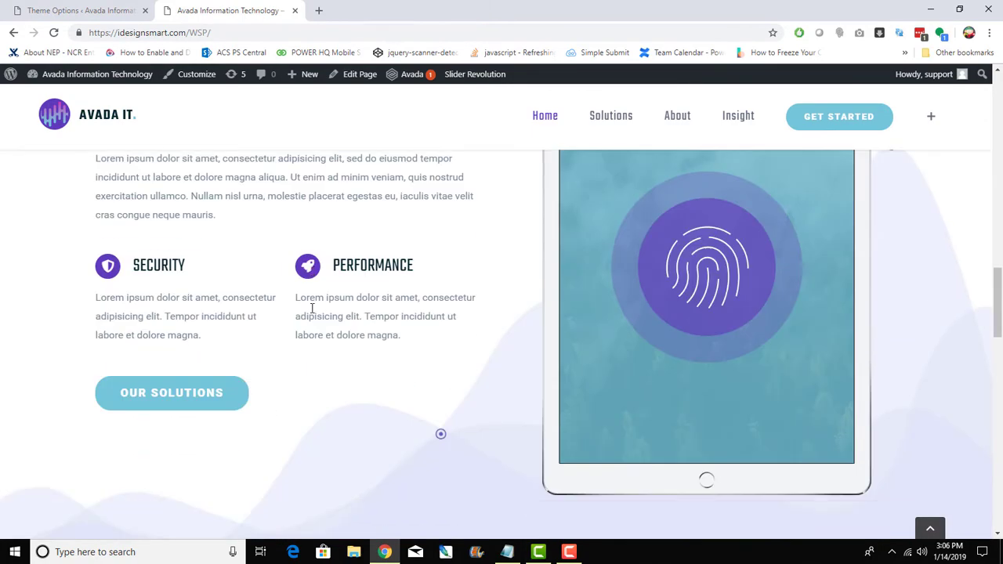
pyautogui.scroll(-5, 311, 307)
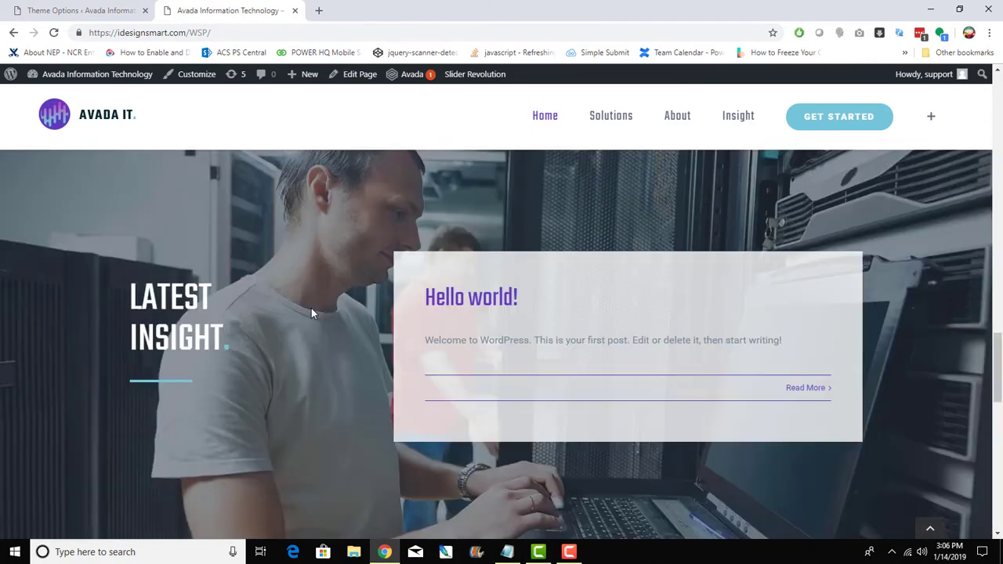
pyautogui.scroll(5, 311, 308)
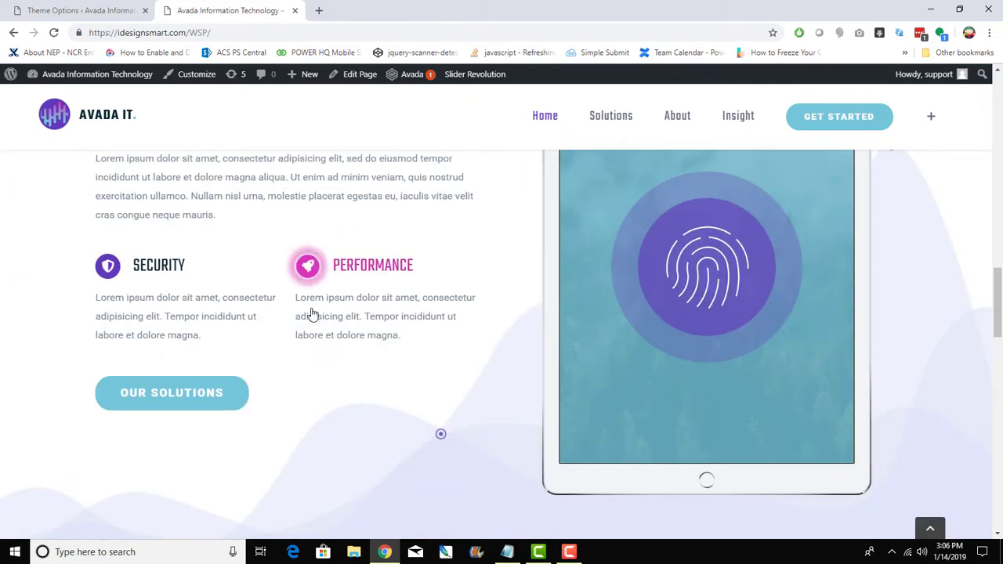
pyautogui.scroll(10, 311, 314)
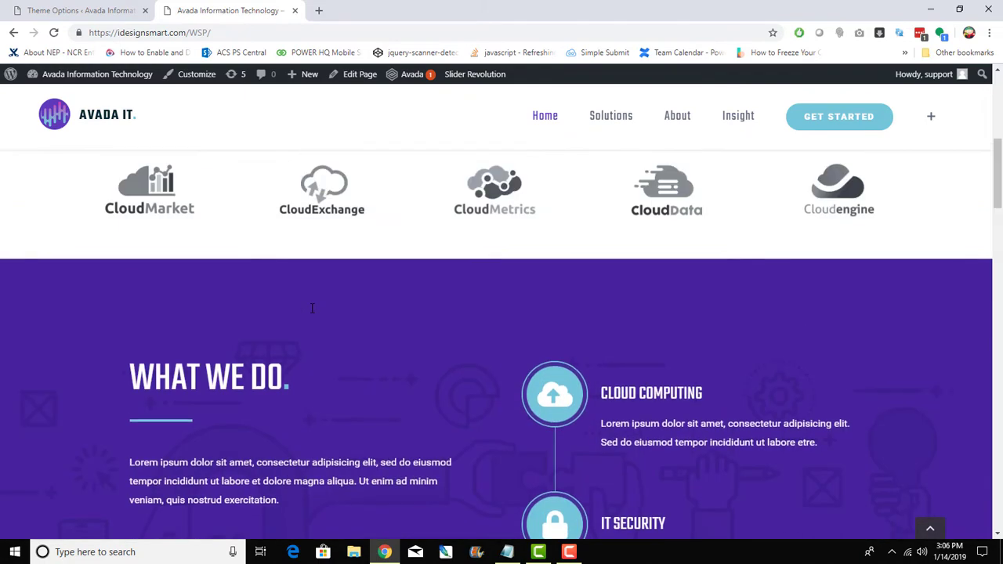
pyautogui.scroll(6, 311, 314)
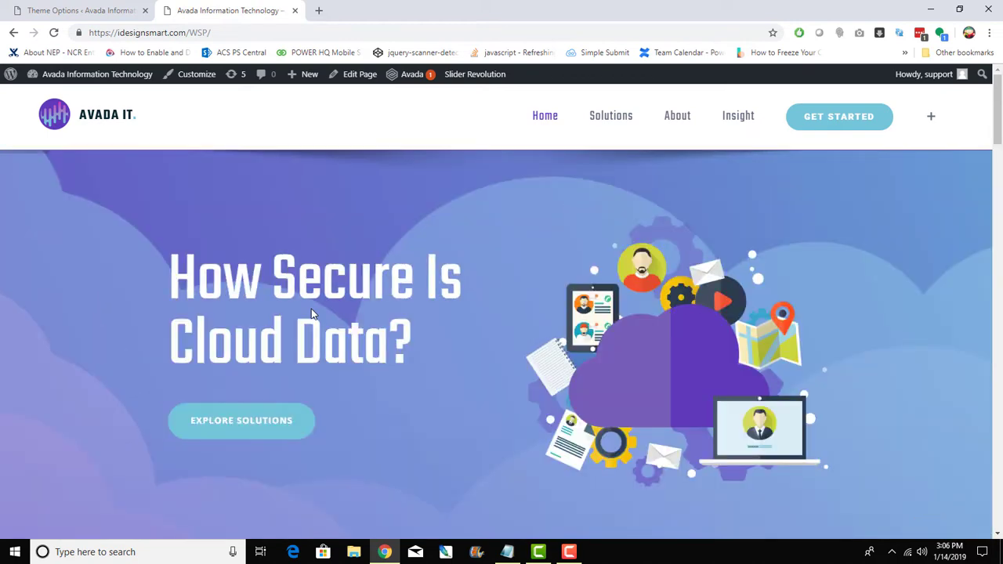
pyautogui.scroll(-8, 311, 313)
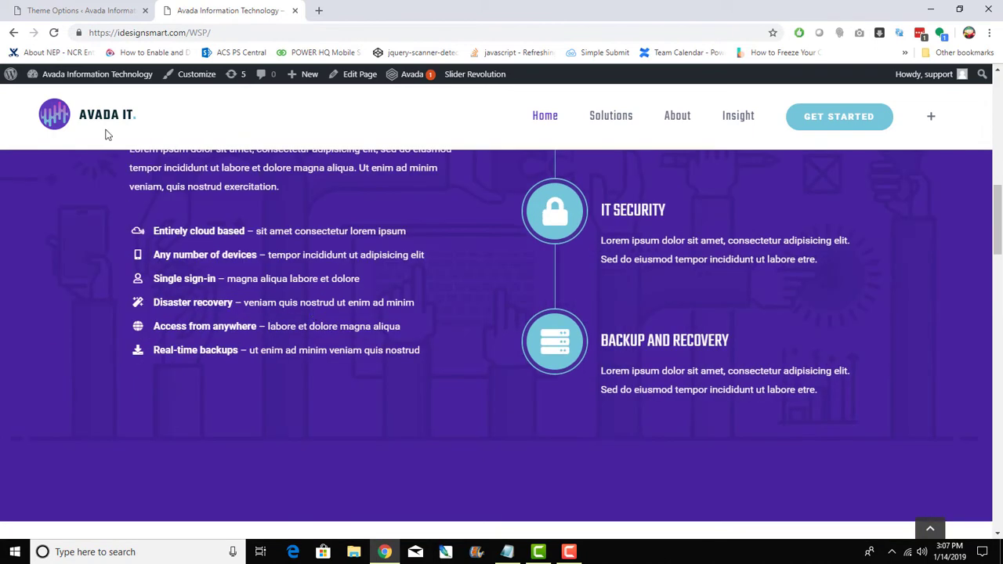
# Step: Find the Mobile Logo option, preview the live site's mobile header logo with iPhone 6/7/8 device emulation, and restore the desktop view
pyautogui.click(125, 11)
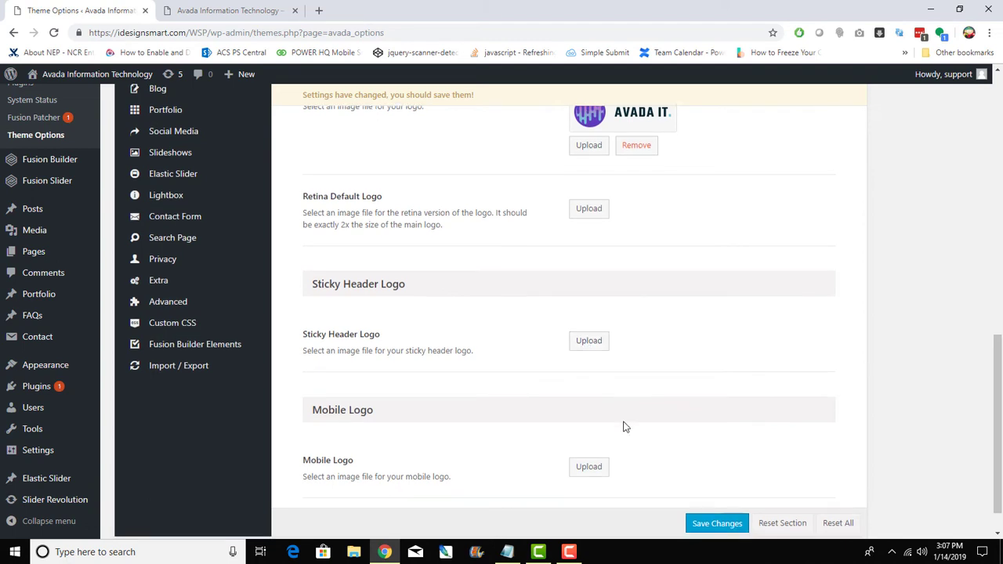
pyautogui.scroll(-1, 622, 426)
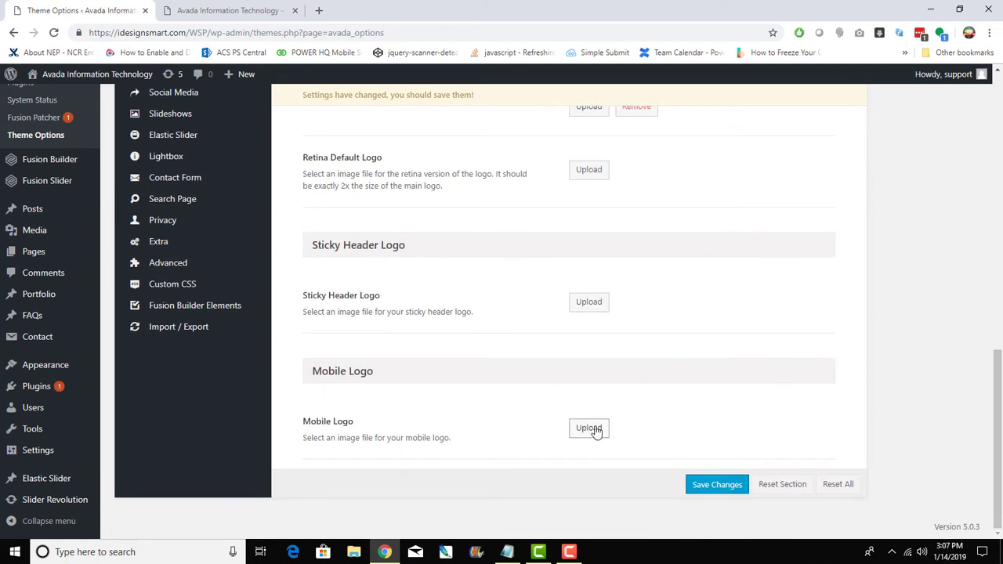
pyautogui.click(244, 10)
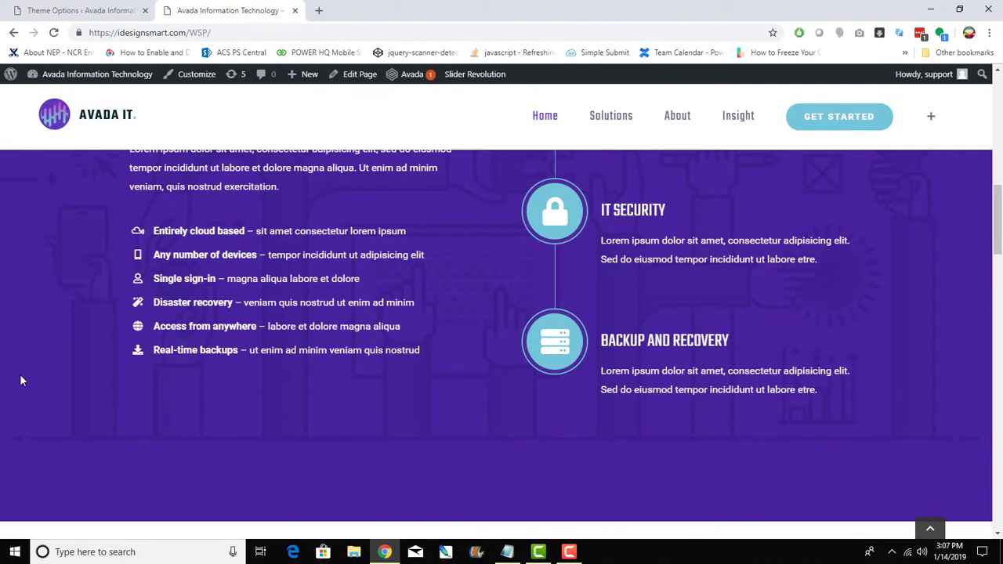
pyautogui.rightClick(48, 370)
pyautogui.click(94, 360)
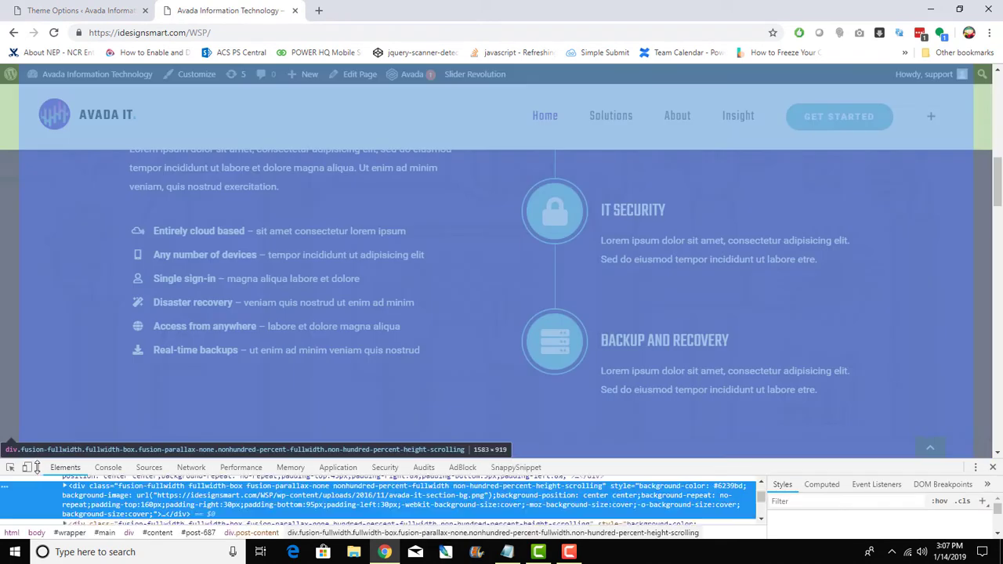
pyautogui.click(27, 467)
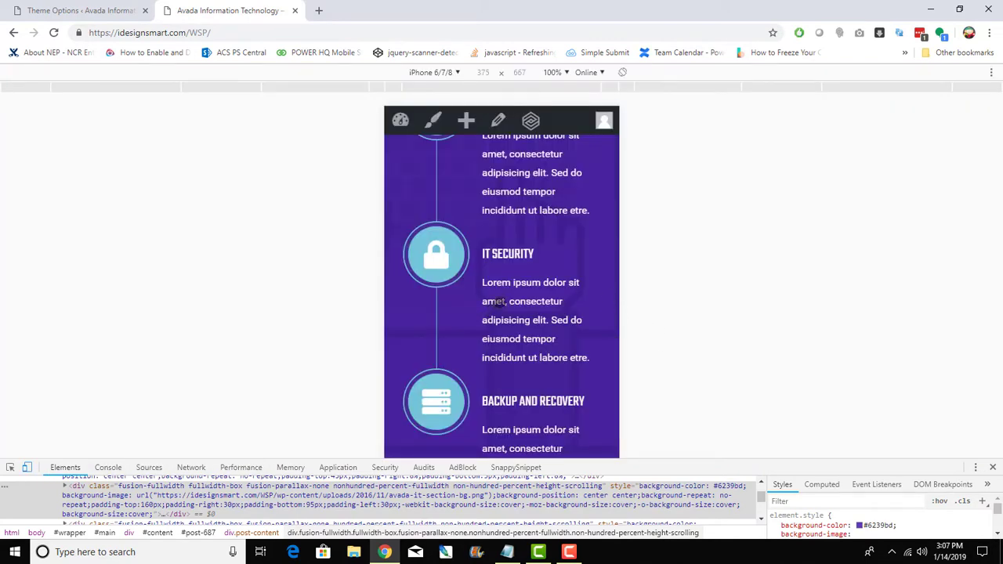
pyautogui.scroll(4, 500, 304)
pyautogui.scroll(10, 502, 305)
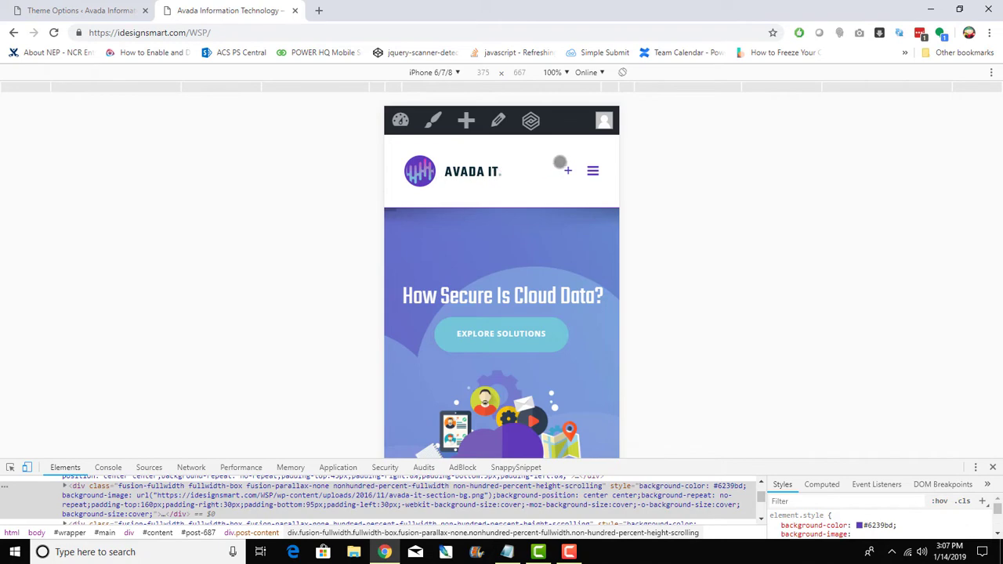
pyautogui.click(30, 467)
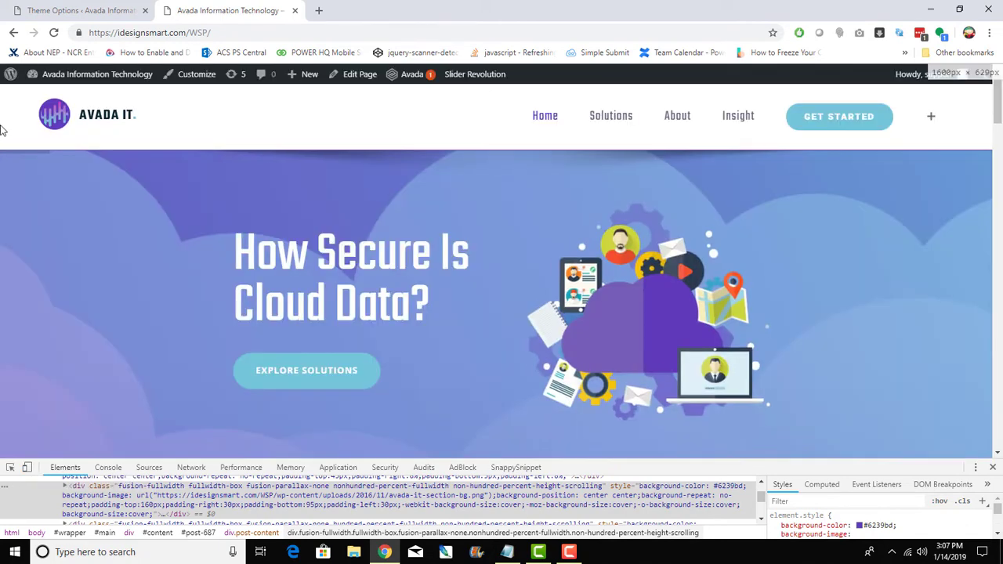
# Step: Go back to Theme Options and review the Logo section from Mobile Logo up to Logo Alignment and the Favicon entry
pyautogui.click(71, 4)
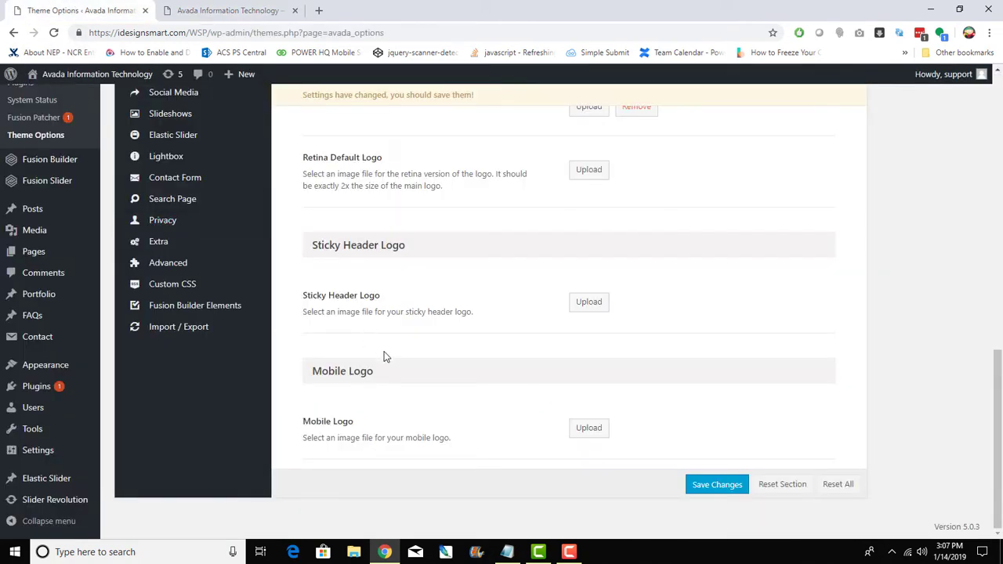
pyautogui.scroll(4, 383, 355)
pyautogui.scroll(6, 384, 354)
pyautogui.scroll(-3, 383, 353)
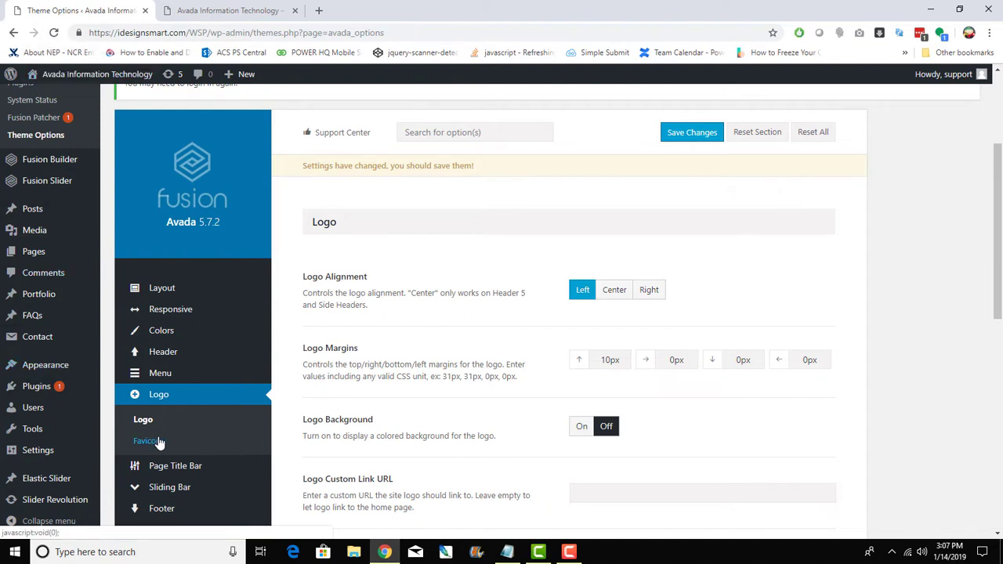
# Step: Check the header menu on the live site, and open the WordPress Menus page in a new tab, showing the main menu's structure
pyautogui.click(223, 10)
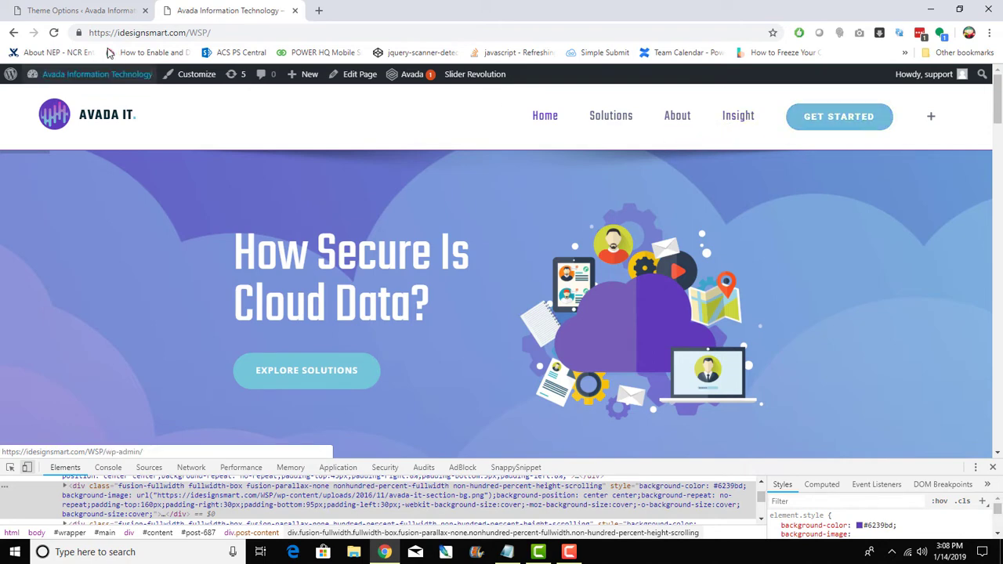
pyautogui.click(96, 11)
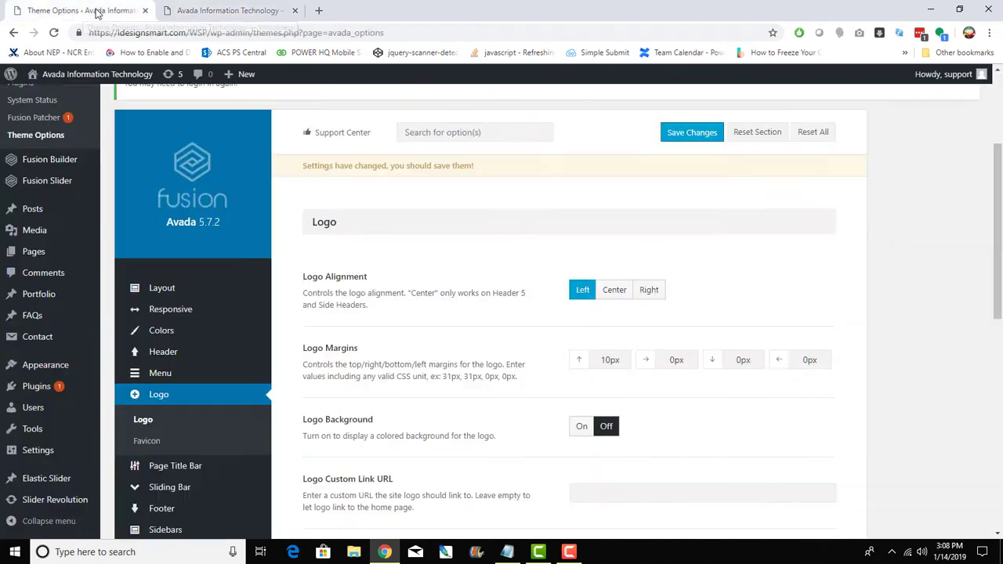
pyautogui.moveTo(47, 364)
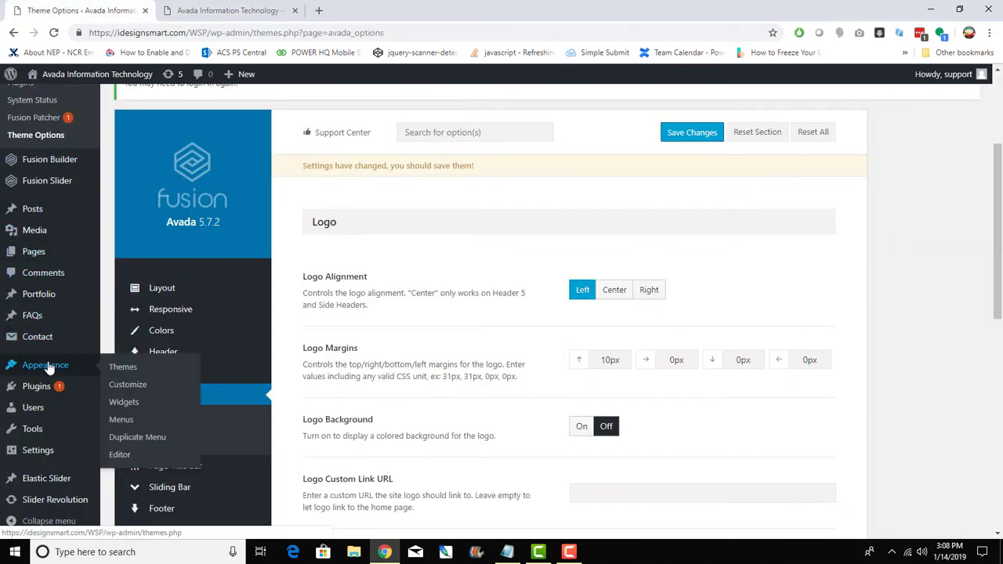
pyautogui.rightClick(123, 423)
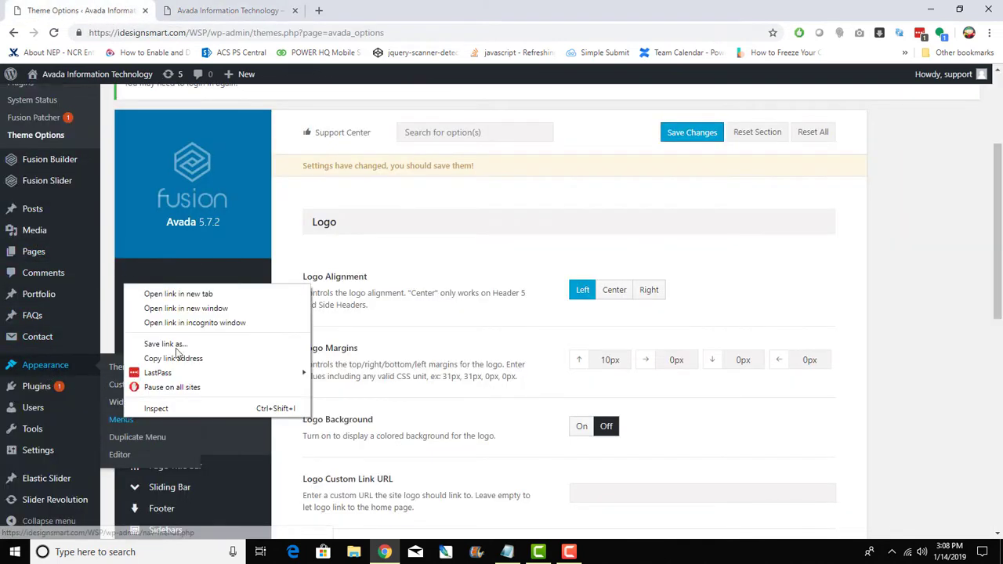
pyautogui.click(202, 292)
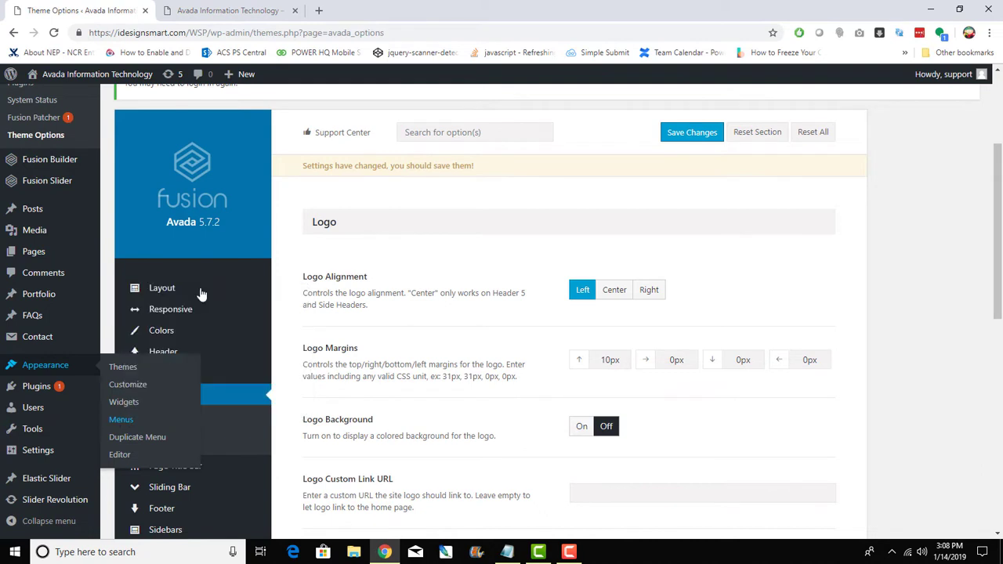
pyautogui.click(192, 11)
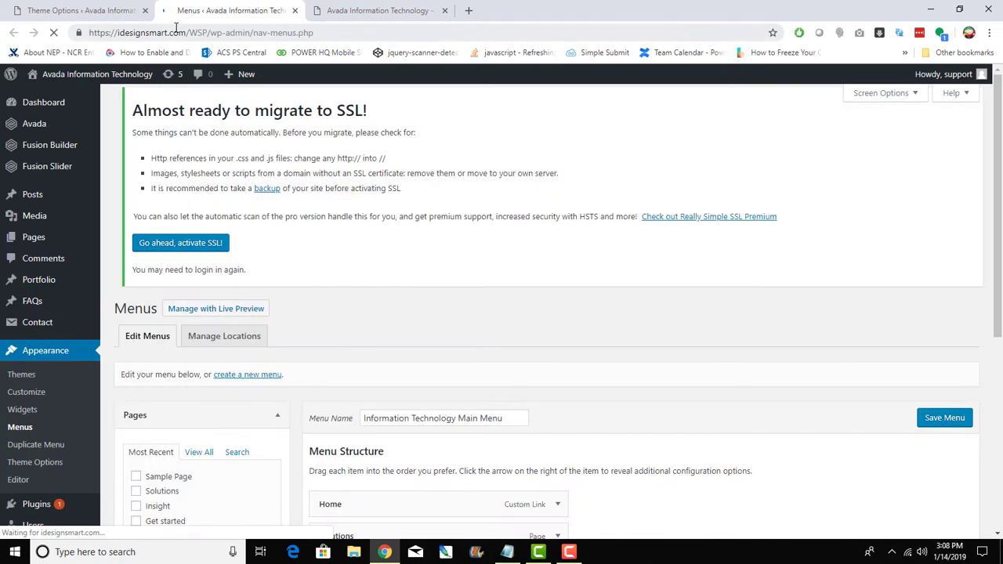
pyautogui.scroll(-3, 328, 431)
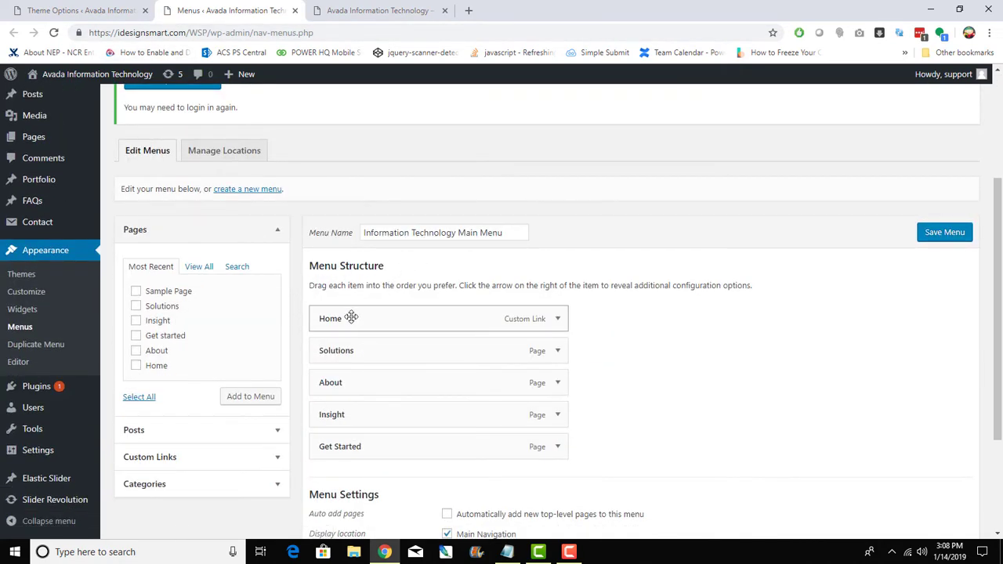
# Step: Compare the live site's header menu with the Menus page and review which menu is assigned to each theme location
pyautogui.click(381, 9)
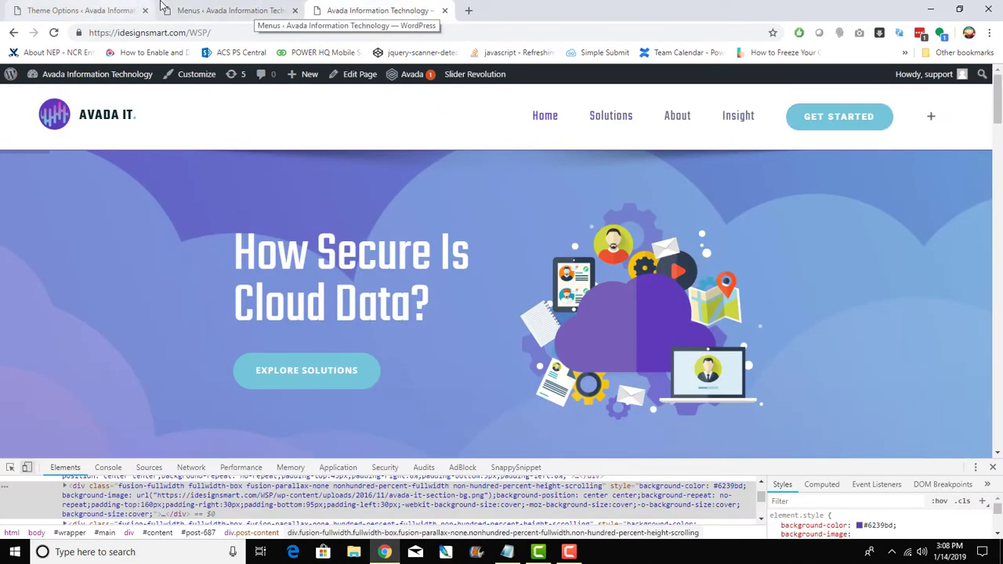
pyautogui.click(232, 9)
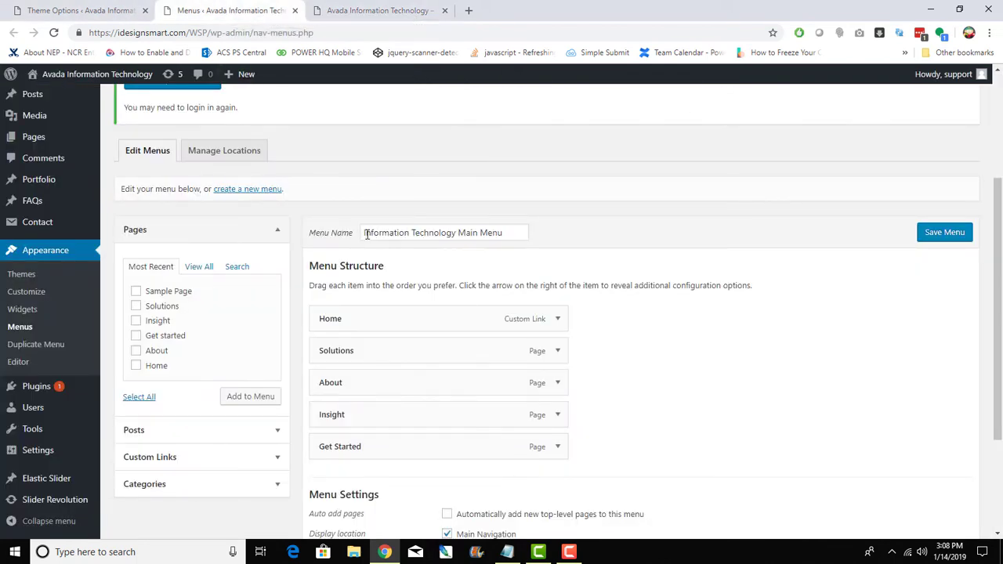
pyautogui.click(243, 152)
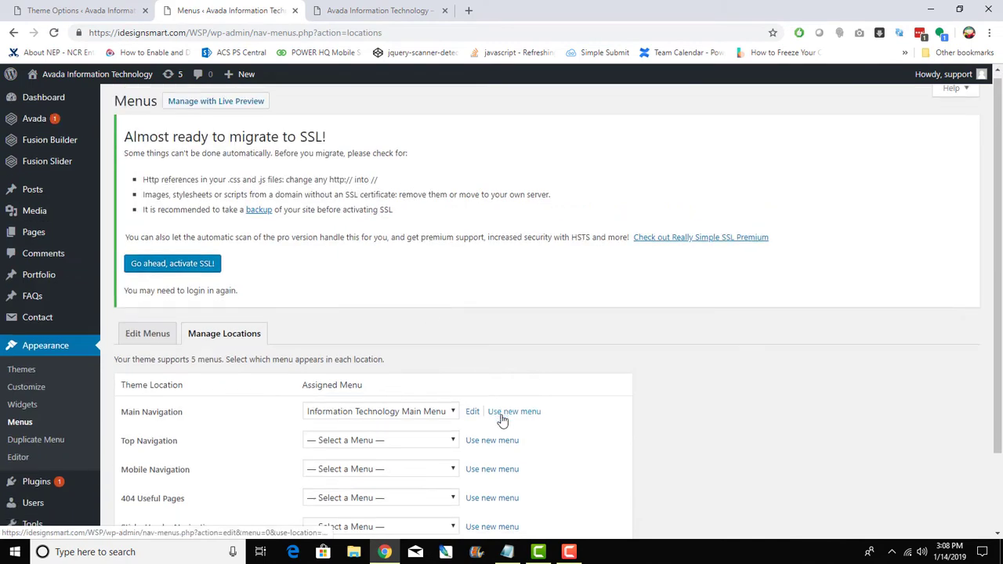
pyautogui.scroll(-2, 502, 413)
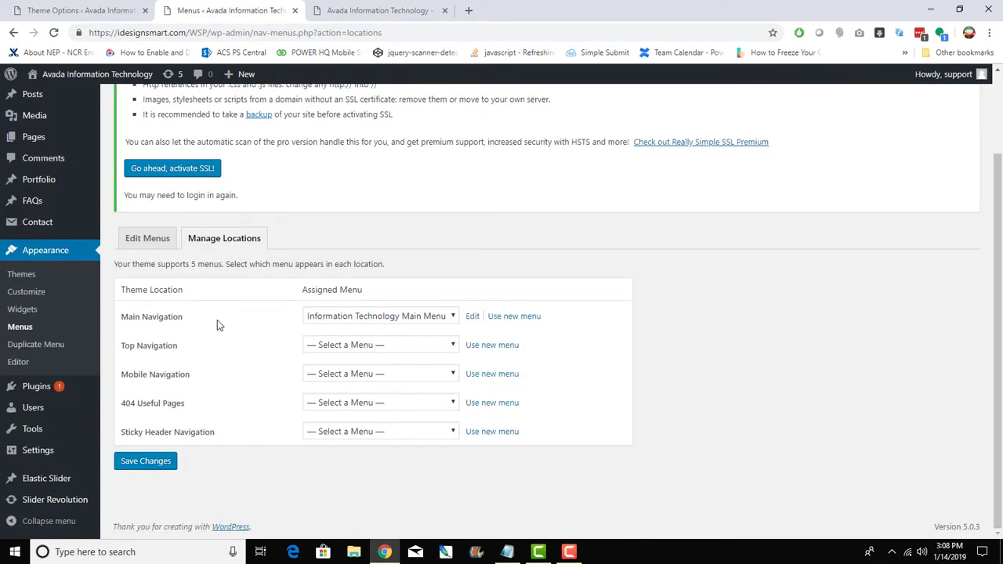
pyautogui.click(383, 11)
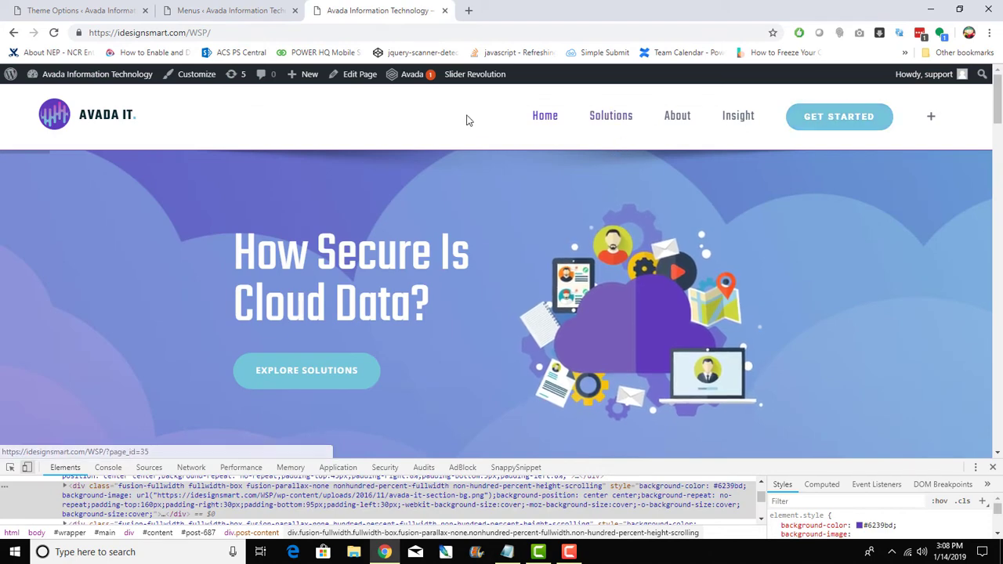
pyautogui.click(79, 9)
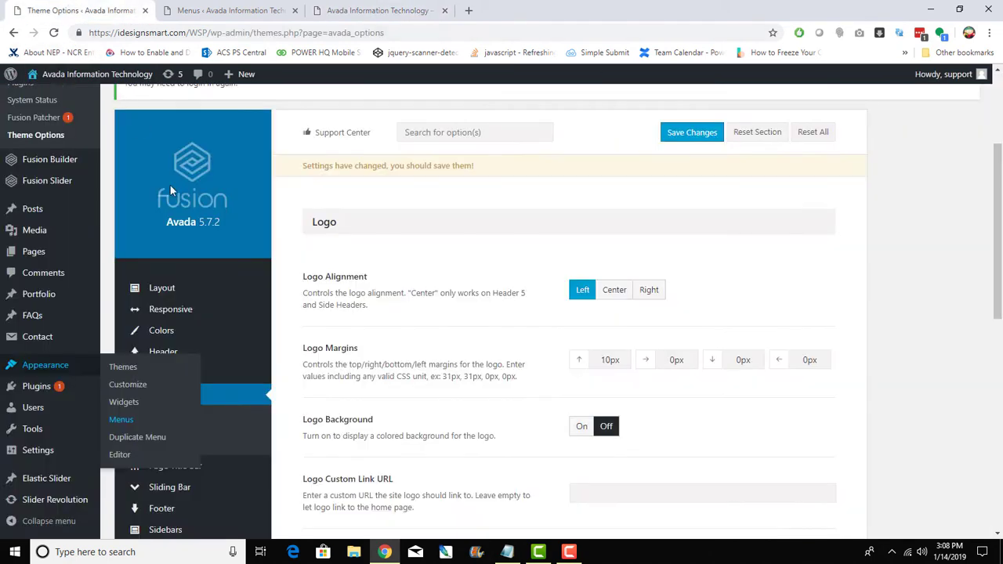
pyautogui.click(201, 8)
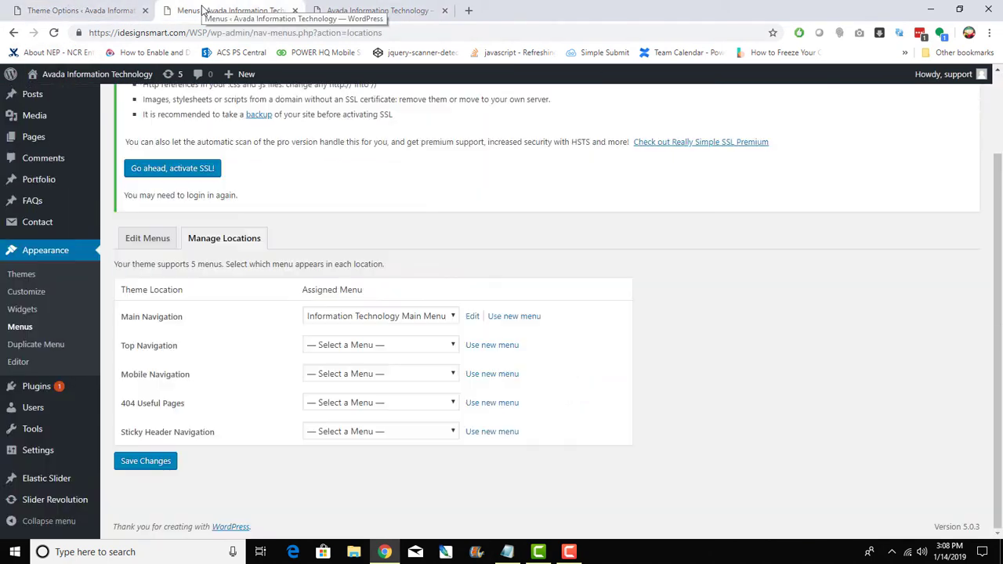
# Step: Return to editing menus and create a new menu named Top Menu
pyautogui.click(157, 237)
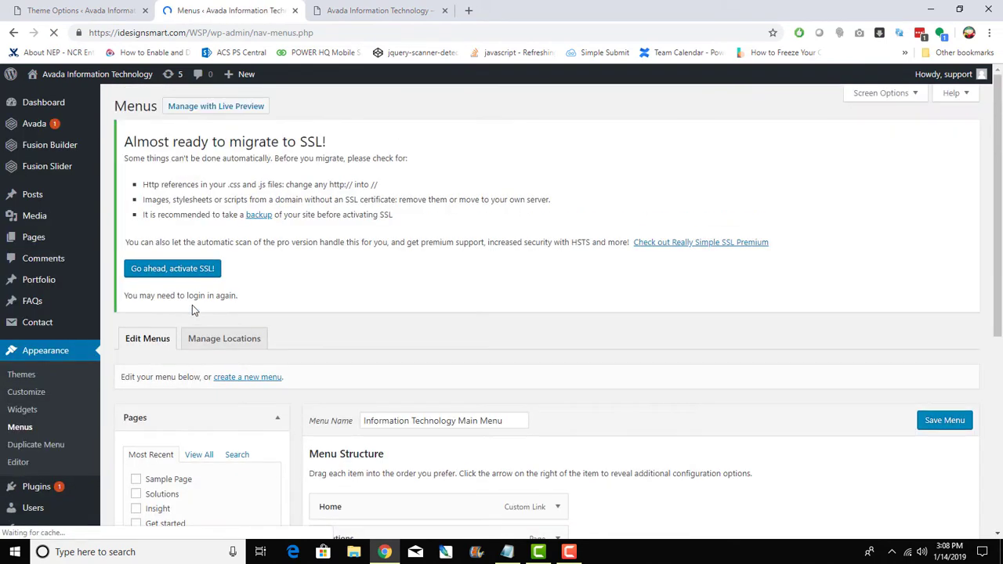
pyautogui.scroll(-2, 245, 415)
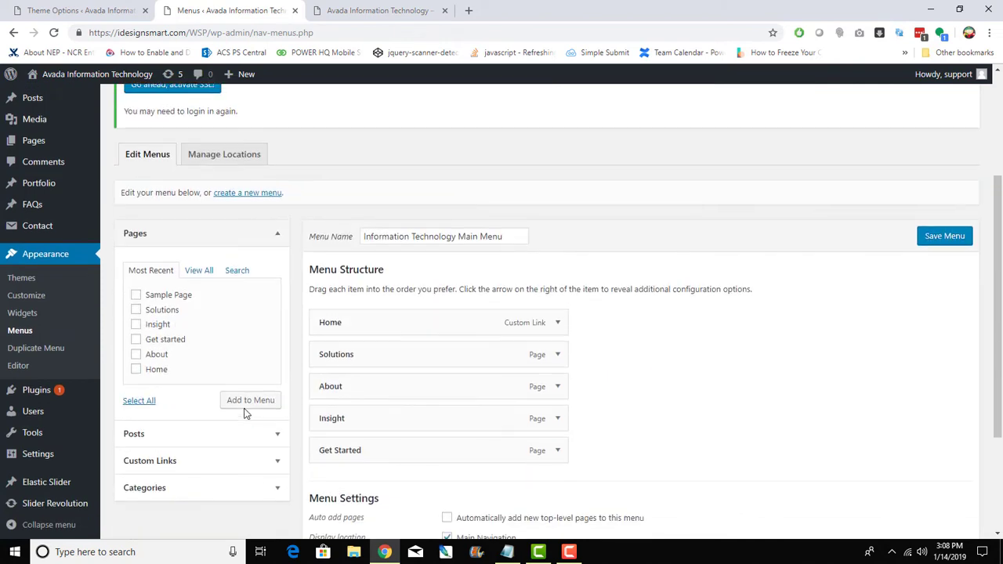
pyautogui.scroll(1, 244, 414)
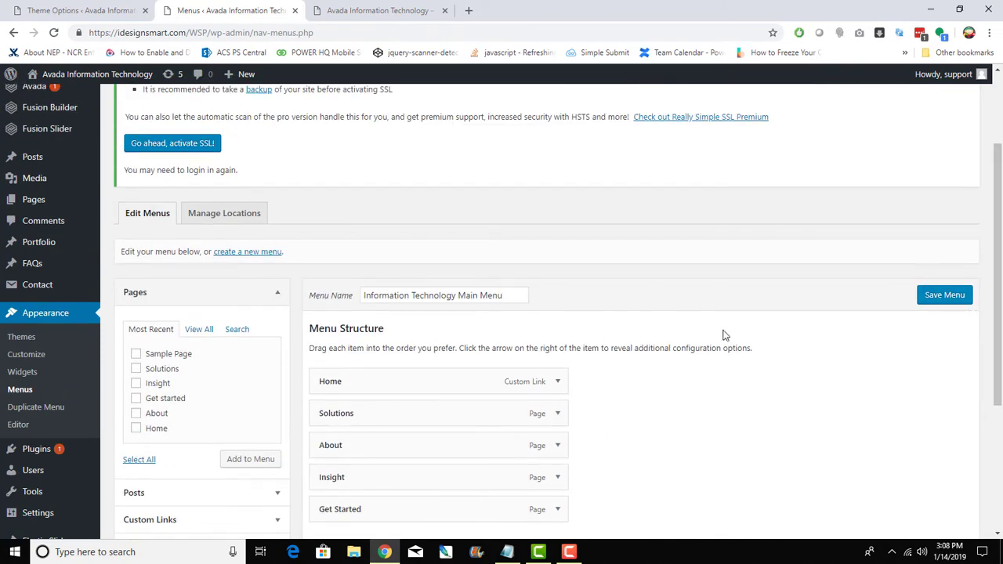
pyautogui.scroll(2, 725, 337)
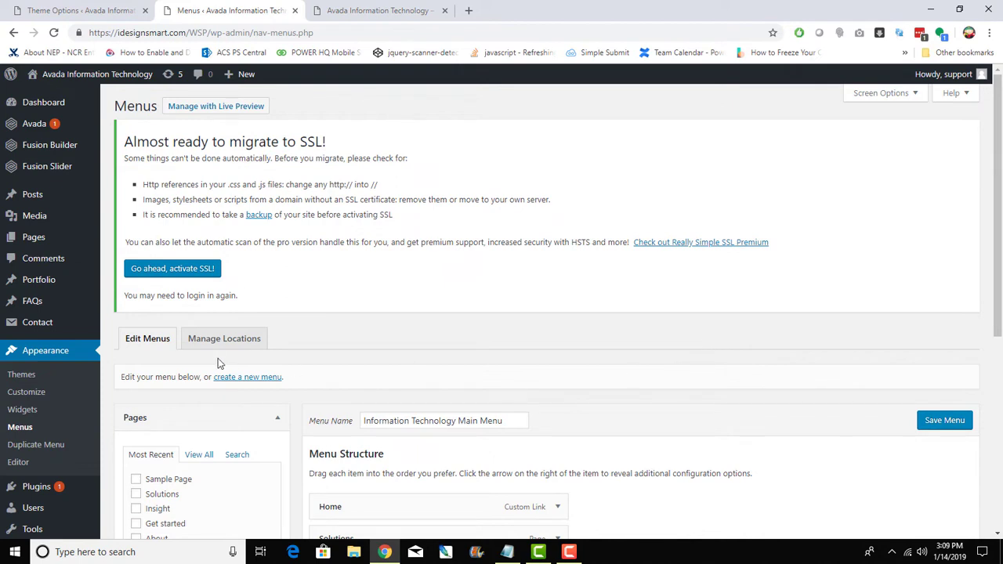
pyautogui.click(238, 378)
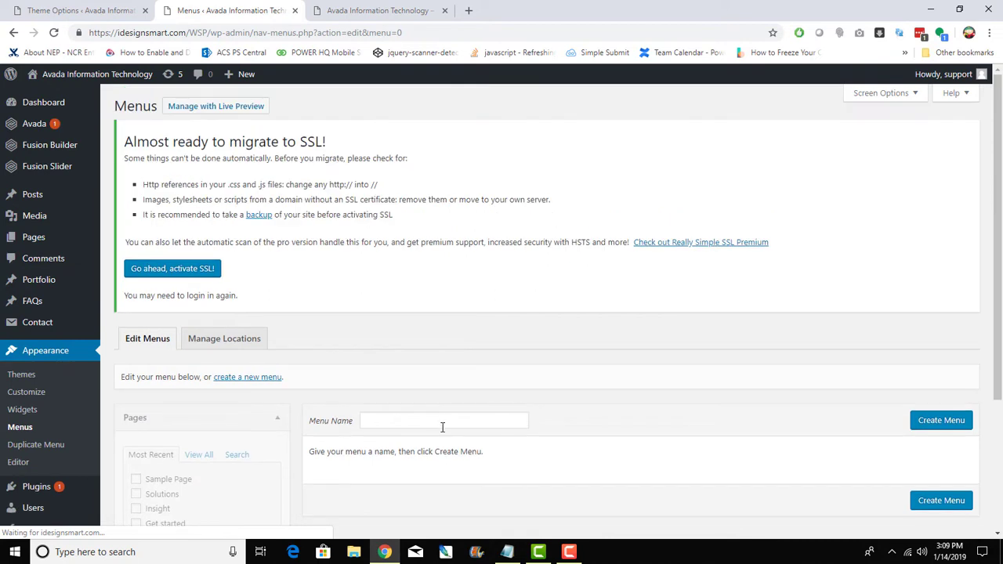
pyautogui.click(442, 423)
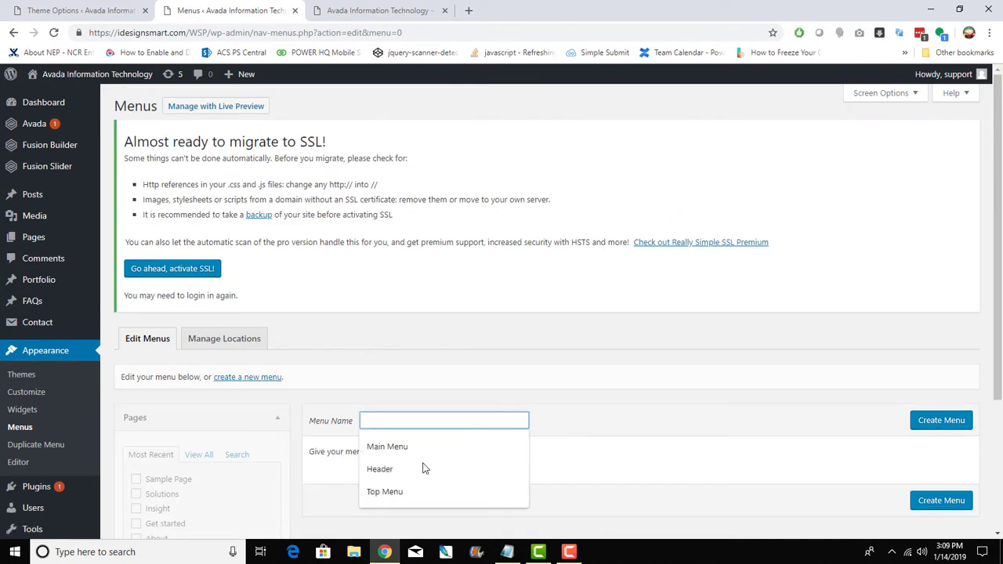
pyautogui.click(420, 492)
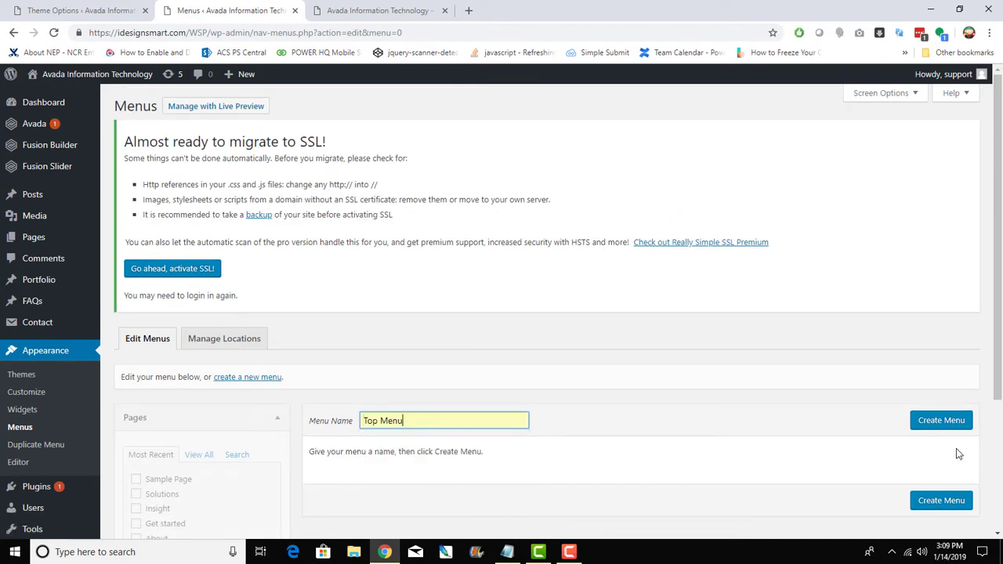
pyautogui.click(952, 421)
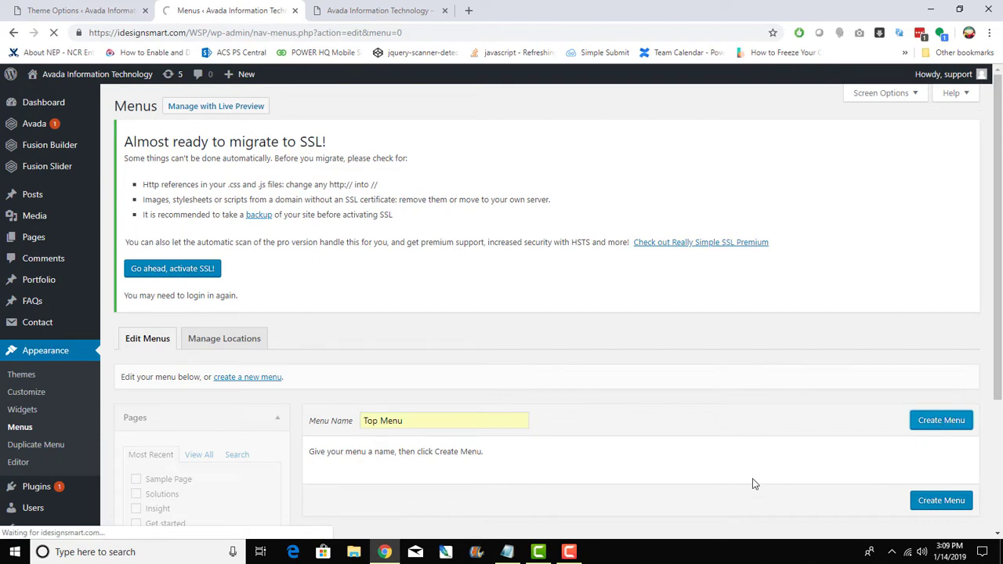
# Step: Add a custom link with the URL # and link text Login to Top Menu
pyautogui.scroll(-3, 698, 460)
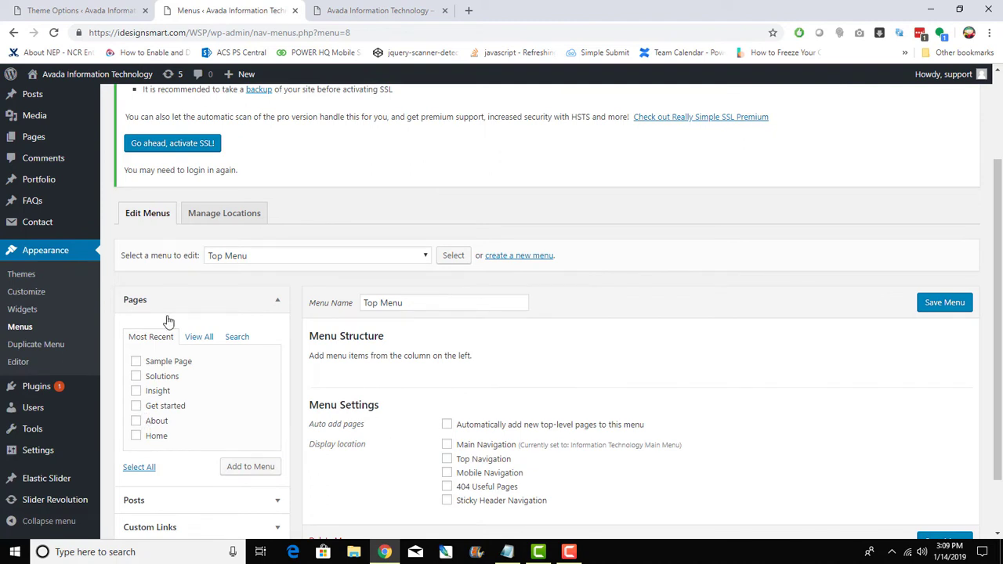
pyautogui.scroll(-2, 230, 389)
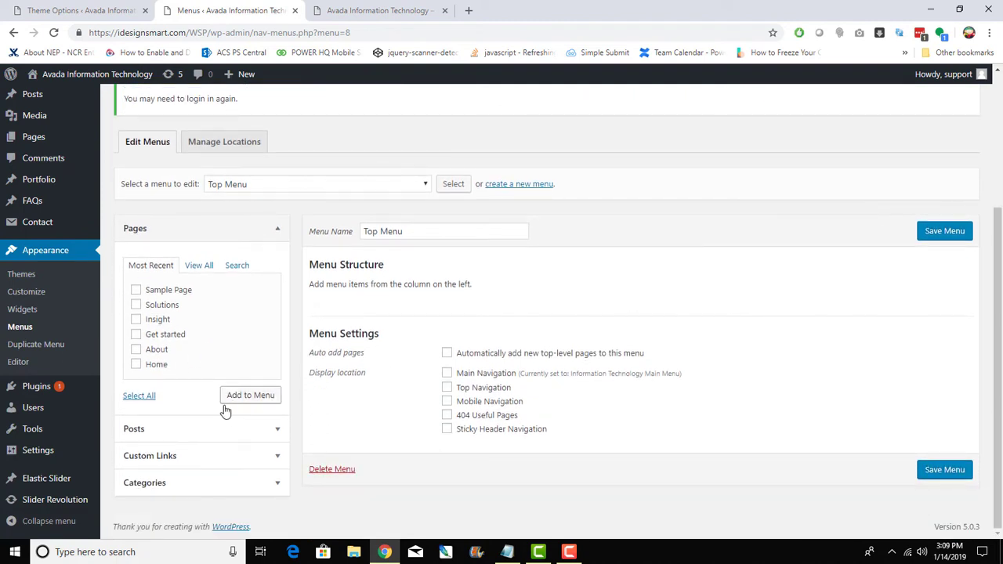
pyautogui.click(230, 461)
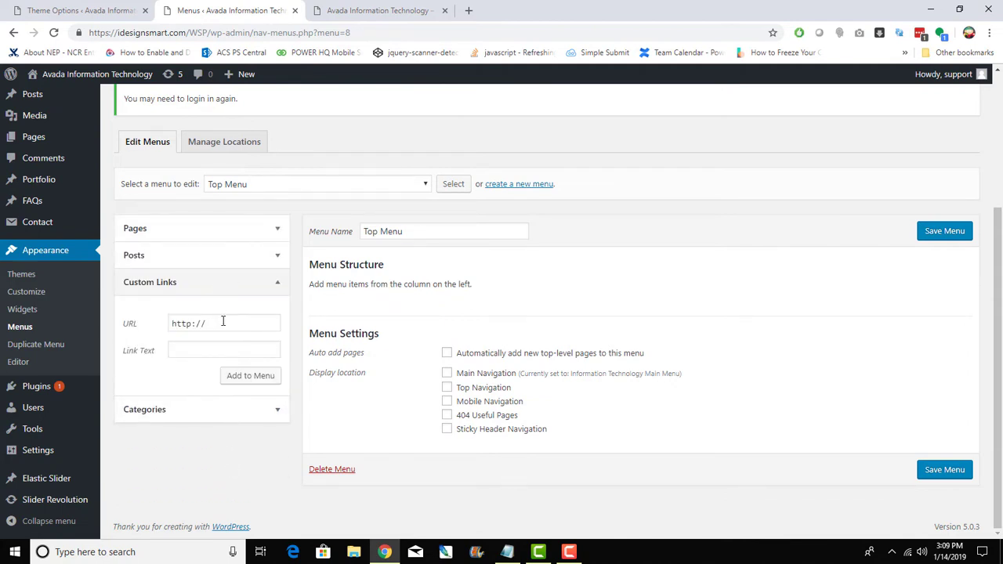
pyautogui.moveTo(222, 321); pyautogui.dragTo(158, 330)
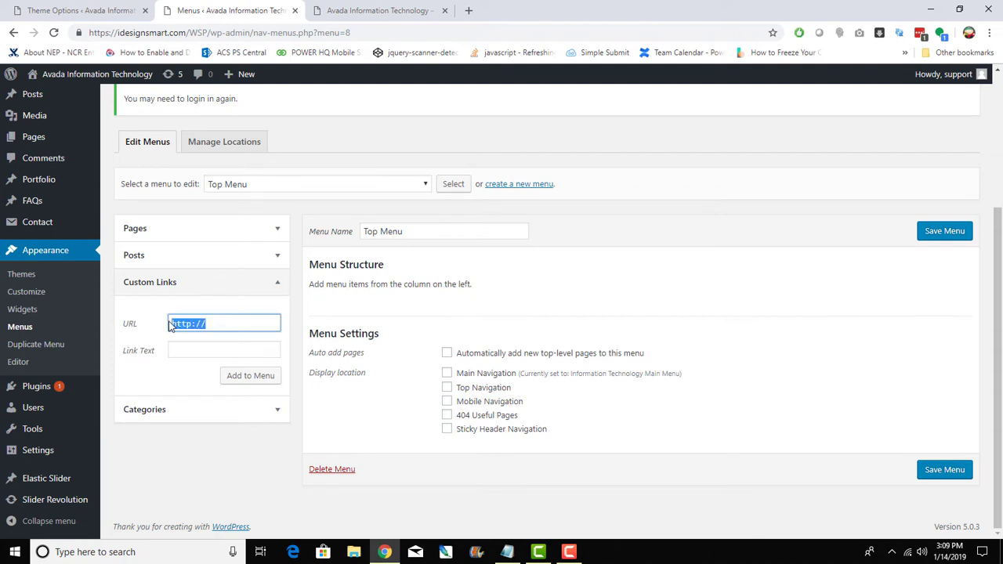
pyautogui.press('BackSpace')
pyautogui.click(269, 351)
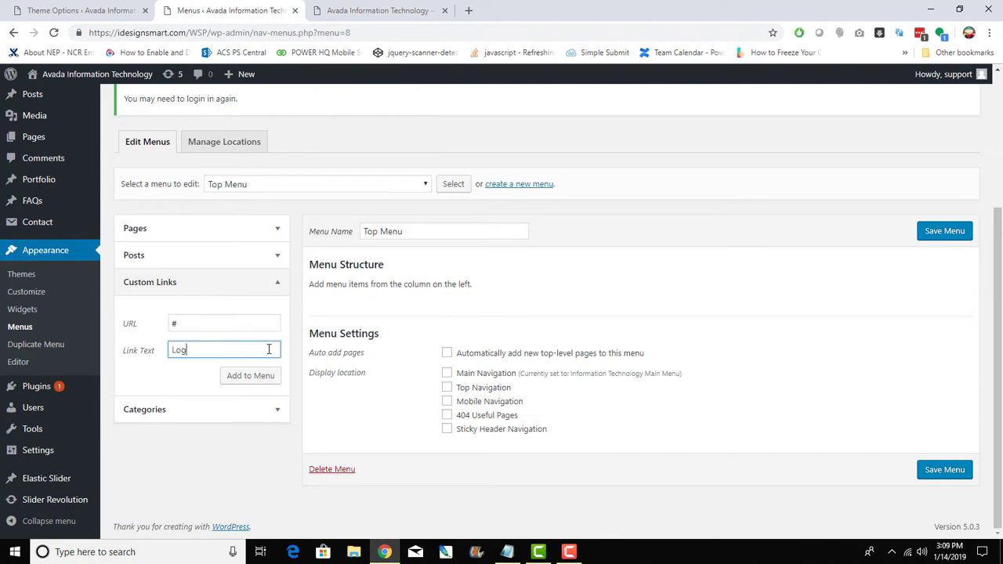
pyautogui.click(265, 379)
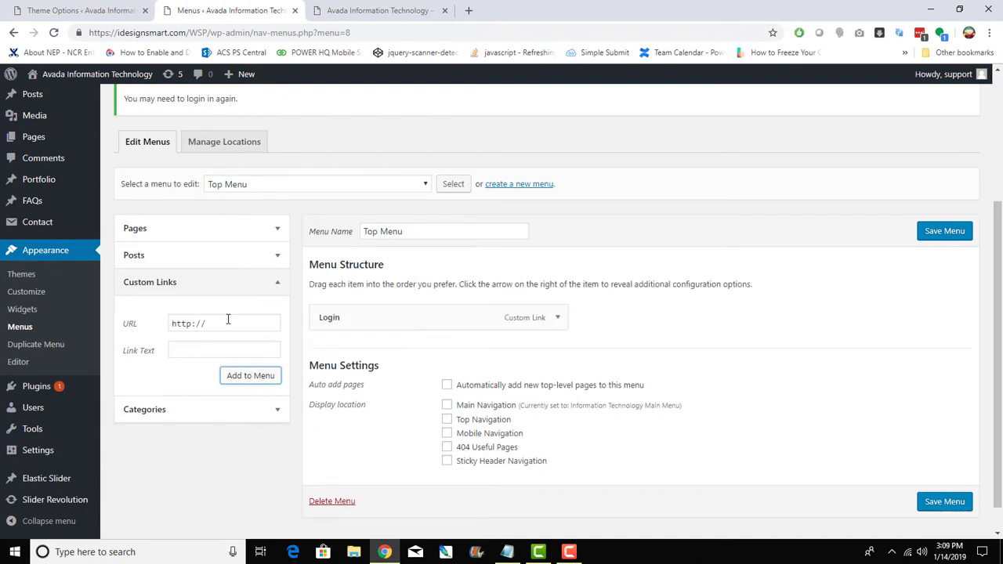
# Step: Add a second custom link with the URL # and link text Portal to Top Menu, and save the menu
pyautogui.moveTo(228, 319); pyautogui.dragTo(124, 329)
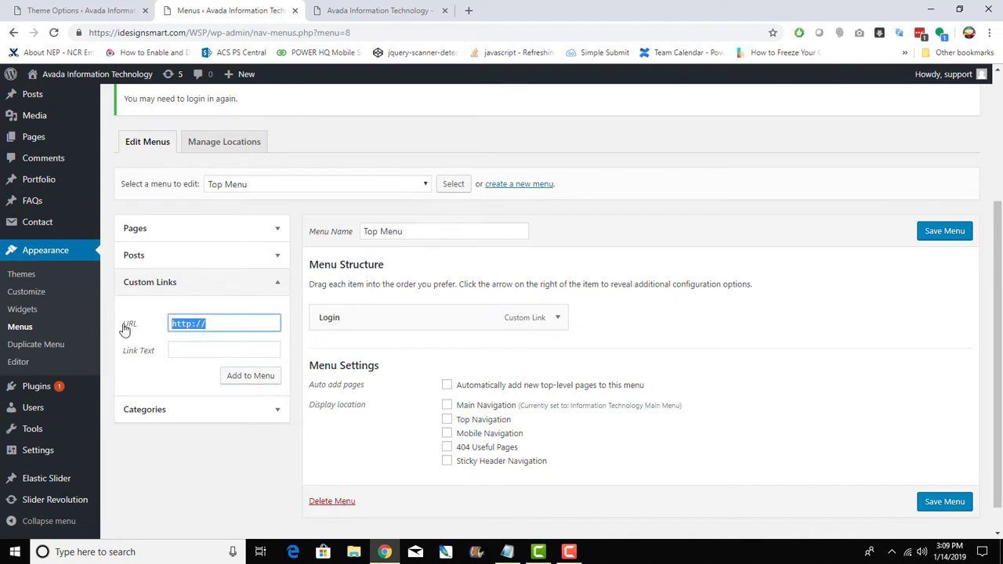
pyautogui.write('#')
pyautogui.press('Tab')
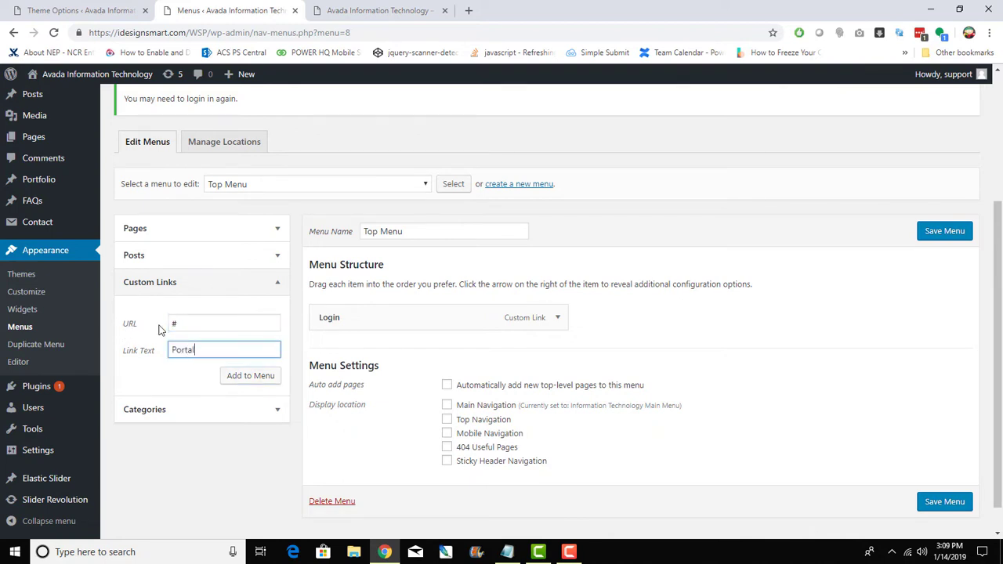
pyautogui.write('Portal')
pyautogui.click(239, 375)
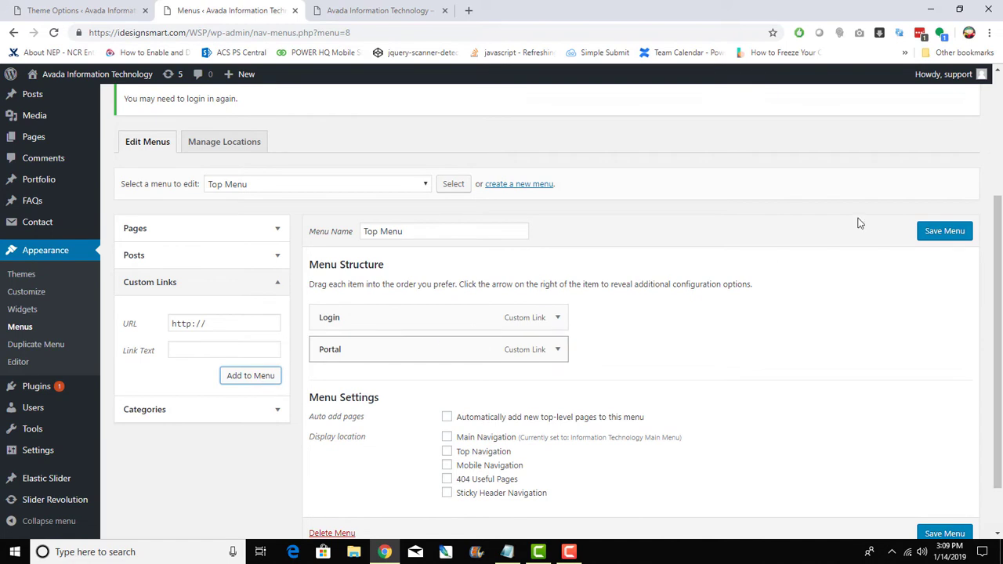
pyautogui.click(968, 228)
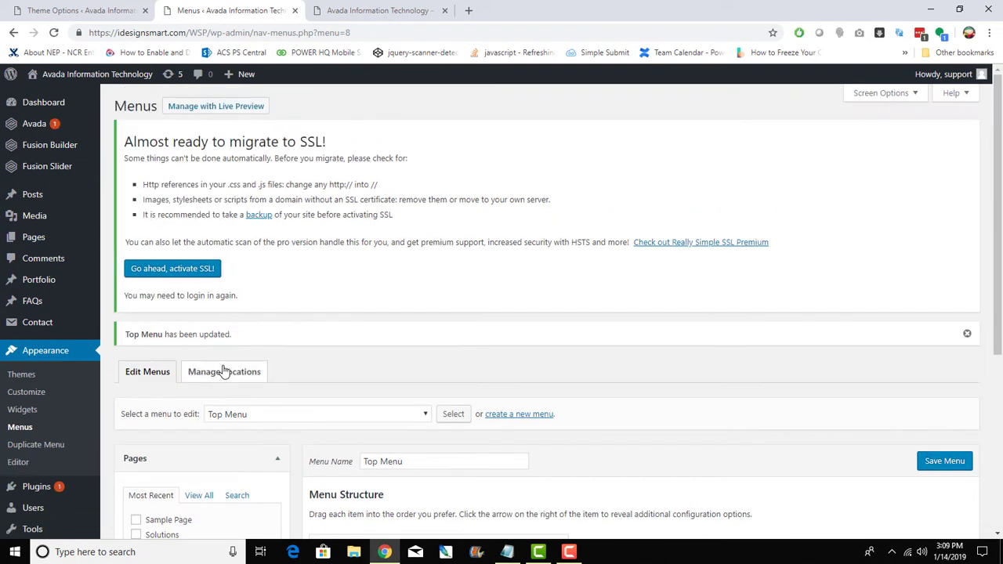
# Step: Assign Top Menu to the Top Navigation location and save the menu locations
pyautogui.click(226, 379)
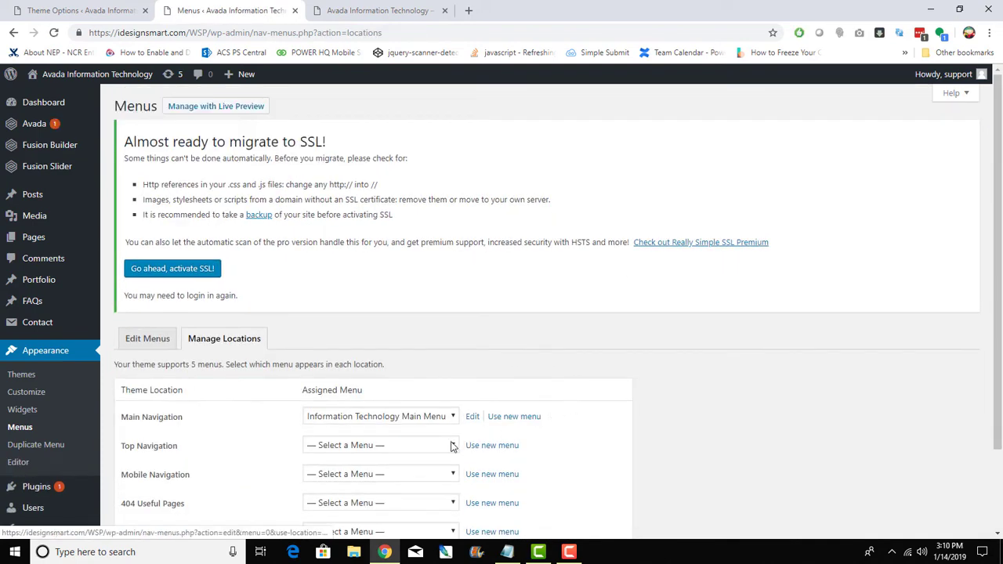
pyautogui.click(449, 445)
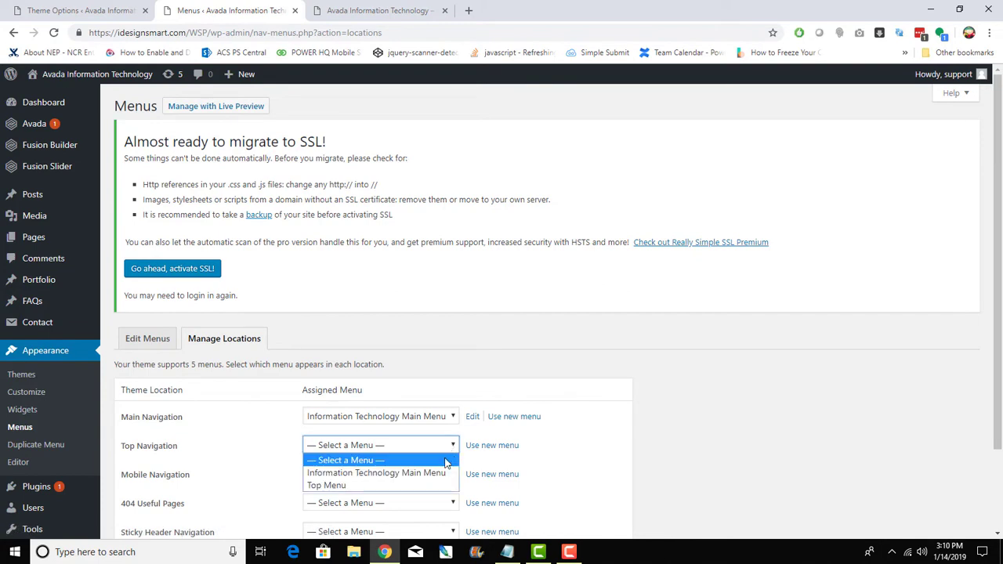
pyautogui.click(433, 486)
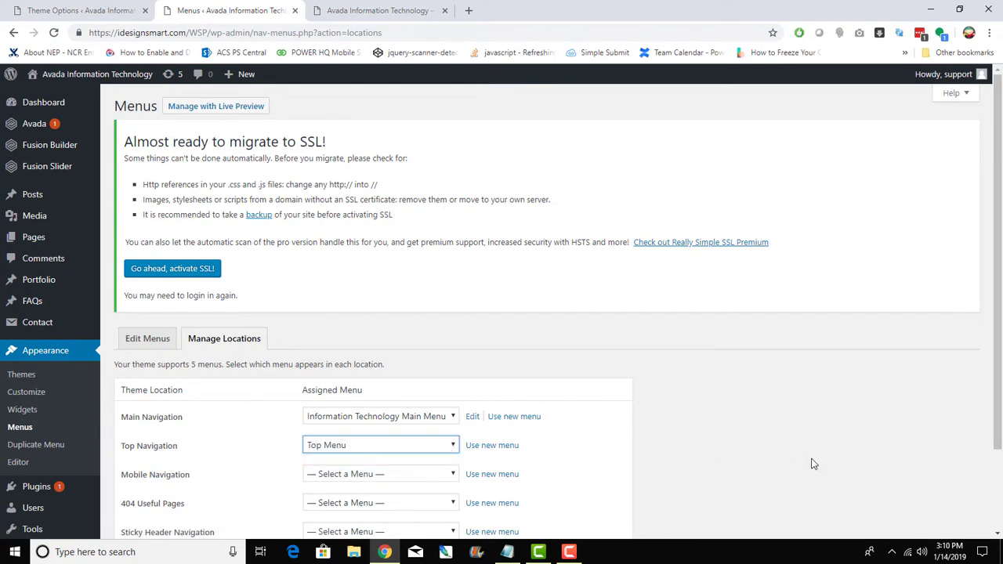
pyautogui.scroll(-2, 619, 393)
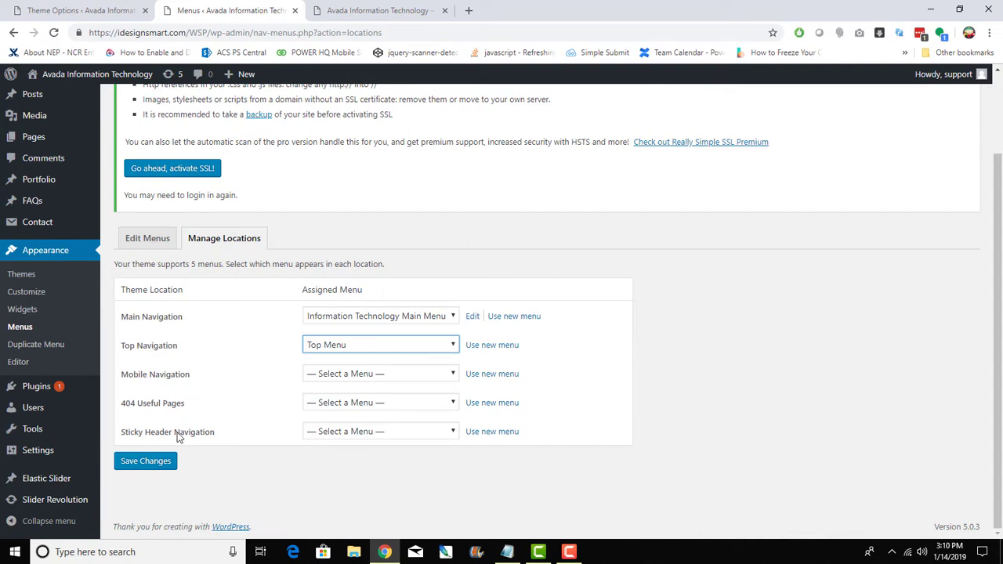
pyautogui.click(156, 461)
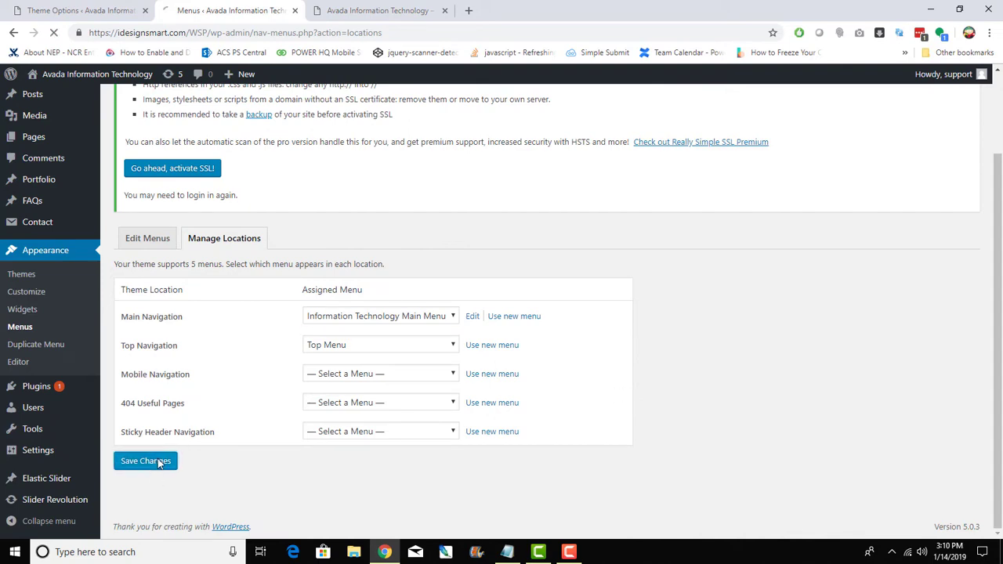
# Step: Check the live site's header with the developer tools closed, and view the Header Content theme options before returning to the menu locations
pyautogui.click(353, 10)
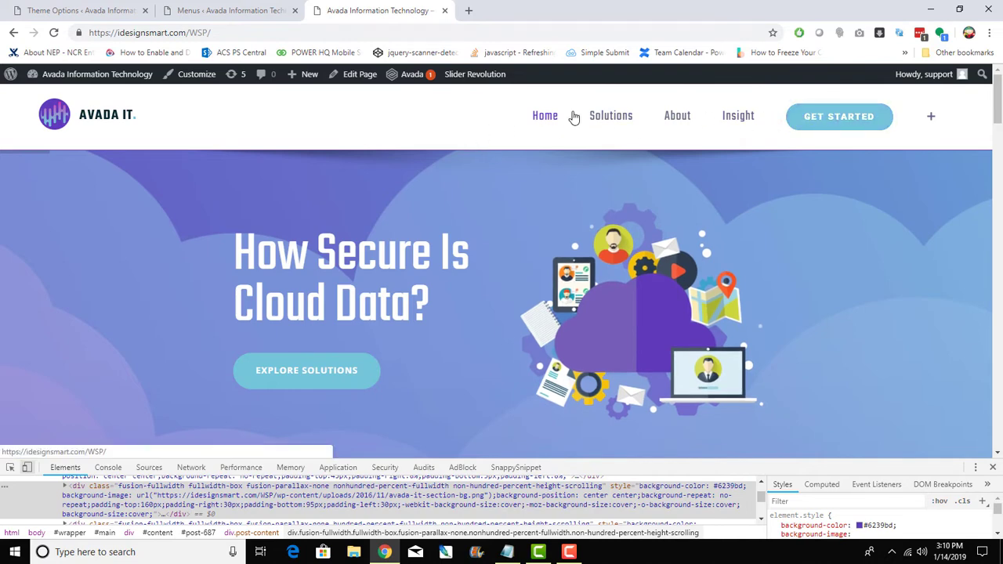
pyautogui.click(991, 467)
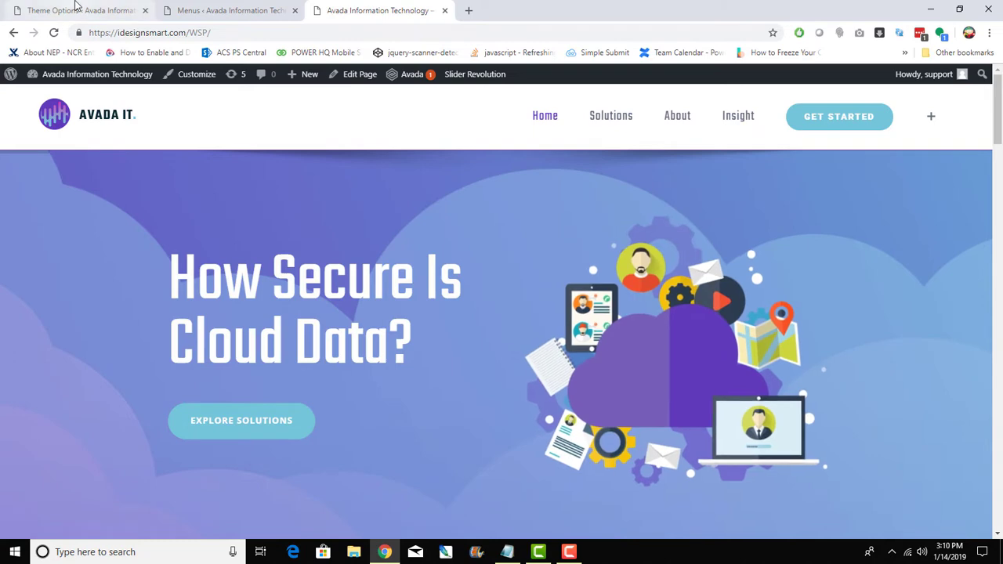
pyautogui.click(75, 8)
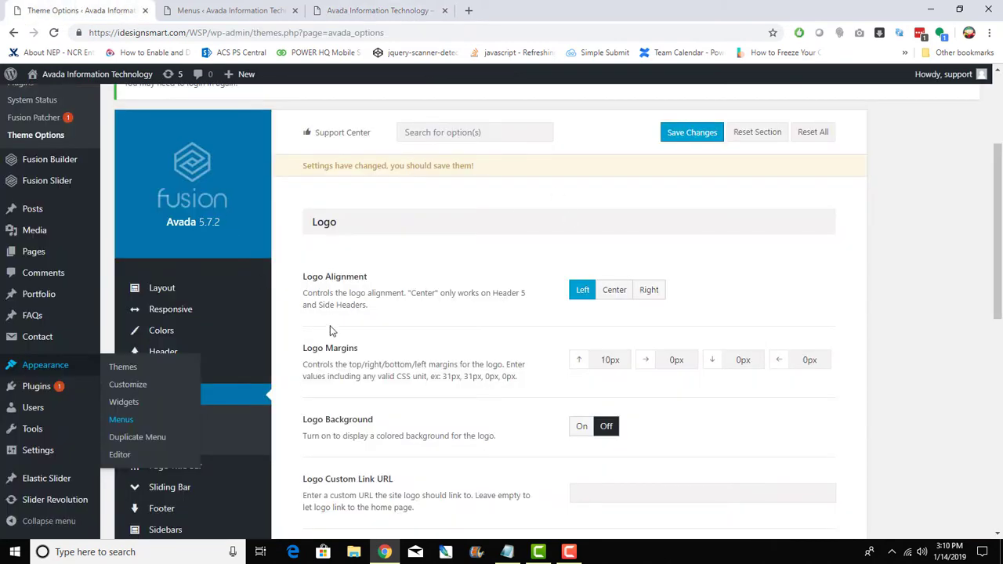
pyautogui.click(163, 354)
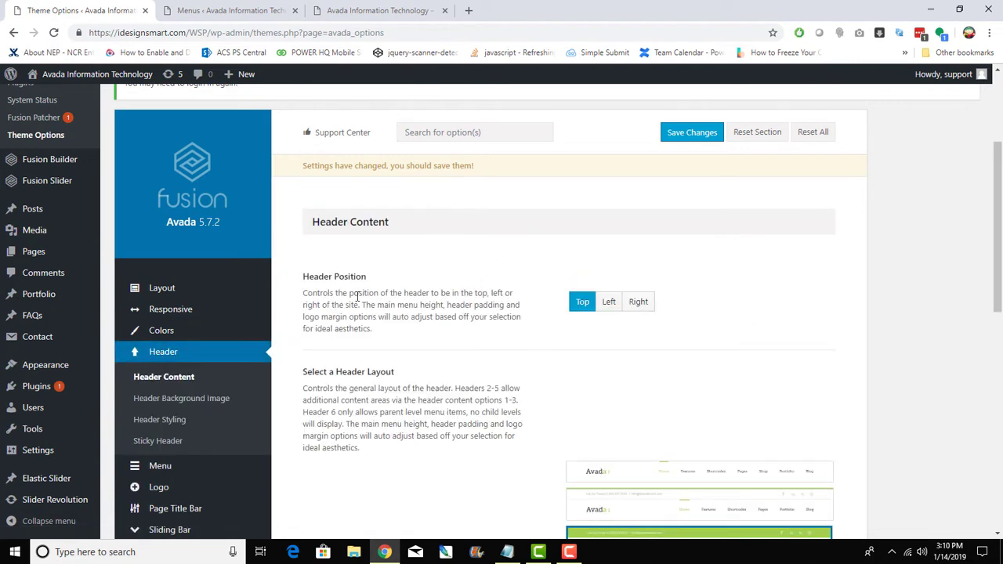
pyautogui.click(249, 8)
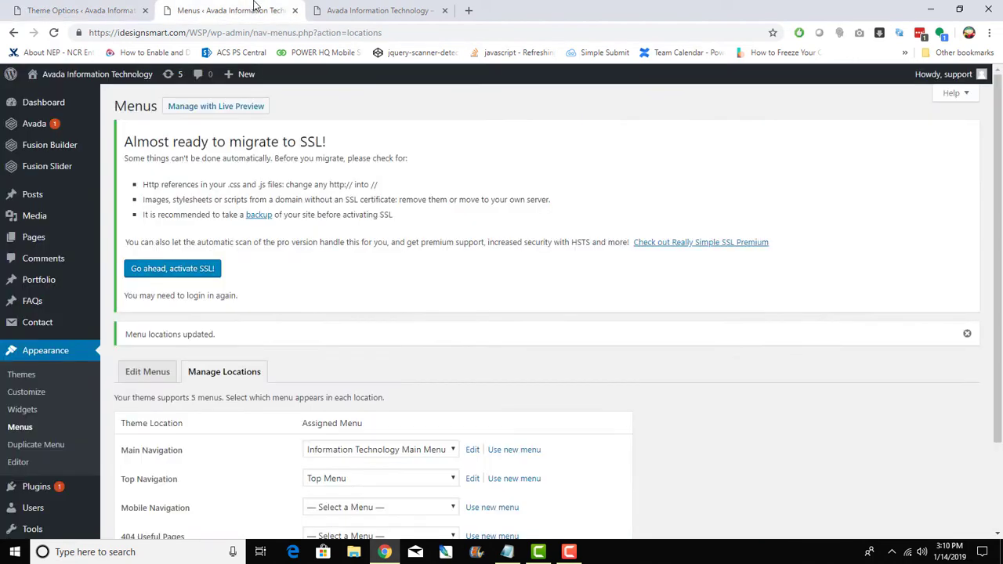
# Step: Compare the live site's header with the Header Content theme options and the assigned menu locations
pyautogui.click(434, 7)
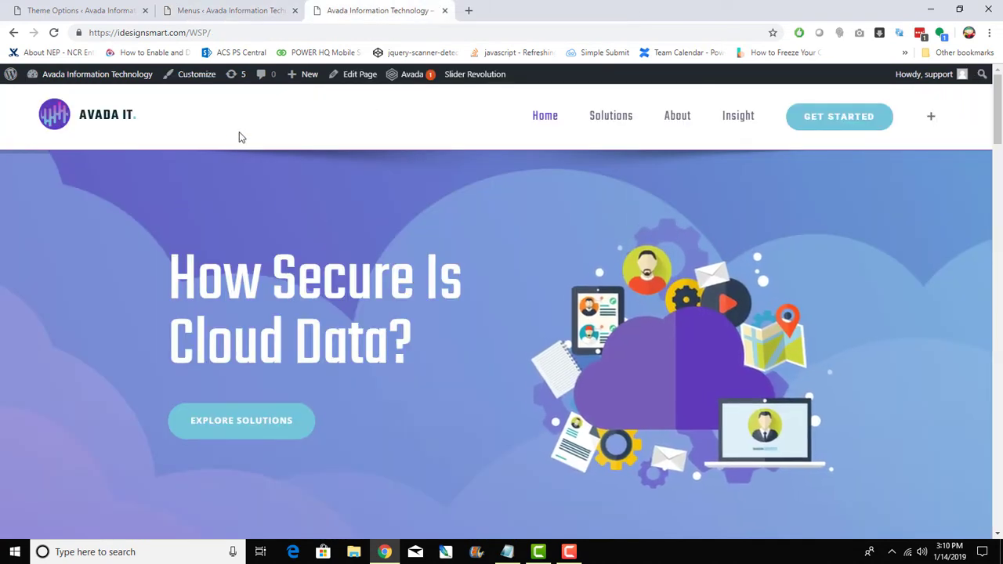
pyautogui.scroll(-3, 298, 382)
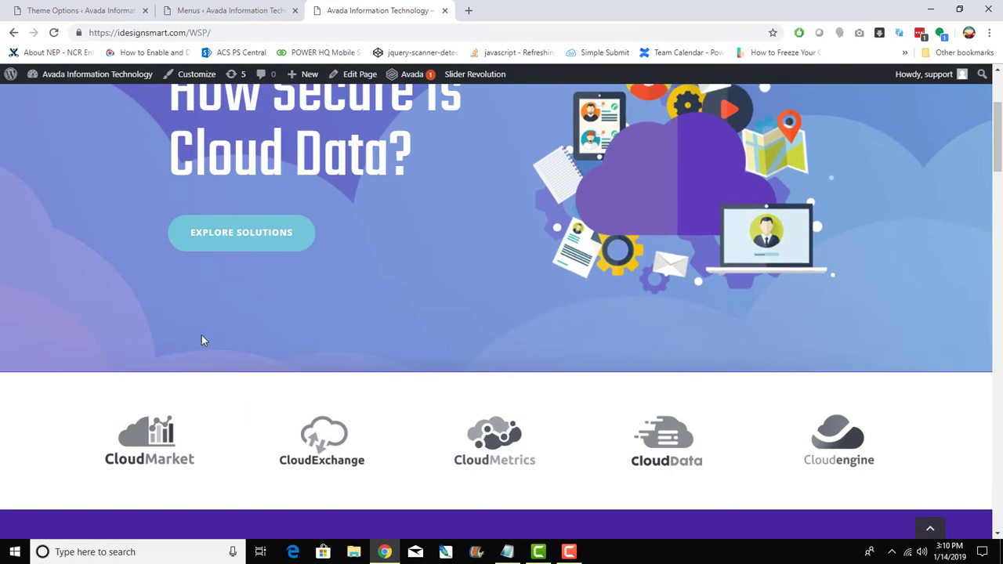
pyautogui.click(31, 9)
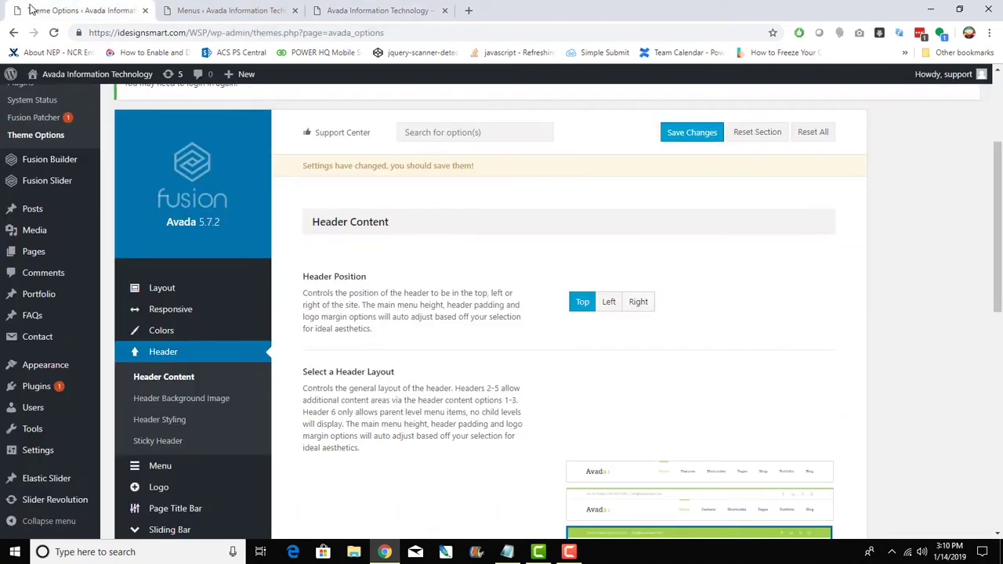
pyautogui.scroll(-4, 554, 416)
pyautogui.scroll(3, 554, 412)
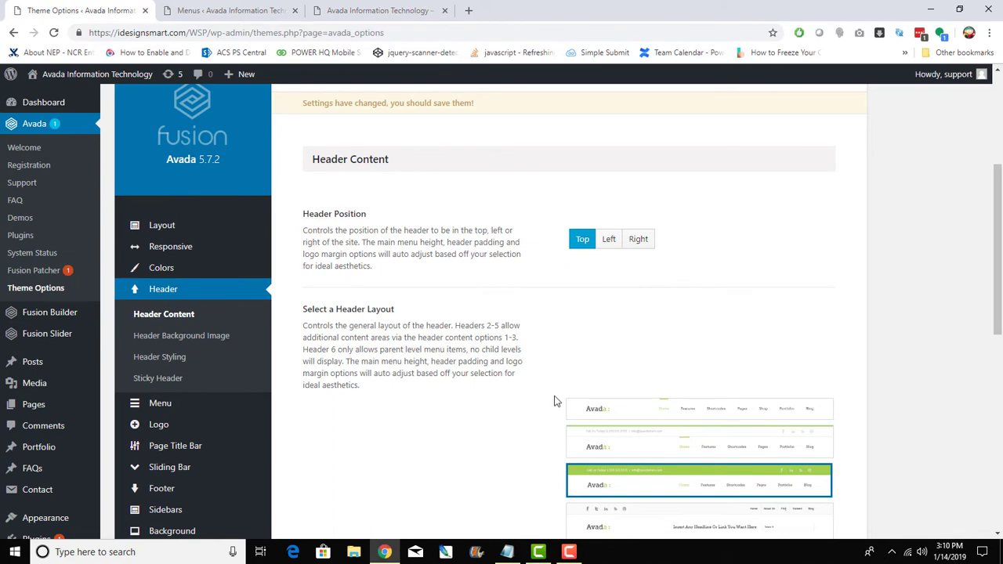
pyautogui.moveTo(300, 312); pyautogui.dragTo(440, 325)
pyautogui.click(239, 9)
pyautogui.click(332, 6)
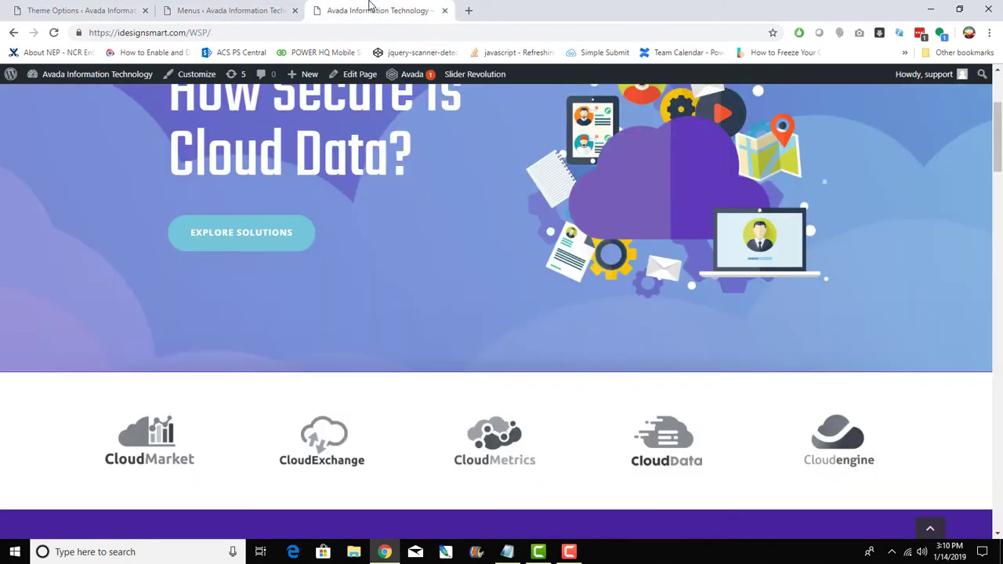
pyautogui.scroll(3, 335, 307)
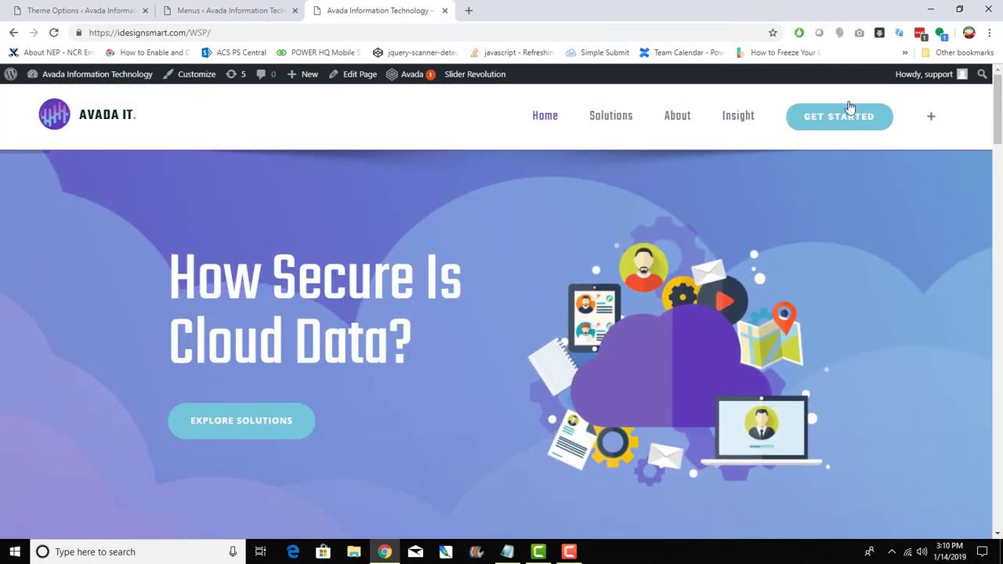
pyautogui.click(229, 7)
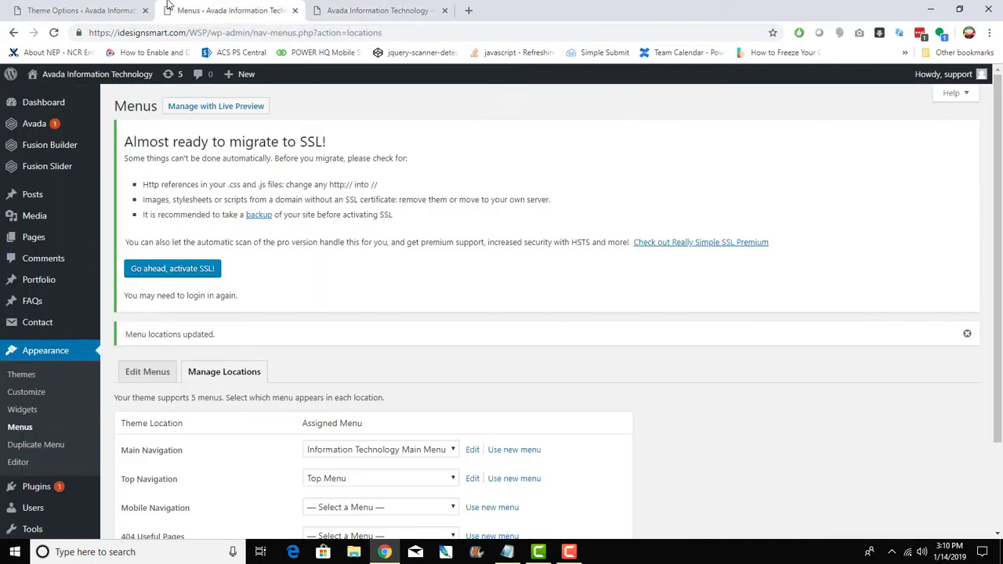
pyautogui.click(117, 9)
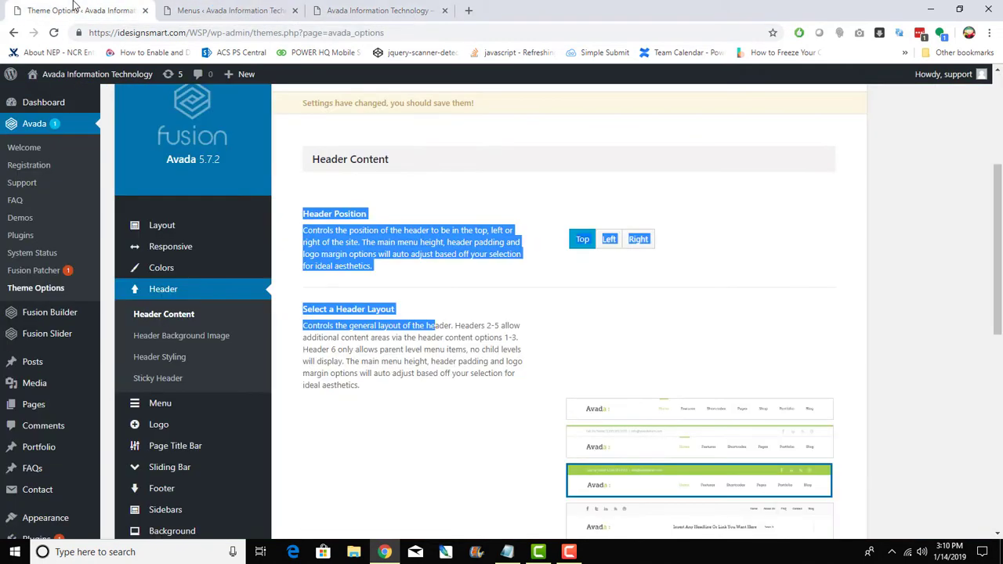
pyautogui.click(631, 318)
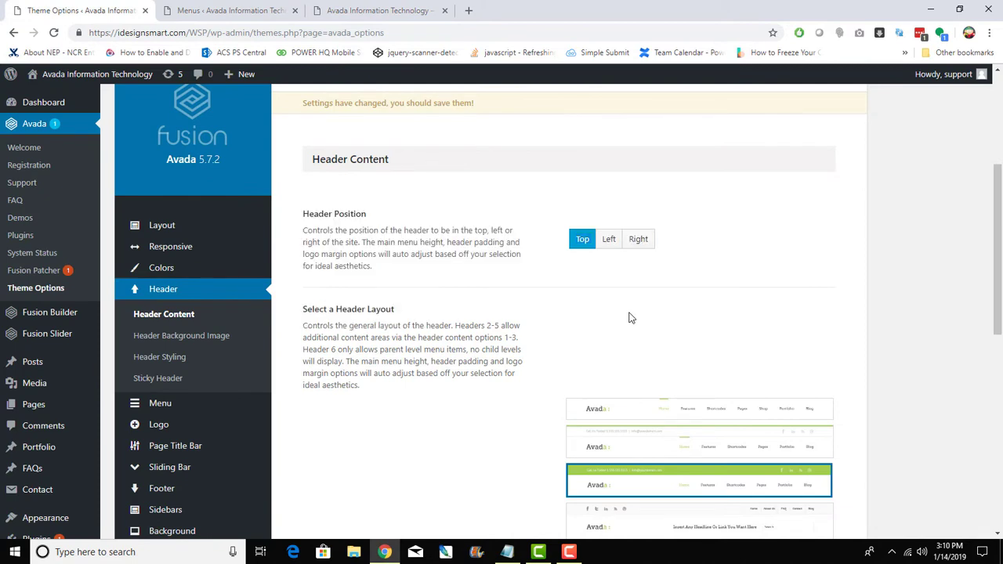
# Step: Examine the available header layouts and the Header Content 1 and Header Content 2 settings in the theme options
pyautogui.scroll(-2, 633, 332)
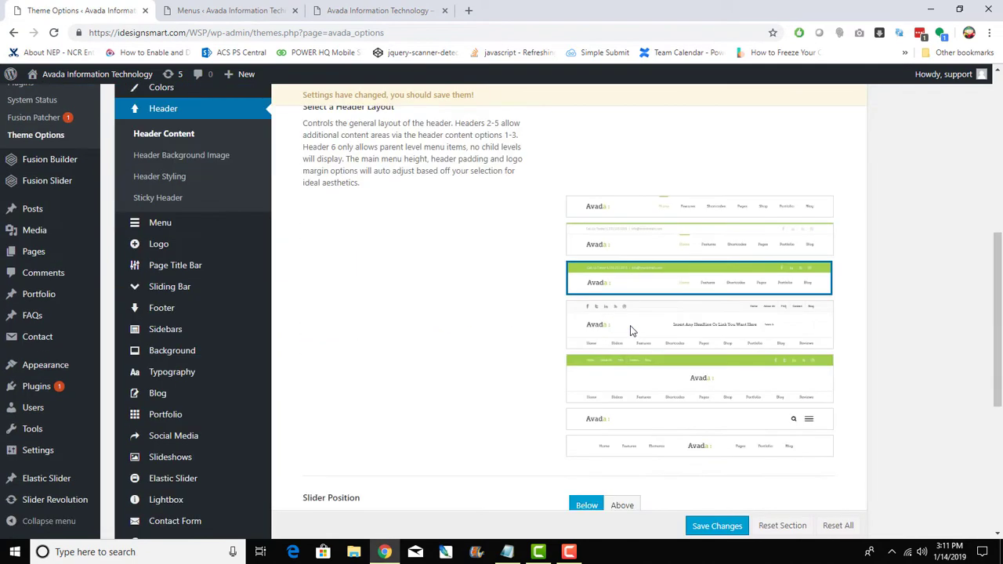
pyautogui.scroll(1, 634, 332)
pyautogui.moveTo(643, 417)
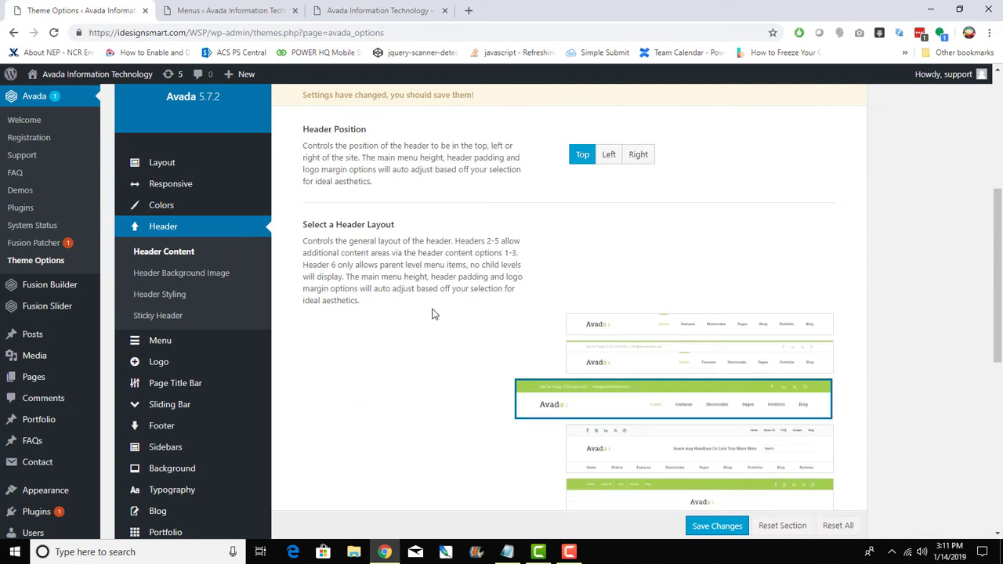
pyautogui.scroll(-6, 433, 314)
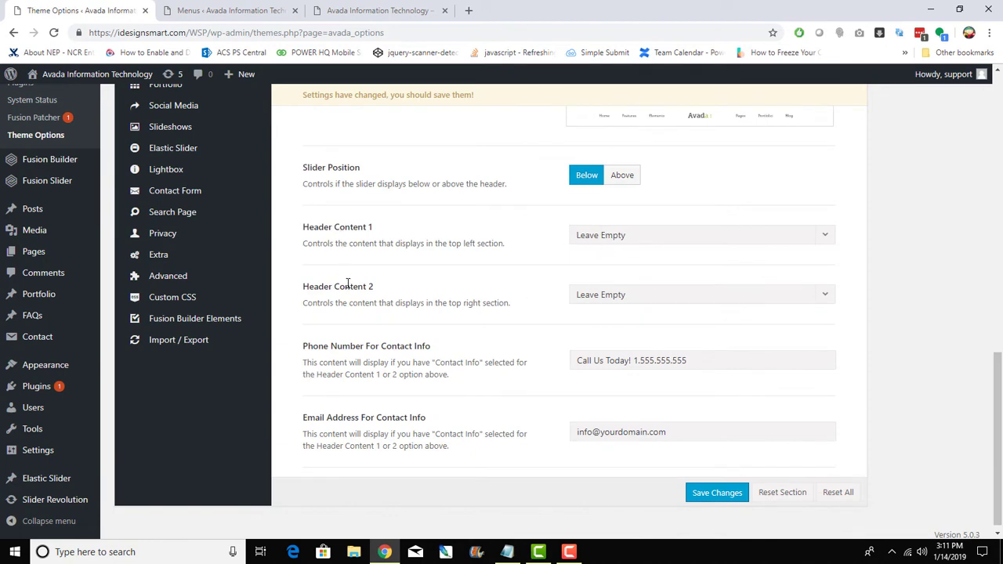
pyautogui.scroll(5, 416, 345)
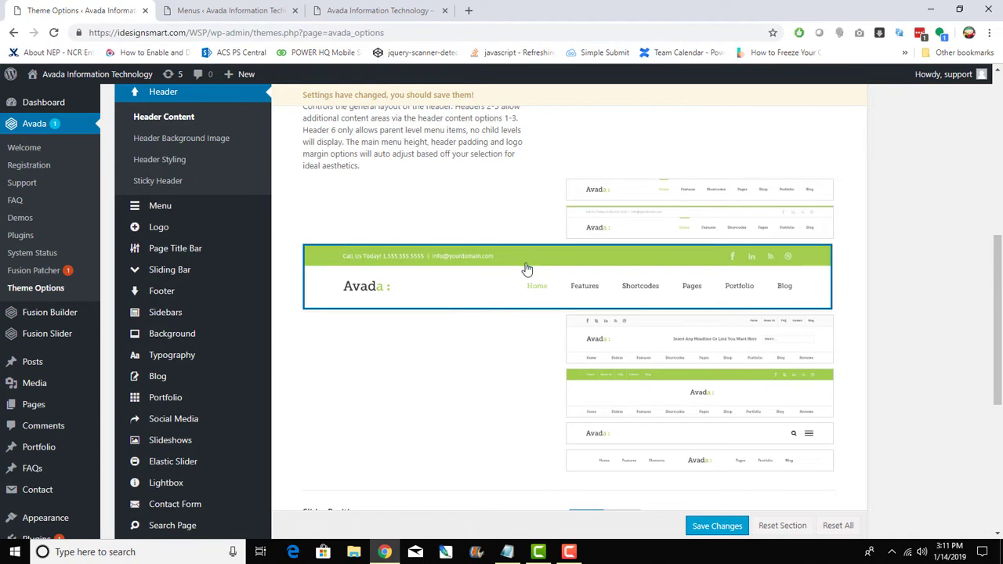
pyautogui.scroll(2, 554, 354)
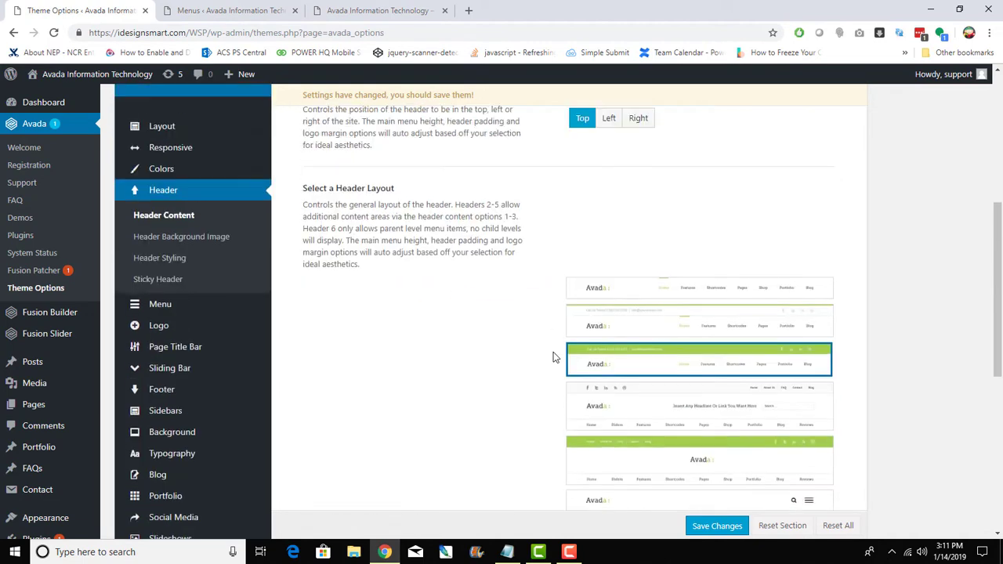
pyautogui.scroll(-3, 557, 358)
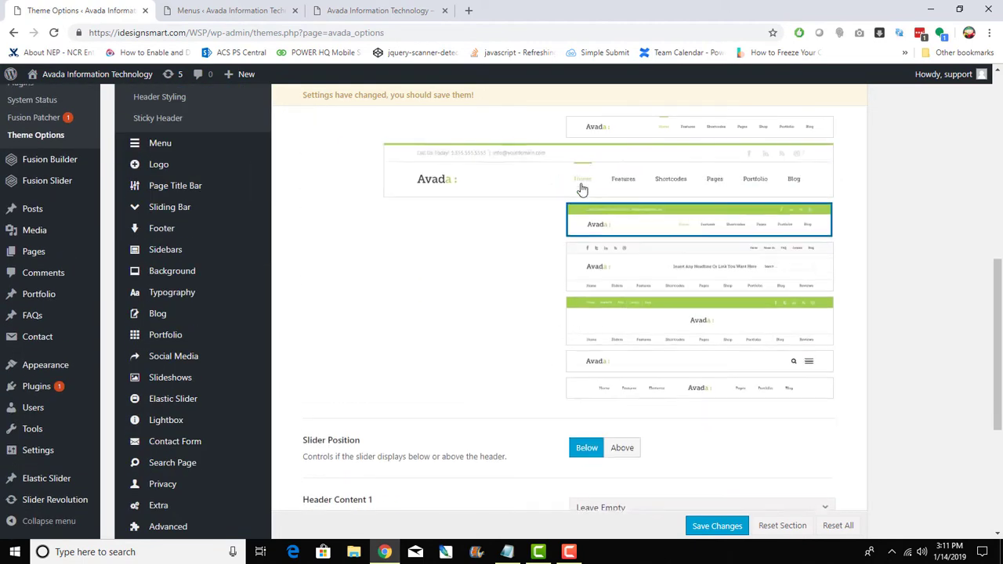
# Step: Set the header layout to the first design, without a top bar, save the theme options, and reload the live site
pyautogui.moveTo(611, 130)
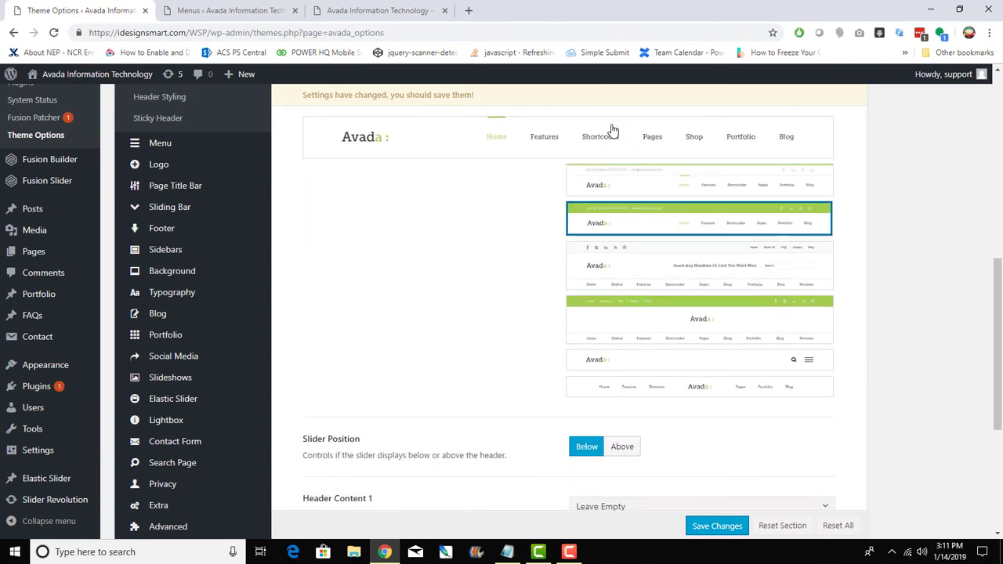
pyautogui.click(716, 527)
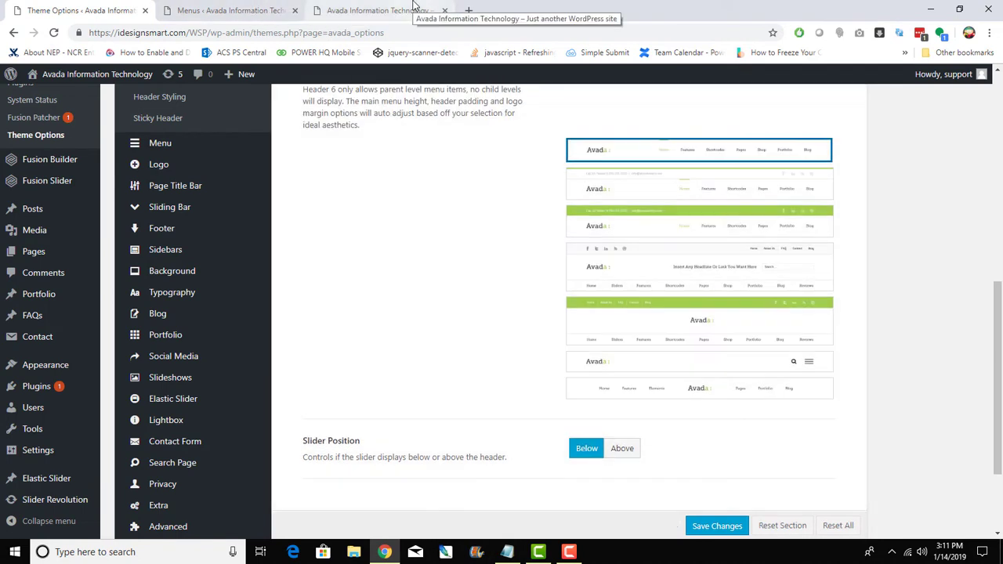
pyautogui.click(398, 9)
pyautogui.click(54, 33)
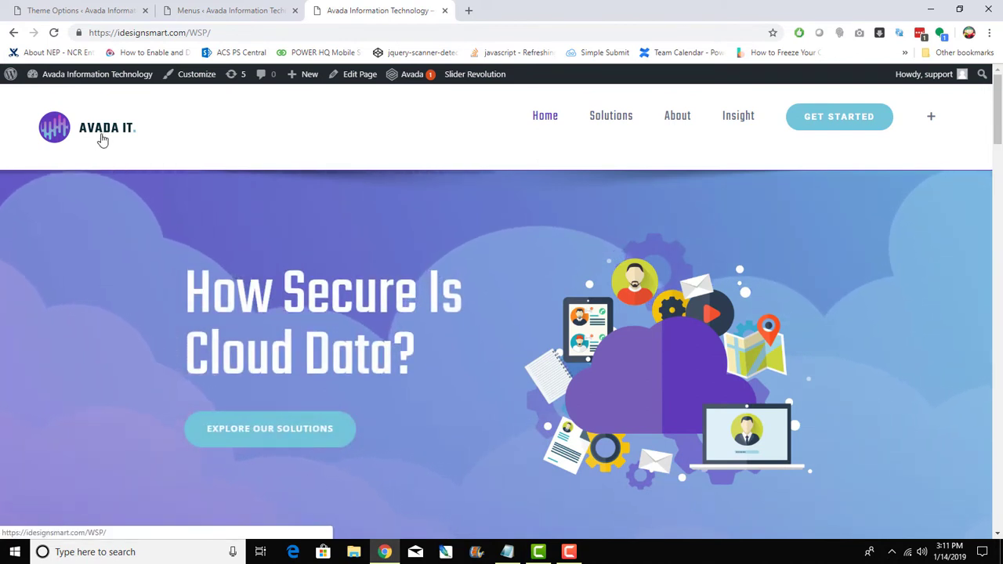
# Step: Preview the header layouts, select the third one with the green top bar, save the theme options, and reload the live site
pyautogui.click(51, 8)
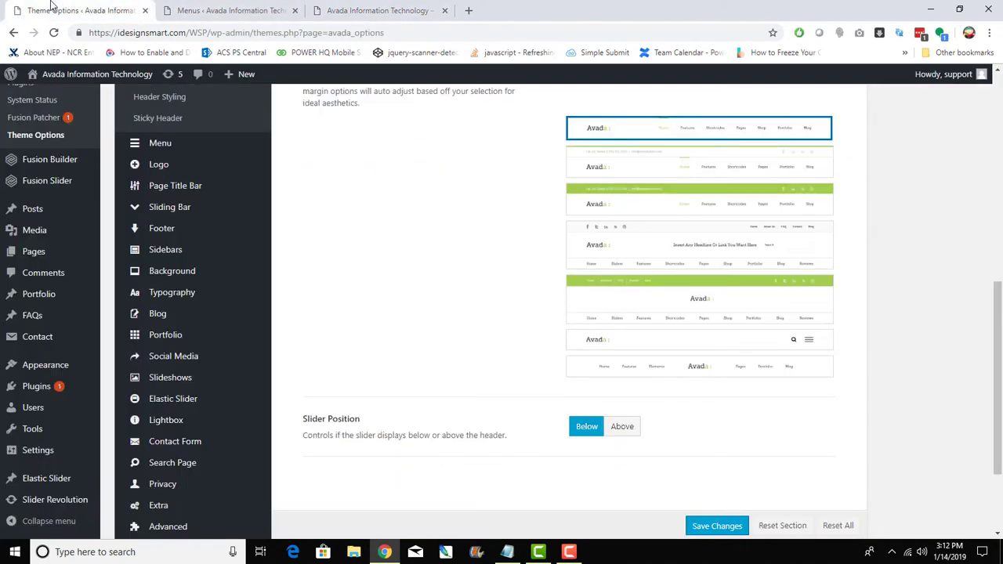
pyautogui.scroll(3, 436, 280)
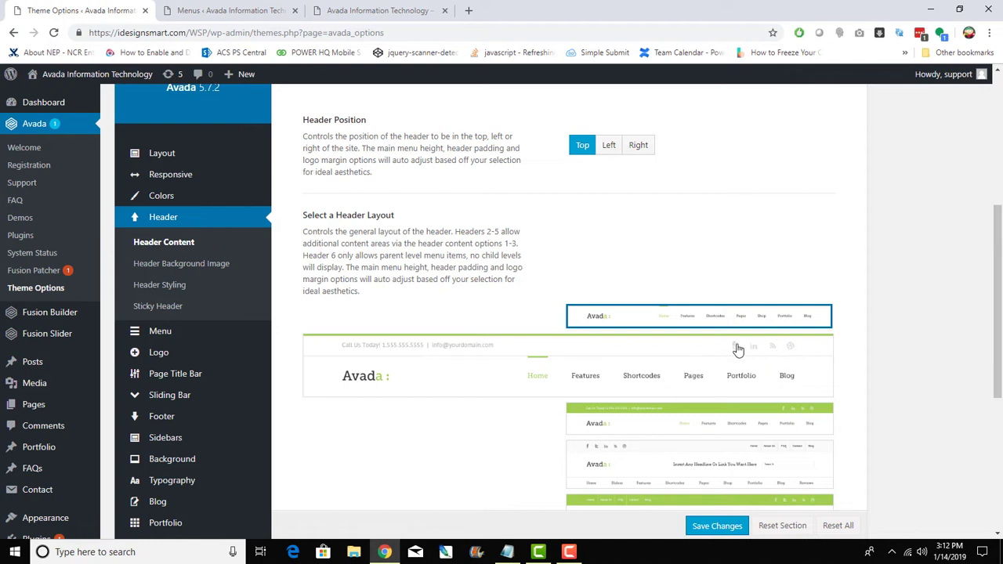
pyautogui.moveTo(758, 458)
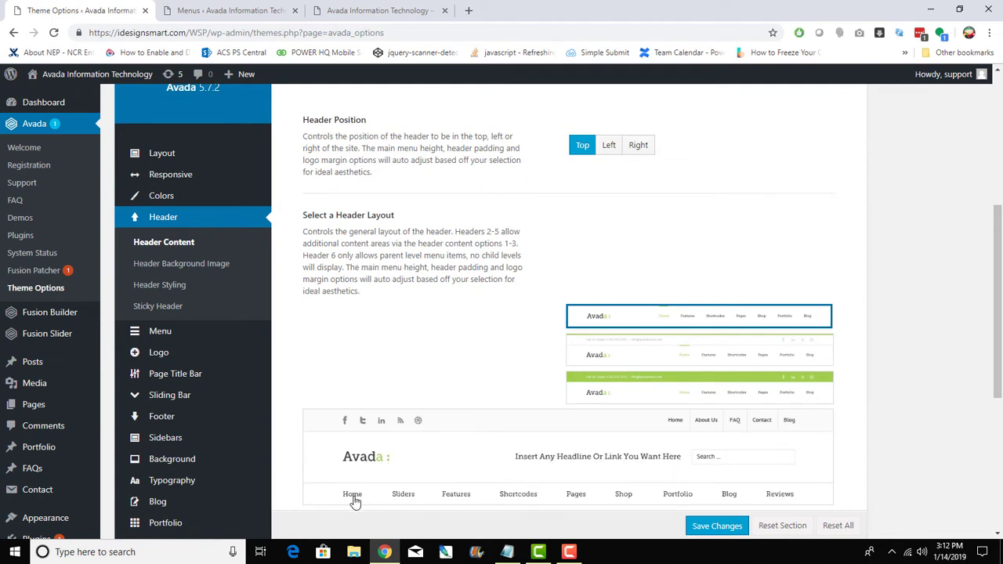
pyautogui.moveTo(604, 358)
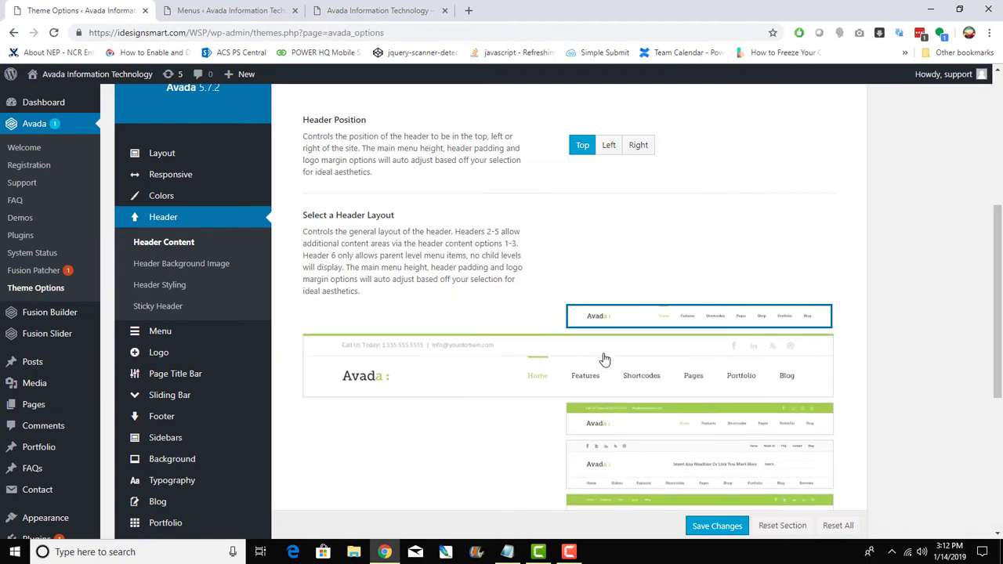
pyautogui.moveTo(614, 427)
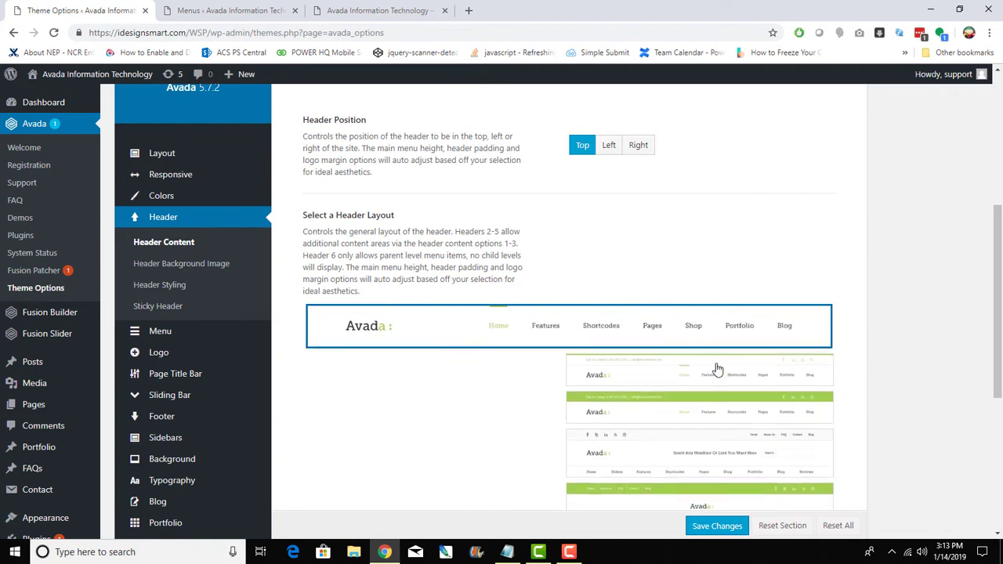
pyautogui.moveTo(683, 423)
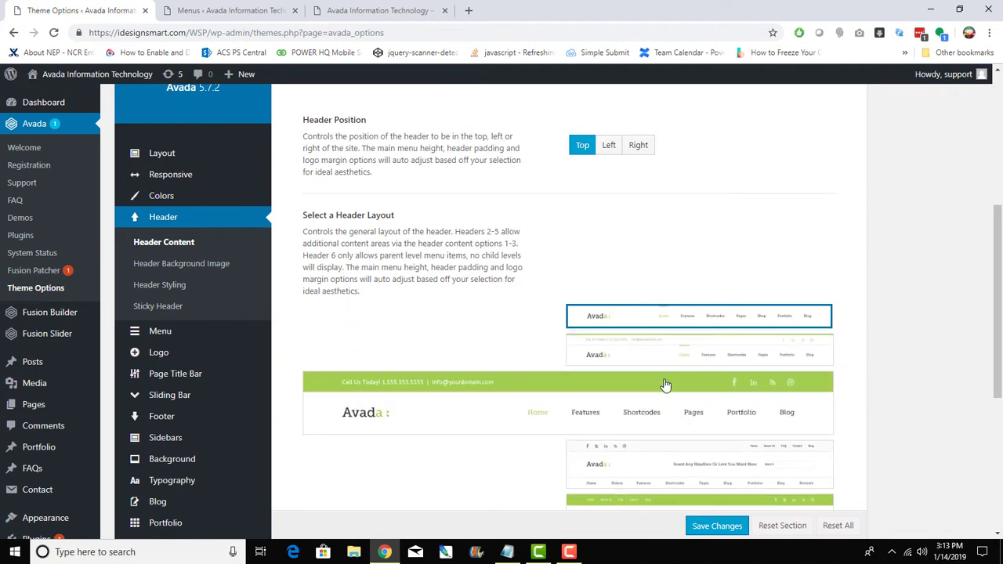
pyautogui.click(619, 394)
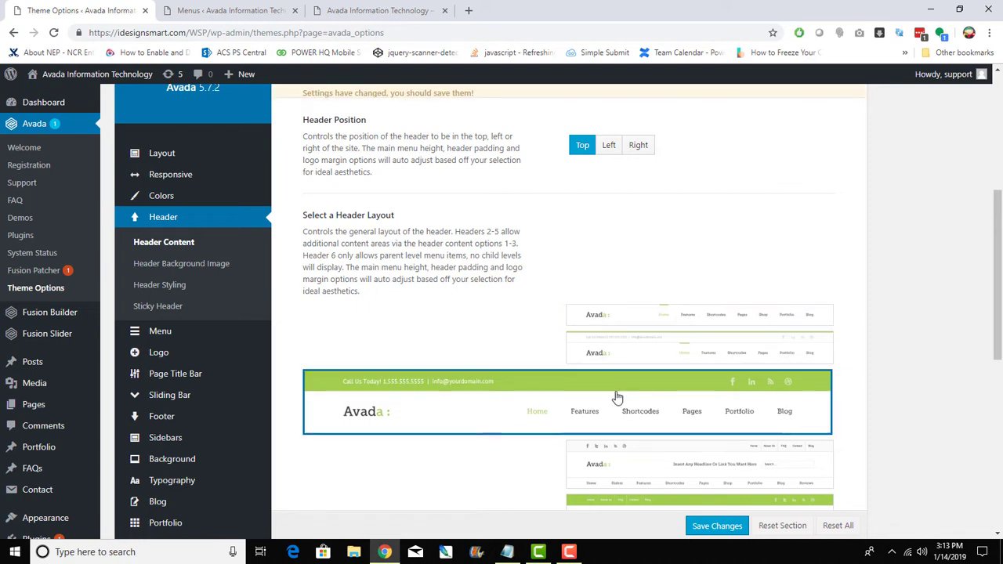
pyautogui.click(714, 526)
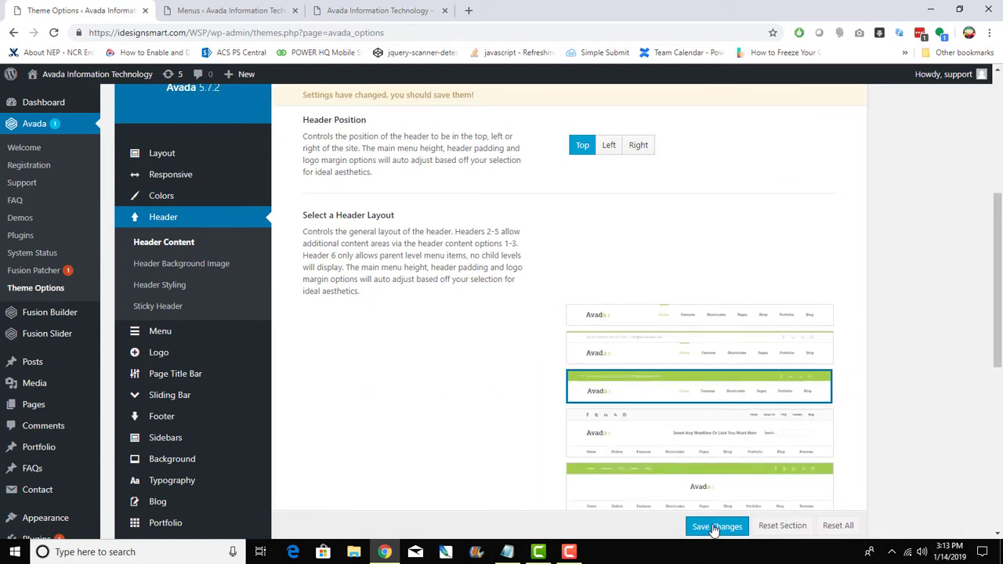
pyautogui.click(351, 6)
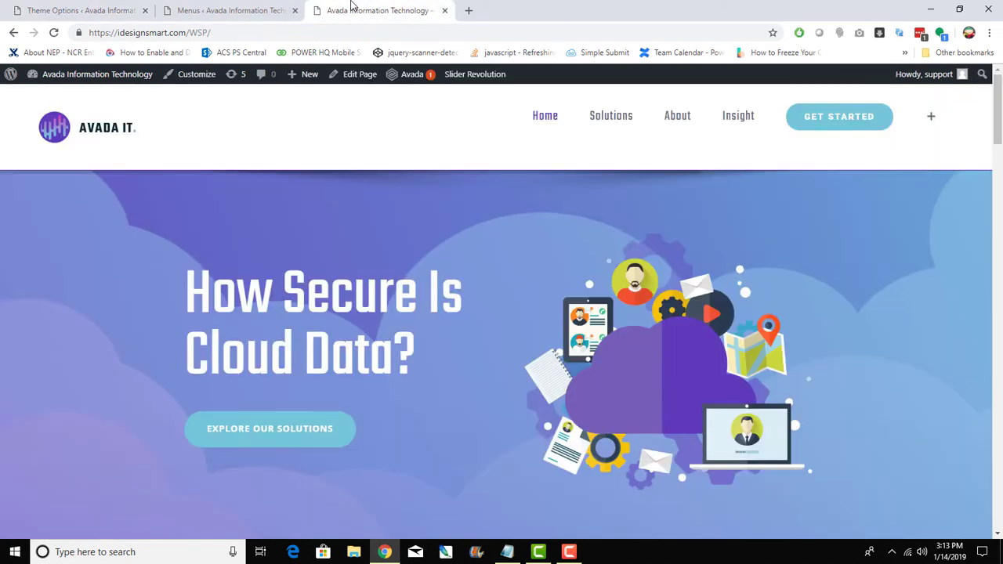
pyautogui.click(54, 33)
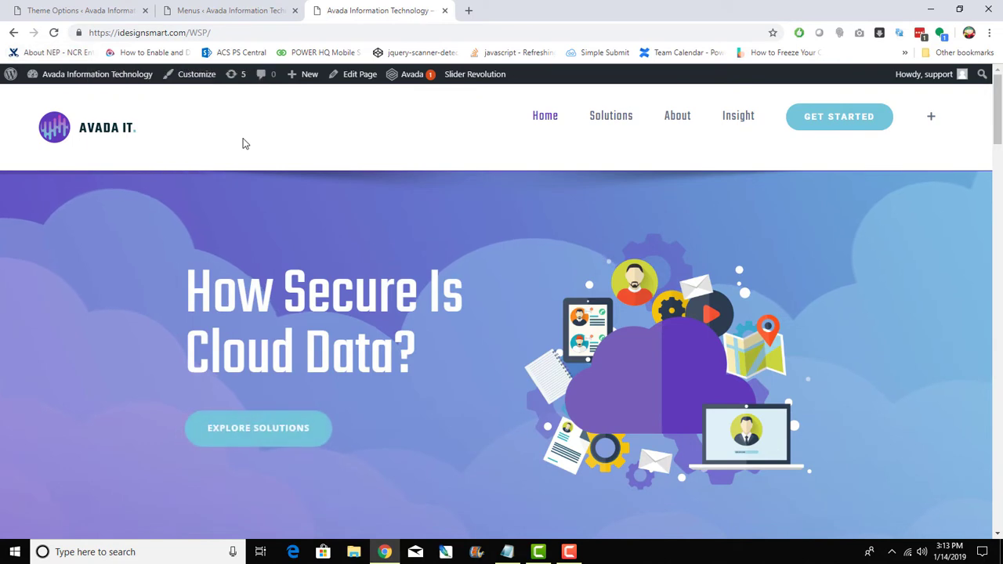
# Step: Review the .fusion-secondary-header rules in the Custom CSS theme options, and recheck the live header and menu locations
pyautogui.click(213, 7)
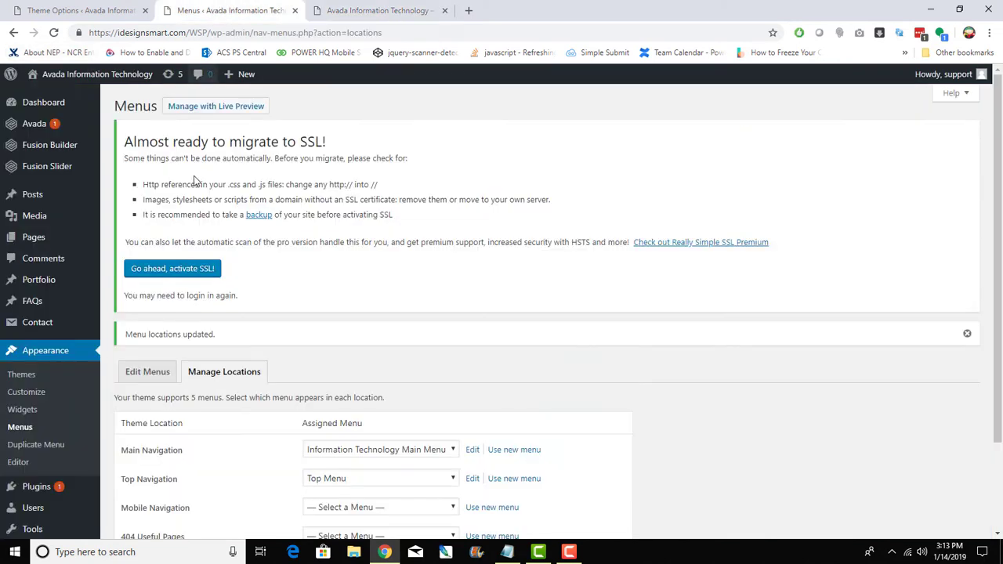
pyautogui.click(135, 6)
pyautogui.scroll(-2, 201, 227)
pyautogui.scroll(-3, 207, 439)
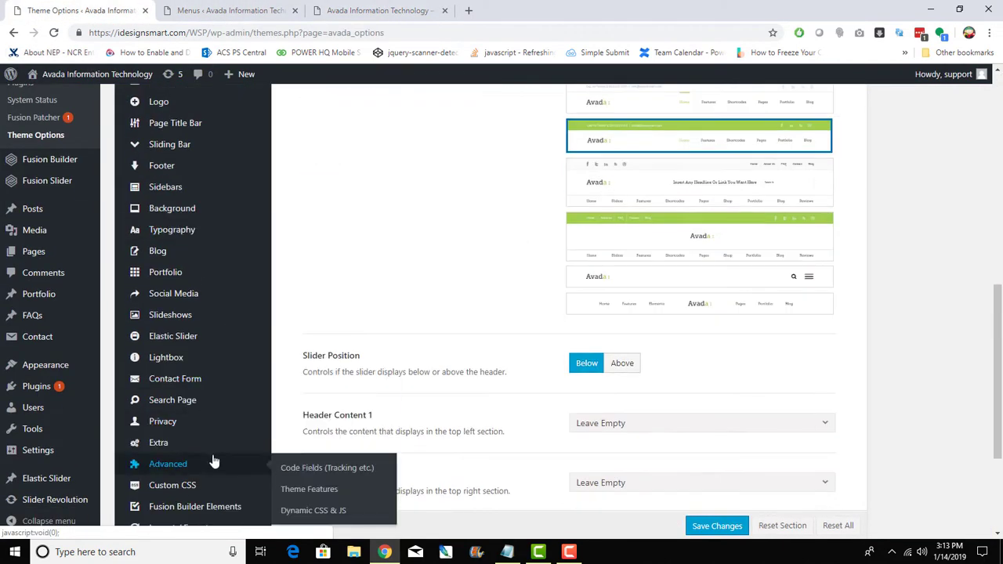
pyautogui.click(194, 362)
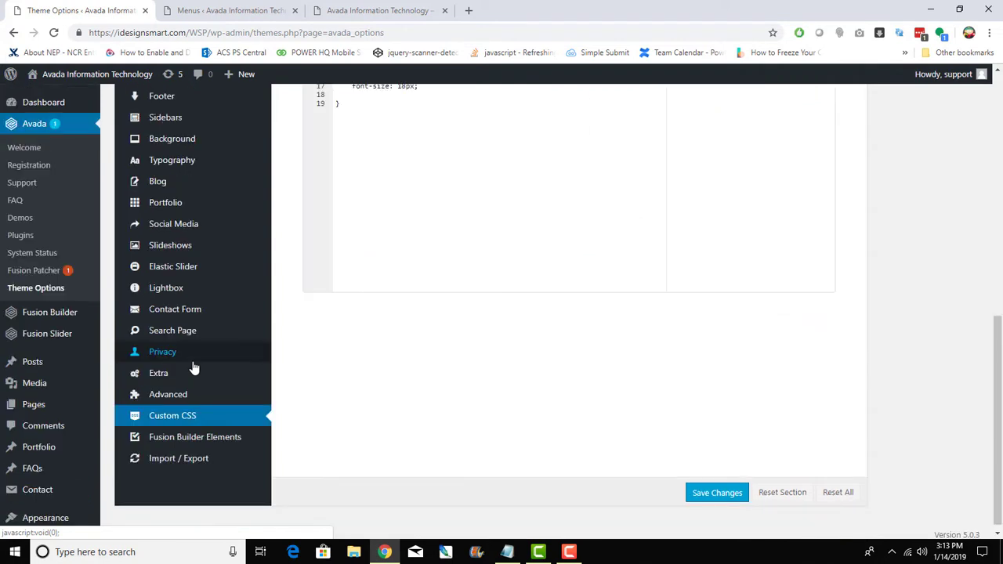
pyautogui.scroll(3, 391, 233)
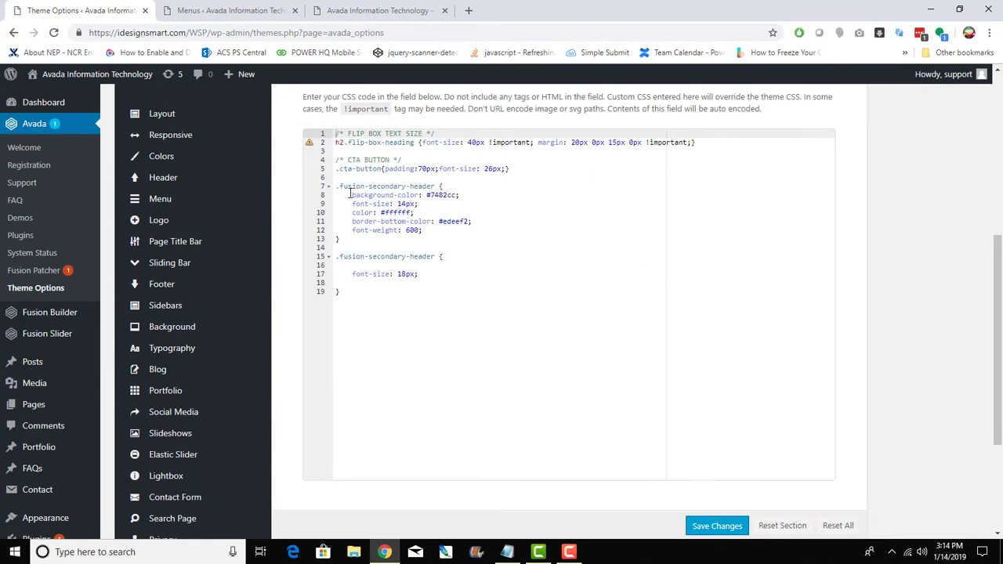
pyautogui.click(265, 11)
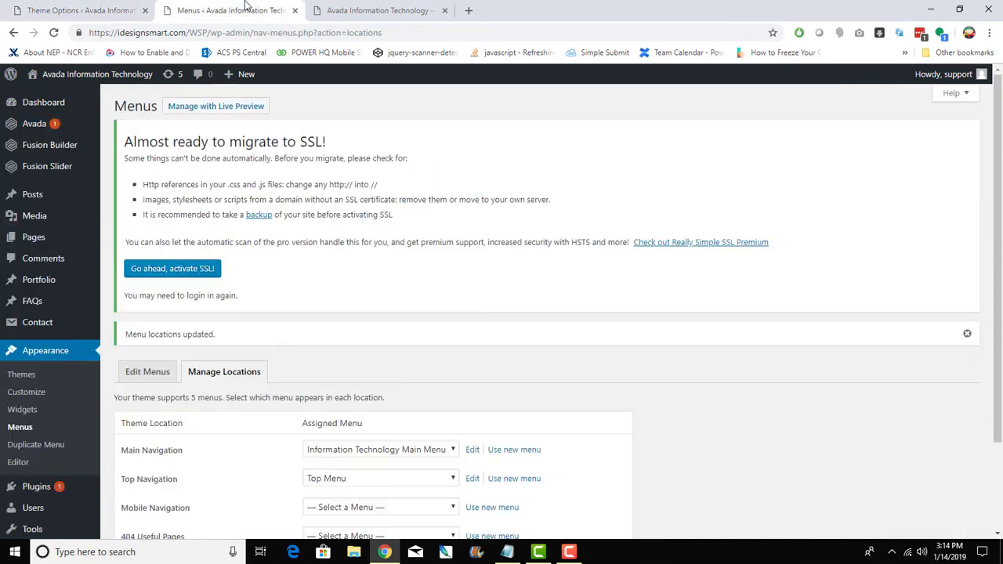
pyautogui.click(347, 10)
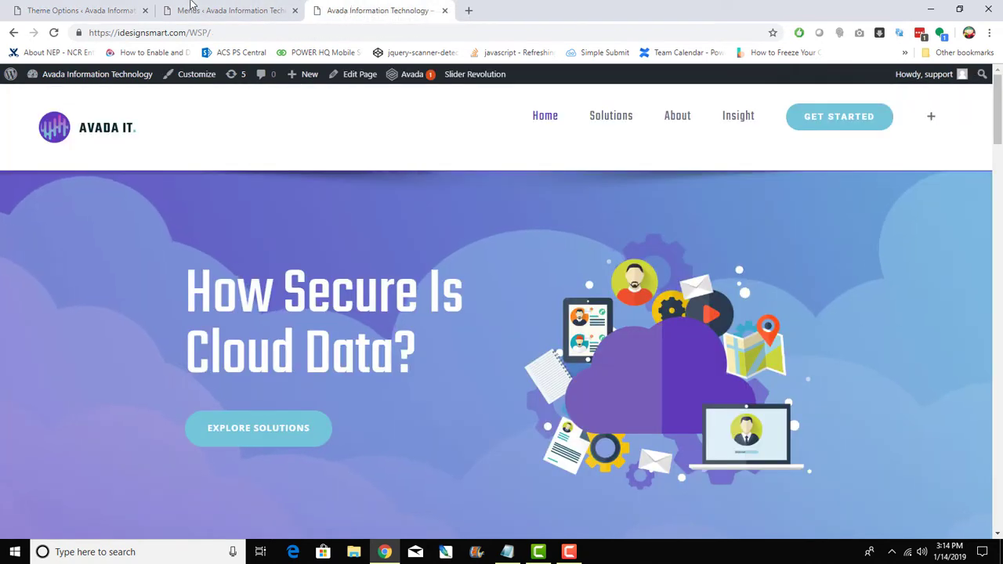
pyautogui.click(65, 8)
pyautogui.click(253, 8)
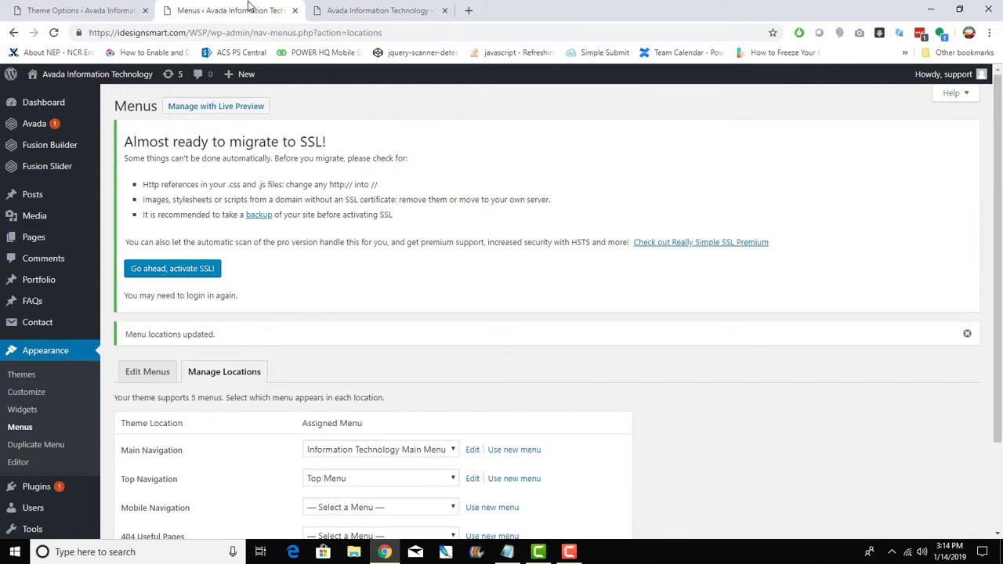
# Step: Return to the header theme options, review the selected layout, and set Header Content 1 to Contact Info
pyautogui.click(65, 9)
pyautogui.moveTo(179, 210)
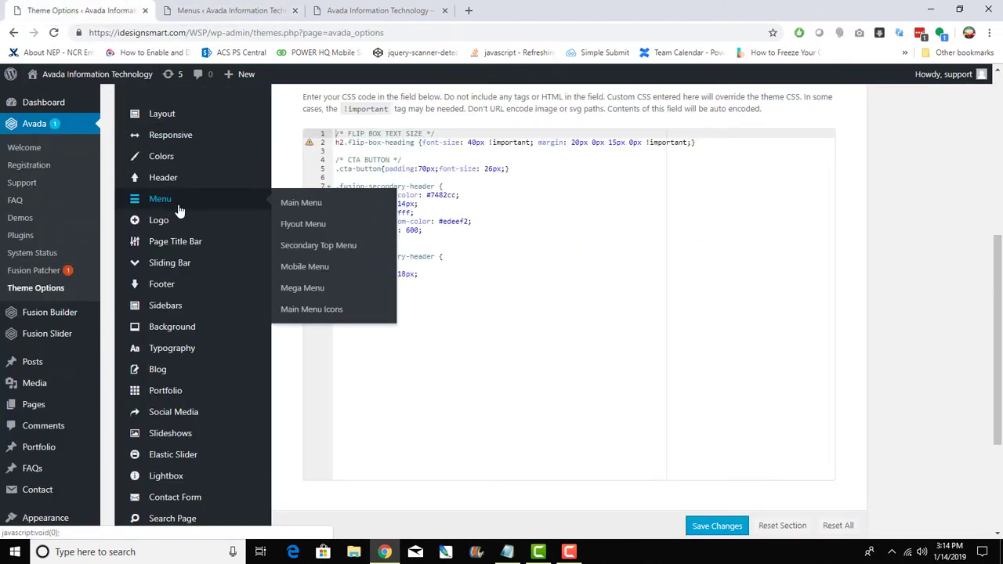
pyautogui.click(171, 181)
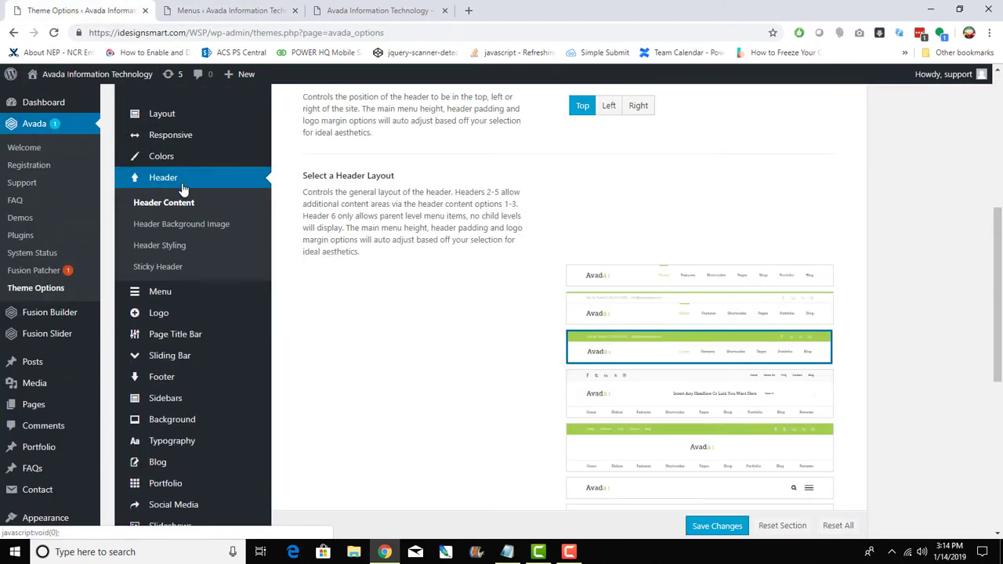
pyautogui.scroll(-3, 680, 355)
pyautogui.scroll(5, 643, 267)
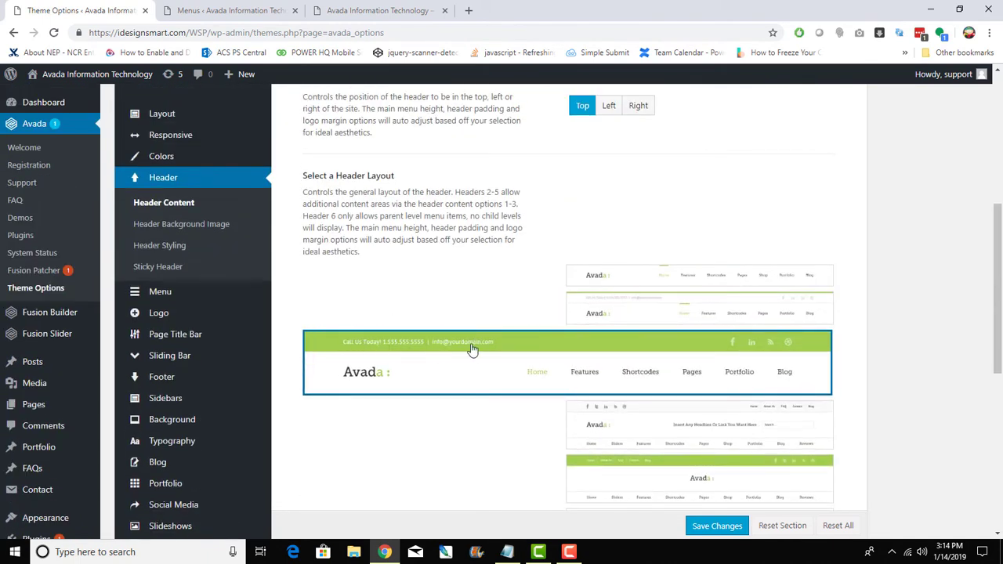
pyautogui.scroll(-1, 524, 380)
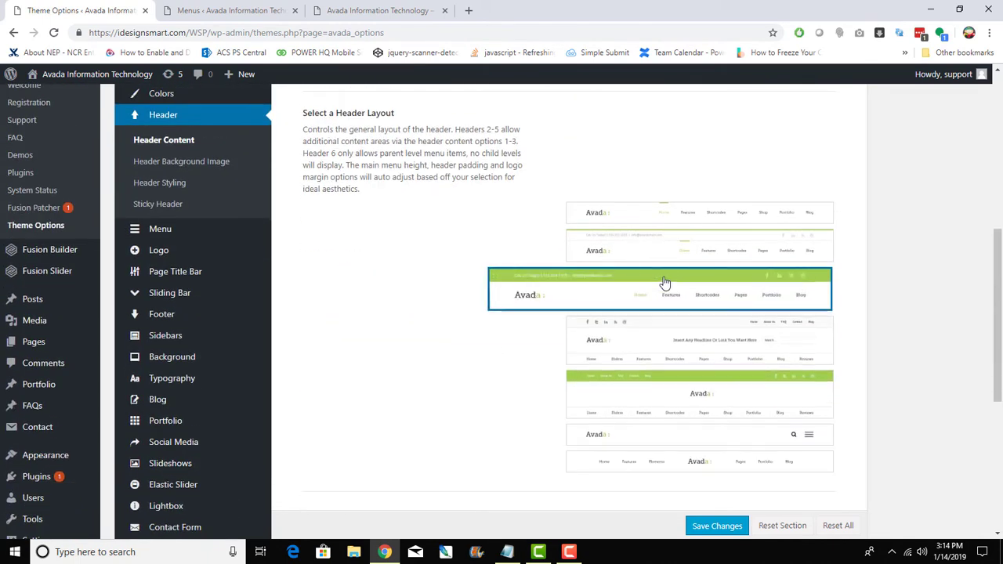
pyautogui.scroll(-4, 506, 369)
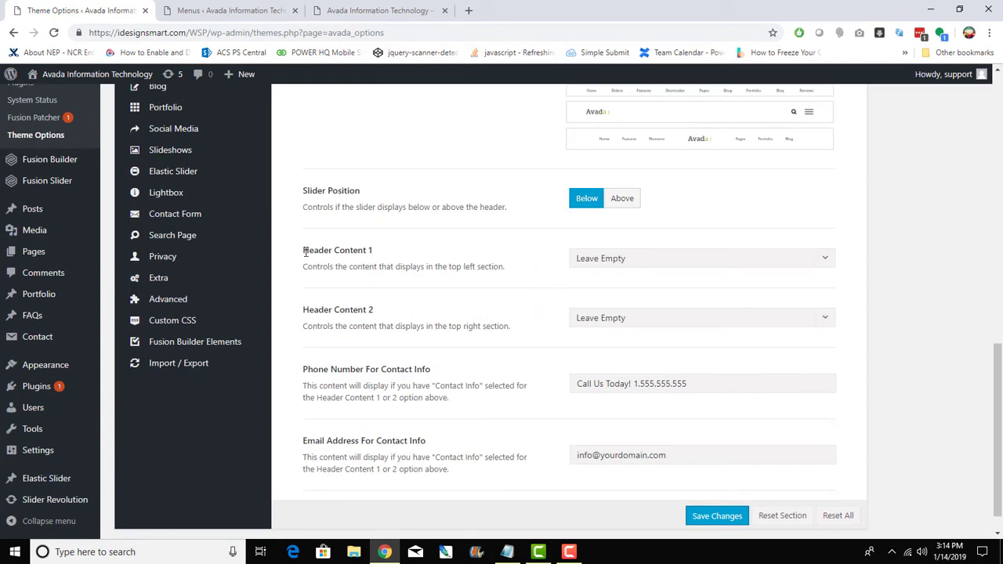
pyautogui.moveTo(305, 251); pyautogui.dragTo(396, 255)
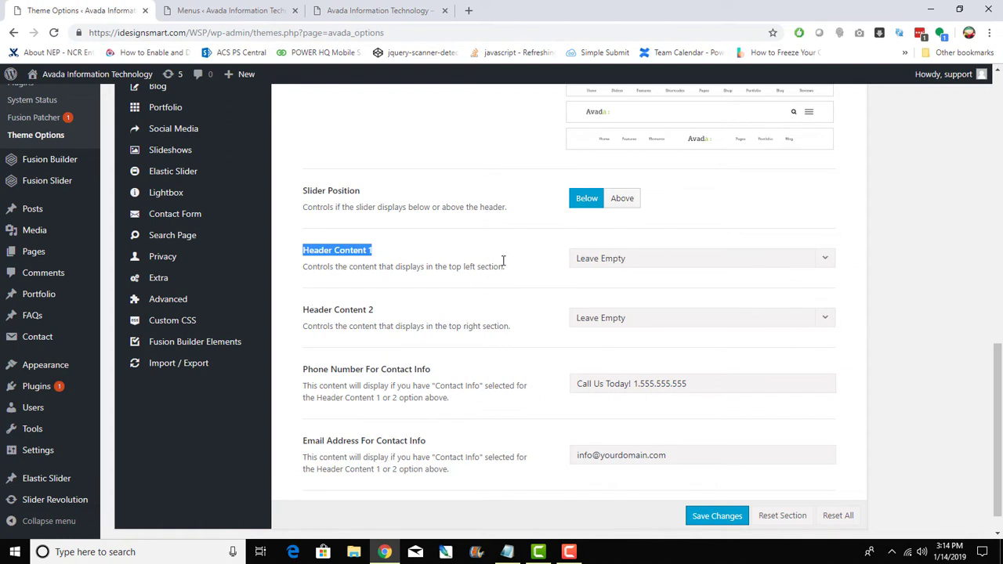
pyautogui.click(650, 259)
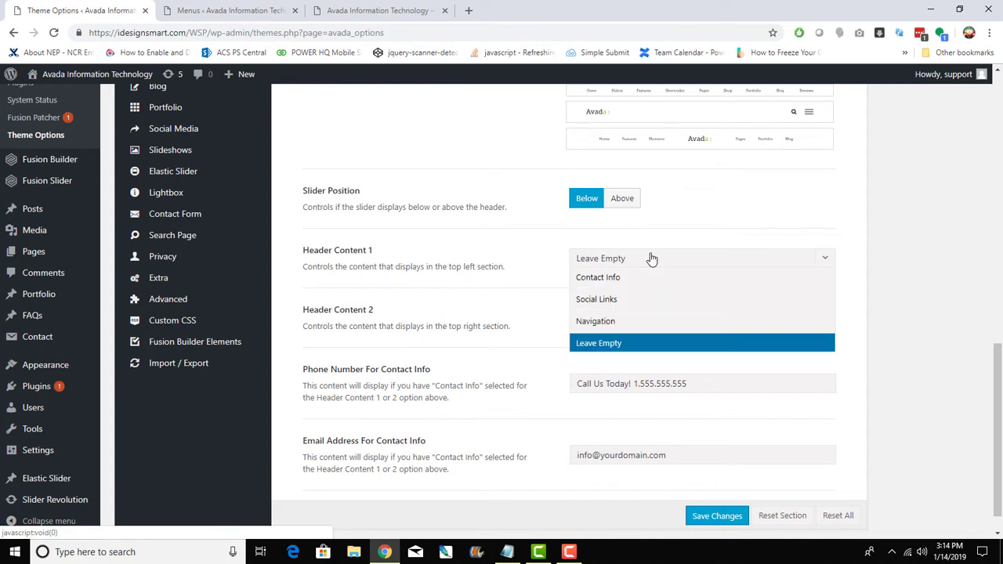
pyautogui.click(648, 281)
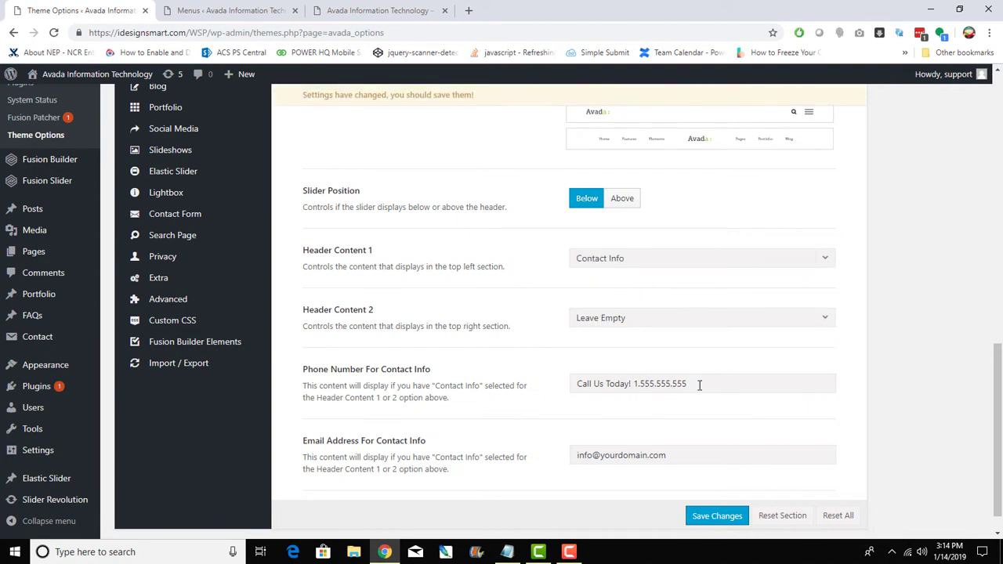
# Step: Review the phone number and email address fields for the contact info, and save the theme options
pyautogui.moveTo(700, 385); pyautogui.dragTo(548, 391)
pyautogui.moveTo(682, 452); pyautogui.dragTo(501, 455)
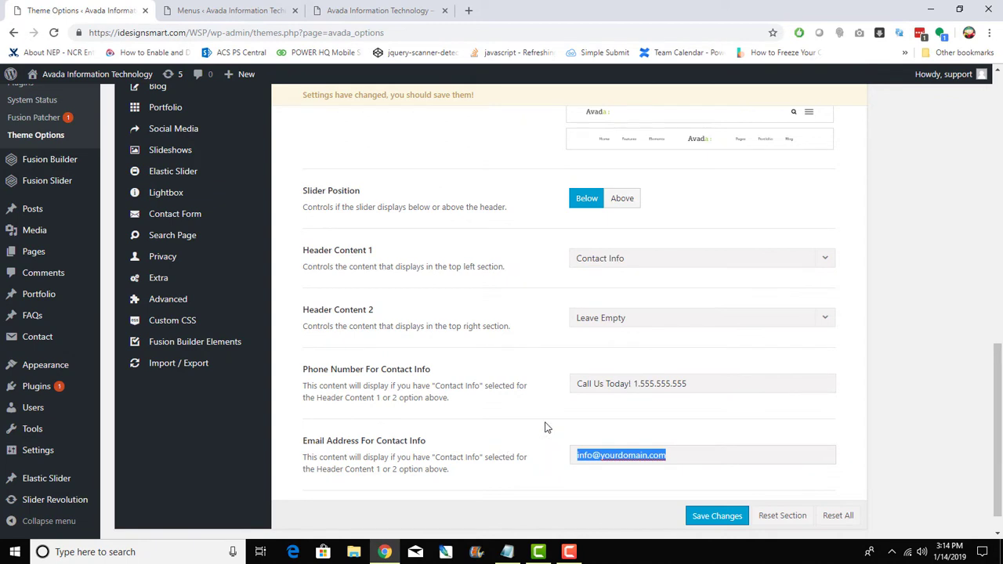
pyautogui.moveTo(695, 388); pyautogui.dragTo(563, 395)
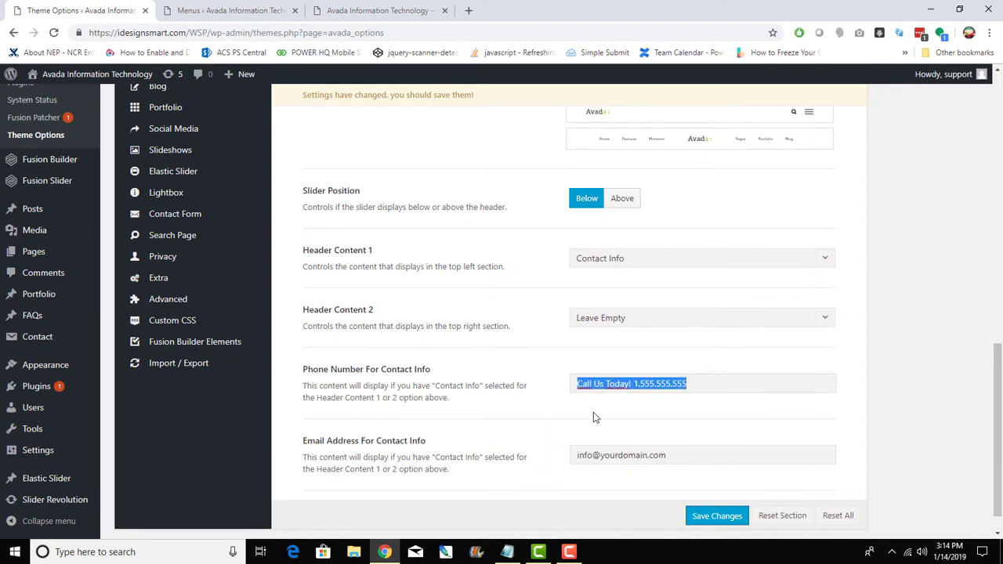
pyautogui.moveTo(669, 455); pyautogui.dragTo(582, 457)
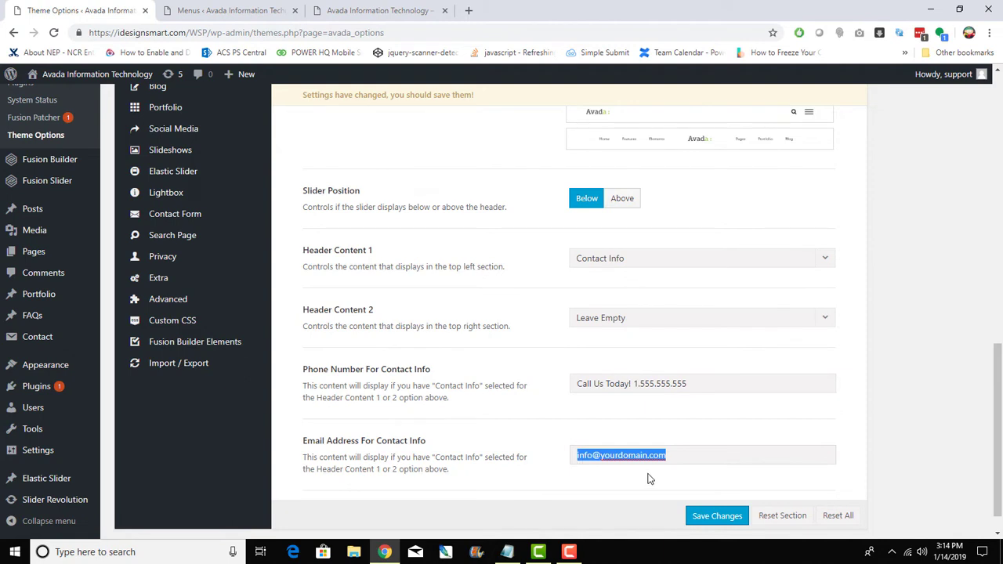
pyautogui.scroll(-1, 649, 464)
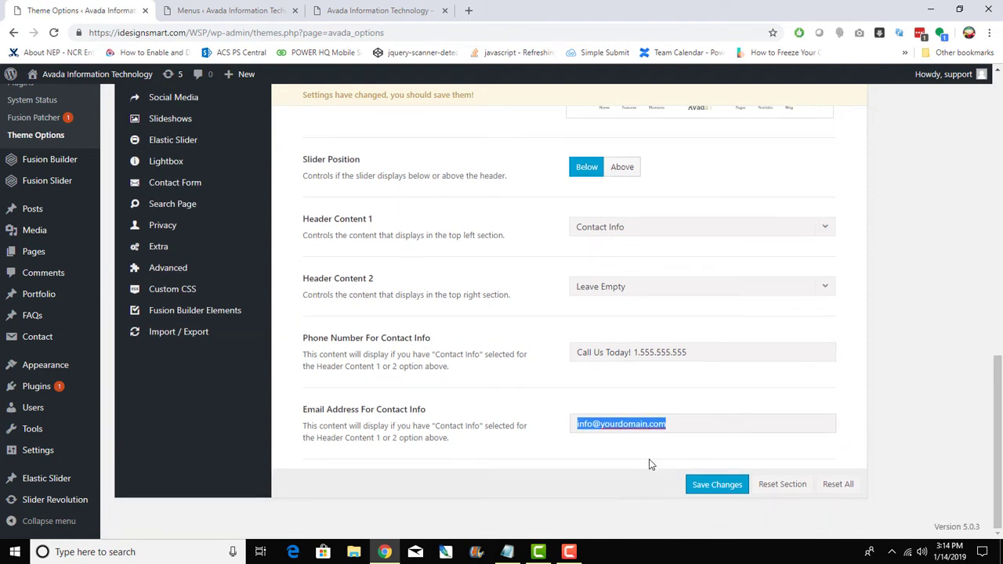
pyautogui.click(714, 481)
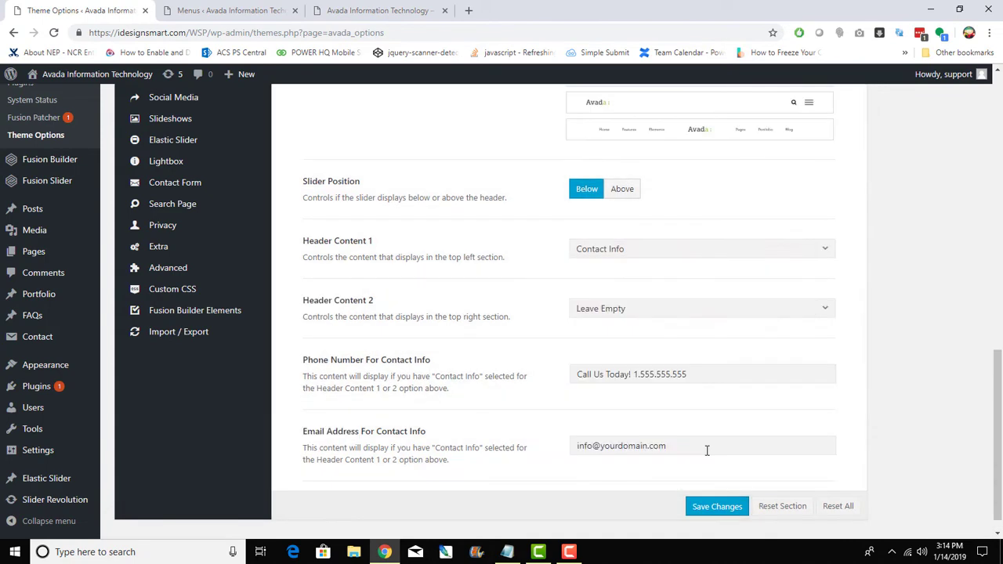
# Step: Reload the live site and check the contact info in the header's top bar
pyautogui.click(194, 5)
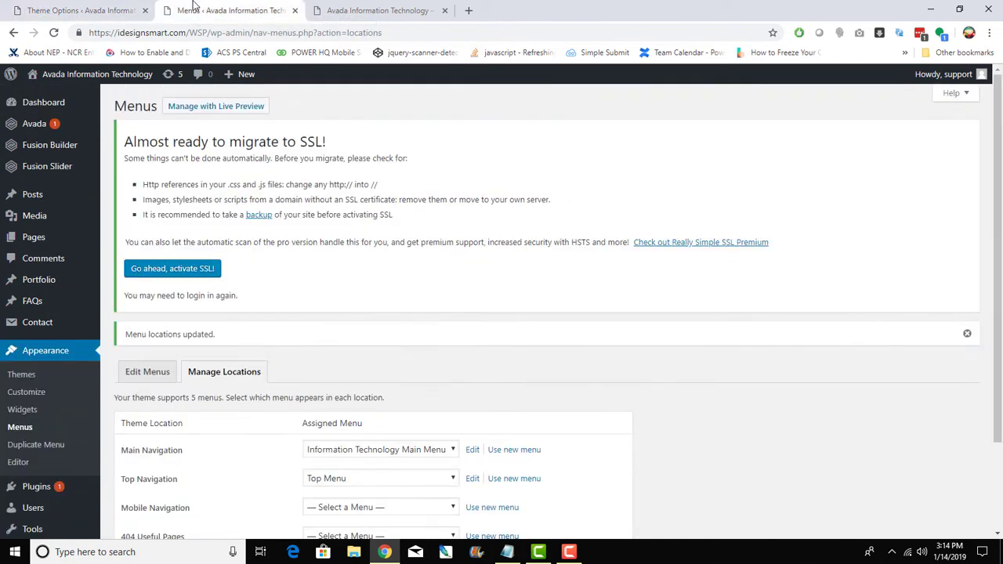
pyautogui.click(344, 10)
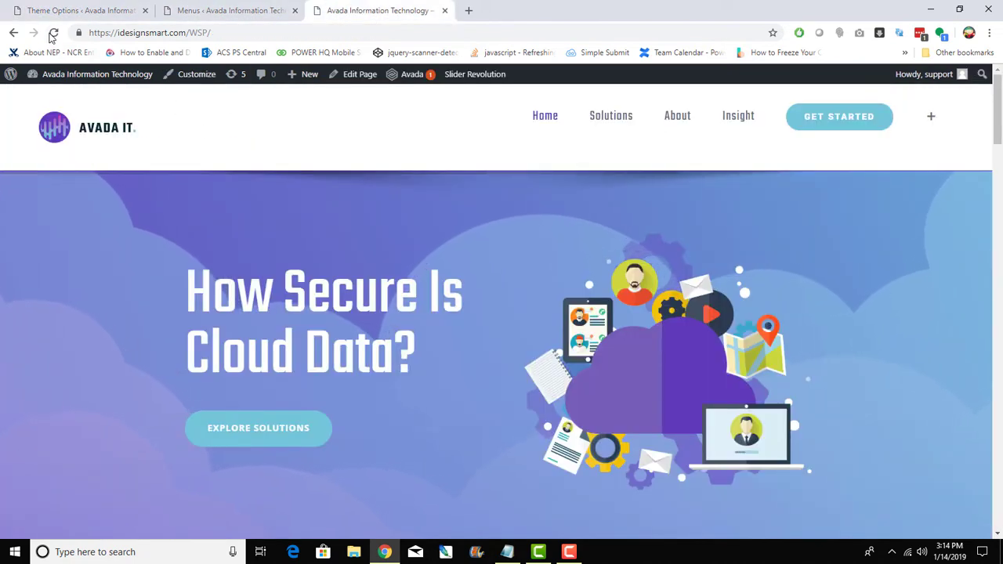
pyautogui.click(54, 32)
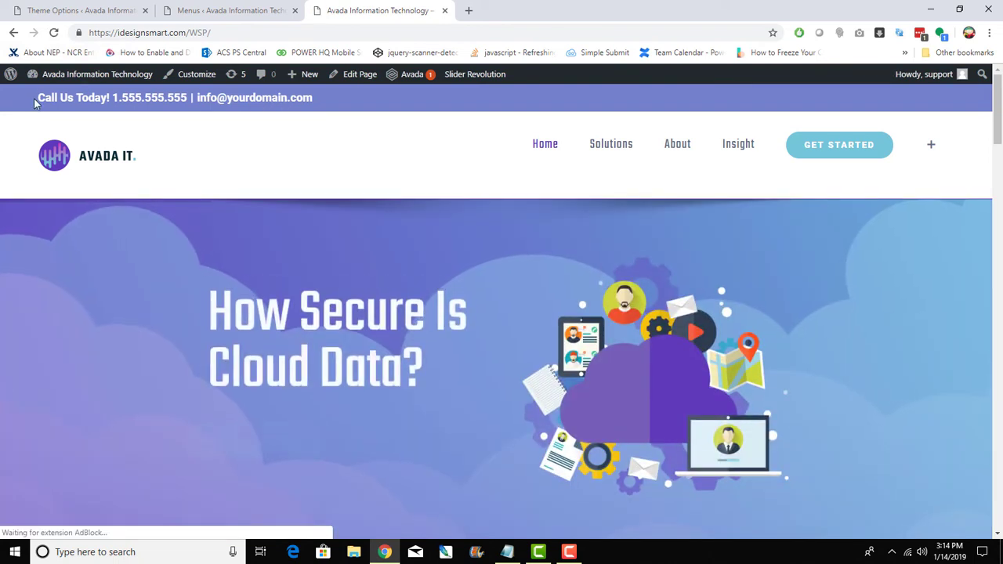
pyautogui.moveTo(55, 100); pyautogui.dragTo(315, 105)
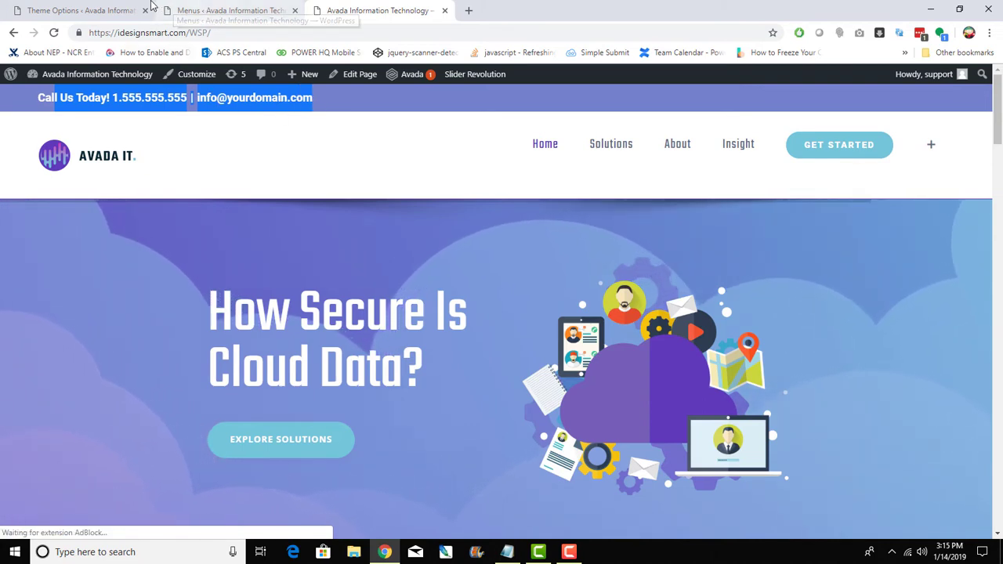
pyautogui.moveTo(10, 74)
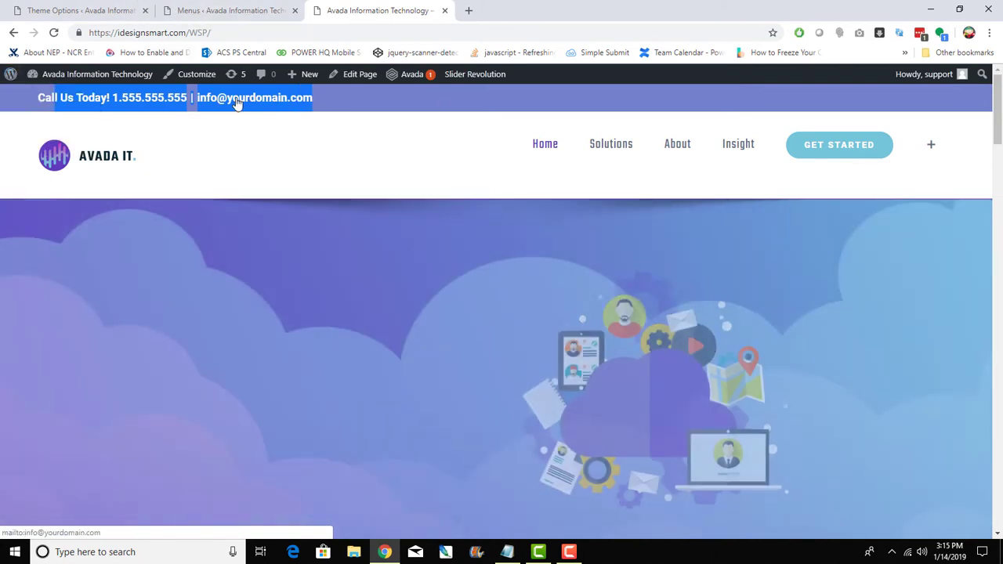
# Step: Review the second .fusion-secondary-header rule in the Custom CSS options and compare it with the live top bar
pyautogui.click(104, 5)
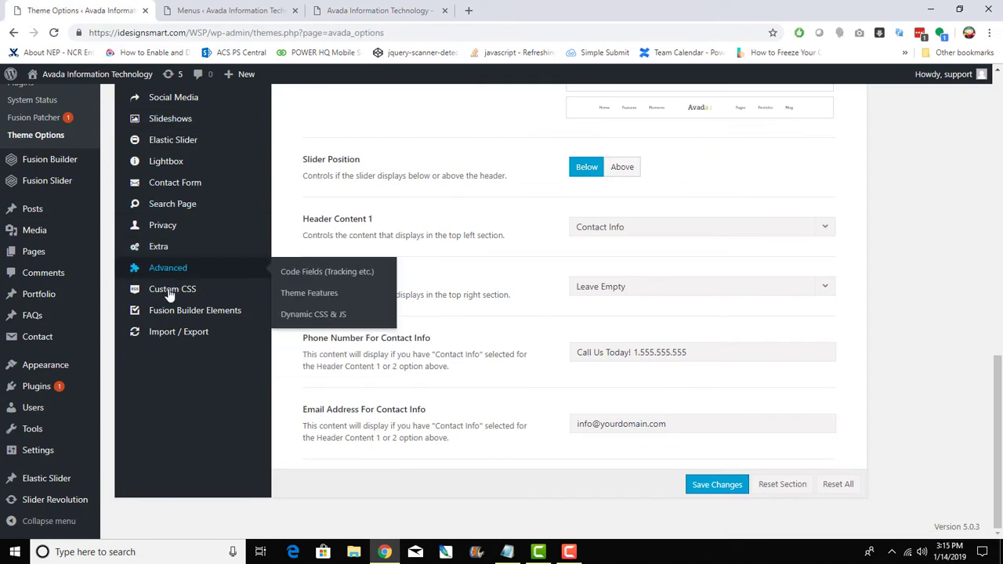
pyautogui.click(166, 289)
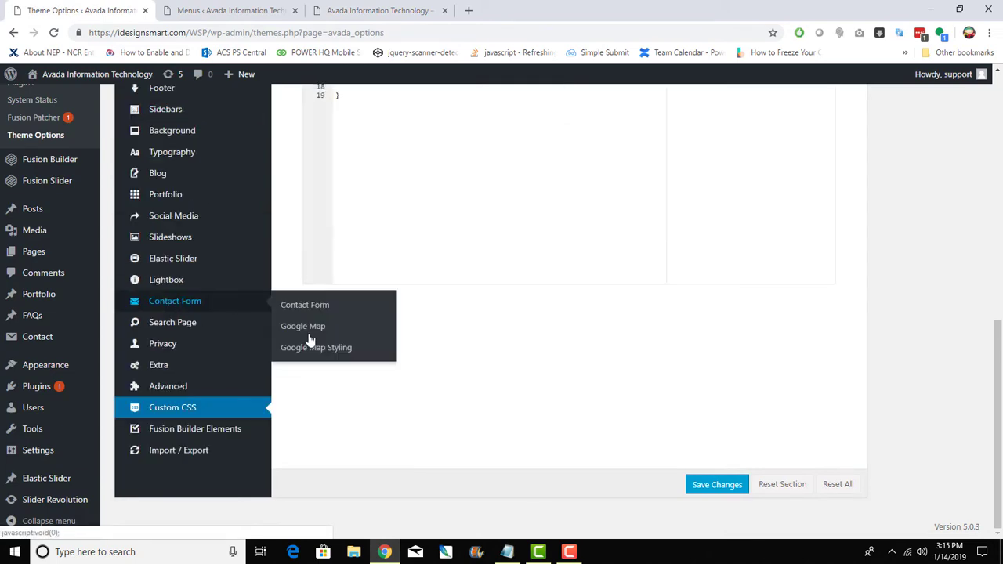
pyautogui.scroll(5, 486, 376)
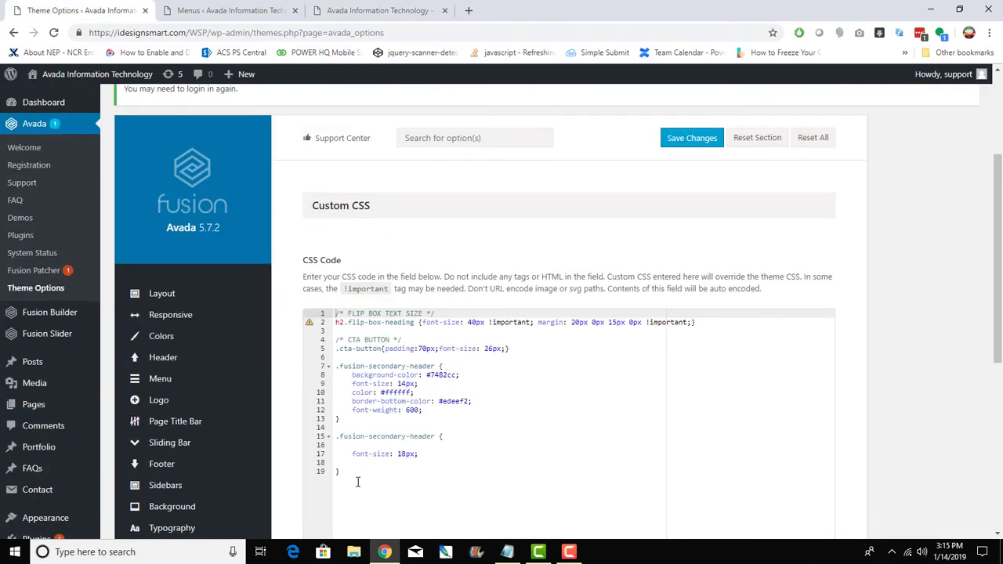
pyautogui.moveTo(357, 482); pyautogui.dragTo(320, 439)
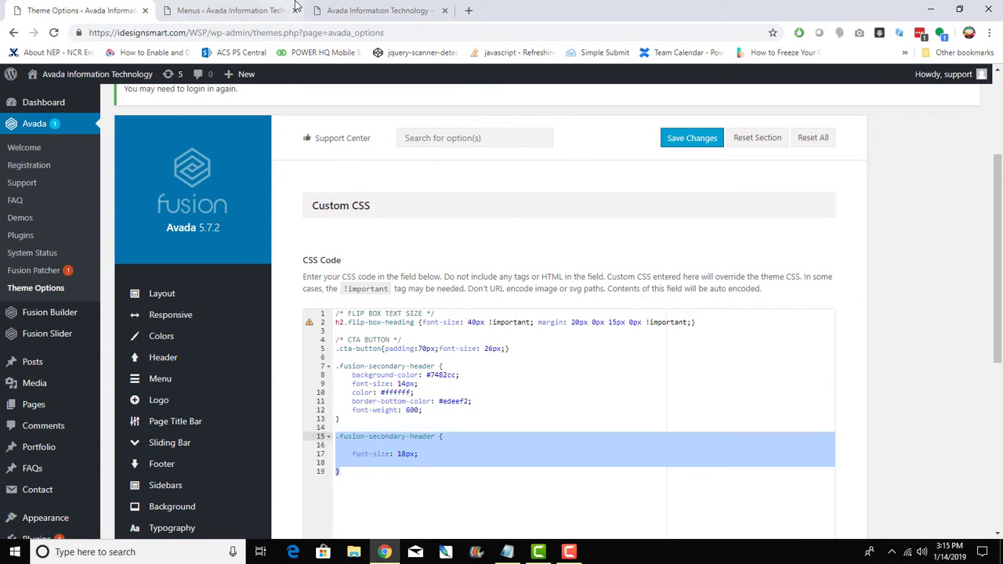
pyautogui.click(235, 10)
pyautogui.click(376, 11)
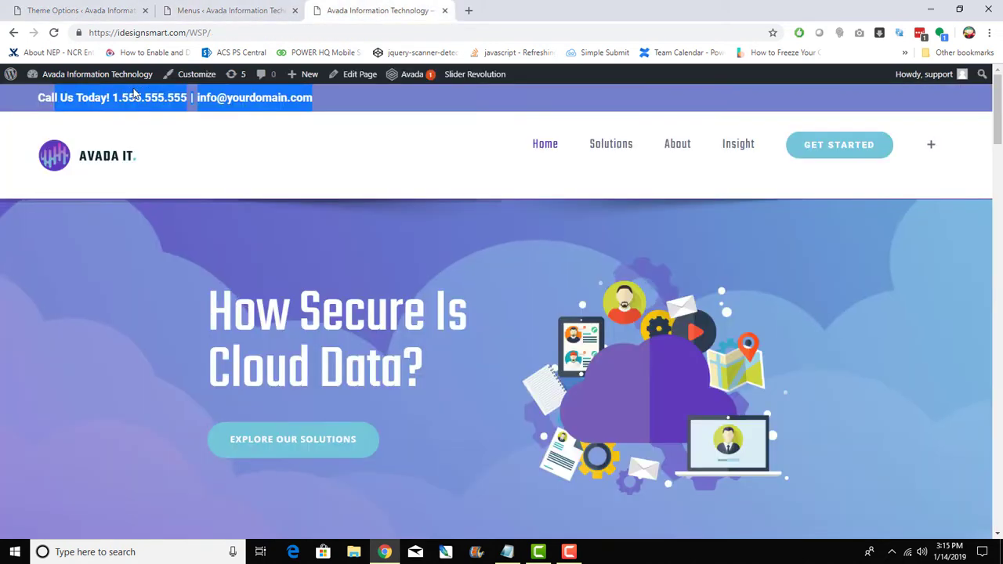
# Step: Set the font-size in the second .fusion-secondary-header rule to 16px, save the theme options, and reload the live site
pyautogui.click(117, 9)
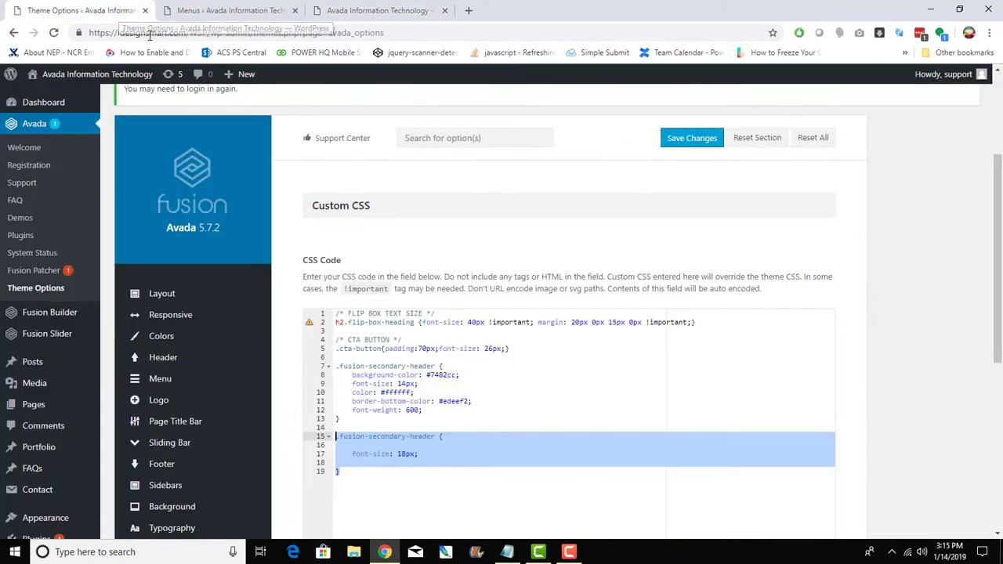
pyautogui.click(405, 454)
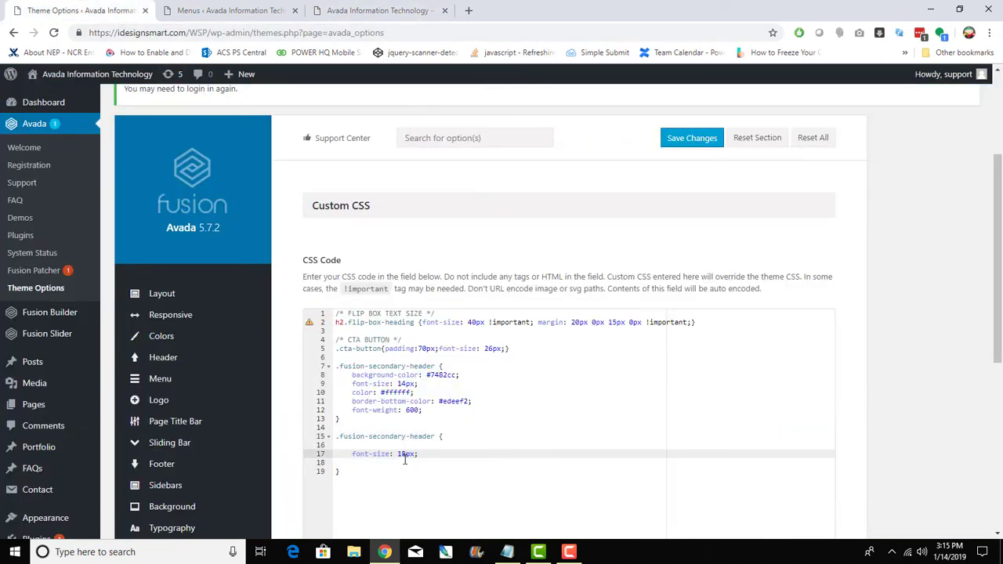
pyautogui.press('BackSpace')
pyautogui.write('6')
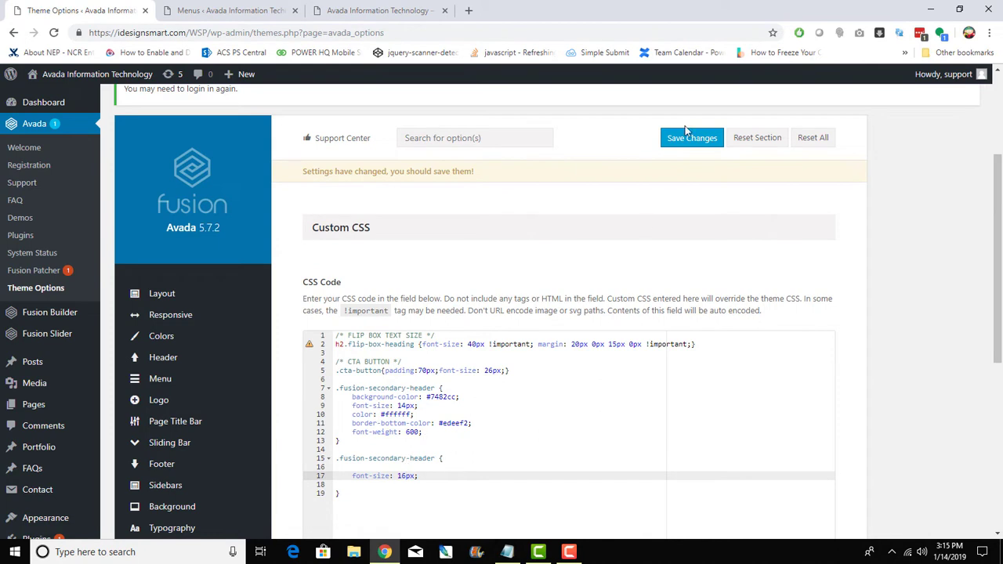
pyautogui.click(687, 137)
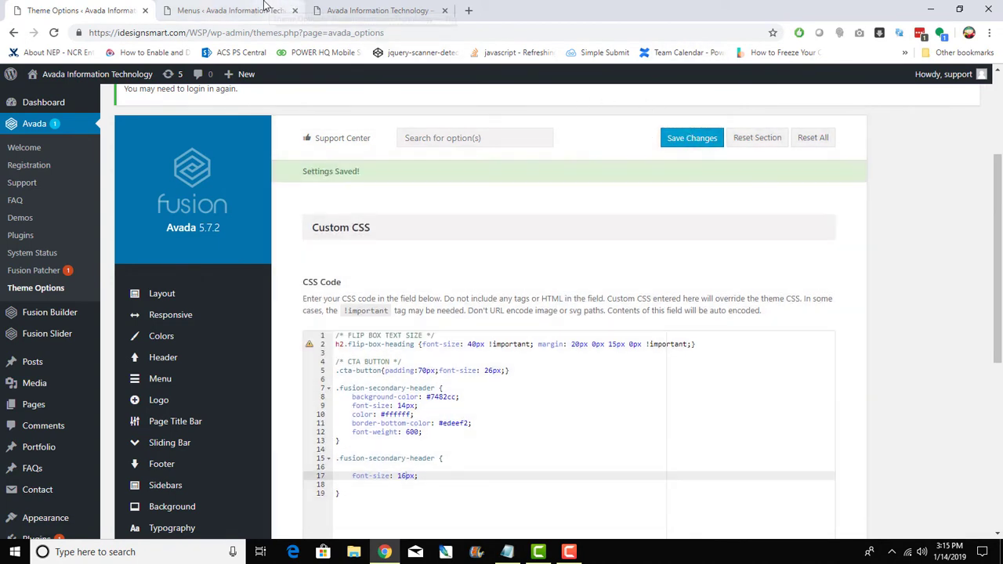
pyautogui.click(369, 10)
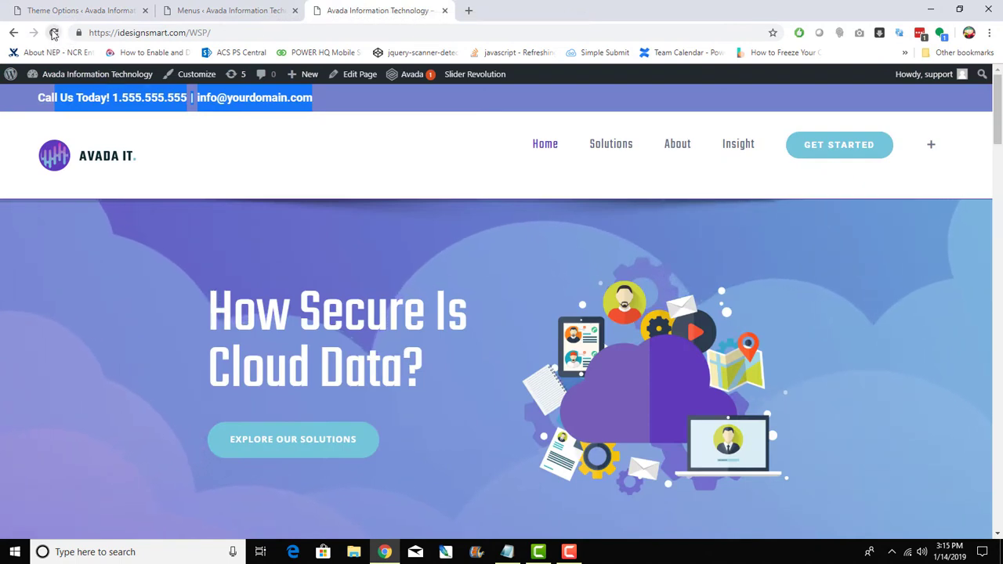
pyautogui.click(53, 32)
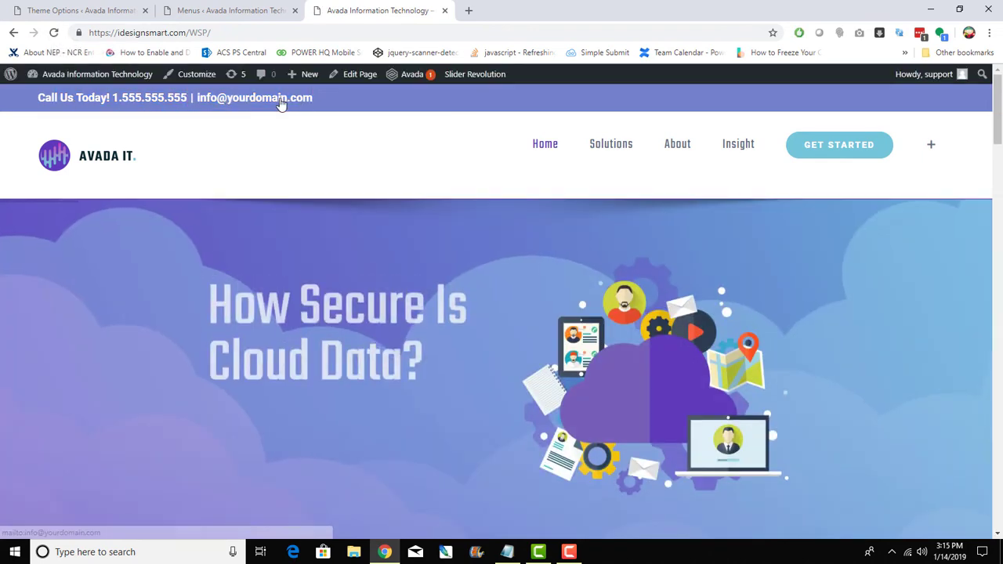
# Step: Inspect the top bar's email link in the developer tools and examine the styles of the fusion-contact-info and fusion-secondary-header elements
pyautogui.rightClick(275, 102)
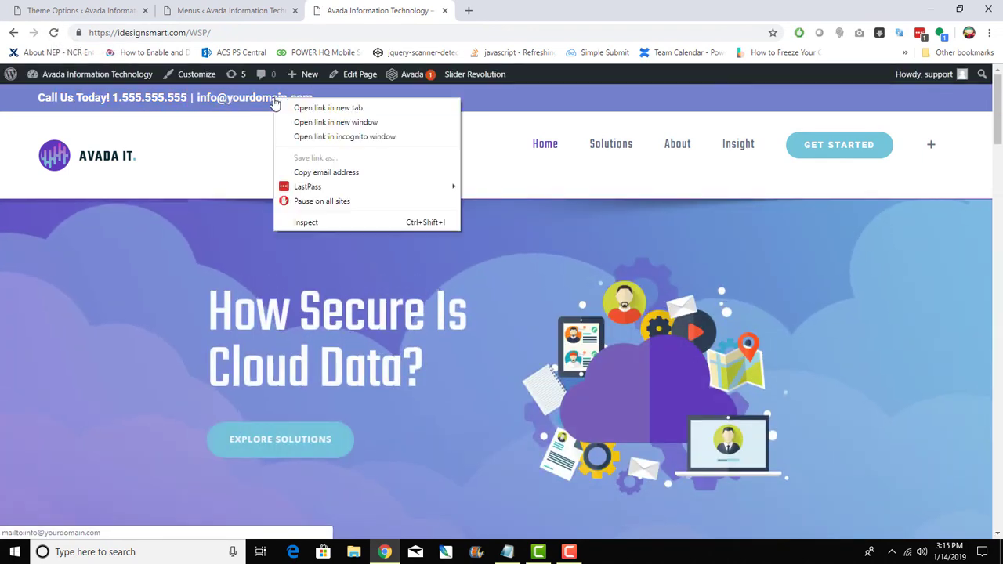
pyautogui.click(339, 227)
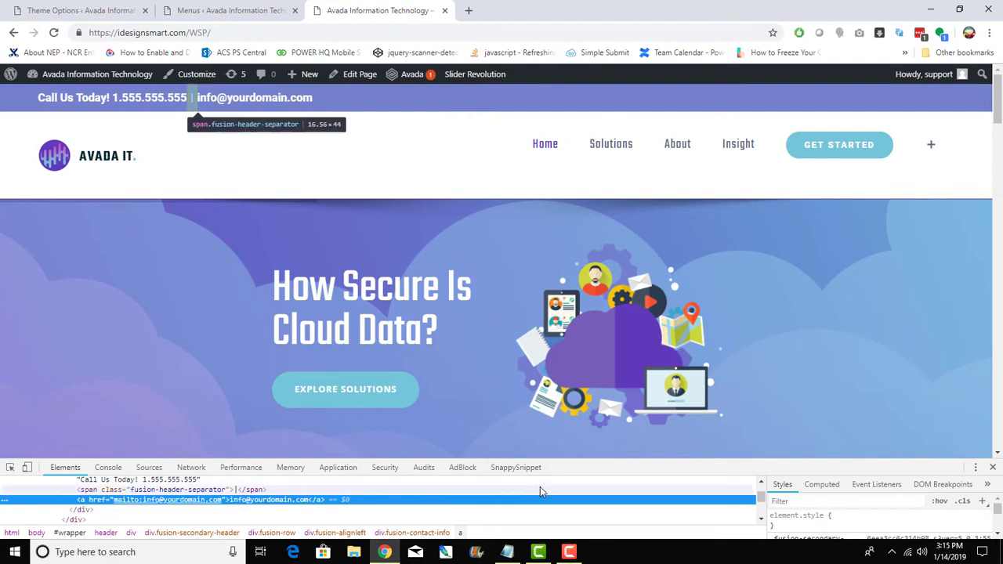
pyautogui.moveTo(754, 464); pyautogui.dragTo(752, 302)
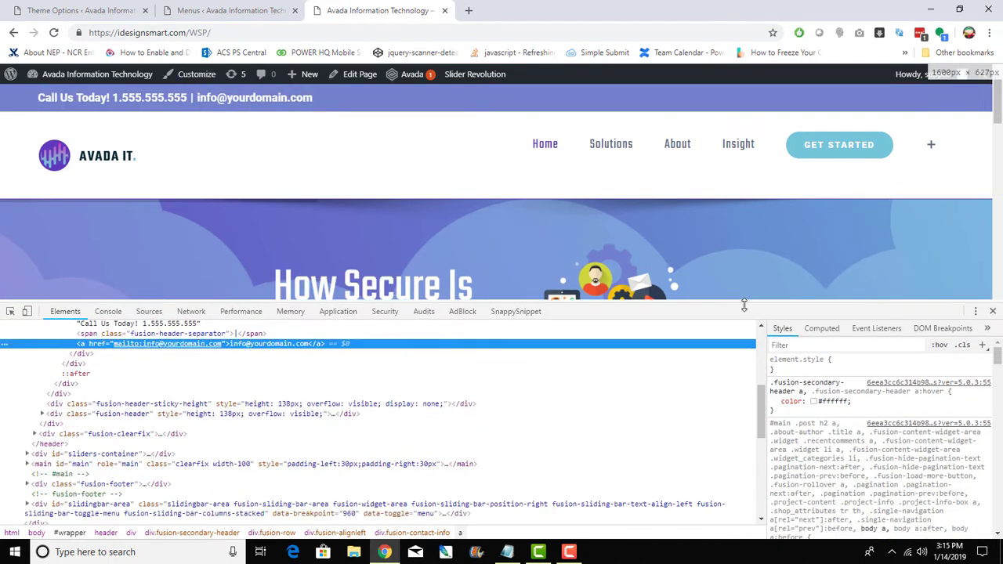
pyautogui.scroll(1, 527, 455)
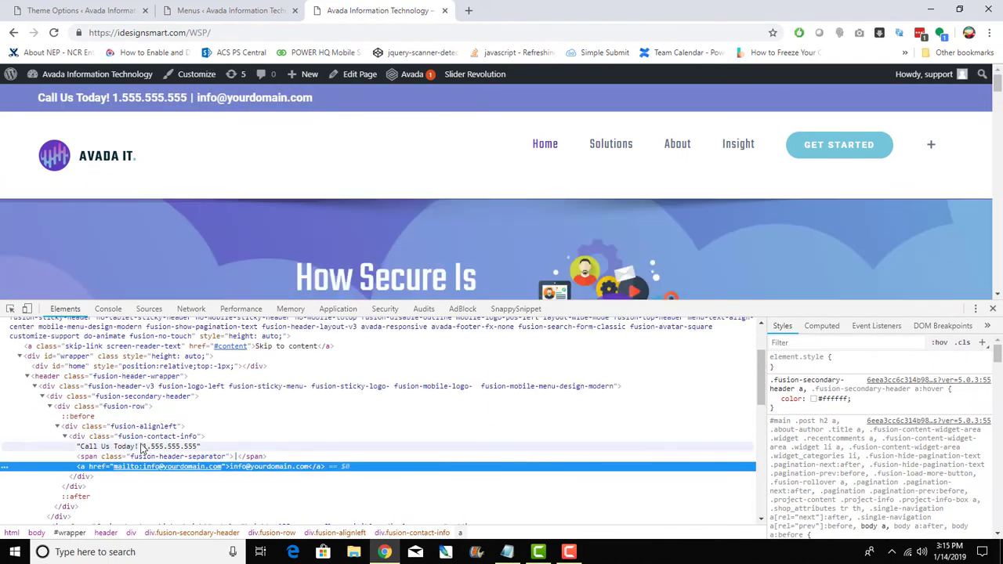
pyautogui.click(142, 437)
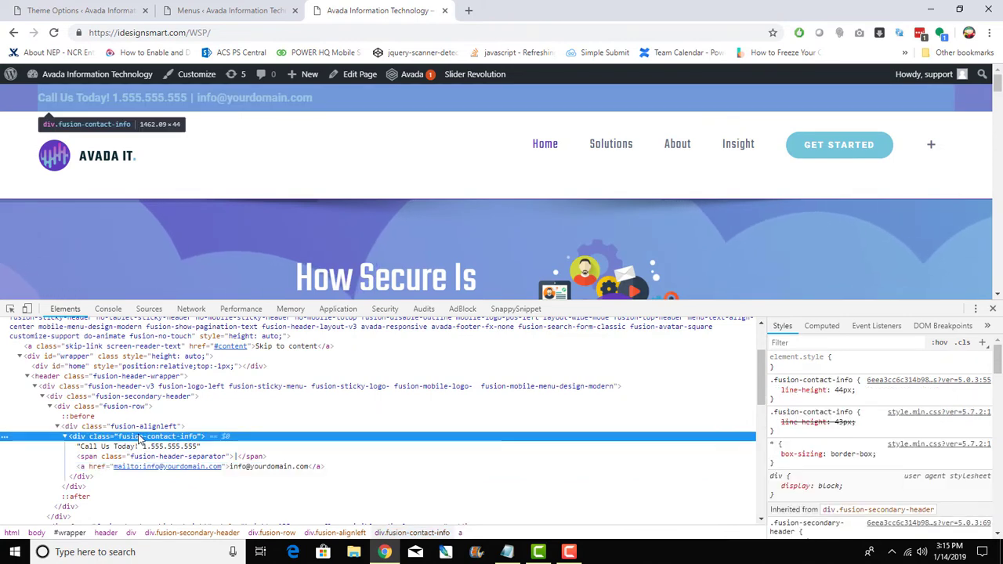
pyautogui.click(143, 398)
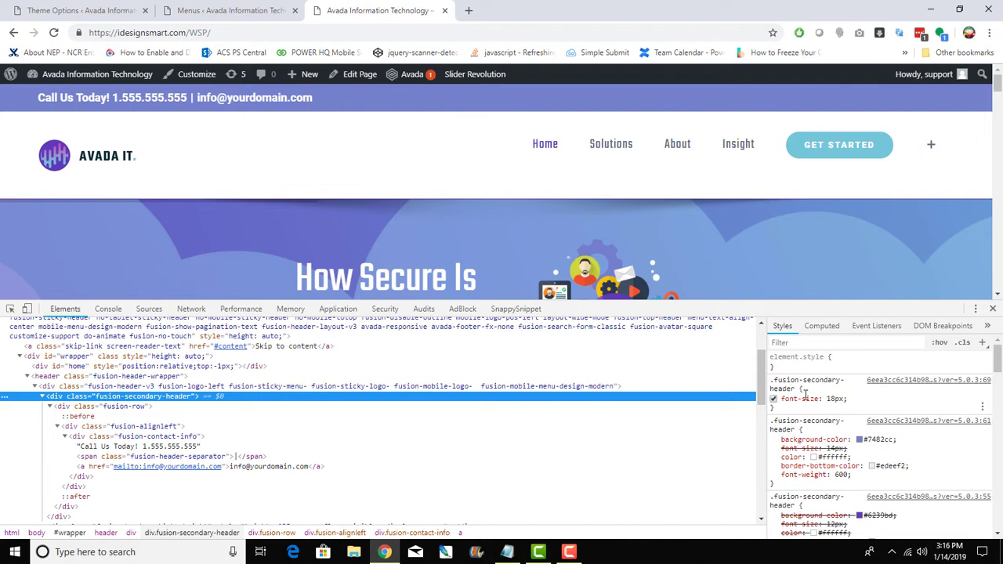
# Step: Review the second .fusion-secondary-header rule in the Custom CSS options and compare it with the inspected styles on the live site
pyautogui.click(186, 10)
pyautogui.click(101, 8)
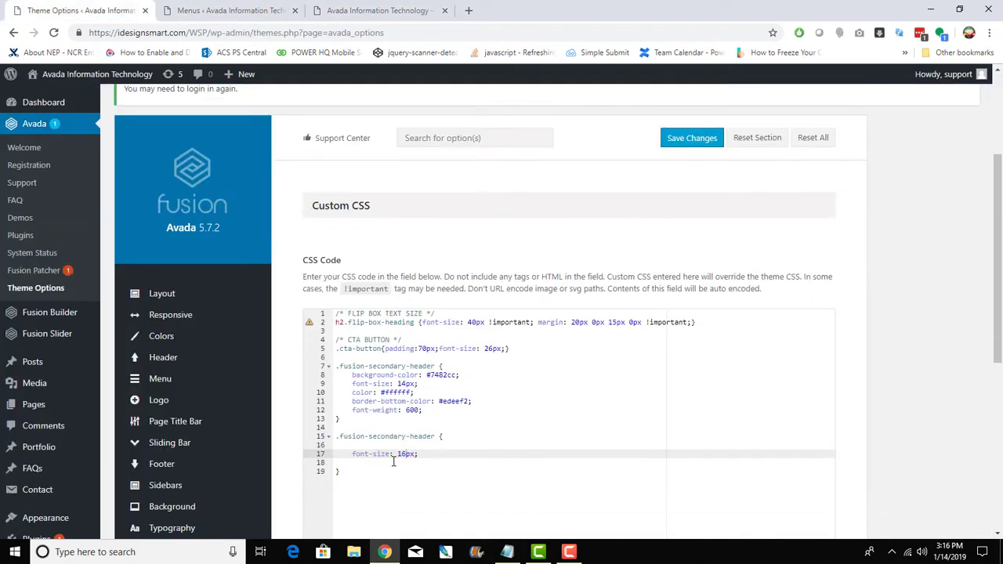
pyautogui.moveTo(340, 471); pyautogui.dragTo(330, 435)
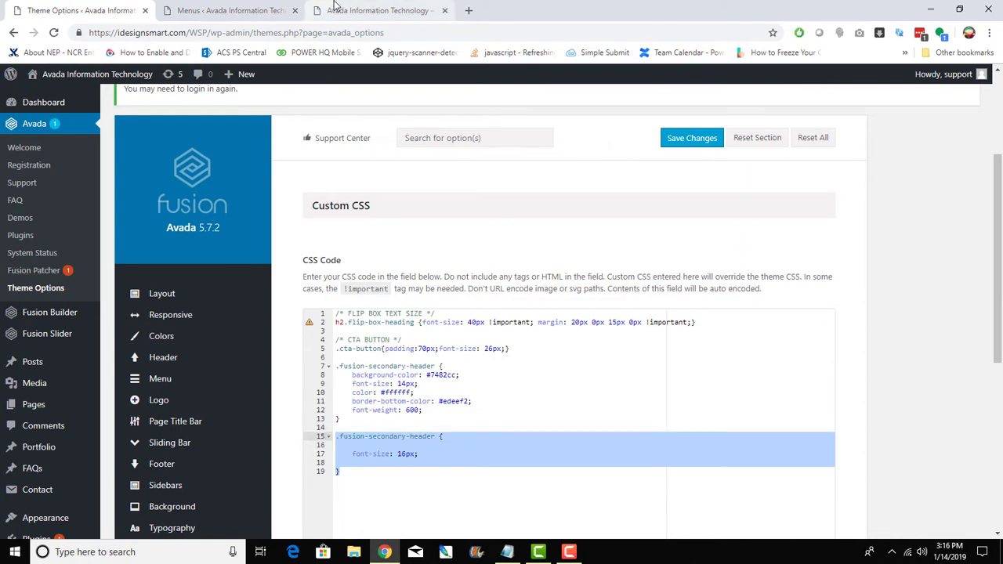
pyautogui.click(335, 8)
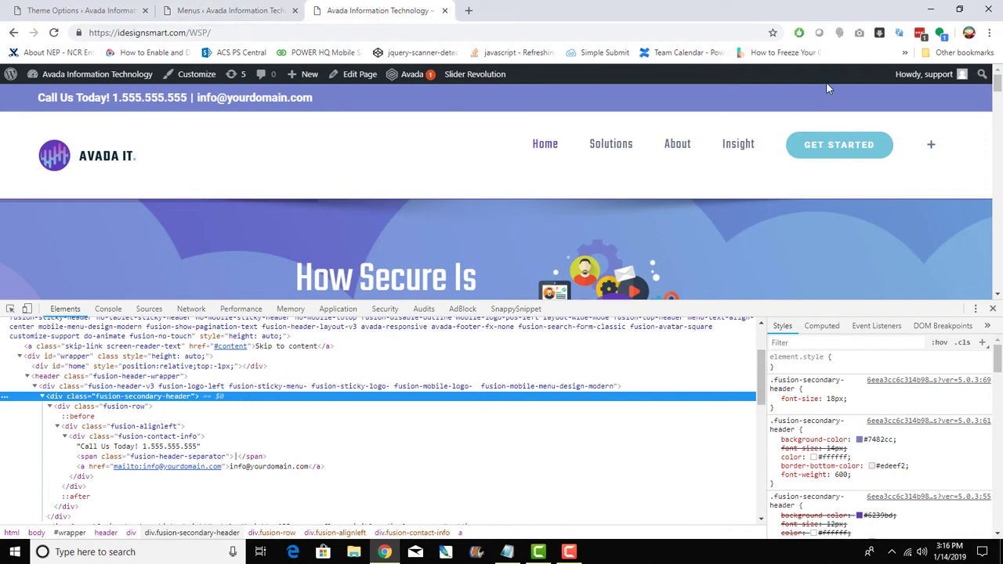
# Step: In the theme's Header Content options, set Header Content 2 to Social Links and save the changes
pyautogui.click(227, 10)
pyautogui.click(106, 8)
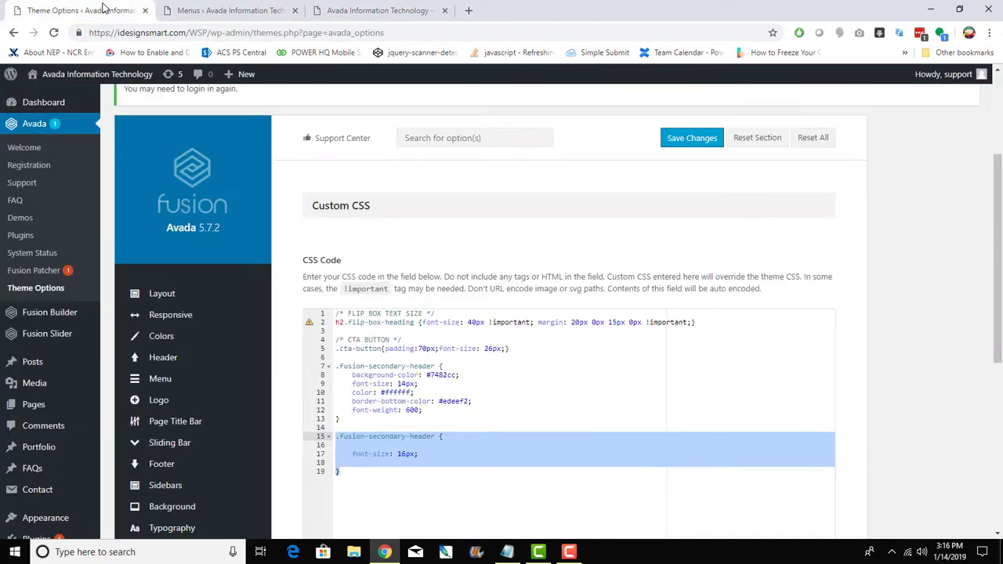
pyautogui.click(185, 365)
pyautogui.scroll(-7, 497, 376)
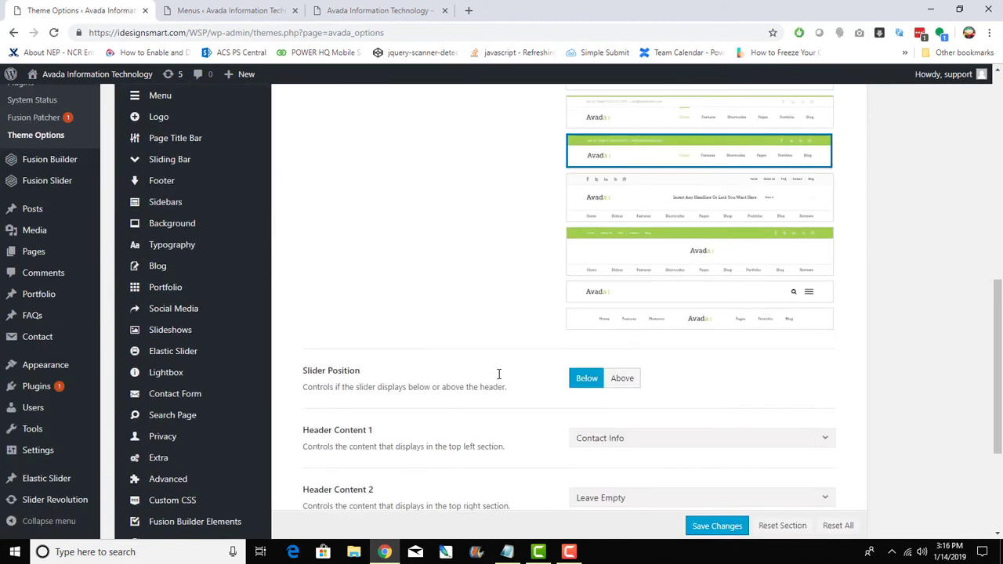
pyautogui.scroll(-1, 499, 379)
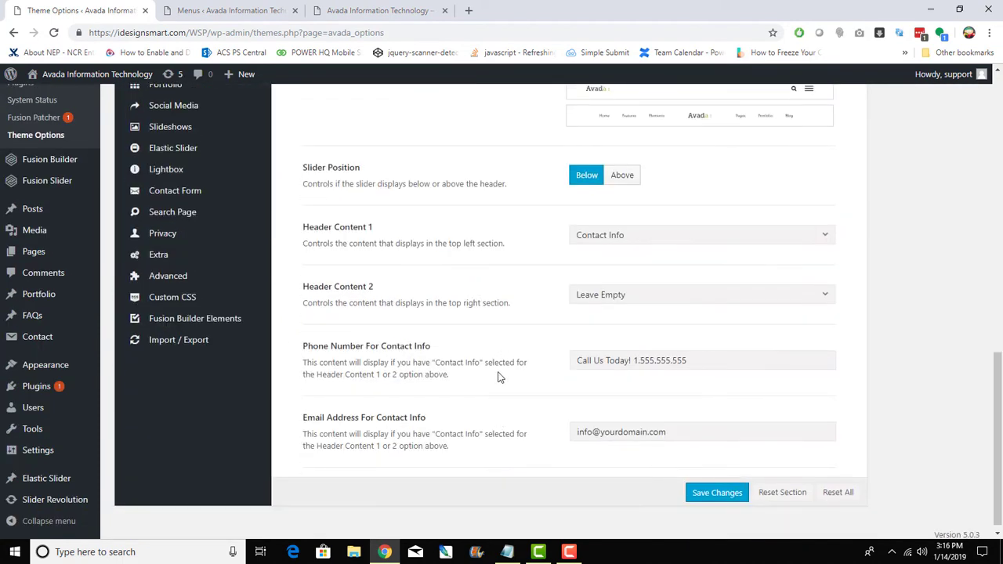
pyautogui.click(613, 300)
pyautogui.click(609, 335)
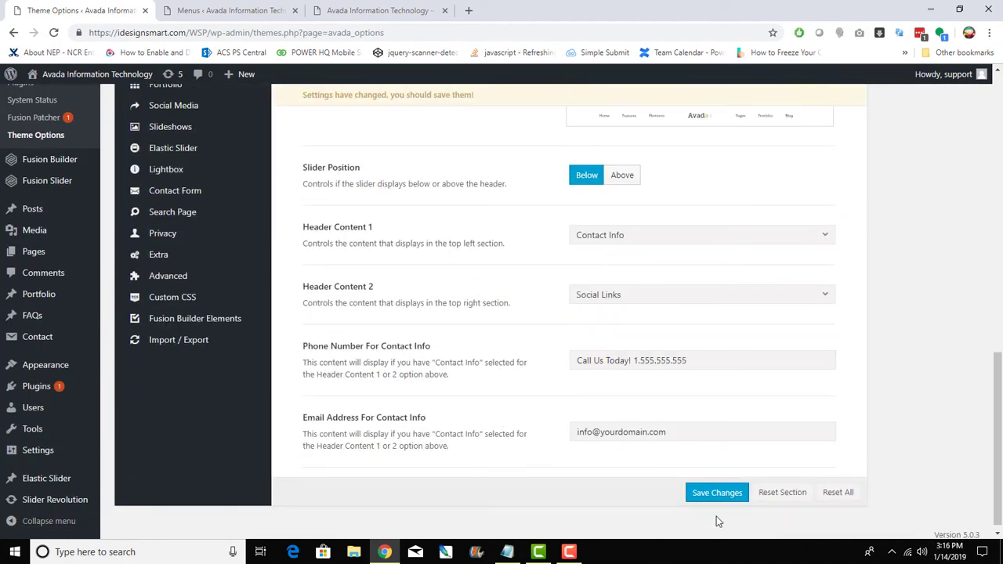
pyautogui.click(716, 494)
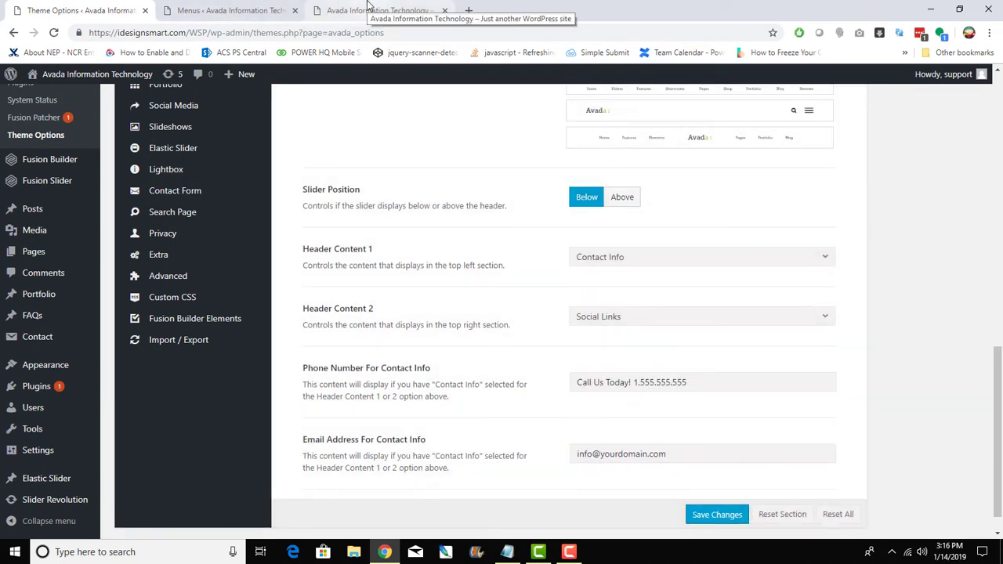
# Step: Reload the live site and close the developer tools to check the top bar's right section
pyautogui.click(367, 6)
pyautogui.click(54, 35)
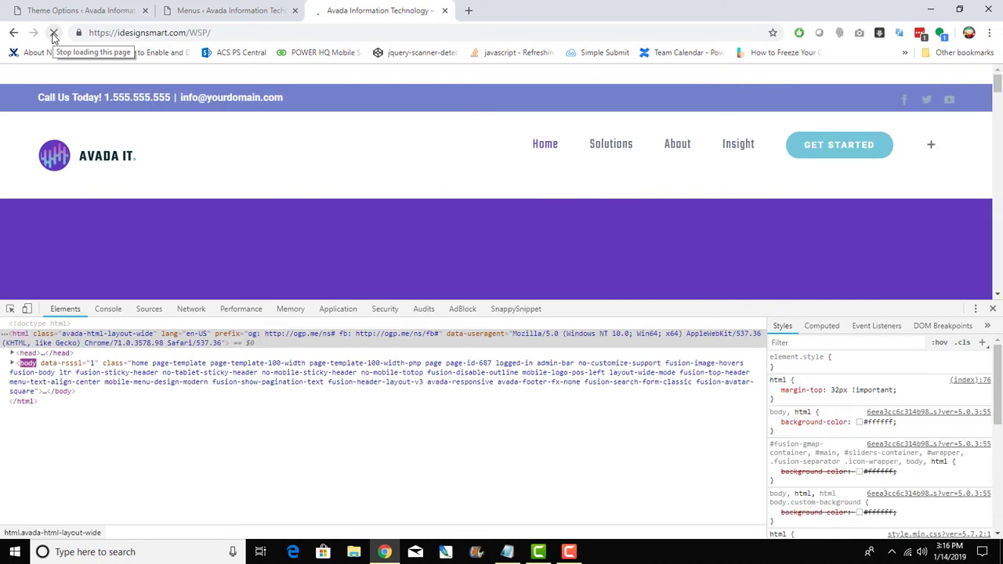
pyautogui.click(993, 309)
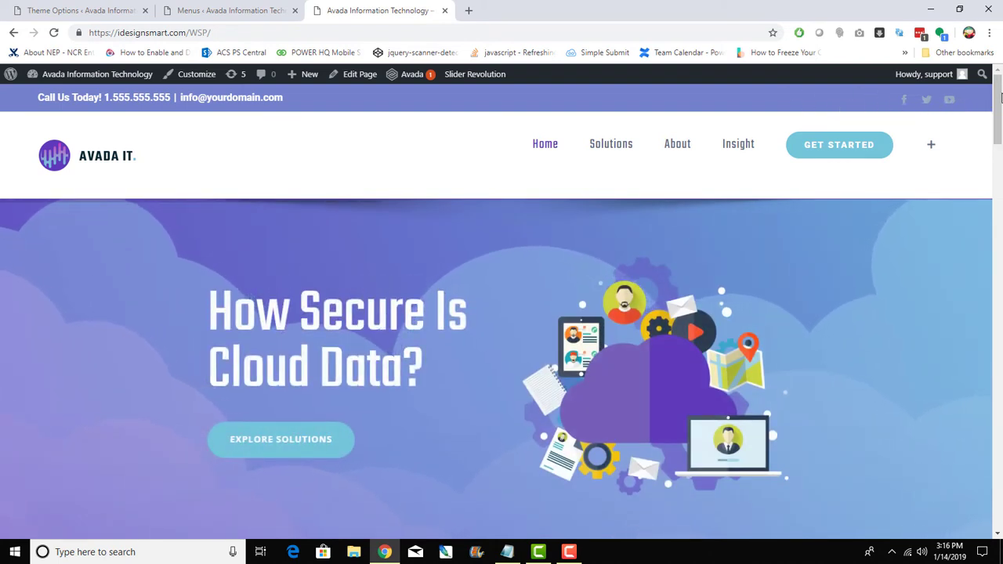
# Step: Set Header Content 2 to Navigation, save the theme options, and reload the live site
pyautogui.click(106, 10)
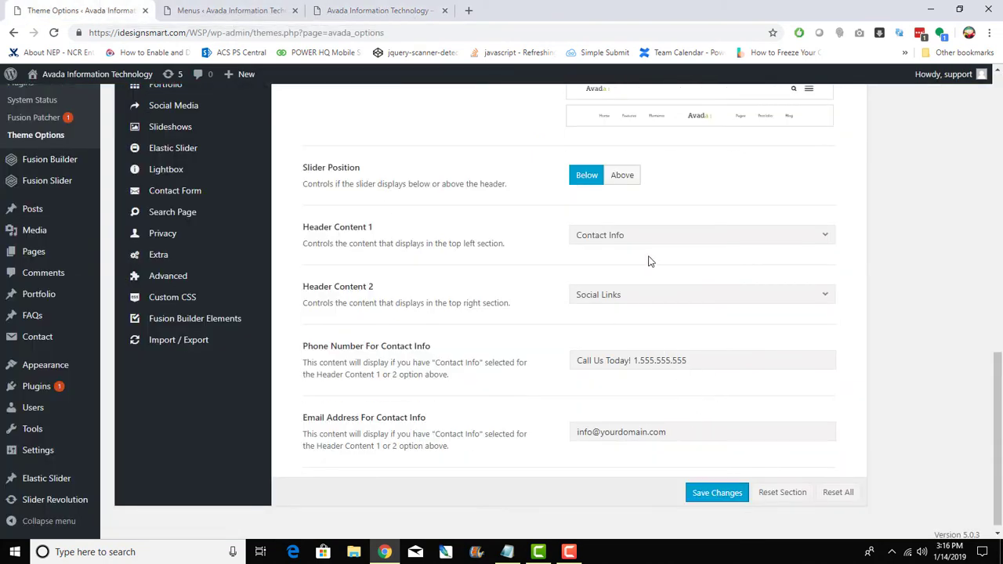
pyautogui.click(662, 300)
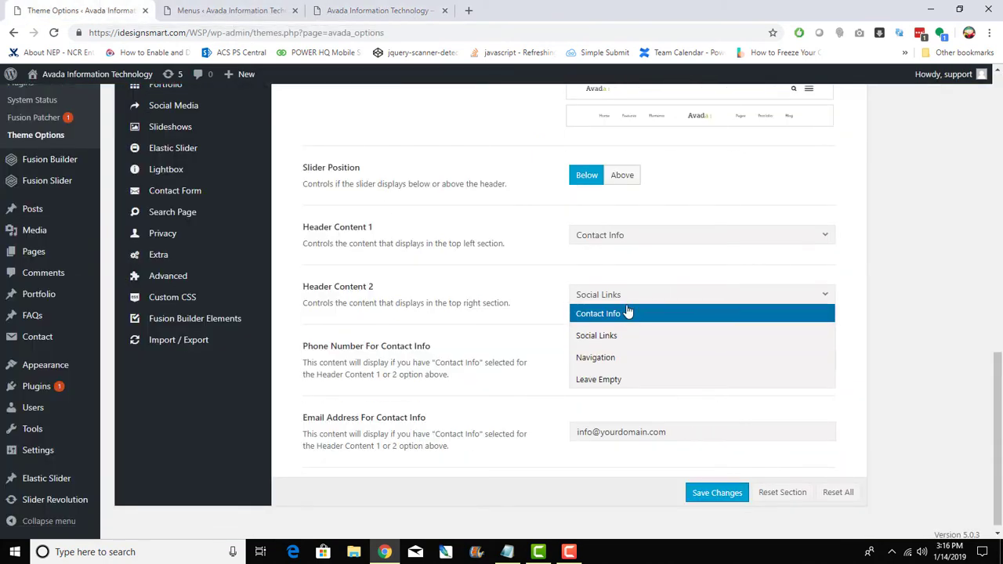
pyautogui.click(628, 359)
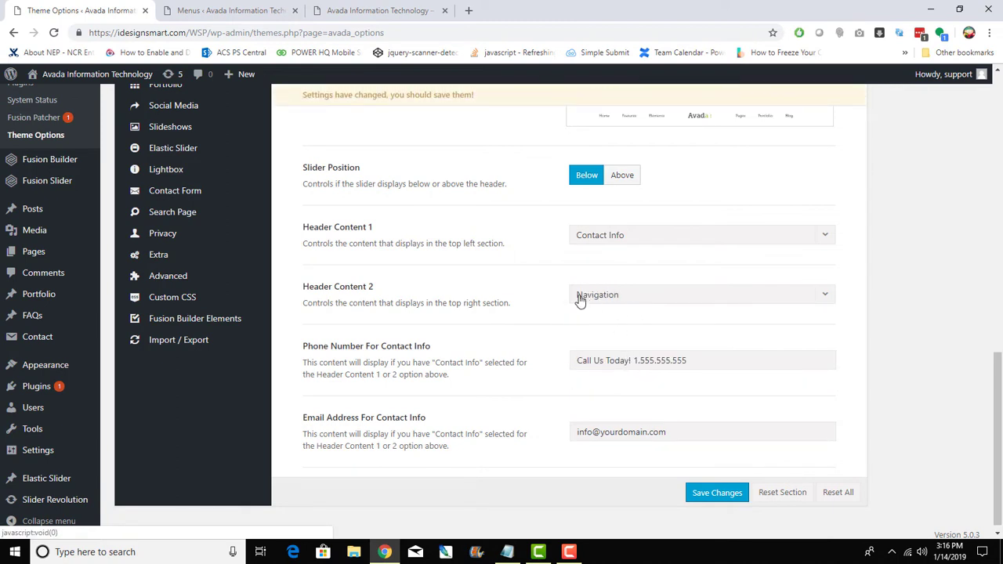
pyautogui.click(716, 492)
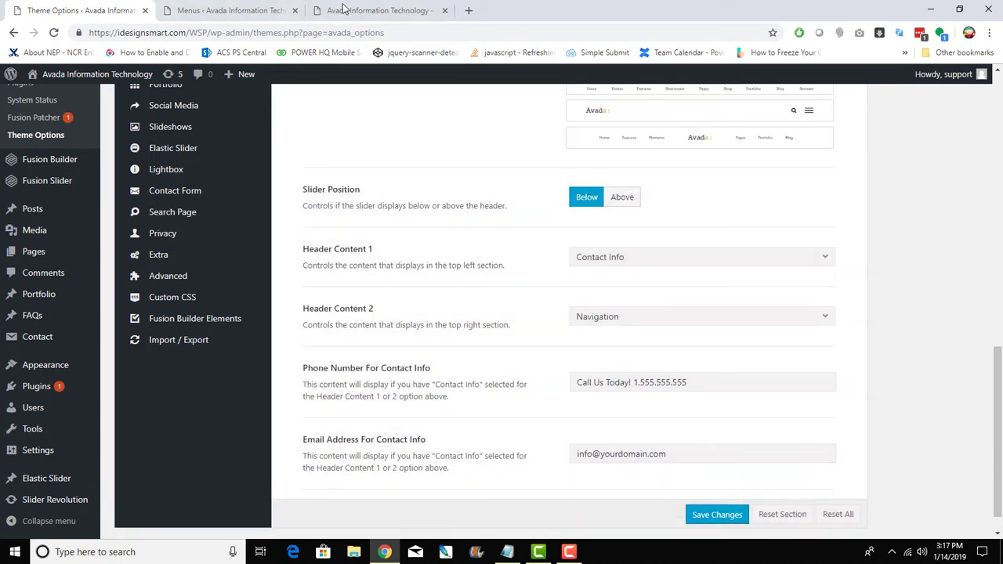
pyautogui.click(343, 8)
pyautogui.click(54, 33)
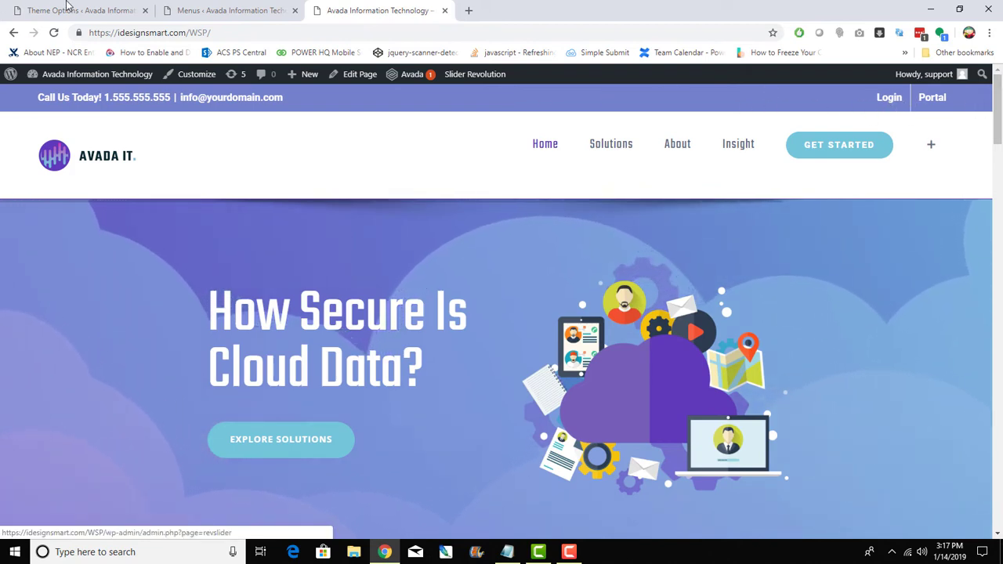
# Step: Select the fourth header layout, with the headline and search box beside the logo, and save the theme options
pyautogui.click(112, 10)
pyautogui.scroll(5, 548, 430)
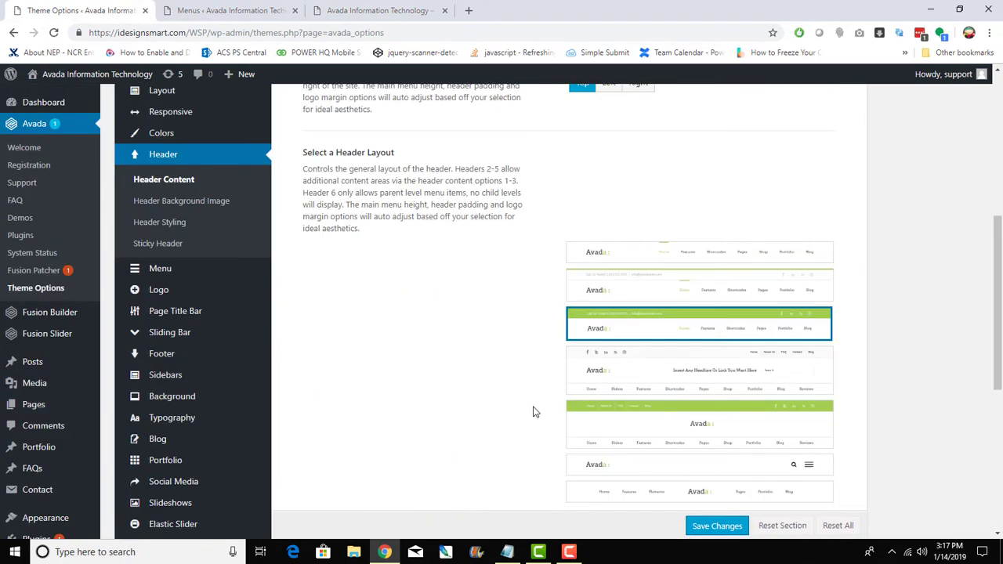
pyautogui.moveTo(656, 265)
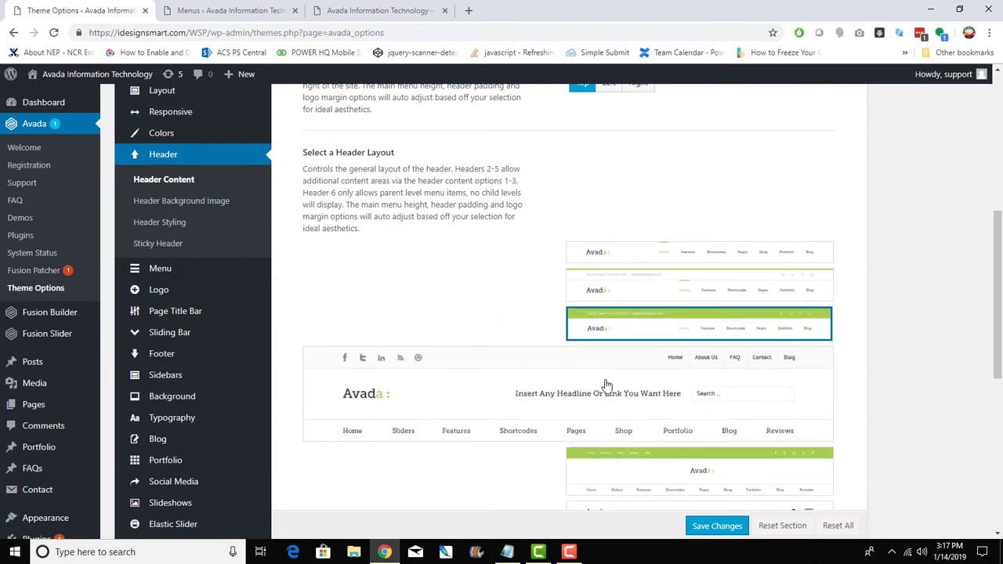
pyautogui.click(501, 396)
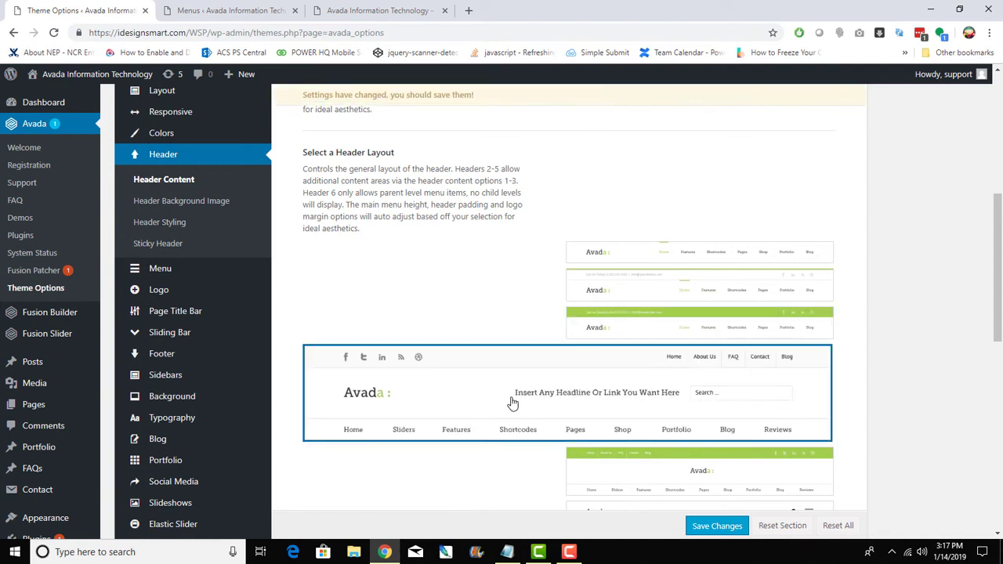
pyautogui.click(734, 527)
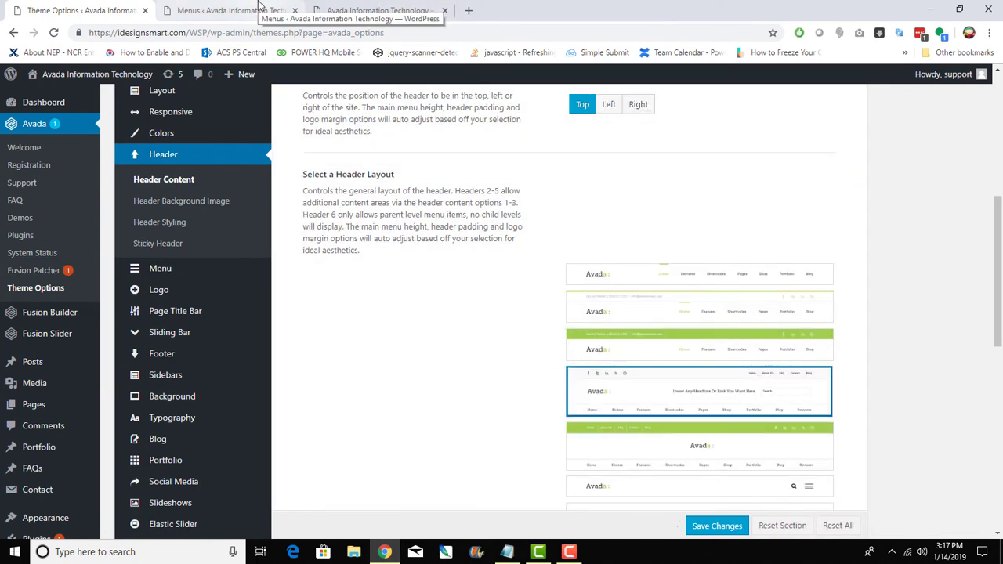
# Step: Compare the live header with the selected layout's preview and examine the Header Content 1 to 3 settings
pyautogui.click(258, 9)
pyautogui.click(376, 10)
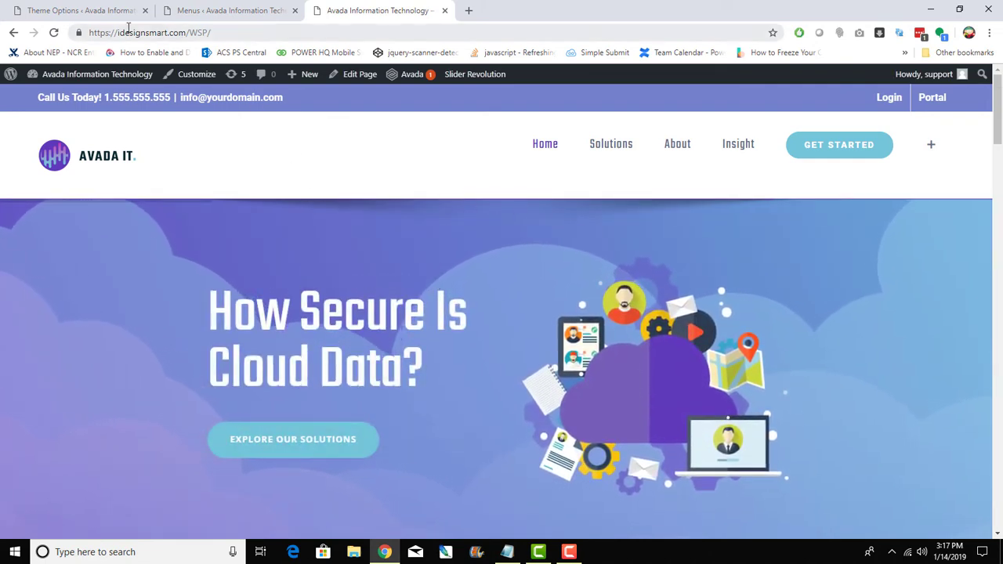
pyautogui.click(92, 13)
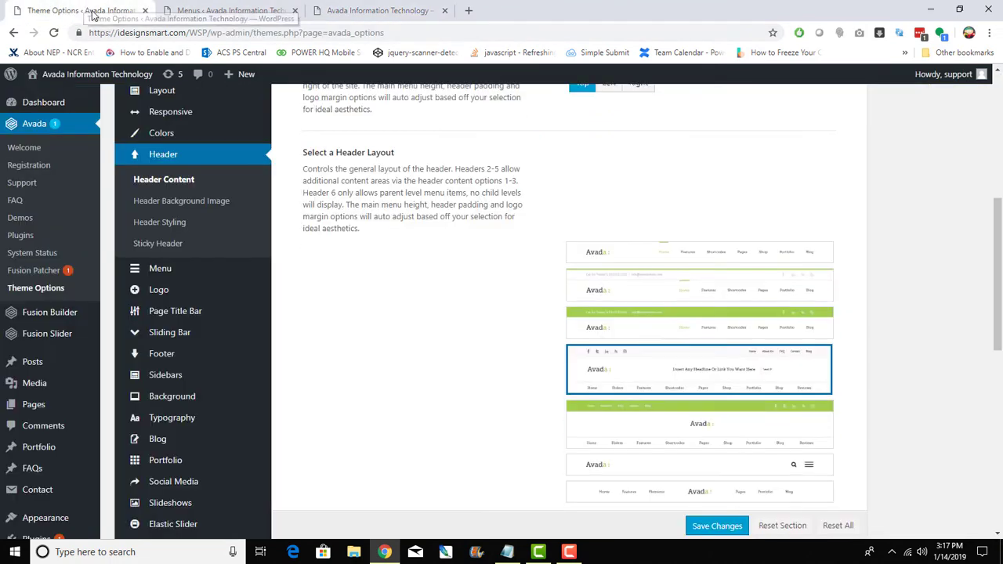
pyautogui.moveTo(649, 376)
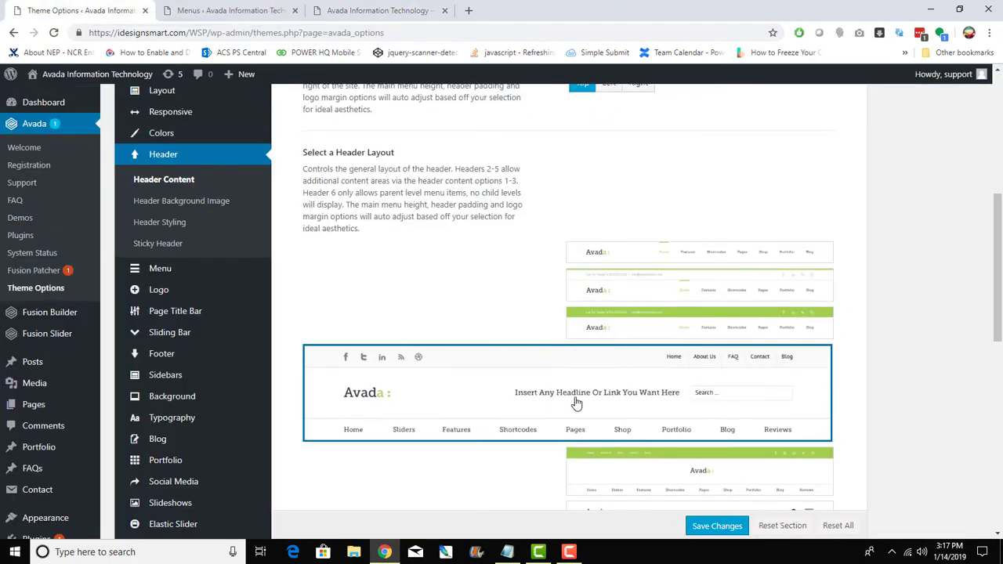
pyautogui.scroll(-6, 662, 402)
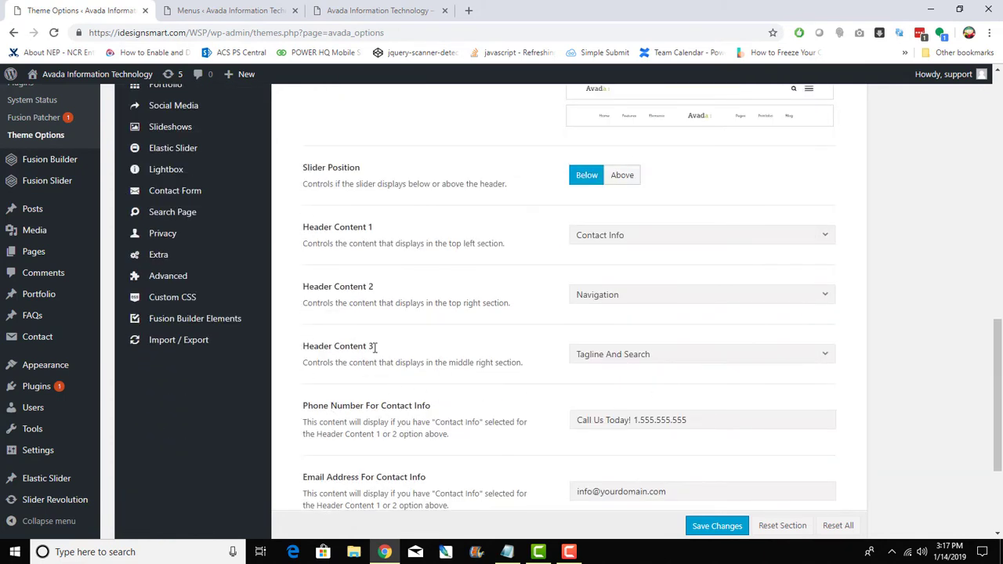
pyautogui.moveTo(375, 348); pyautogui.dragTo(396, 352)
pyautogui.scroll(10, 488, 415)
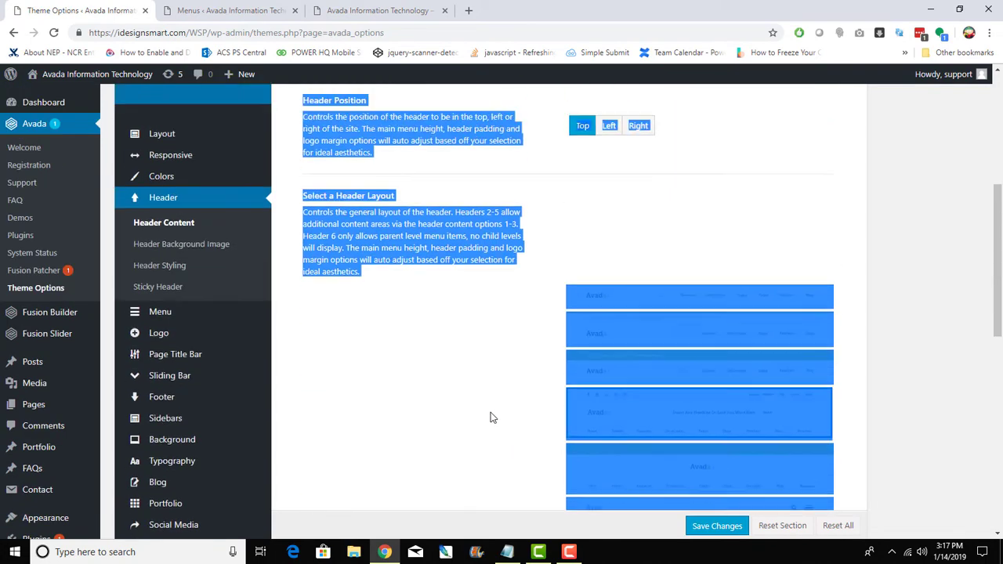
pyautogui.scroll(-6, 758, 465)
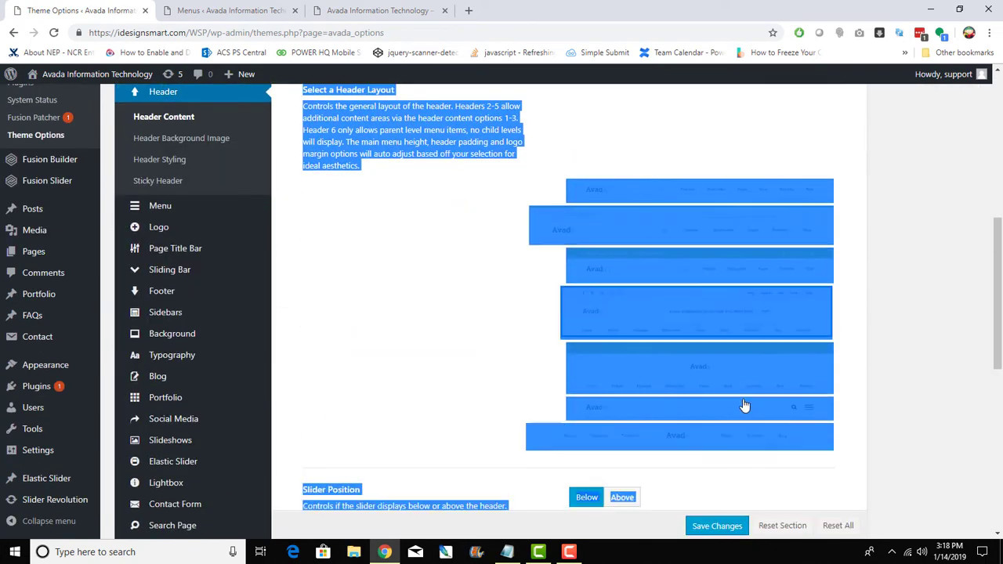
# Step: Reselect the fourth header layout, preview the fifth layout for comparison, and save the theme options
pyautogui.click(383, 340)
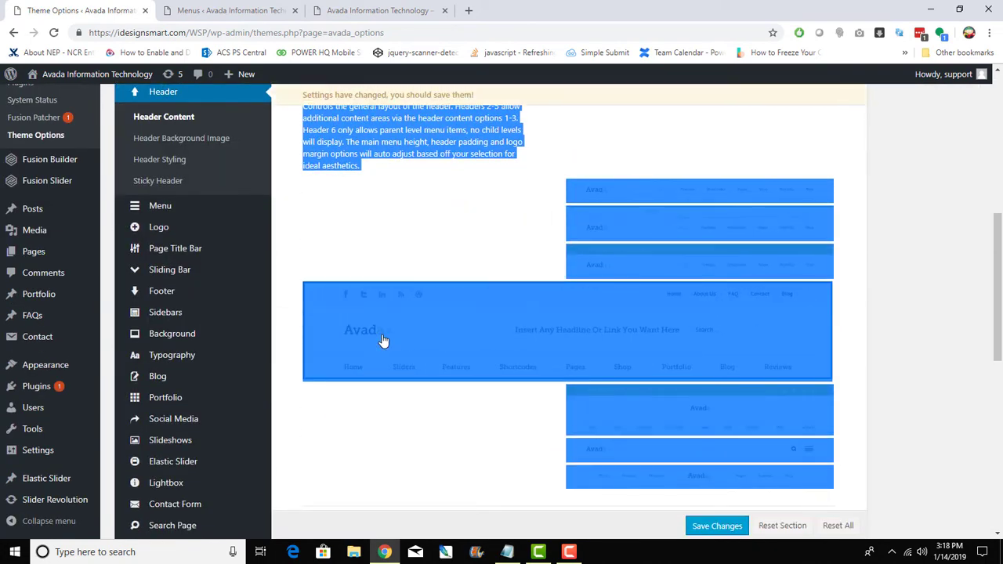
pyautogui.click(374, 210)
pyautogui.moveTo(628, 313)
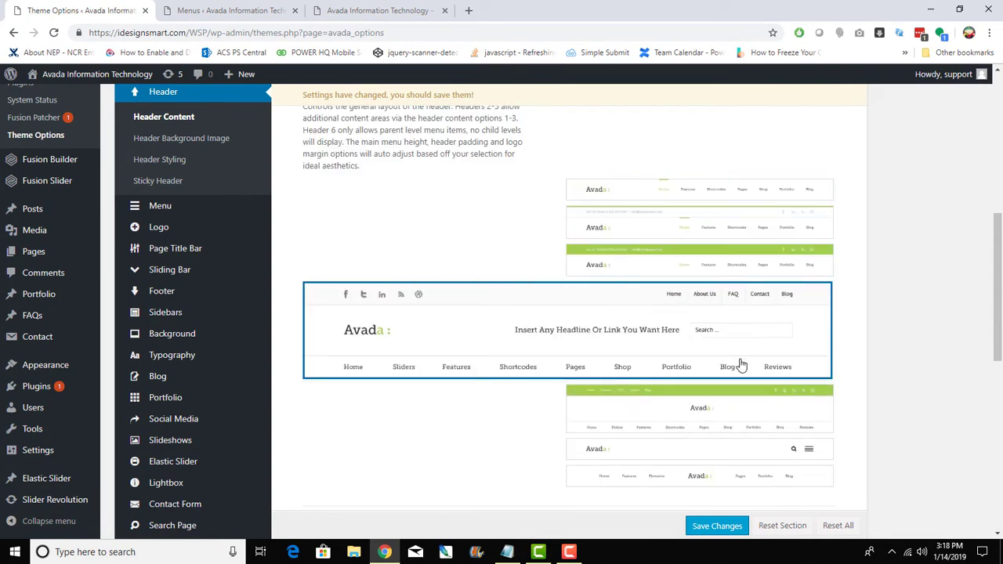
pyautogui.moveTo(694, 414)
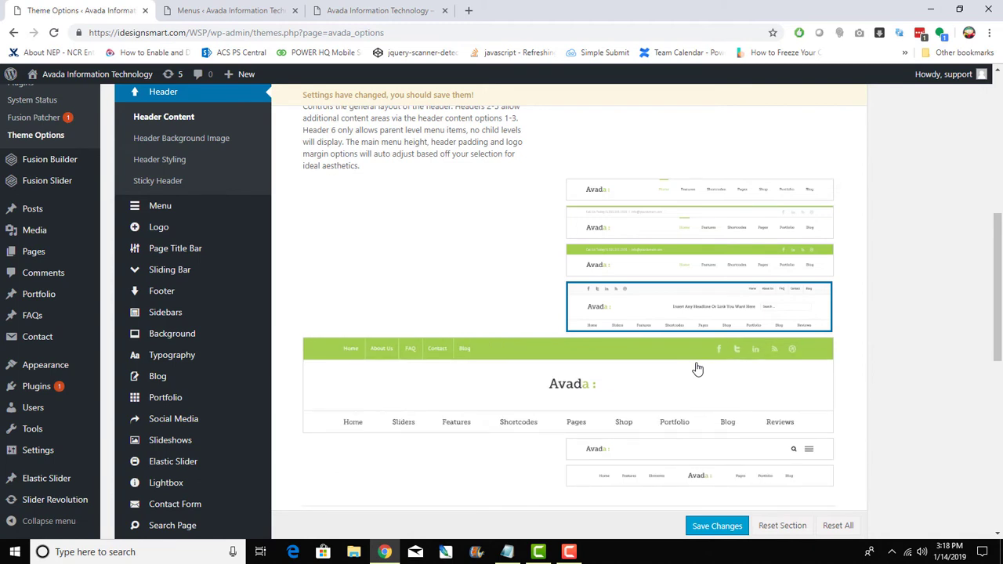
pyautogui.click(717, 525)
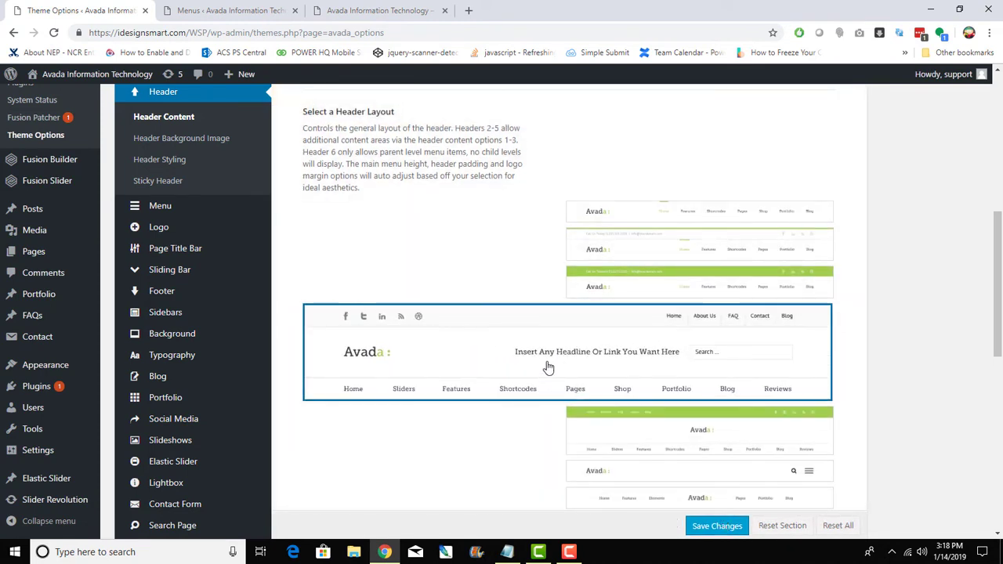
# Step: Review the choices available for Header Content 3 and reload the live site to check the new header layout
pyautogui.scroll(-10, 612, 511)
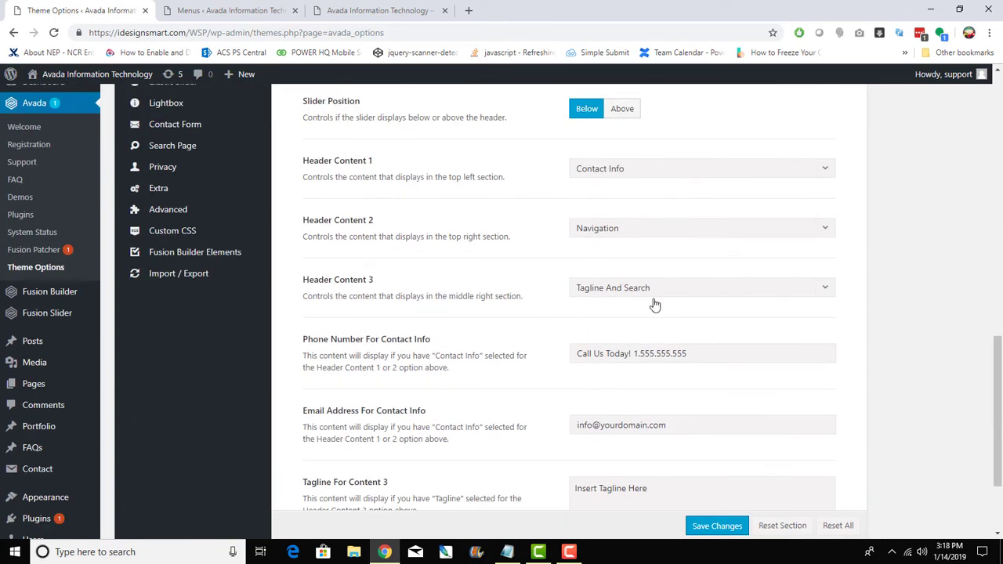
pyautogui.click(701, 293)
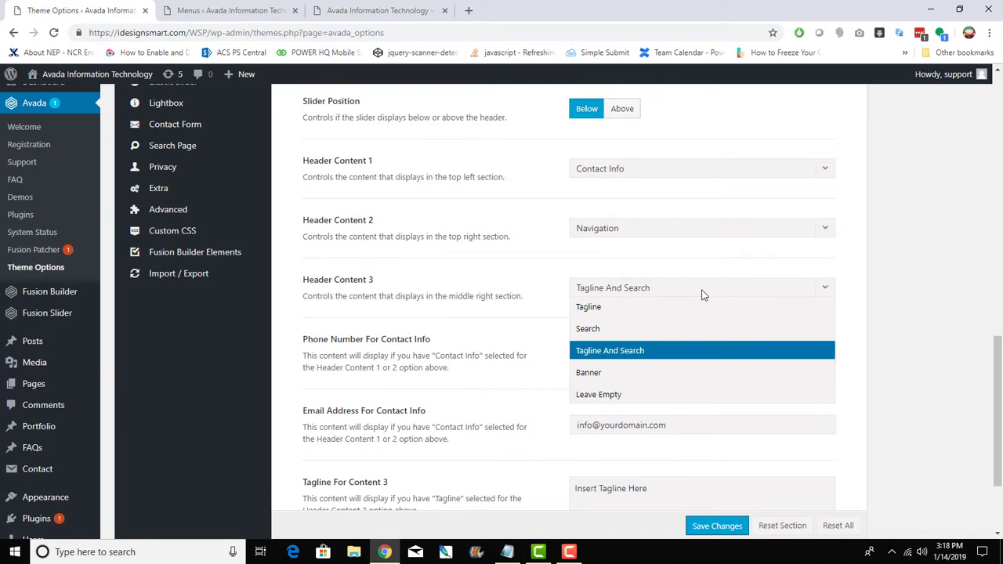
pyautogui.click(701, 293)
pyautogui.scroll(4, 732, 369)
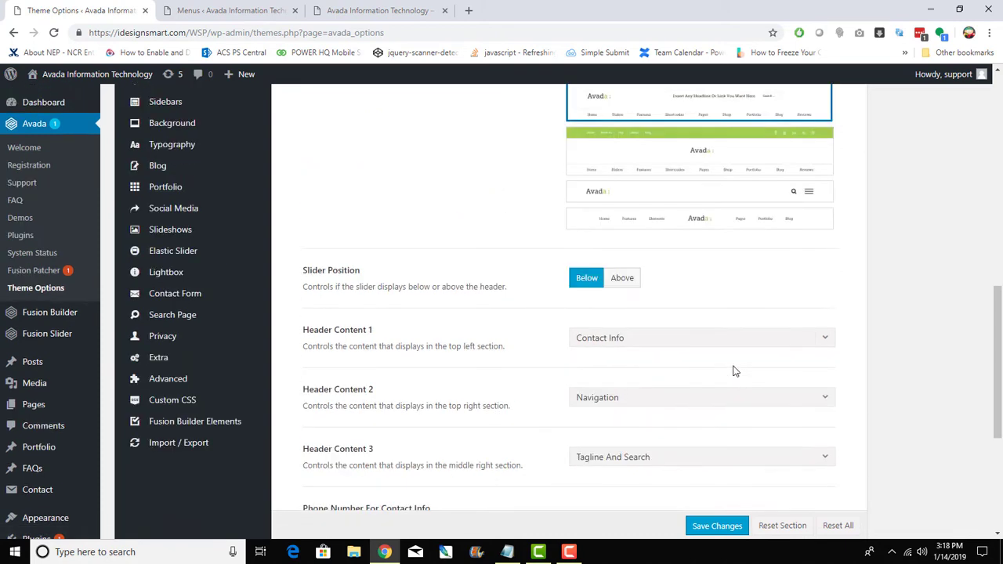
pyautogui.scroll(-2, 733, 372)
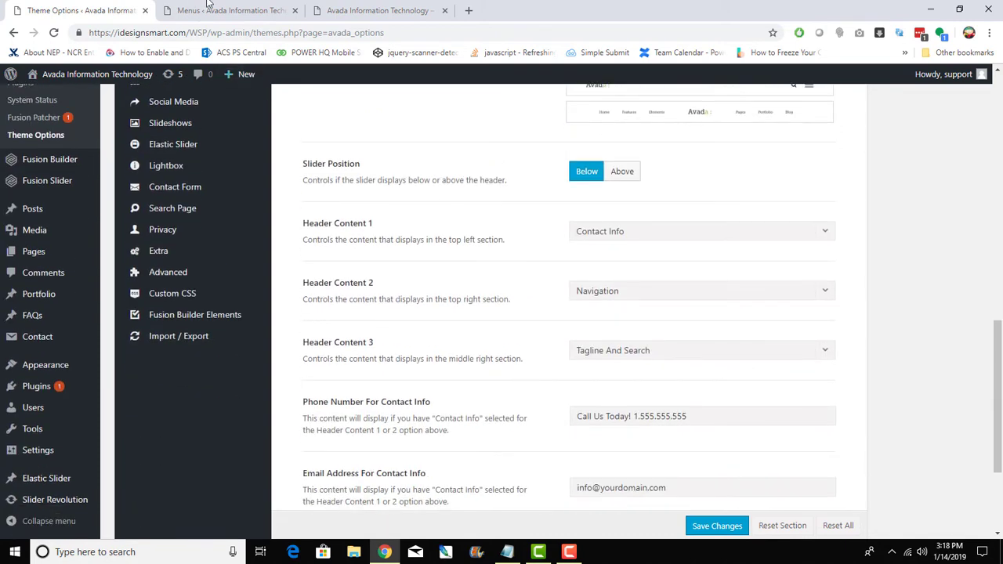
pyautogui.click(389, 11)
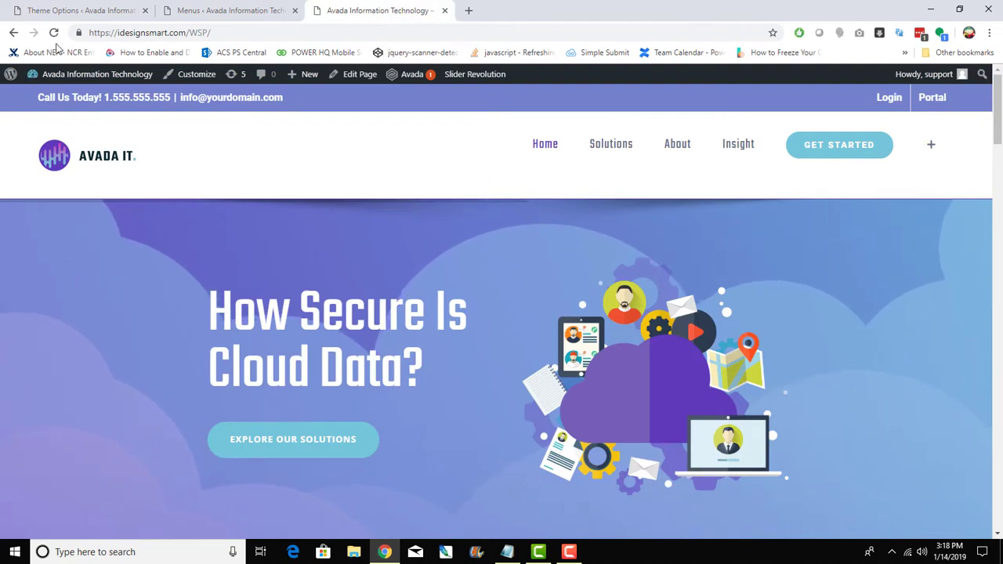
pyautogui.click(53, 32)
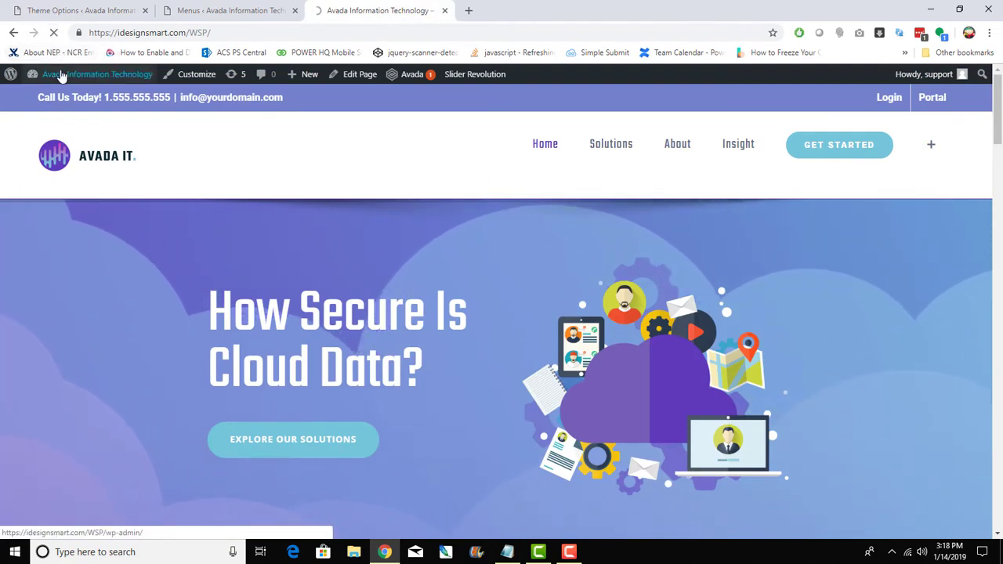
# Step: Examine the tagline placeholder and the search box in the live site's reloaded header
pyautogui.moveTo(61, 76)
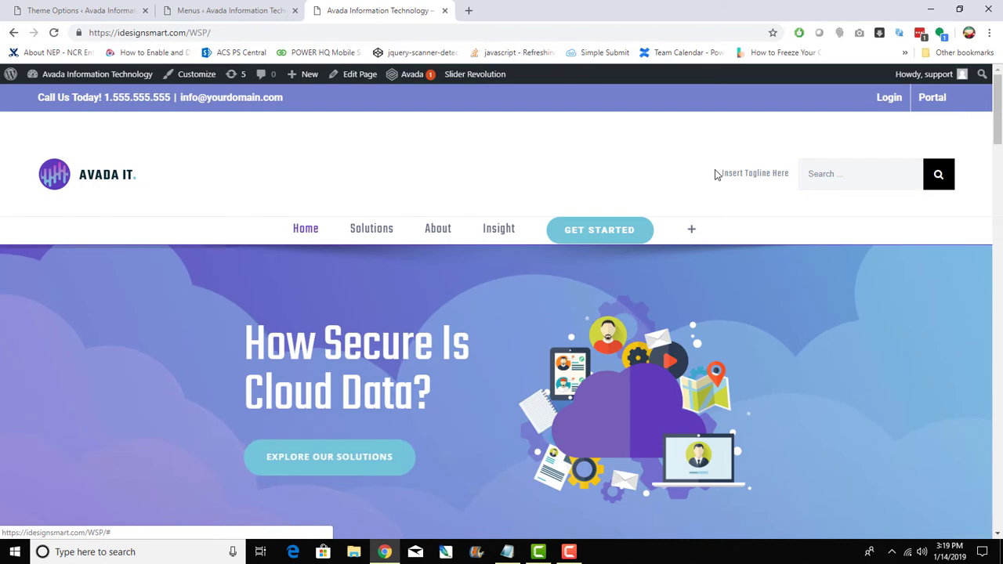
pyautogui.moveTo(714, 175); pyautogui.dragTo(785, 177)
pyautogui.click(794, 179)
pyautogui.moveTo(719, 174); pyautogui.dragTo(786, 176)
# Step: Set Header Content 3 to Banner in the theme options and read the Banner Code For Content 3 description
pyautogui.click(78, 10)
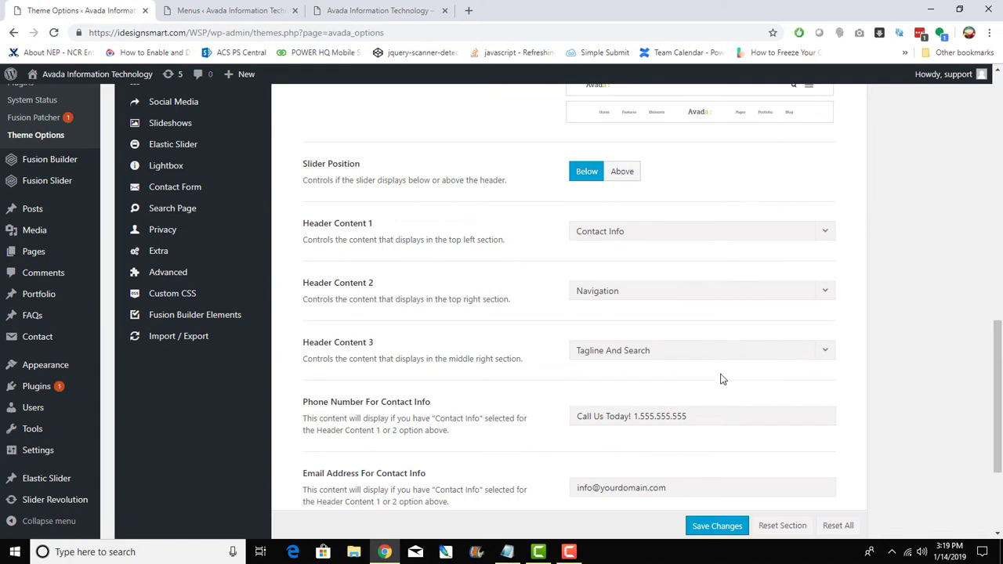
pyautogui.click(766, 352)
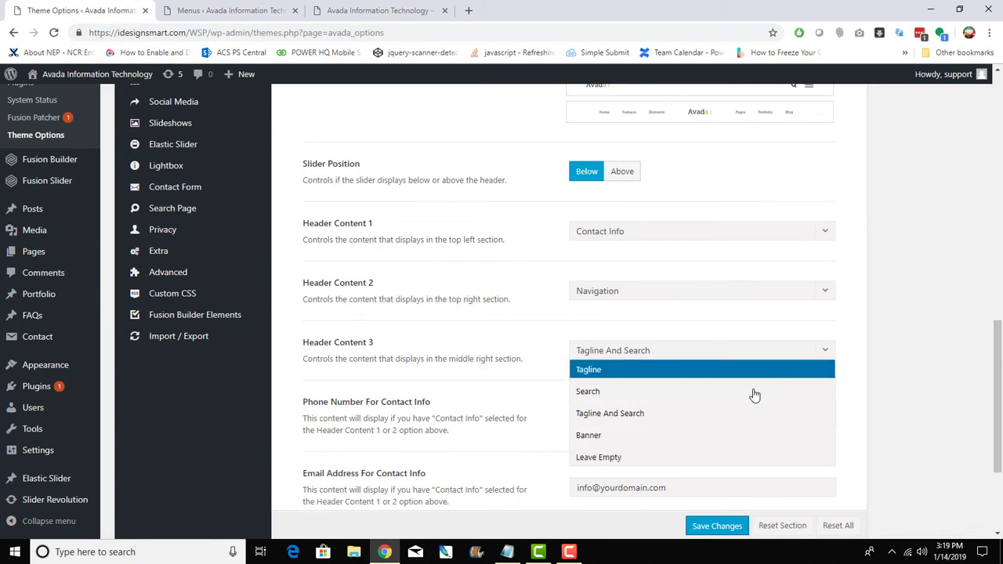
pyautogui.click(717, 435)
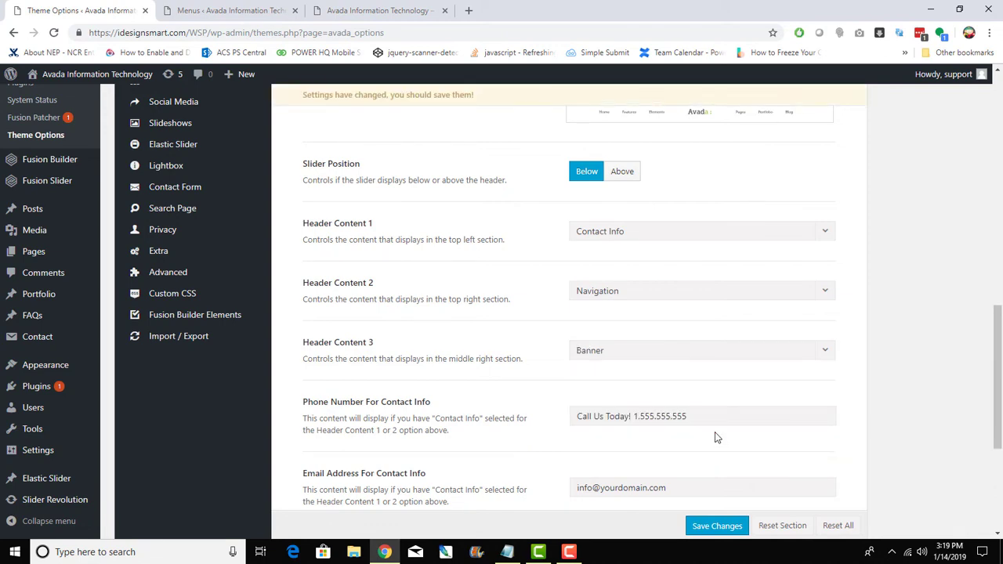
pyautogui.scroll(-4, 714, 437)
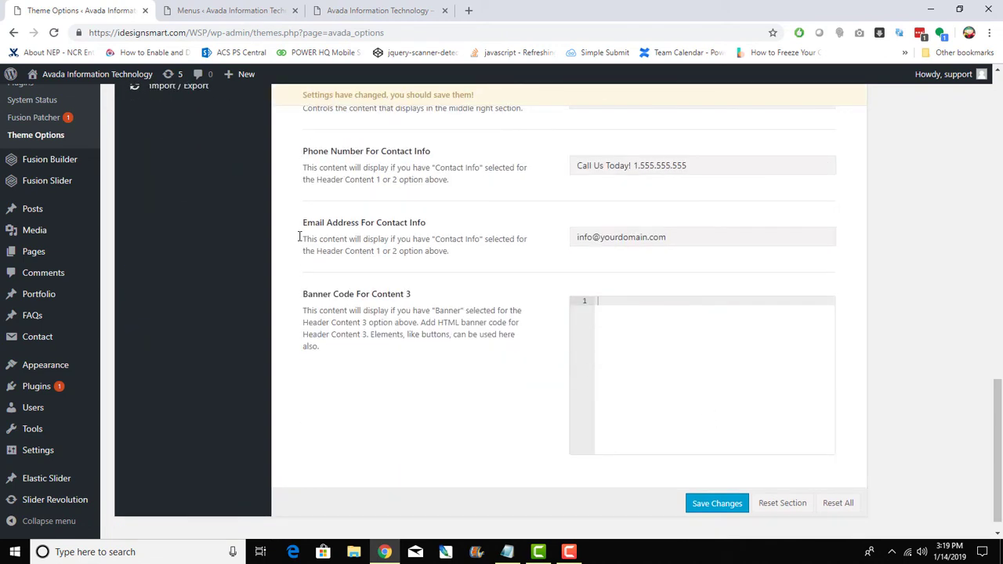
pyautogui.scroll(2, 534, 288)
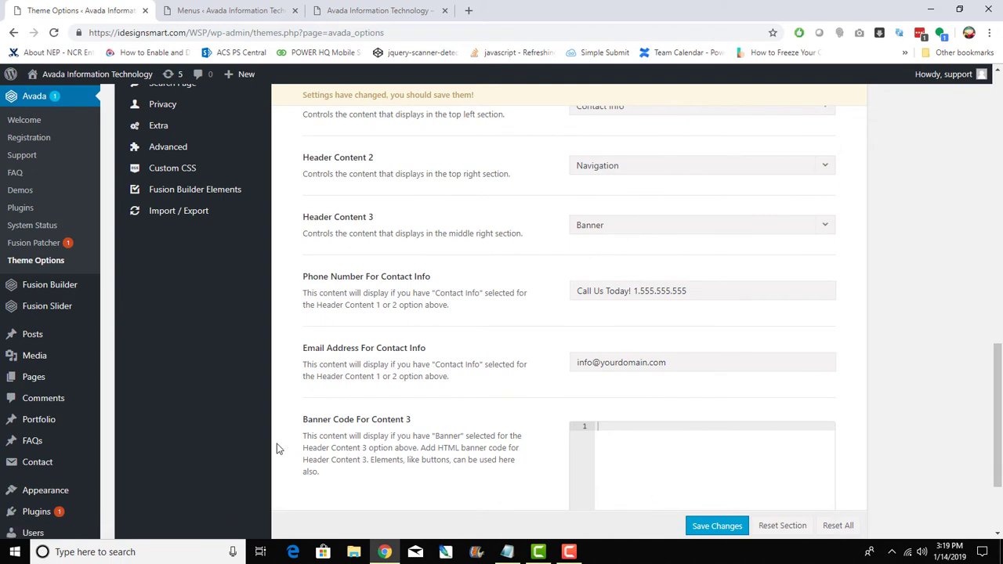
pyautogui.moveTo(396, 490); pyautogui.dragTo(304, 436)
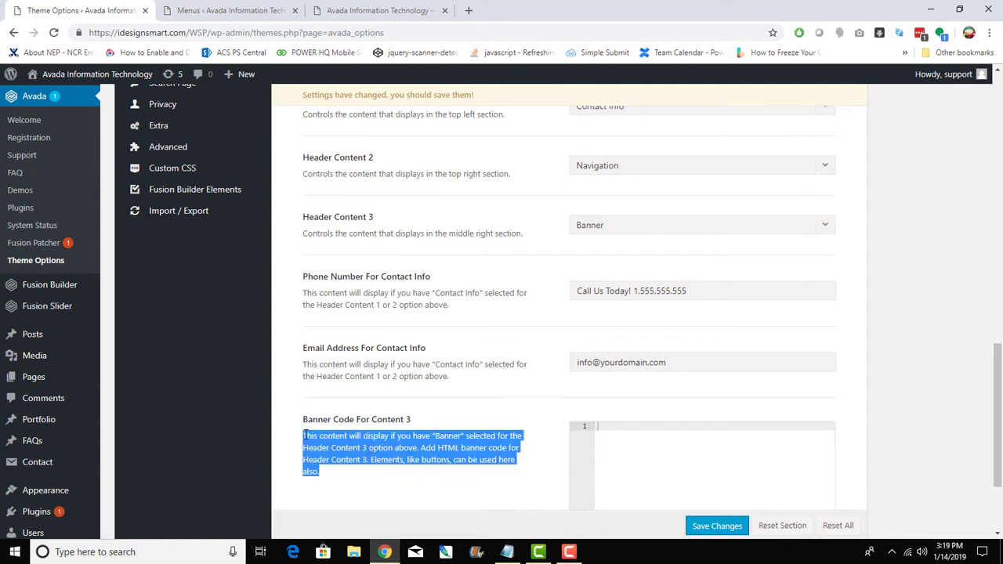
# Step: Enter banner code for Header Content 3 as a div containing a short "My name is" sentence, and save the theme options
pyautogui.click(625, 428)
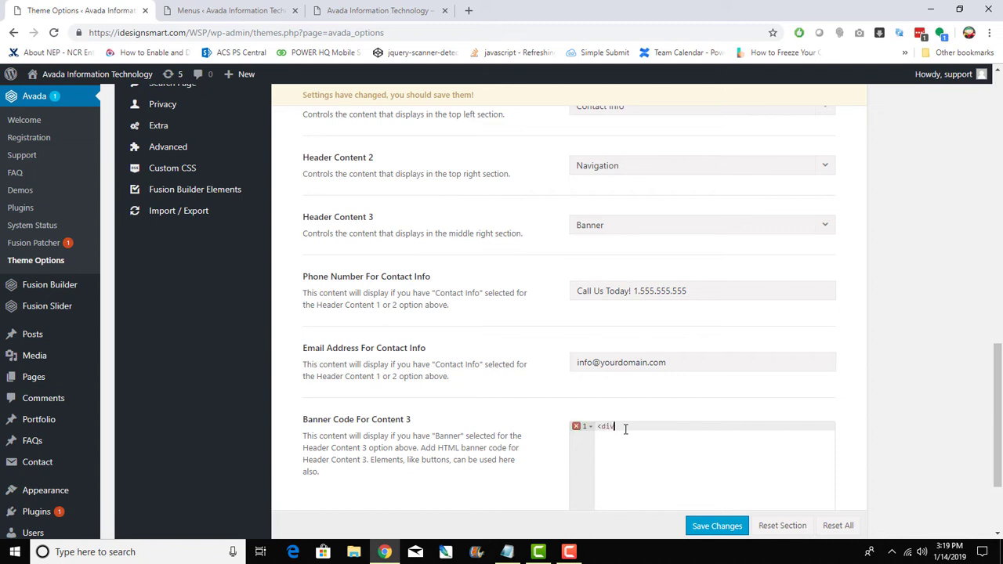
pyautogui.write('<div>')
pyautogui.press('Return')
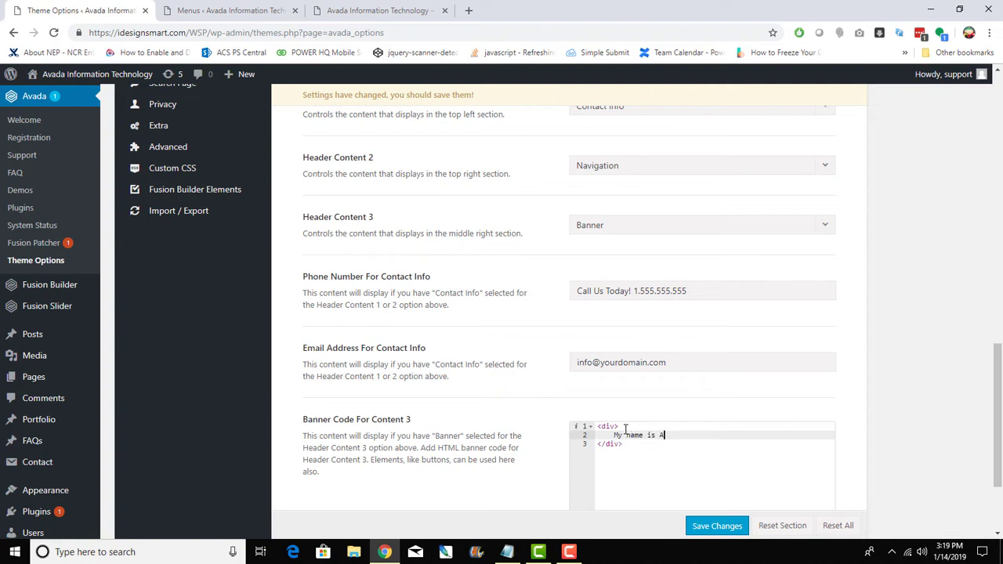
pyautogui.click(716, 526)
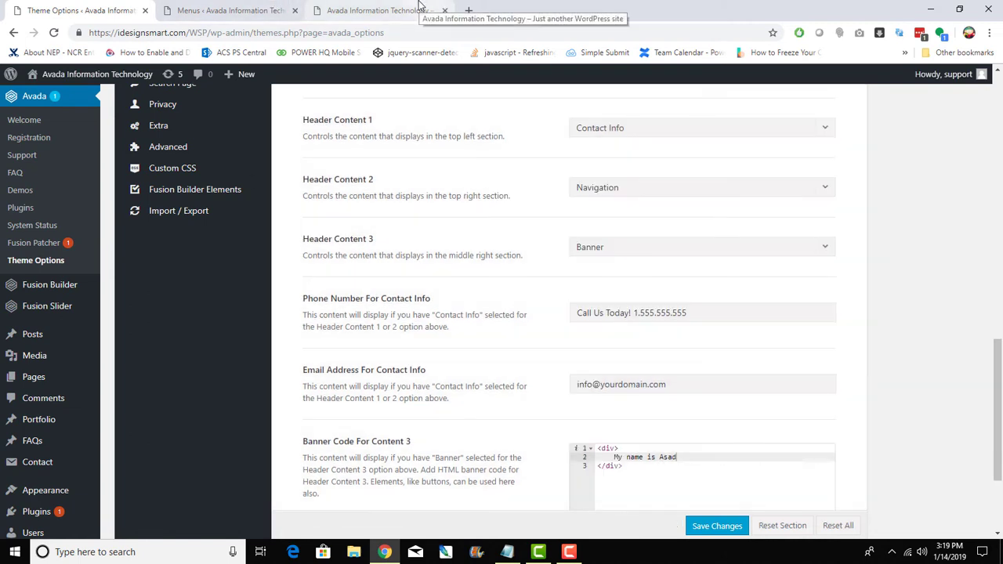
# Step: Reload the live site and inspect the custom banner text beside the logo
pyautogui.click(419, 9)
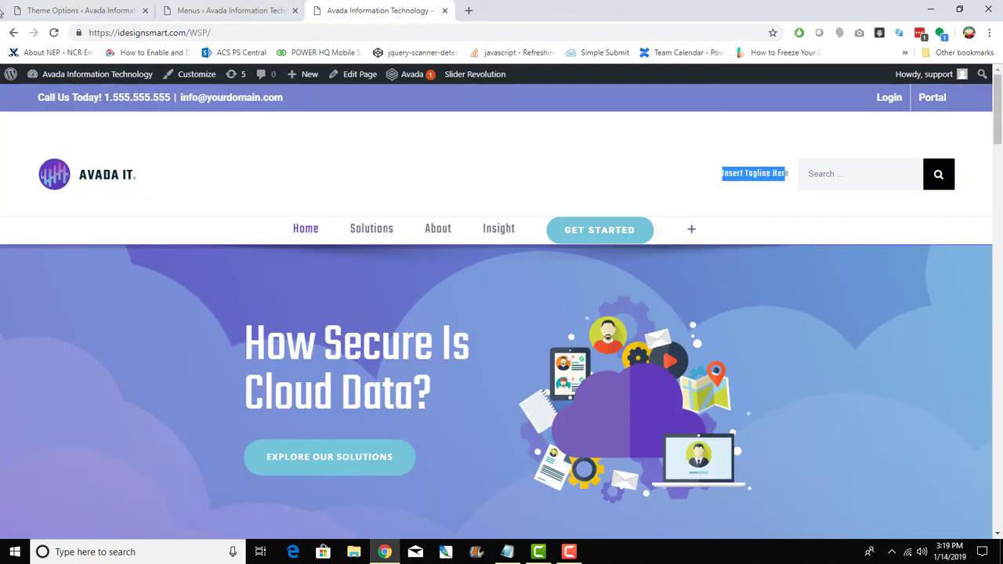
pyautogui.click(54, 32)
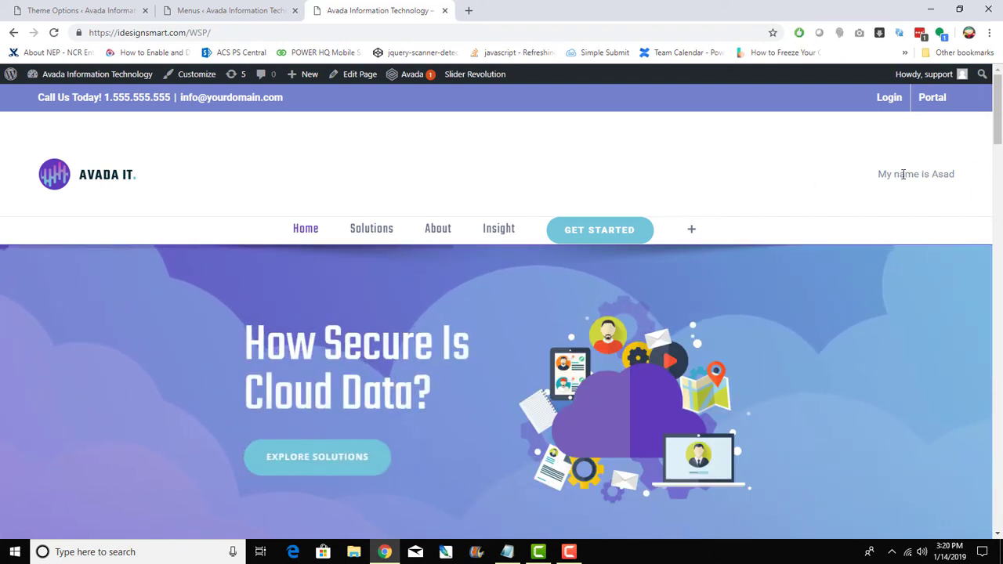
pyautogui.rightClick(909, 170)
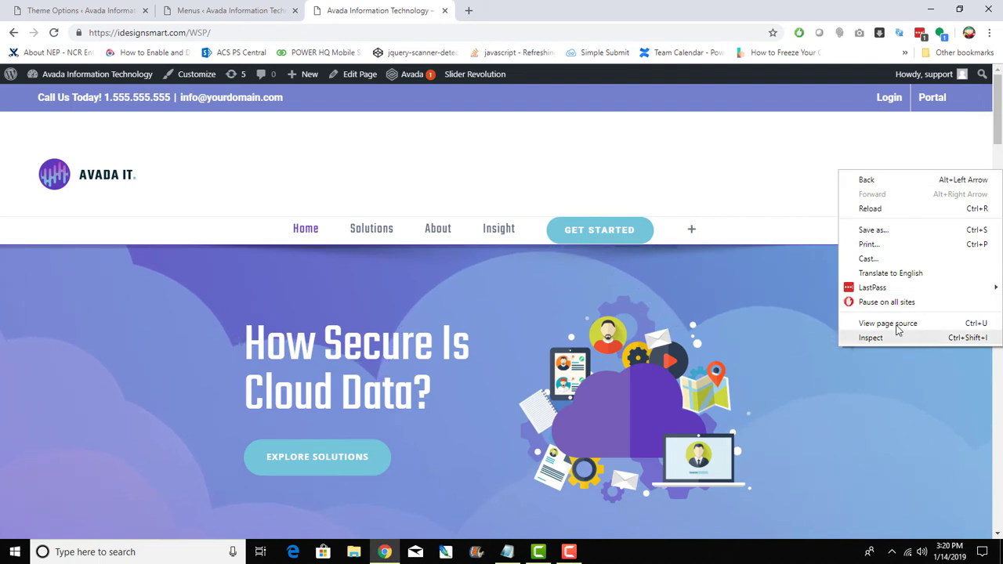
pyautogui.click(784, 159)
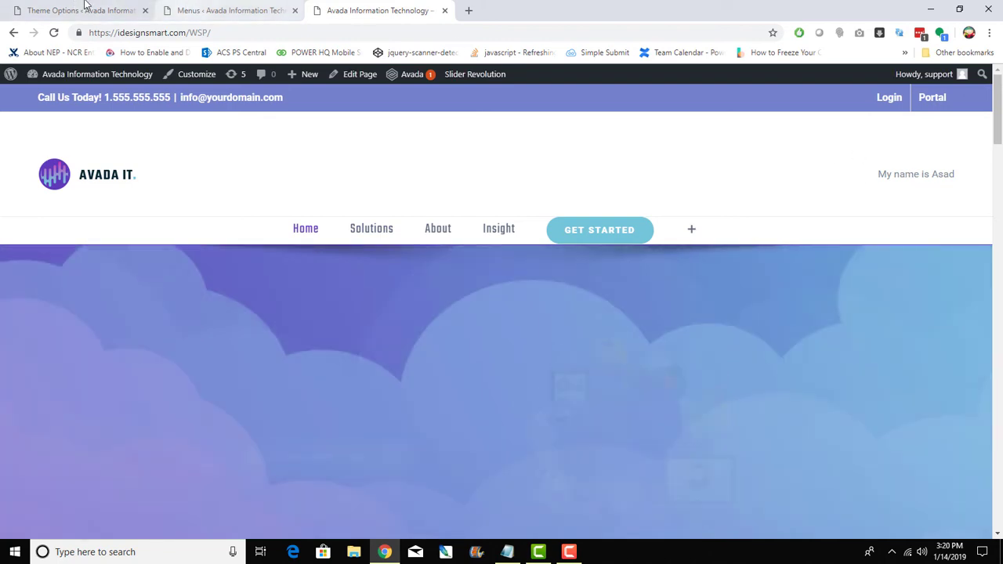
# Step: Compare the div markup in the banner code with the banner area of the live header
pyautogui.click(86, 9)
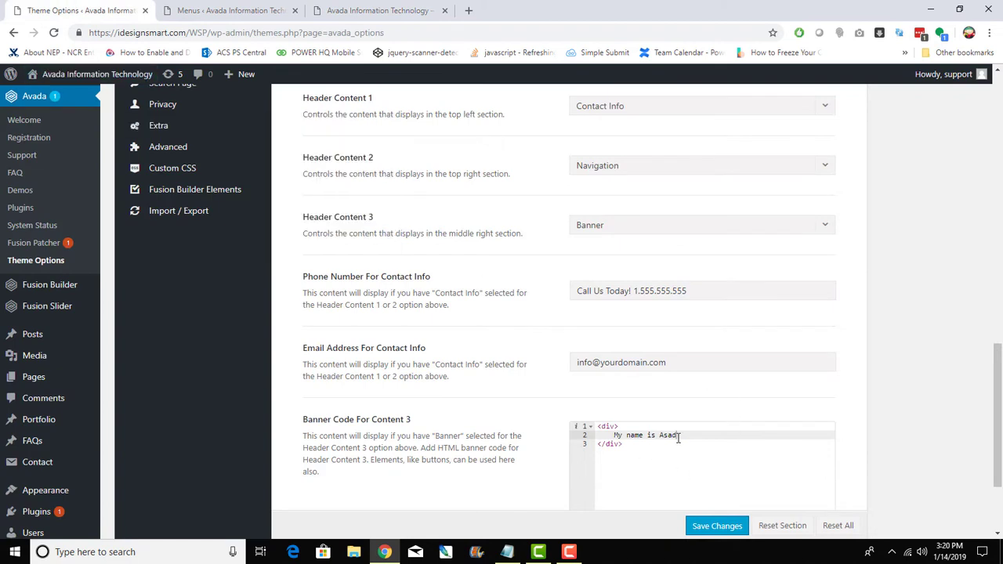
pyautogui.click(617, 425)
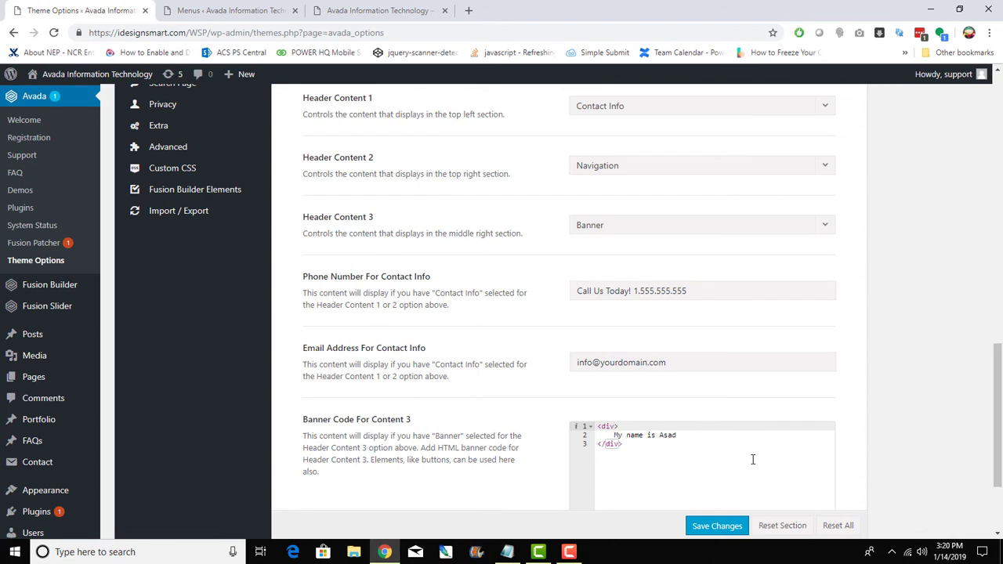
pyautogui.click(381, 10)
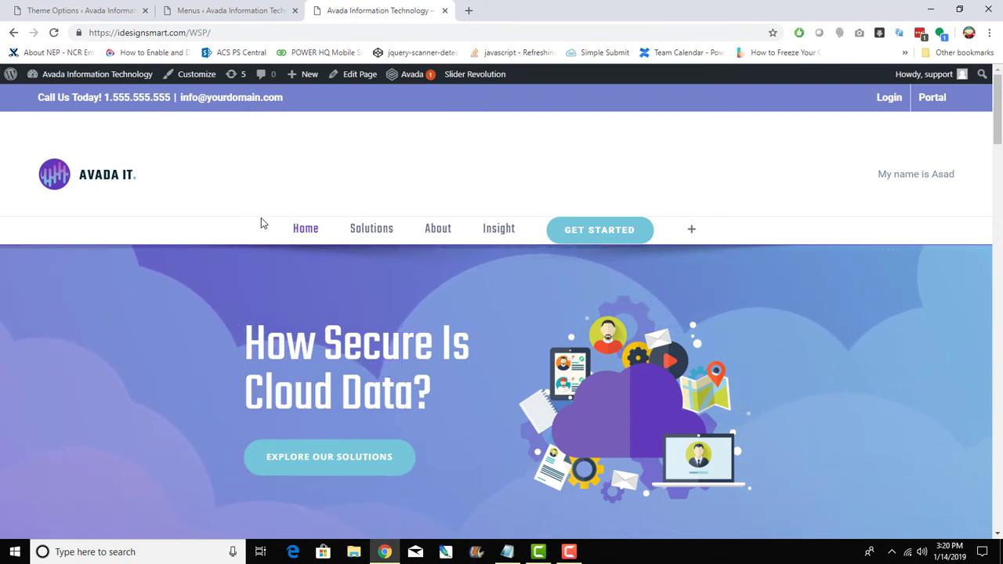
pyautogui.click(55, 7)
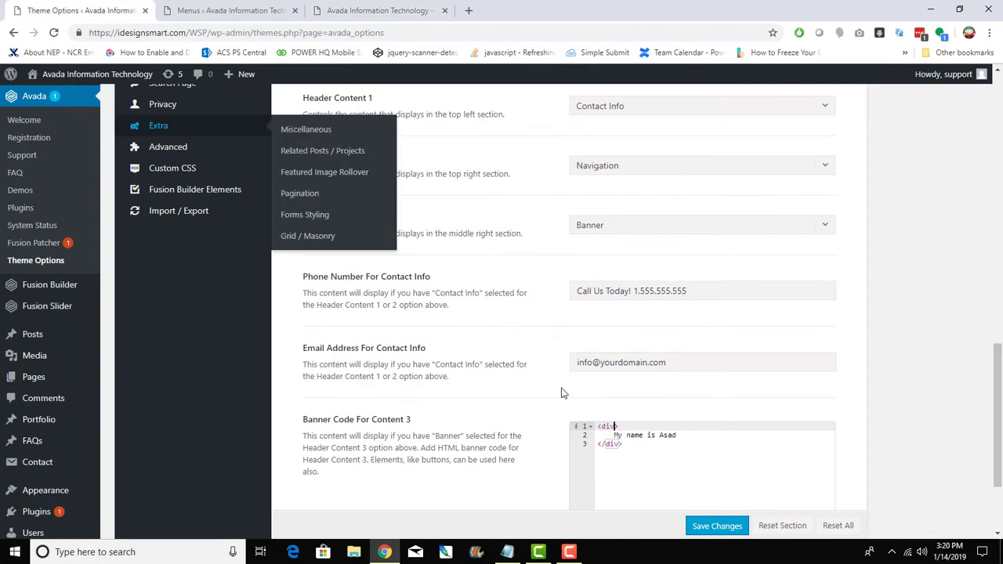
# Step: Select the fifth header layout, with the centered logo above the menu, and save the theme options
pyautogui.scroll(10, 574, 373)
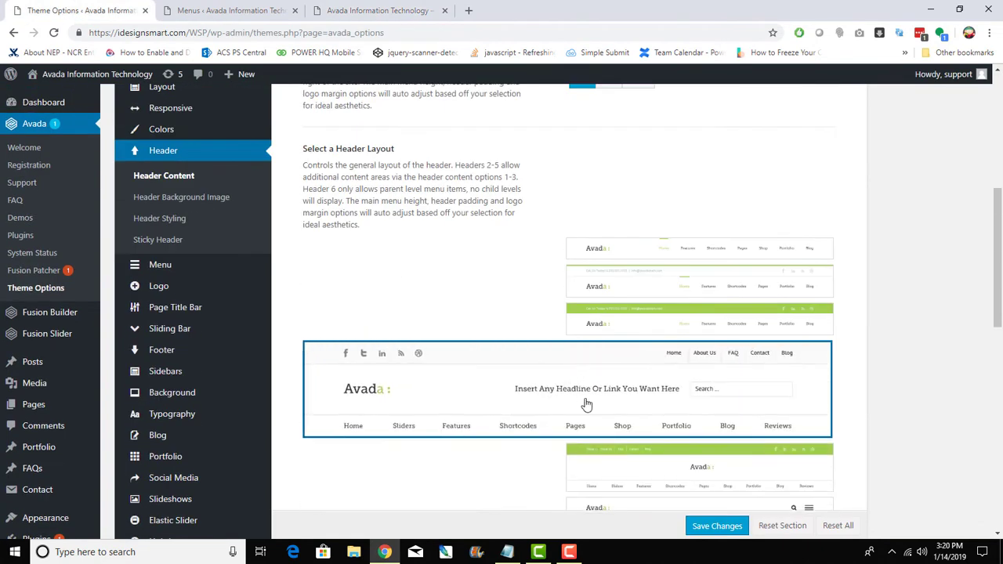
pyautogui.scroll(-3, 781, 395)
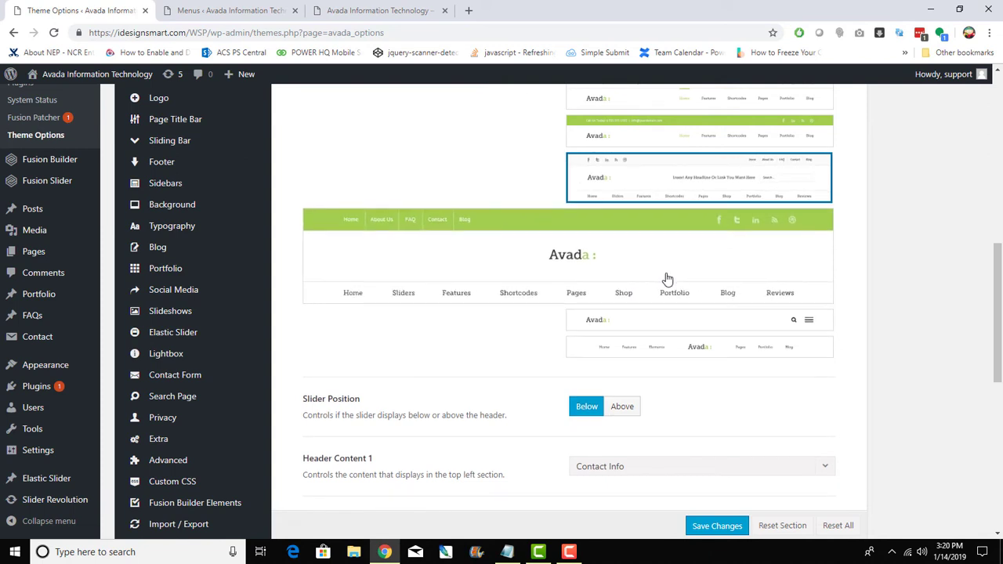
pyautogui.click(566, 262)
pyautogui.click(707, 525)
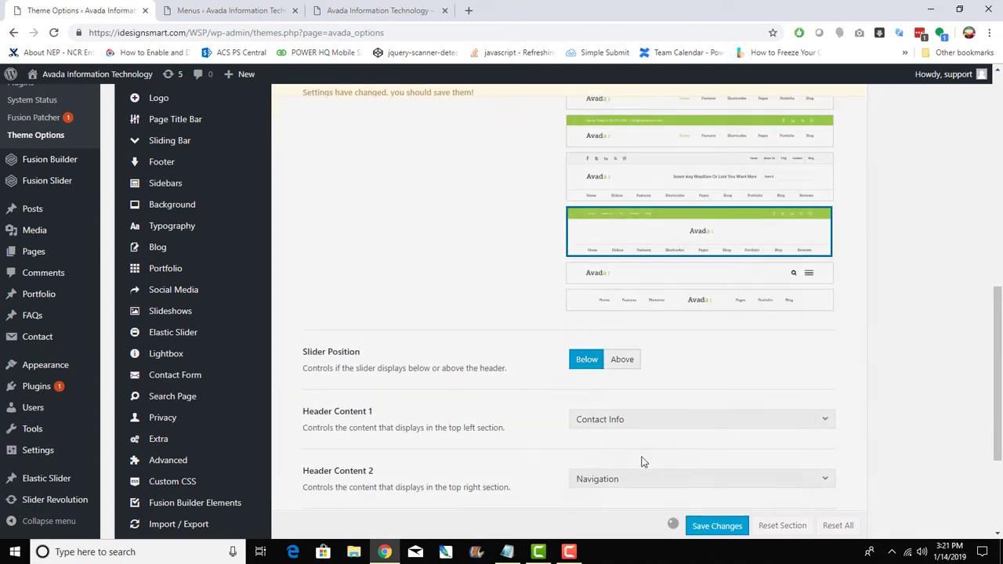
# Step: Reload the live site to check the logo position and review the header layout previews in the theme options
pyautogui.click(423, 10)
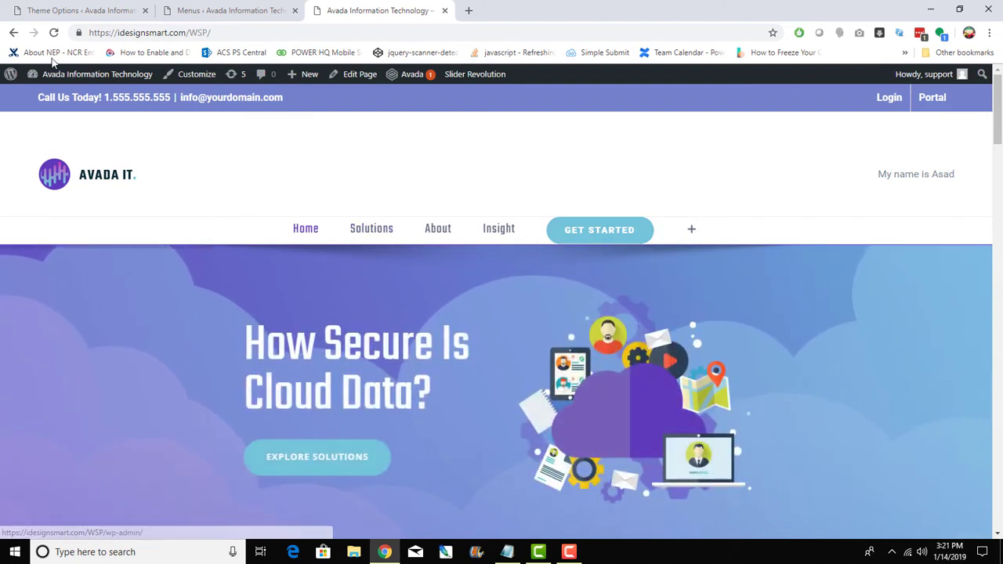
pyautogui.click(53, 32)
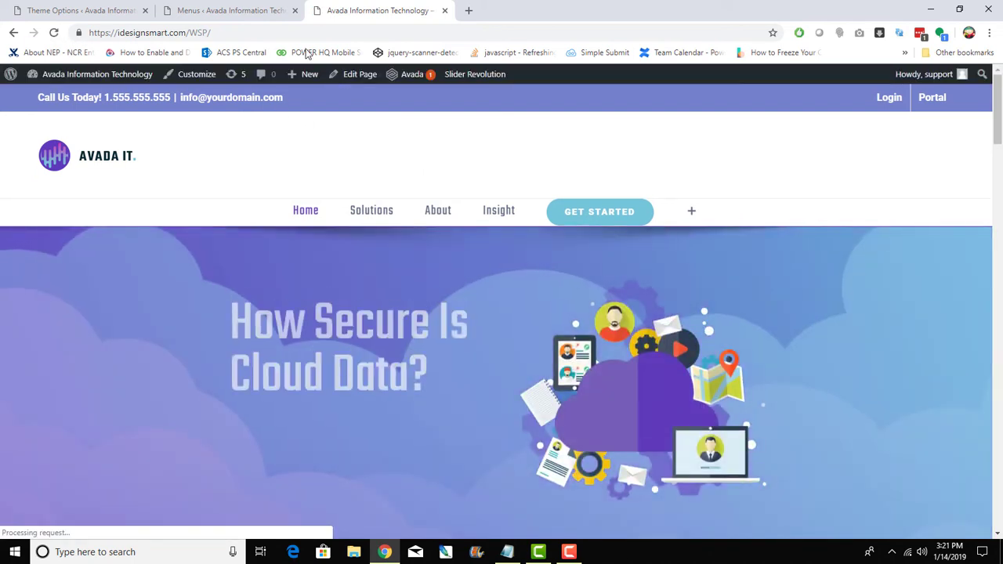
pyautogui.click(233, 9)
pyautogui.click(100, 11)
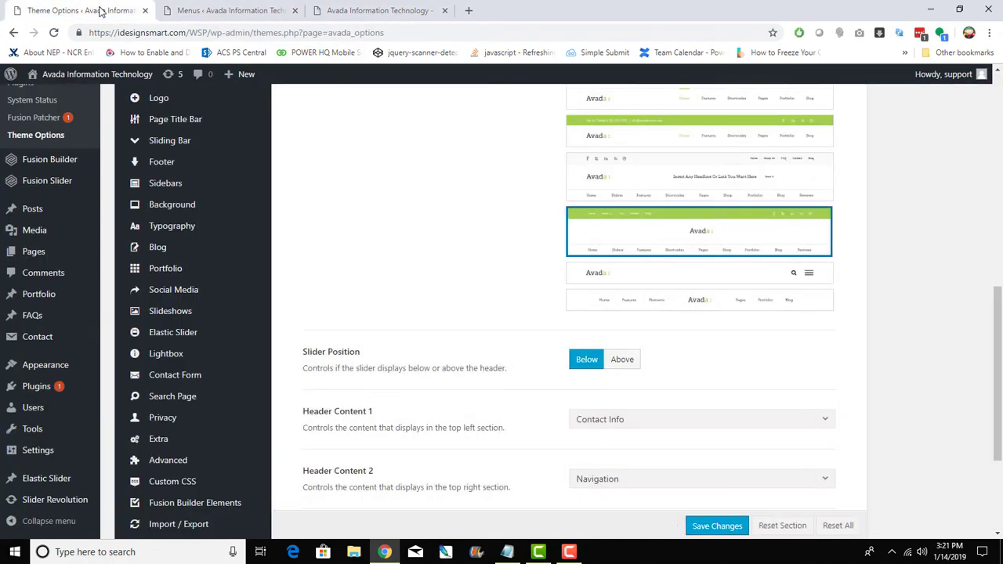
pyautogui.scroll(10, 590, 335)
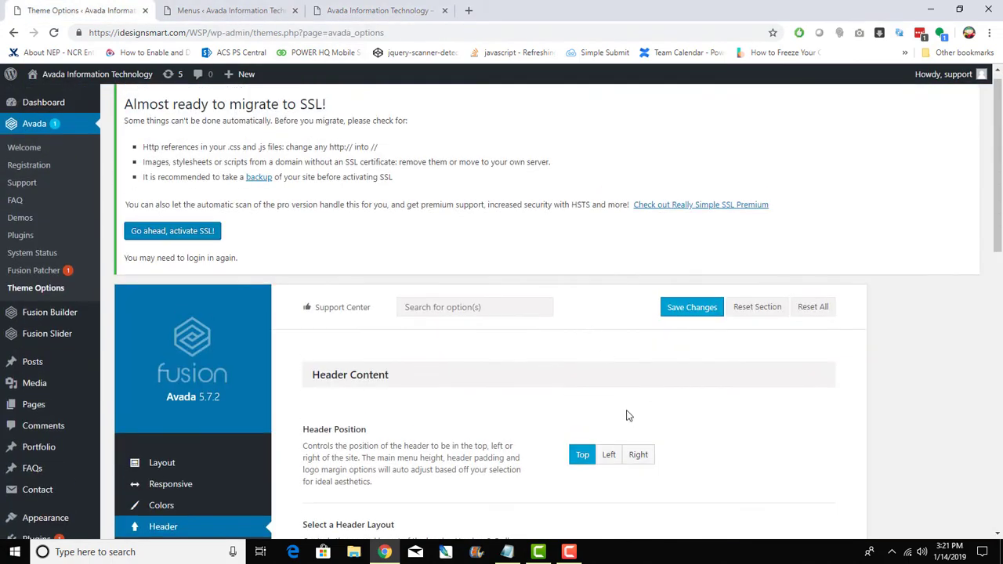
pyautogui.scroll(-2, 627, 415)
pyautogui.scroll(-4, 627, 416)
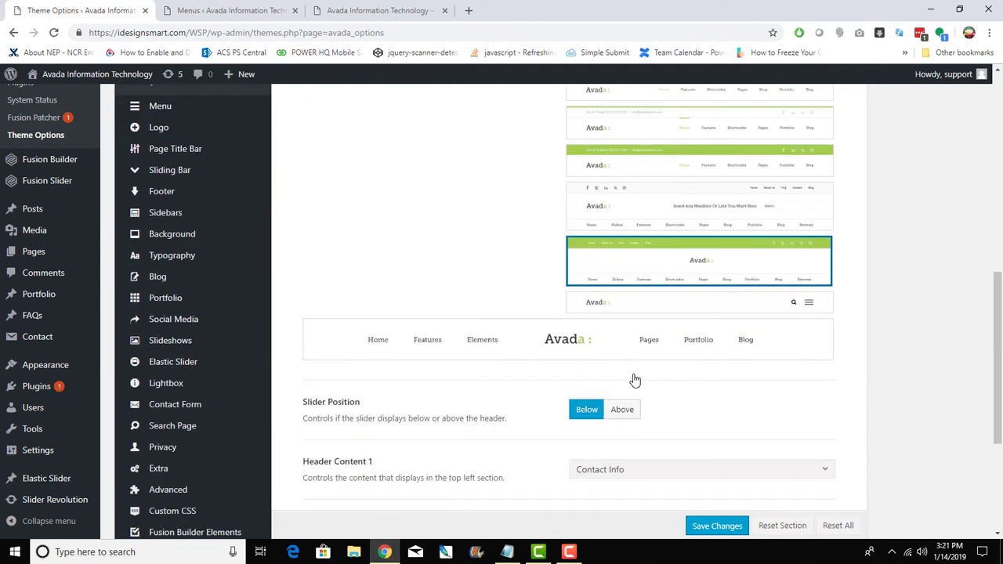
pyautogui.scroll(-1, 634, 378)
pyautogui.scroll(3, 619, 380)
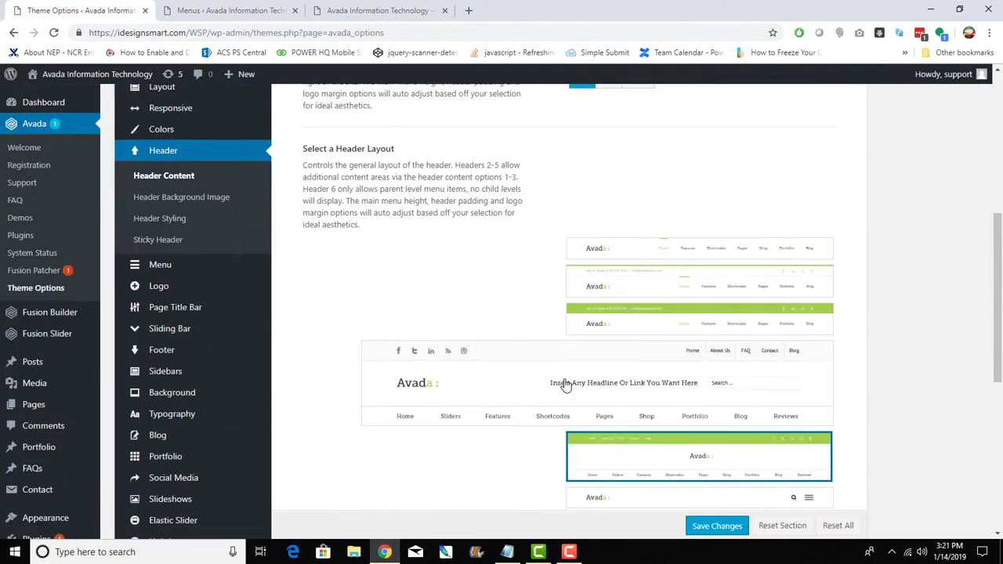
# Step: Set the Logo Alignment to Center, save the theme options, and reload the live site to check the header
pyautogui.click(175, 288)
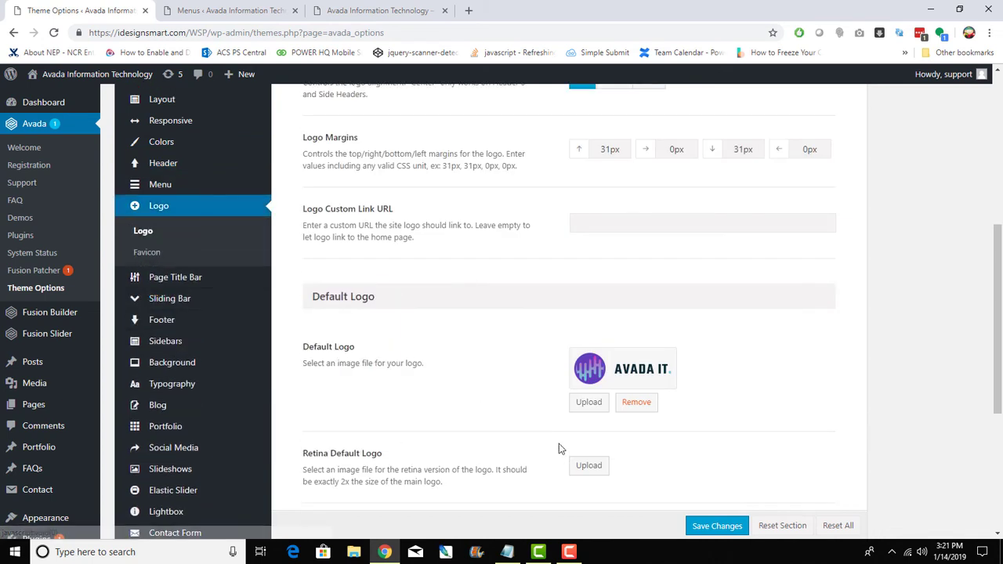
pyautogui.scroll(2, 559, 448)
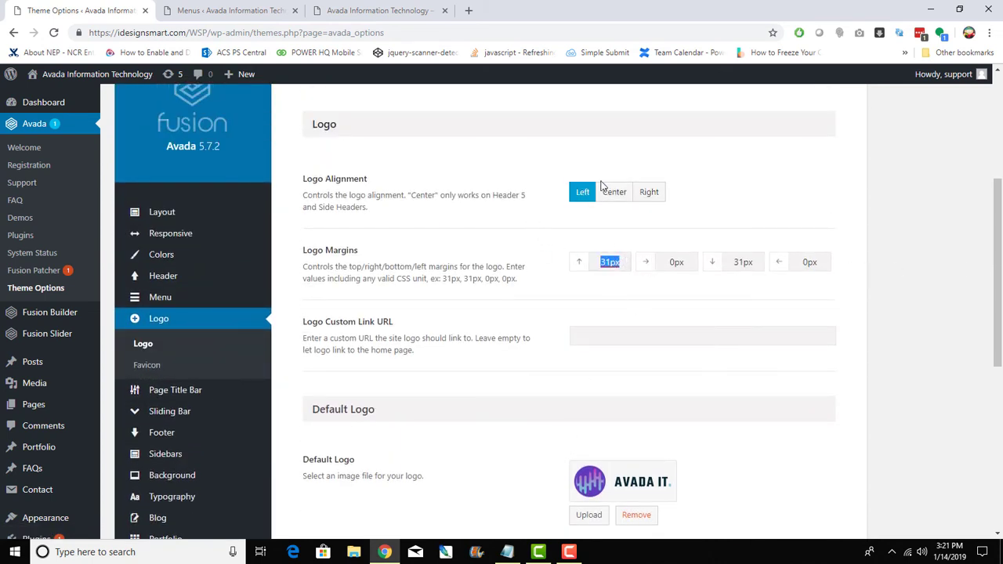
pyautogui.click(616, 204)
pyautogui.scroll(-3, 643, 455)
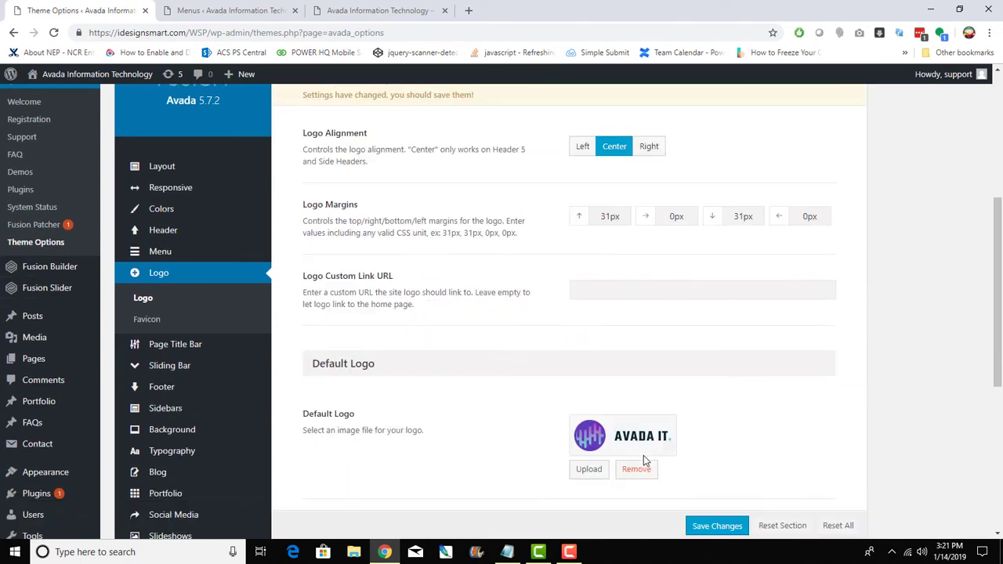
pyautogui.click(718, 526)
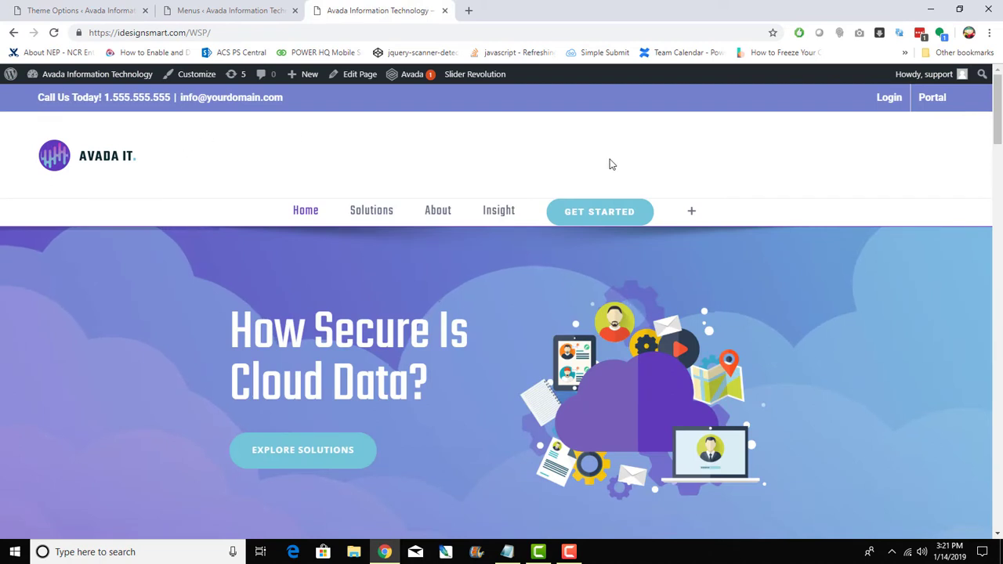
pyautogui.click(54, 33)
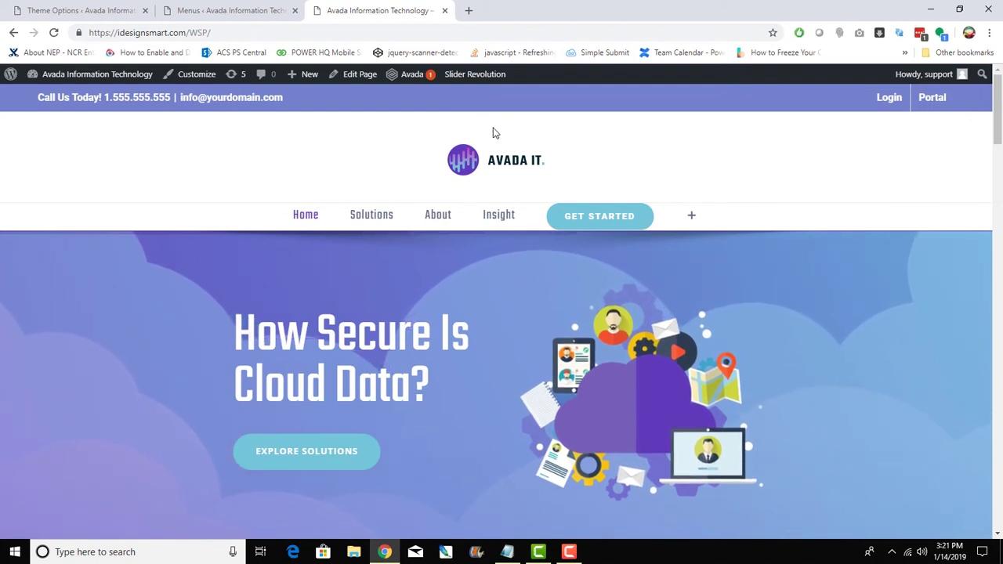
# Step: Set the logo's top margin to 10px and bottom margin to 0px, save the theme options, and reload the live site
pyautogui.click(78, 10)
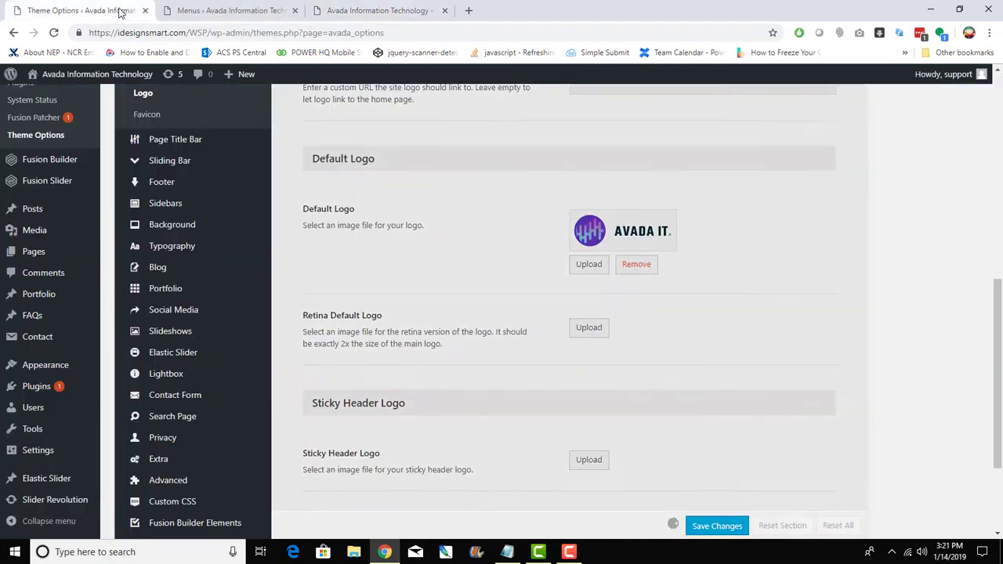
pyautogui.scroll(5, 621, 368)
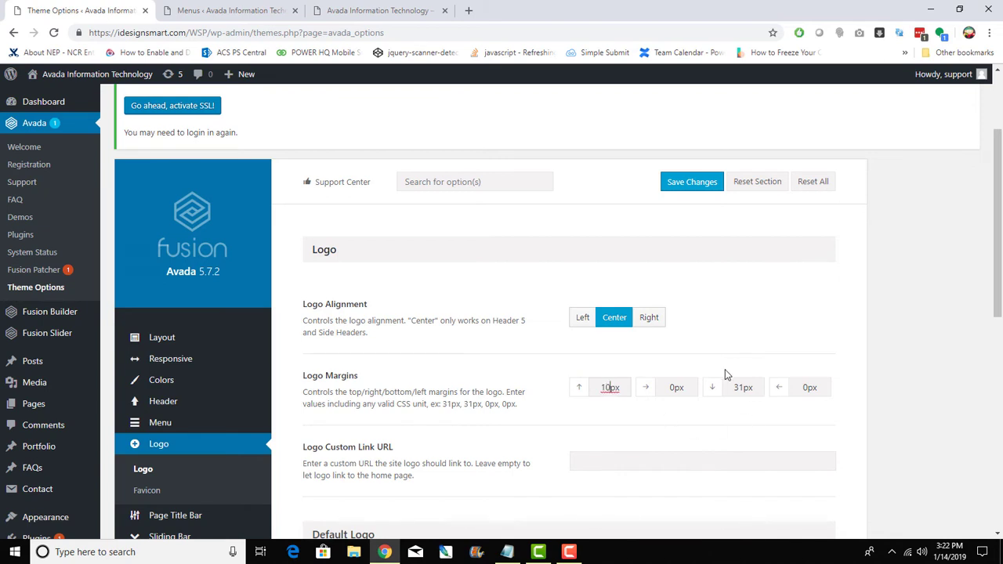
pyautogui.moveTo(743, 389); pyautogui.dragTo(734, 390)
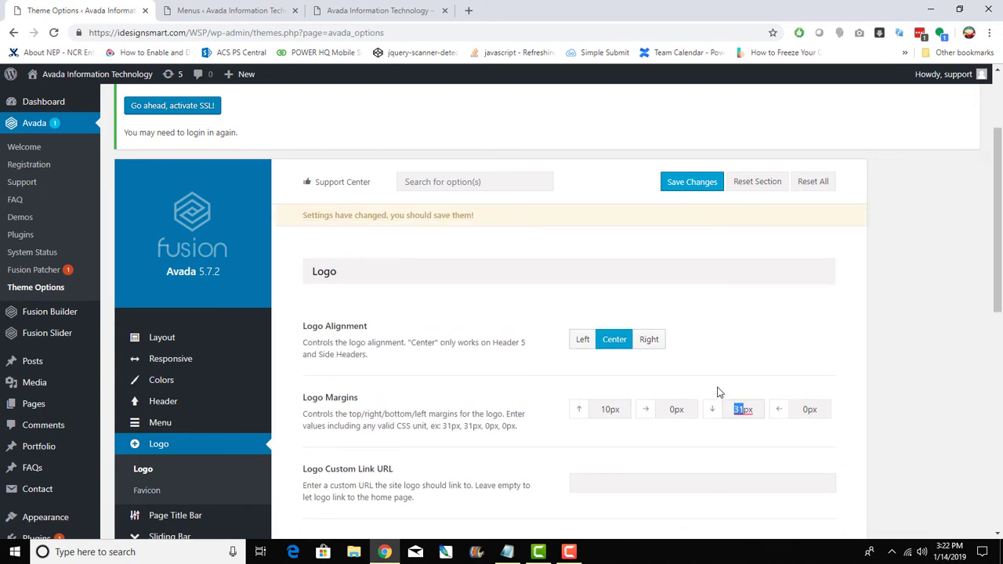
pyautogui.click(711, 185)
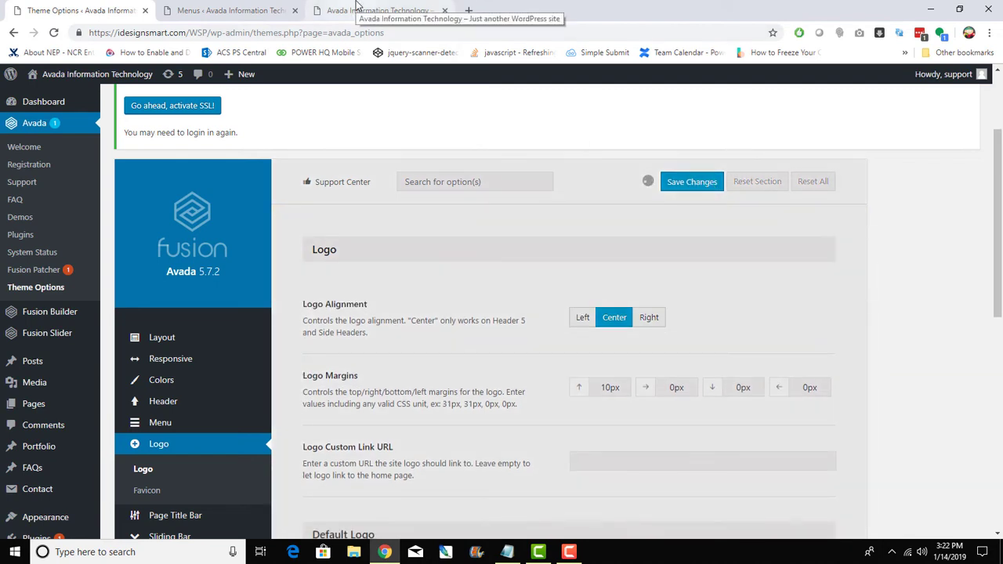
pyautogui.click(368, 10)
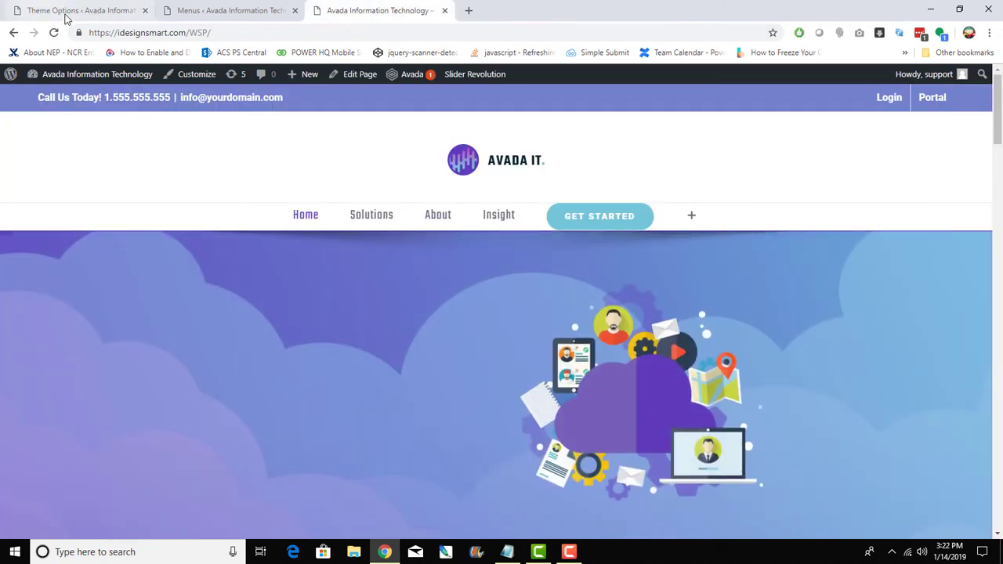
pyautogui.click(54, 33)
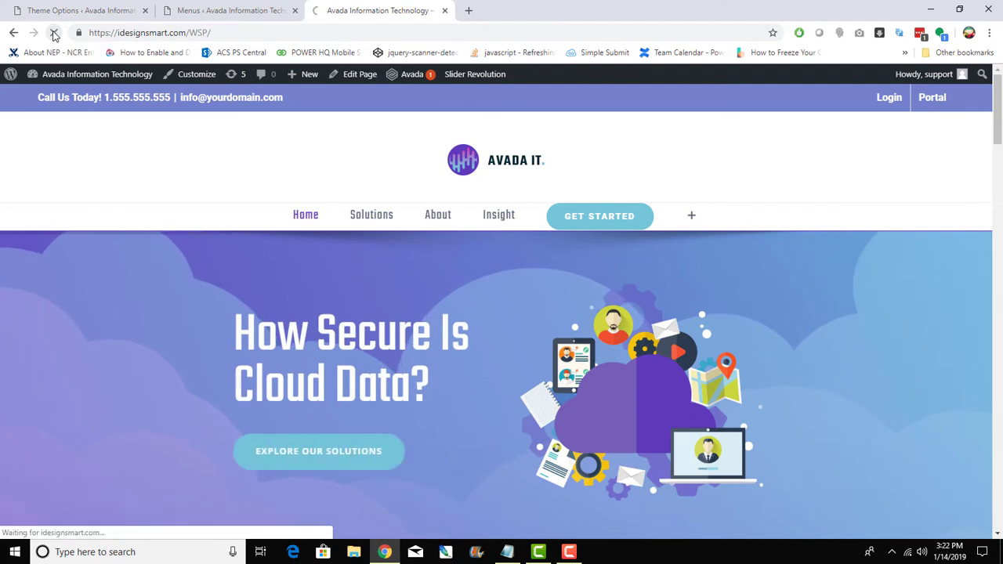
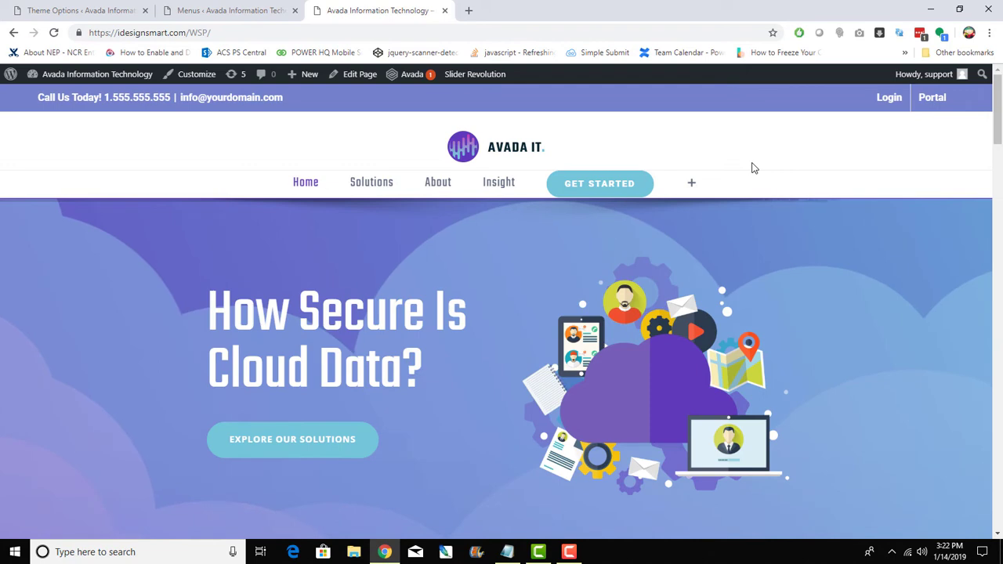
# Step: Set the Logo Alignment to Left in the theme options and save the change
pyautogui.click(114, 10)
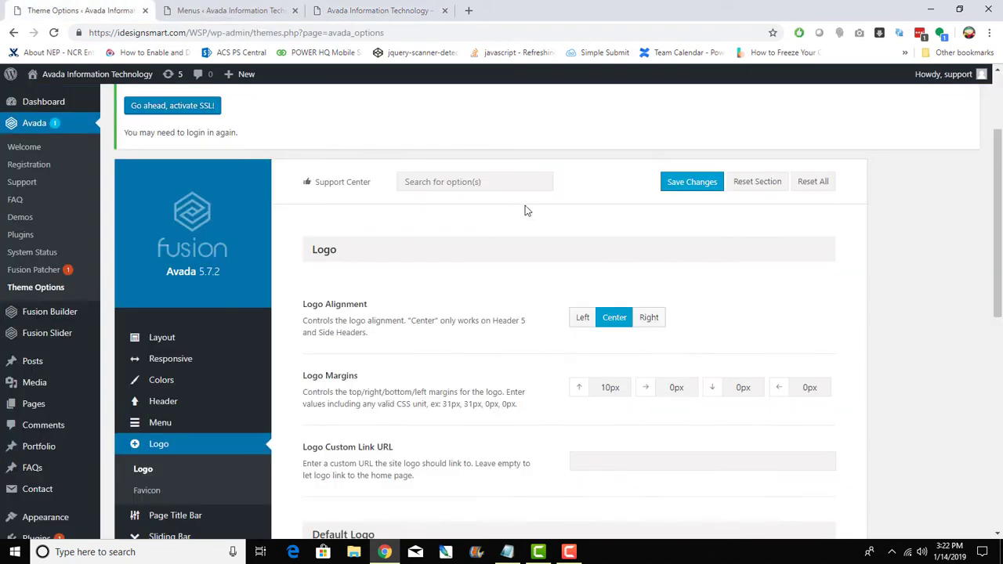
pyautogui.click(580, 321)
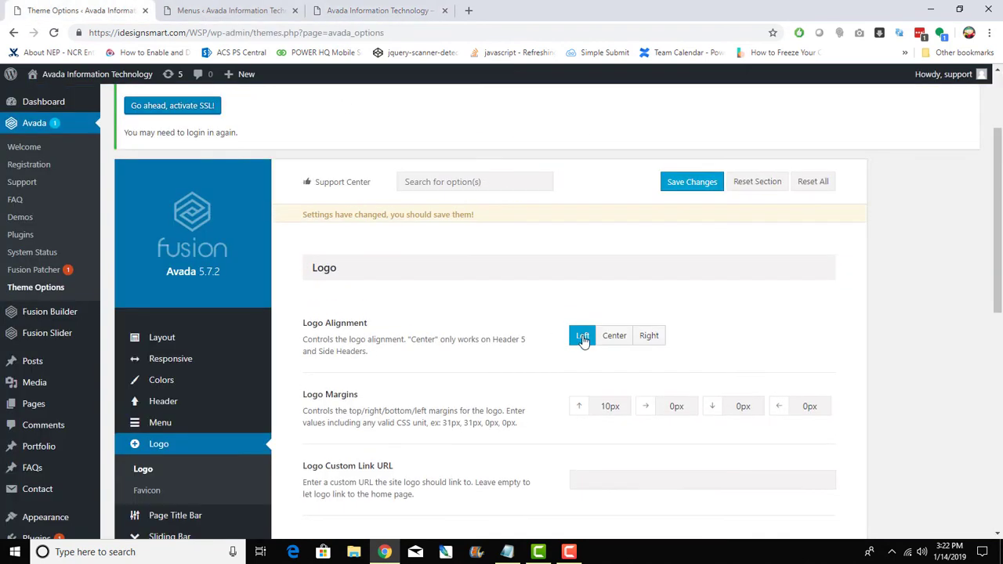
pyautogui.click(691, 182)
# Step: Select the sixth header layout, with the search and hamburger symbols, save the theme options, and reload the live site
pyautogui.moveTo(201, 400)
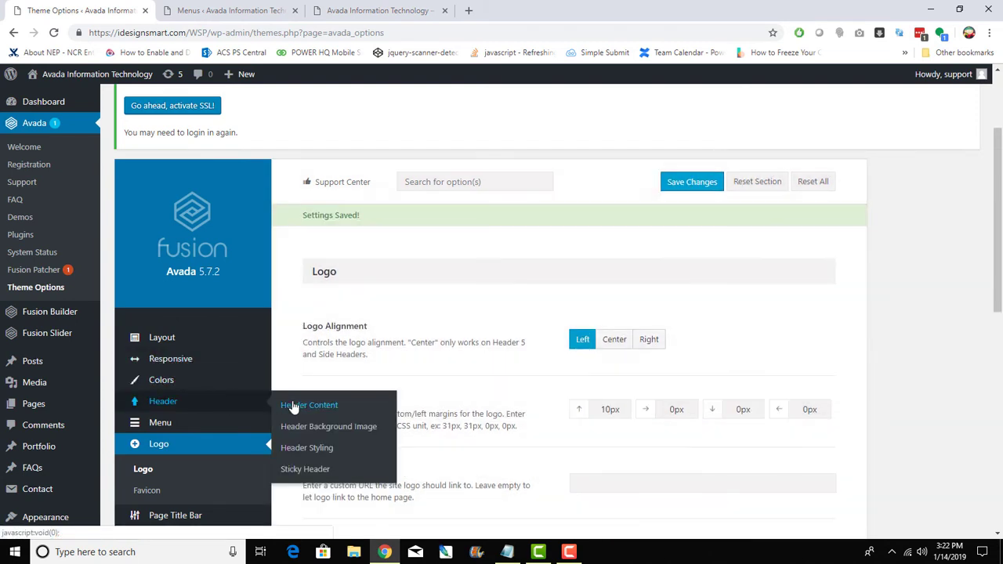
pyautogui.click(293, 407)
pyautogui.scroll(-5, 448, 394)
pyautogui.scroll(-1, 454, 390)
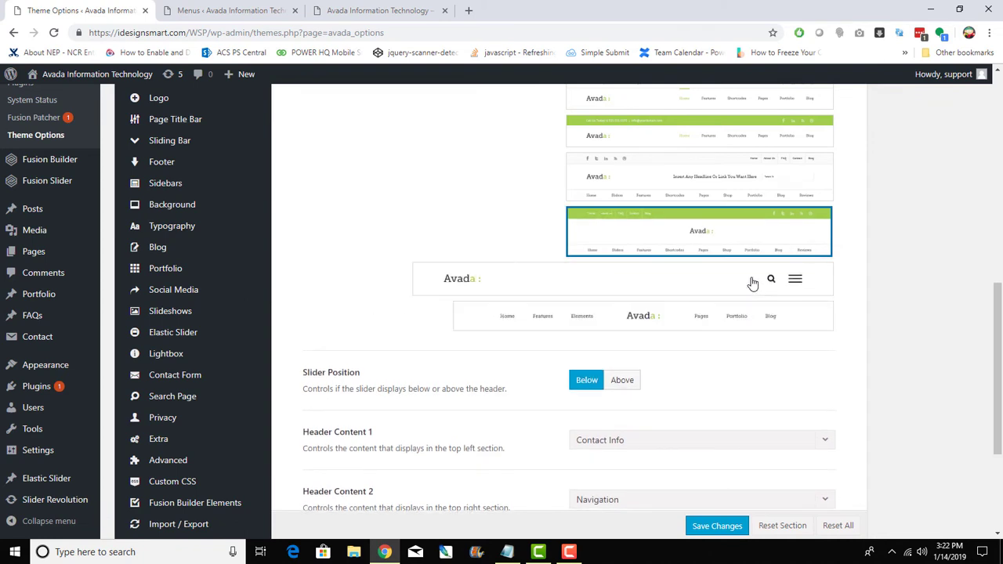
pyautogui.click(652, 288)
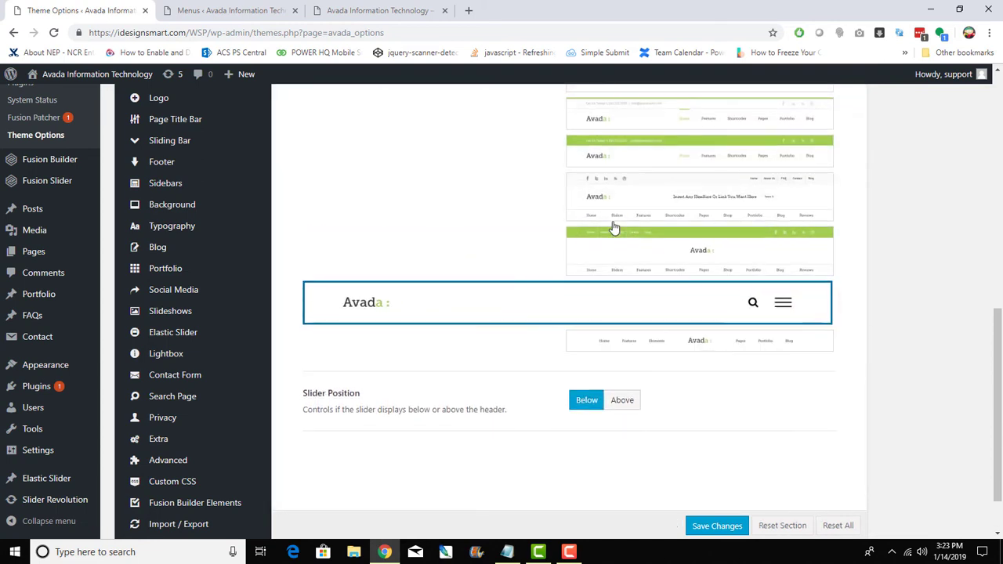
pyautogui.click(326, 7)
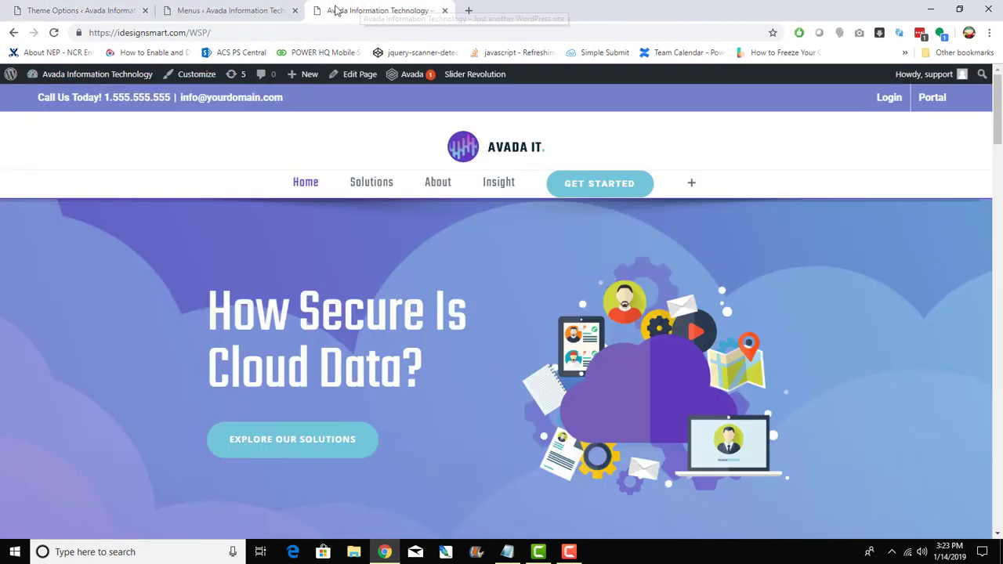
pyautogui.click(54, 32)
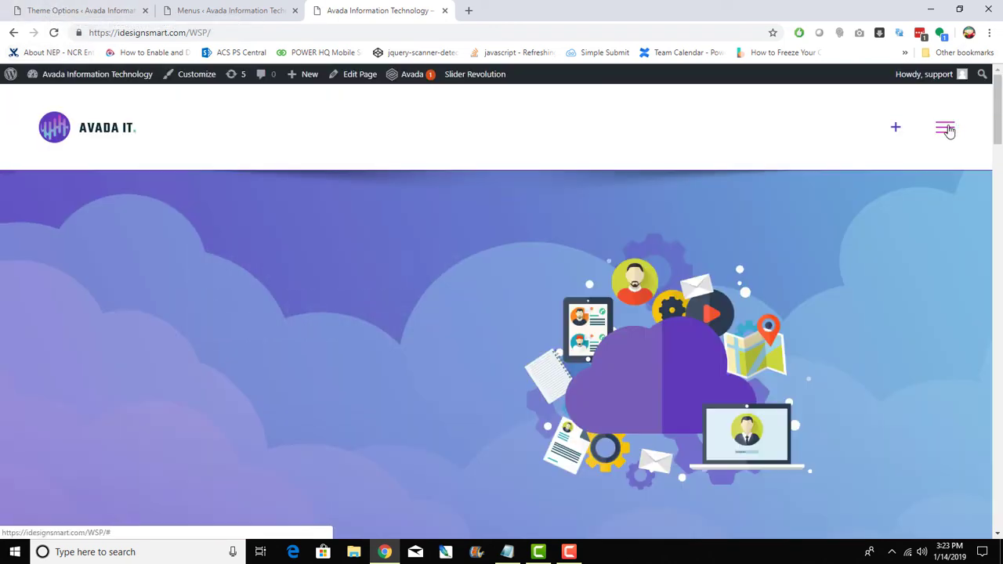
# Step: Expand the hamburger menu in the live header, check how it overlays the page content, and collapse it
pyautogui.click(950, 130)
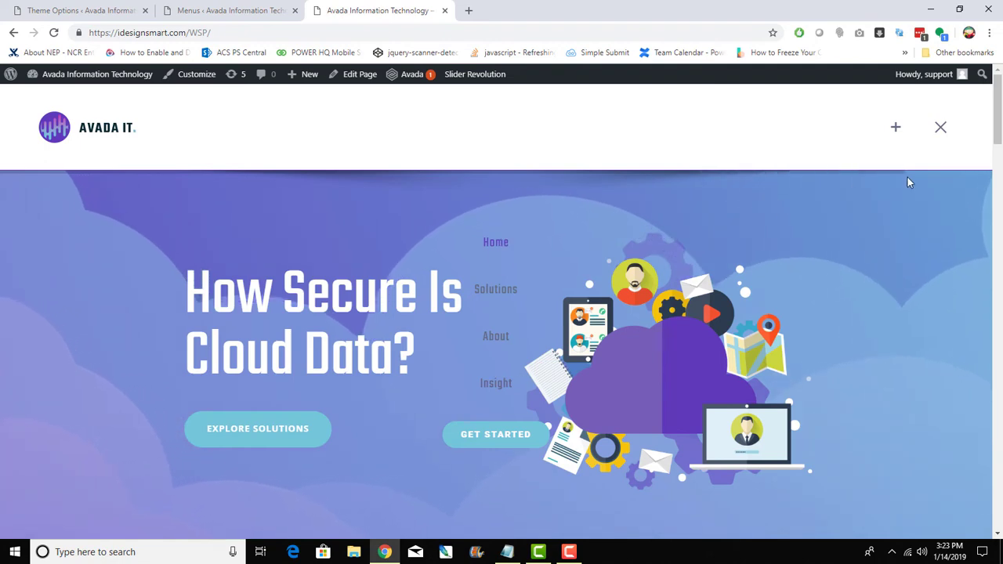
pyautogui.scroll(-6, 817, 265)
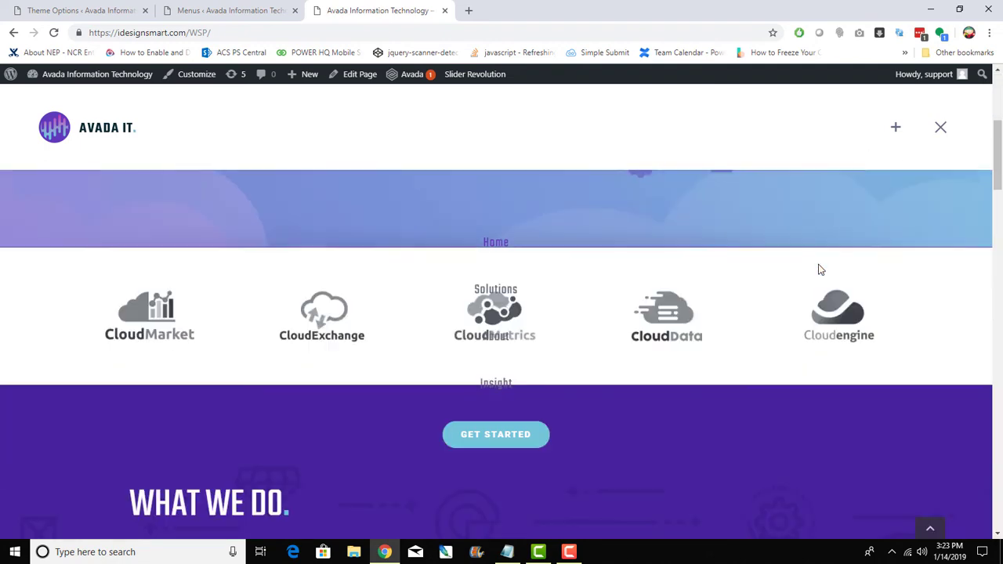
pyautogui.scroll(6, 818, 270)
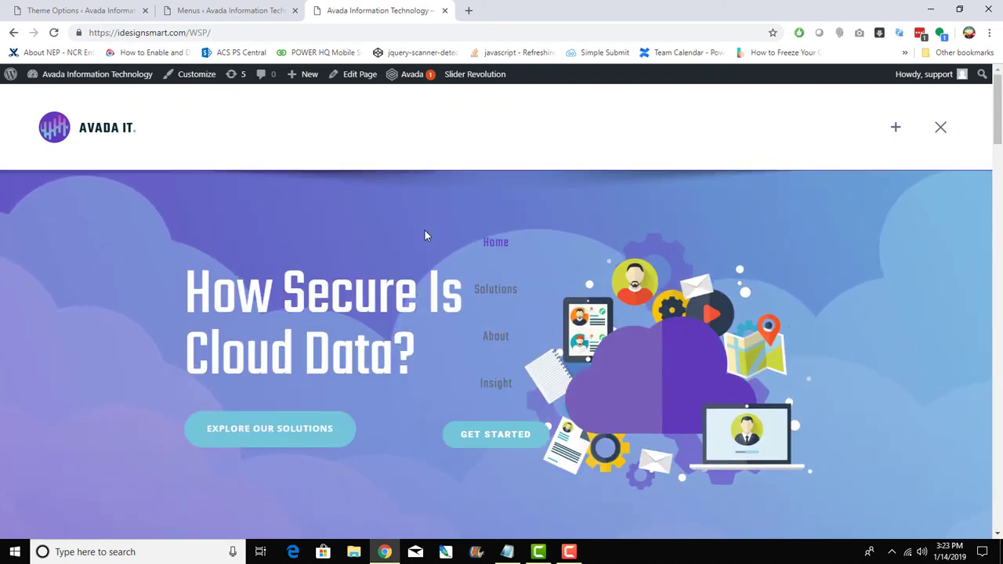
pyautogui.click(942, 130)
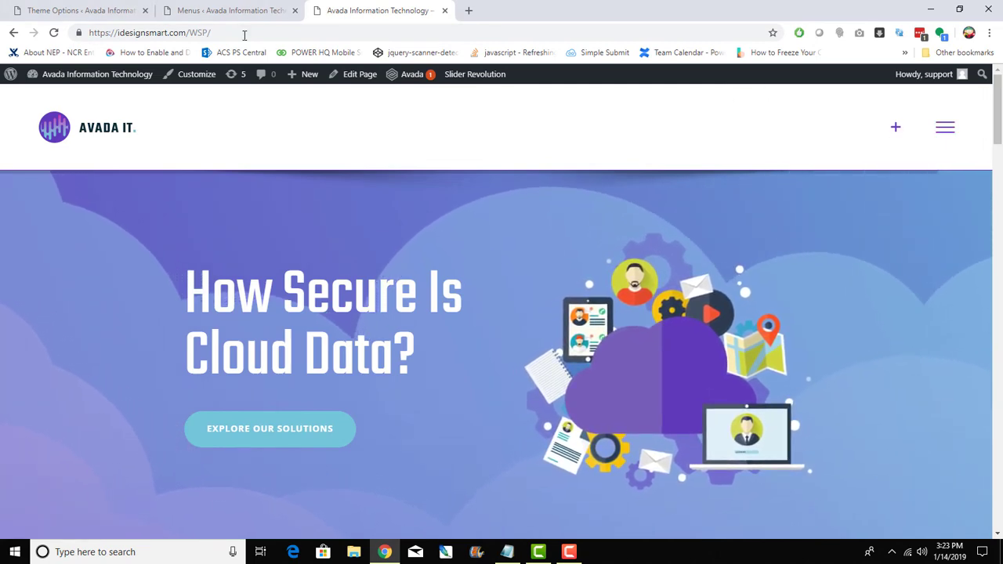
# Step: Check the Header Content options and menu locations, then open and close the sliding bar from the live header's plus sign
pyautogui.click(79, 10)
pyautogui.scroll(10, 561, 320)
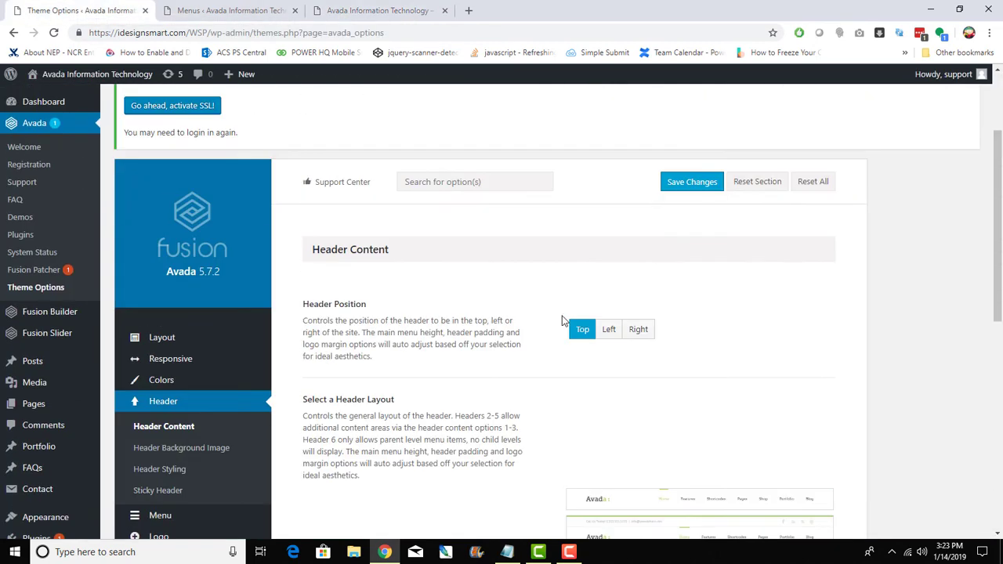
pyautogui.click(196, 10)
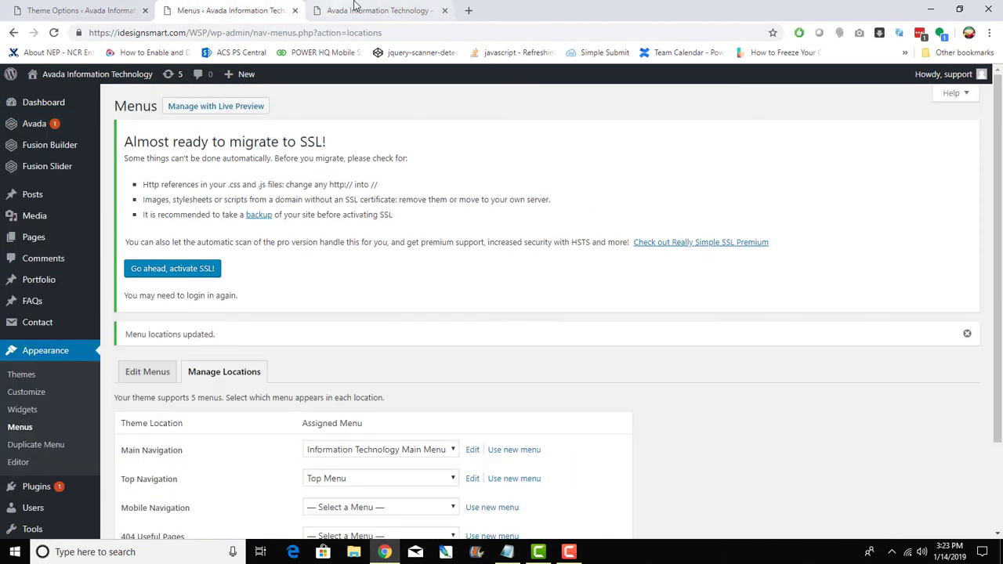
pyautogui.click(376, 10)
pyautogui.click(895, 130)
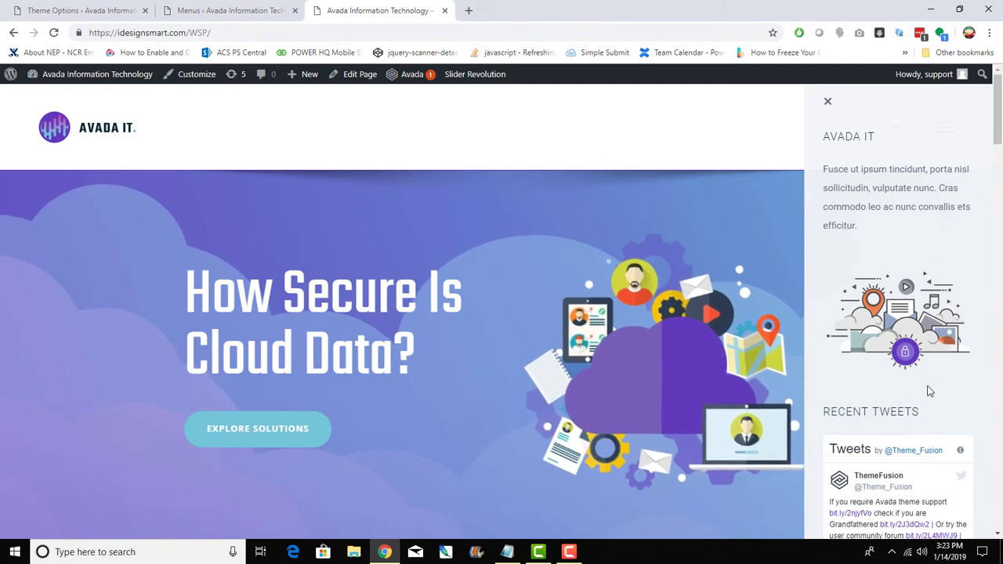
pyautogui.click(831, 102)
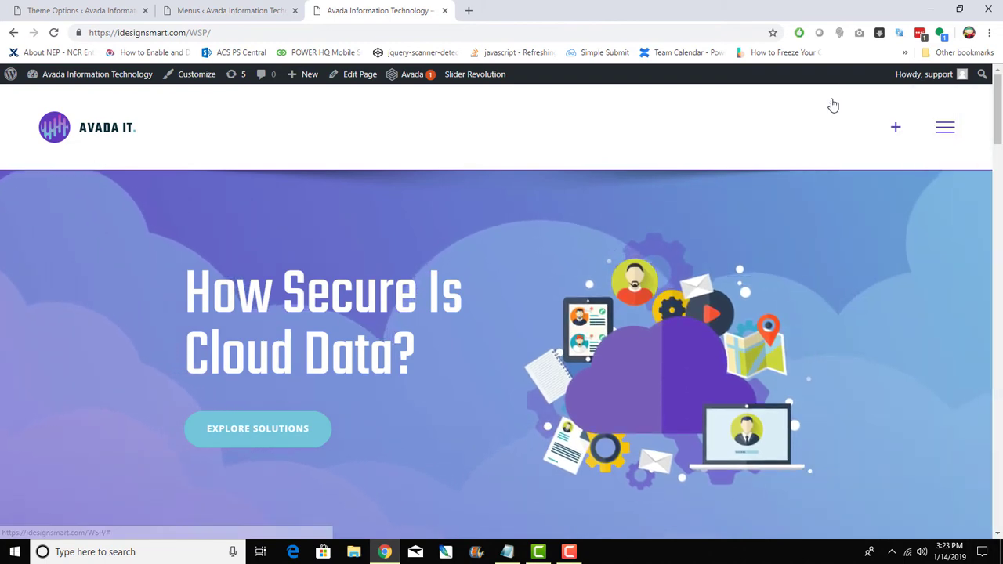
# Step: Search the theme options for "toggle"
pyautogui.click(27, 4)
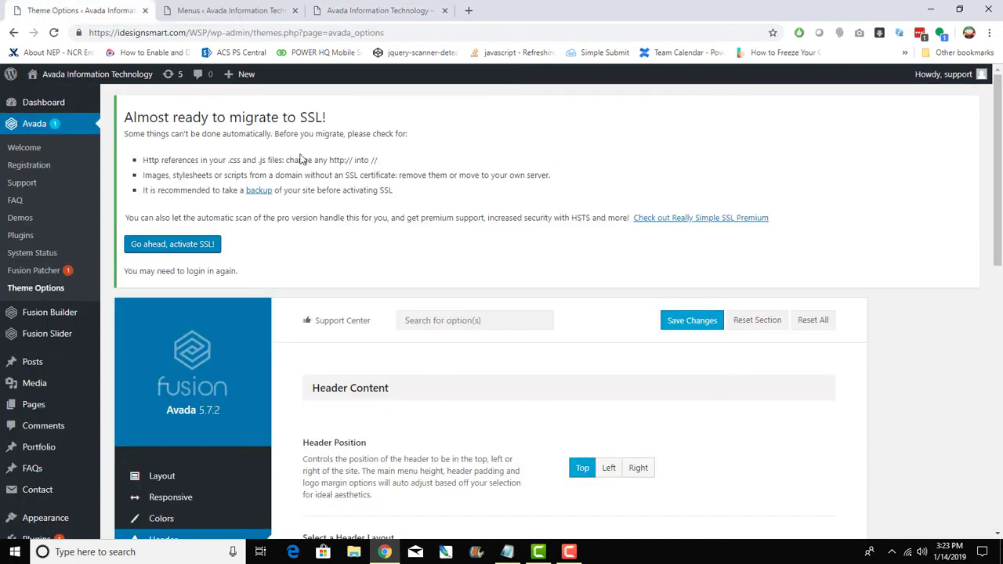
pyautogui.scroll(-1, 427, 399)
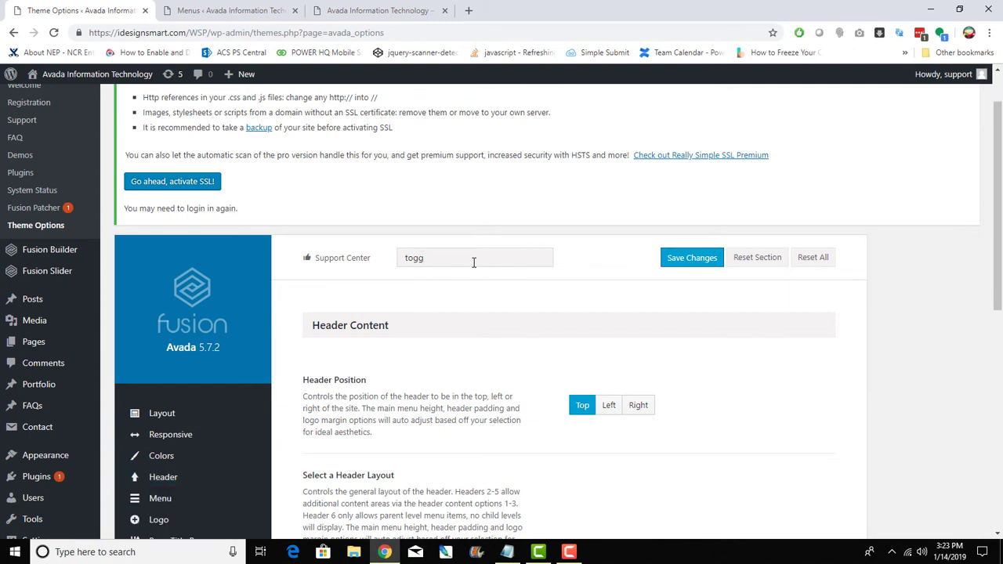
pyautogui.write('le')
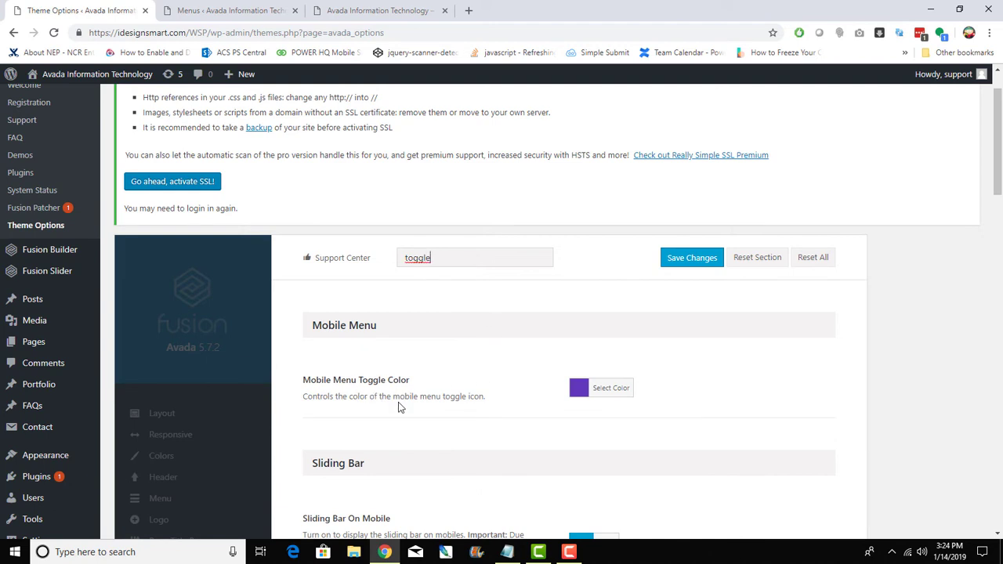
# Step: Examine the toggle options under Mobile Menu, Sliding Bar and Fusion Builder Elements for one that controls the header's plus sign
pyautogui.scroll(-2, 398, 408)
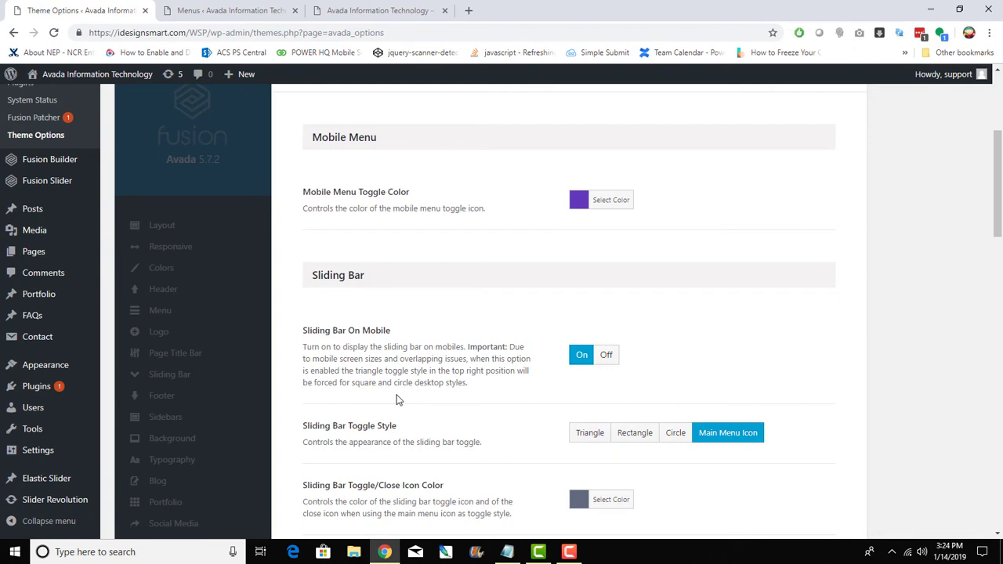
pyautogui.scroll(-4, 397, 400)
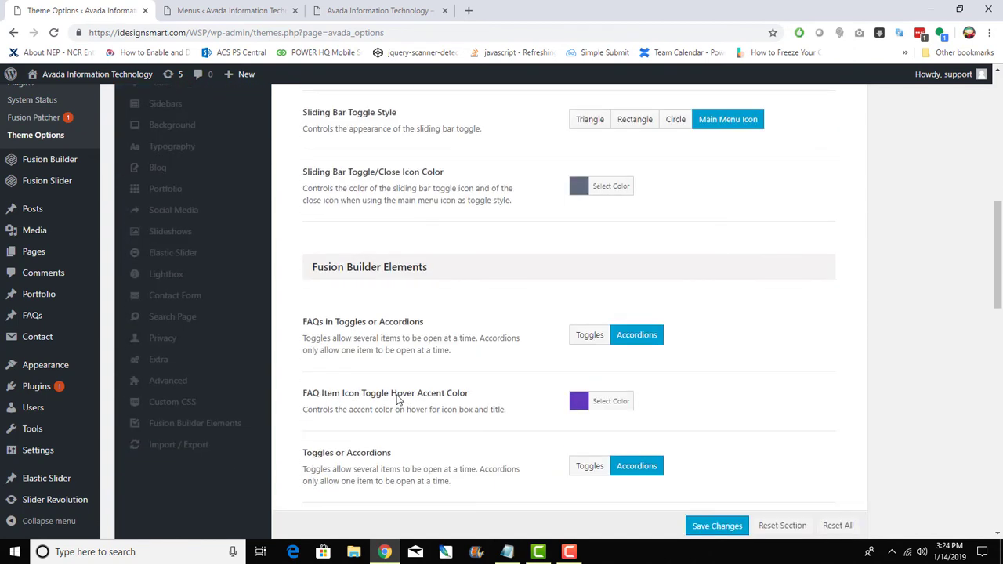
pyautogui.scroll(-10, 398, 395)
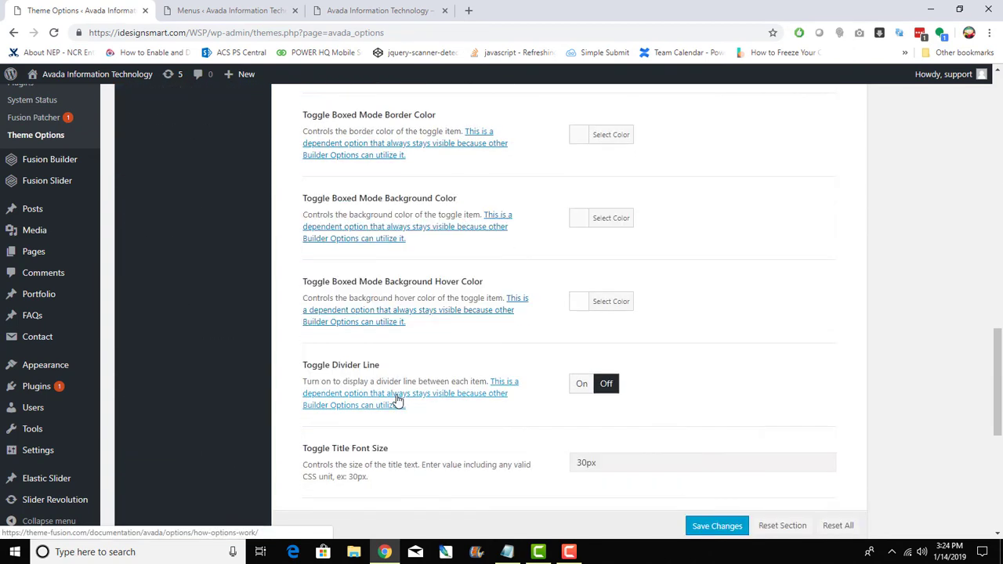
pyautogui.scroll(5, 396, 399)
pyautogui.scroll(-3, 397, 399)
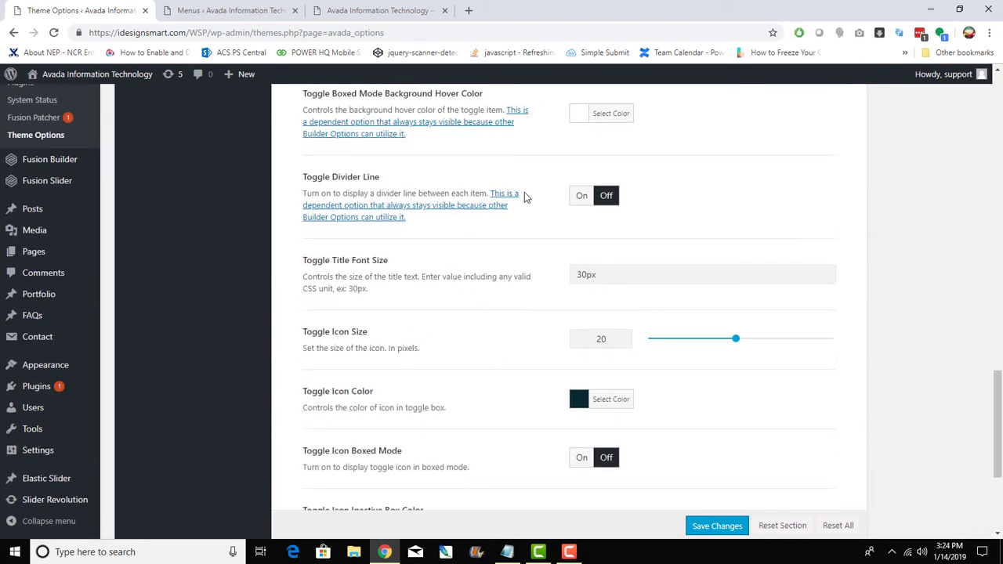
pyautogui.rightClick(605, 363)
pyautogui.scroll(-2, 833, 380)
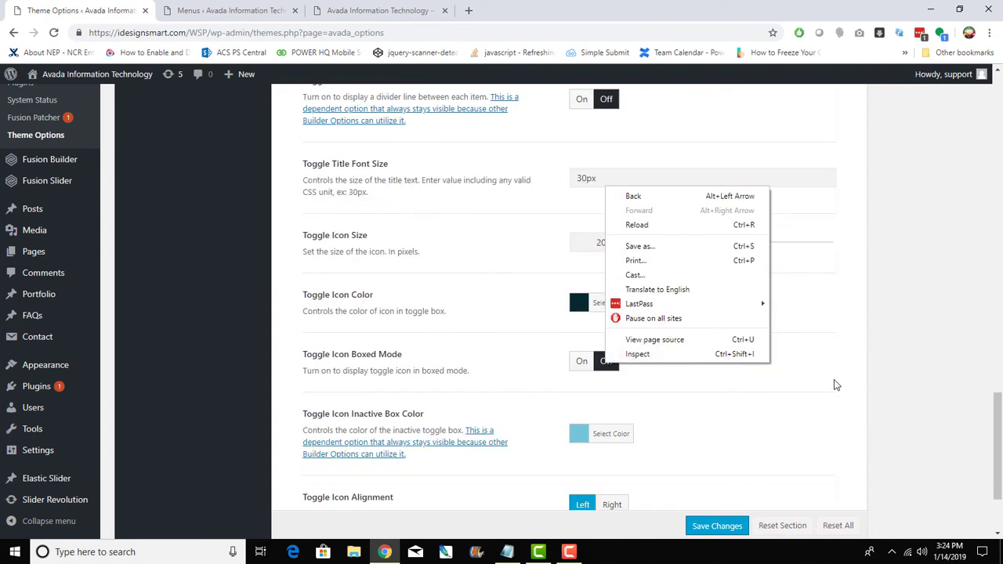
pyautogui.click(836, 381)
pyautogui.scroll(-1, 837, 382)
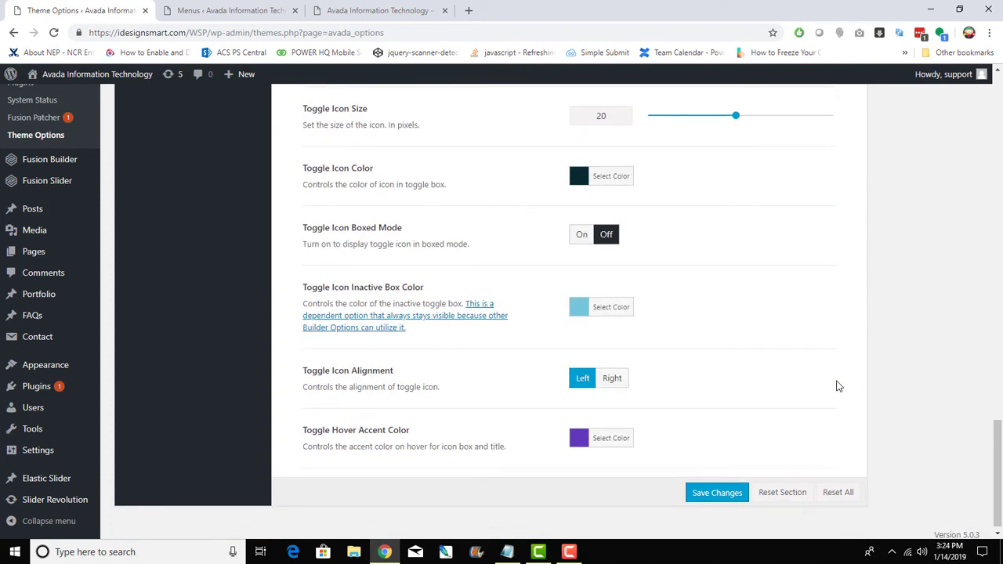
pyautogui.scroll(6, 836, 385)
pyautogui.scroll(4, 836, 385)
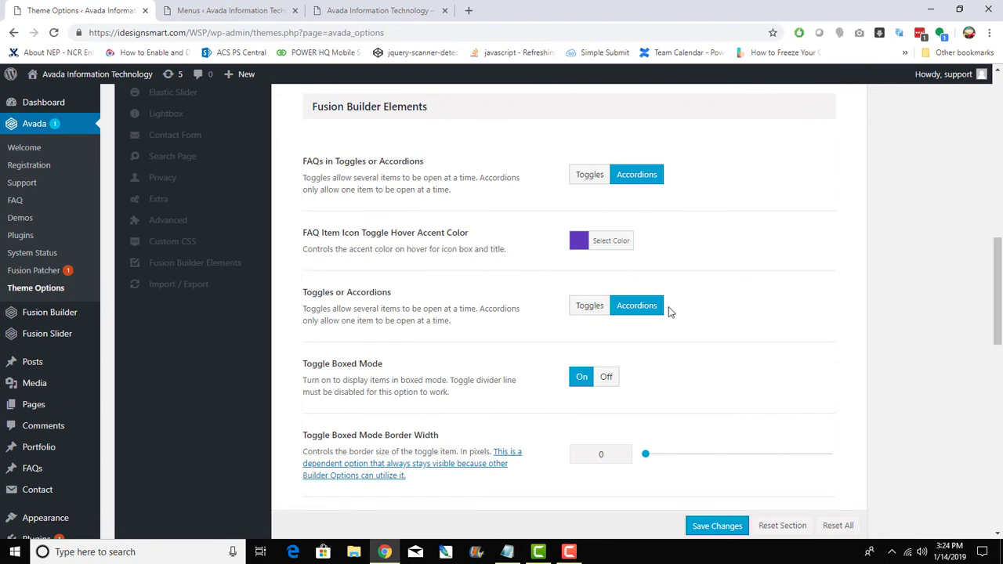
pyautogui.scroll(2, 460, 252)
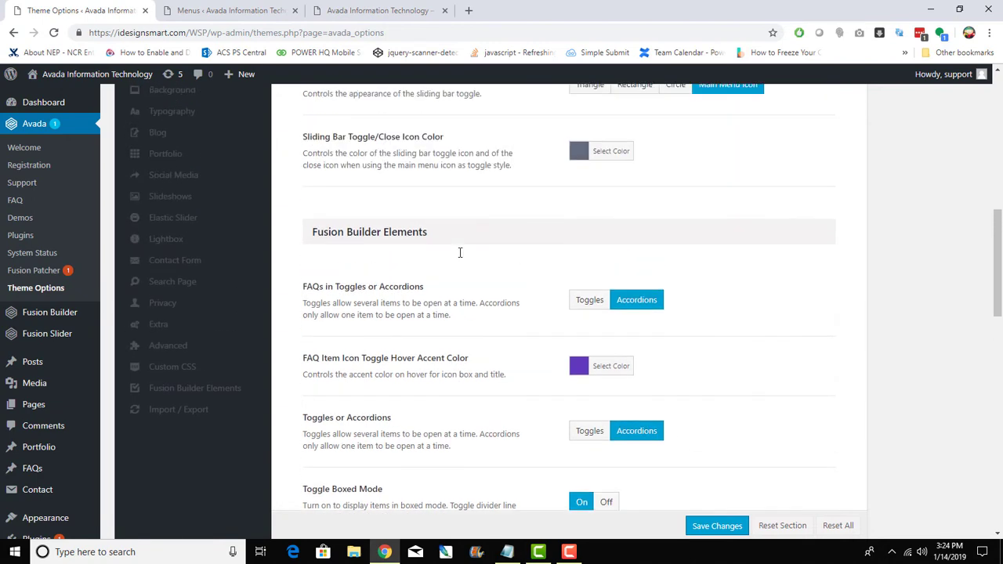
pyautogui.scroll(3, 460, 258)
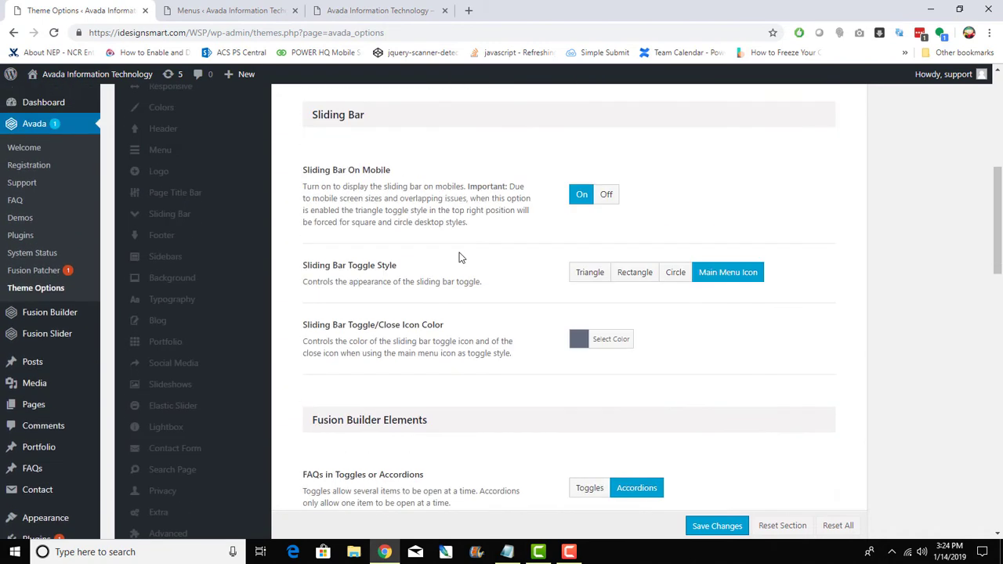
pyautogui.scroll(1, 460, 258)
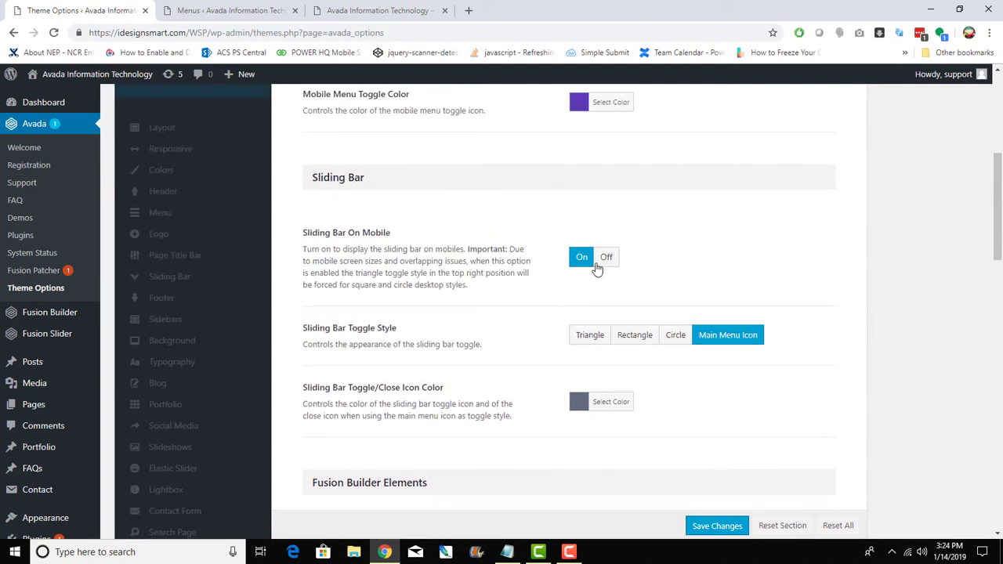
# Step: Open the sliding bar from the plus sign in the live site's header, look over its content, and close it
pyautogui.scroll(3, 599, 276)
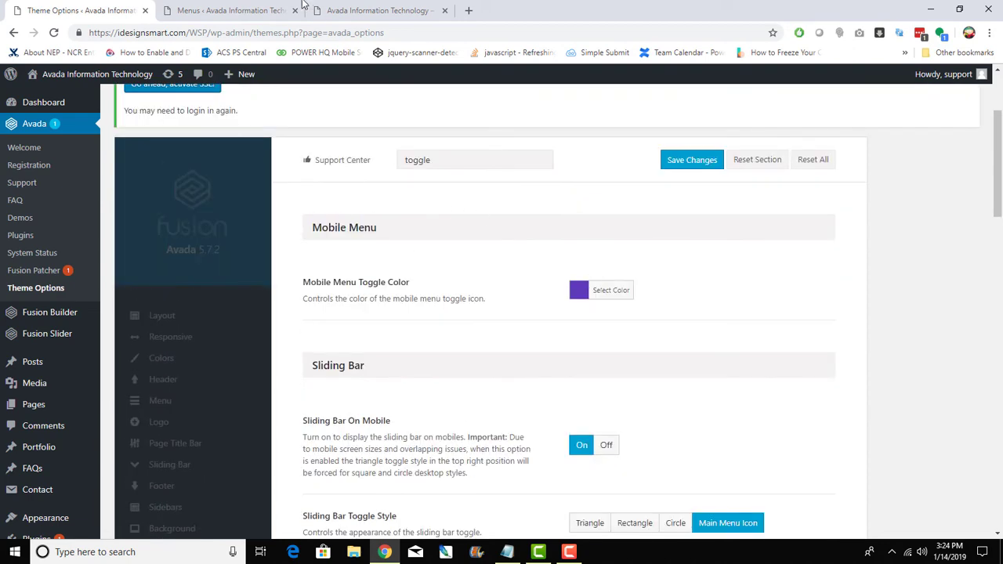
pyautogui.click(185, 6)
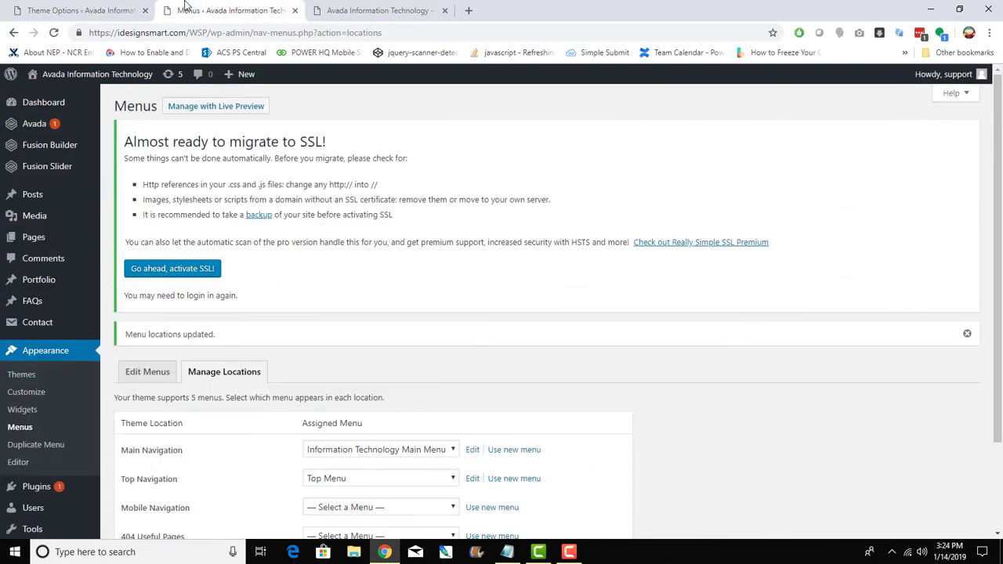
pyautogui.click(352, 11)
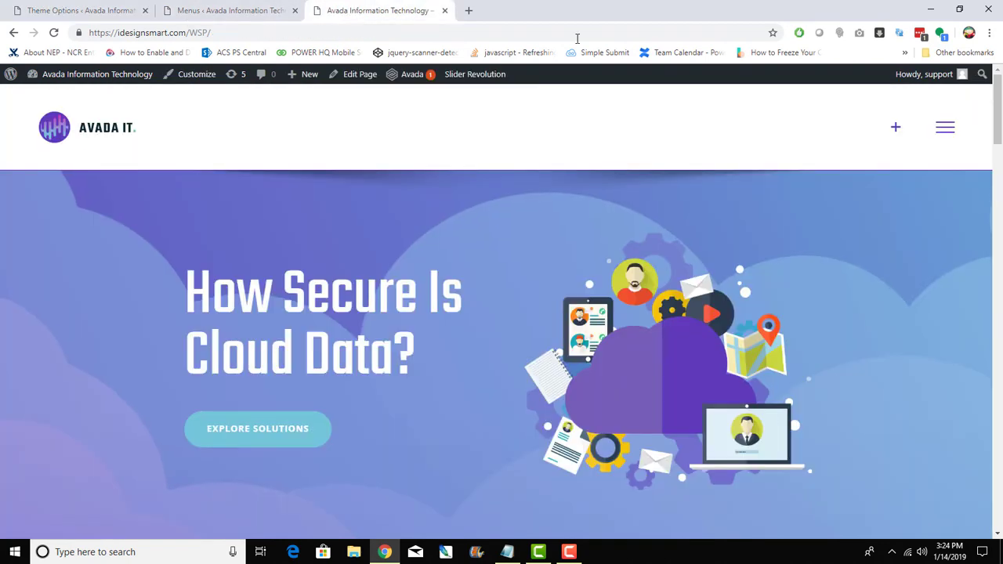
pyautogui.click(899, 133)
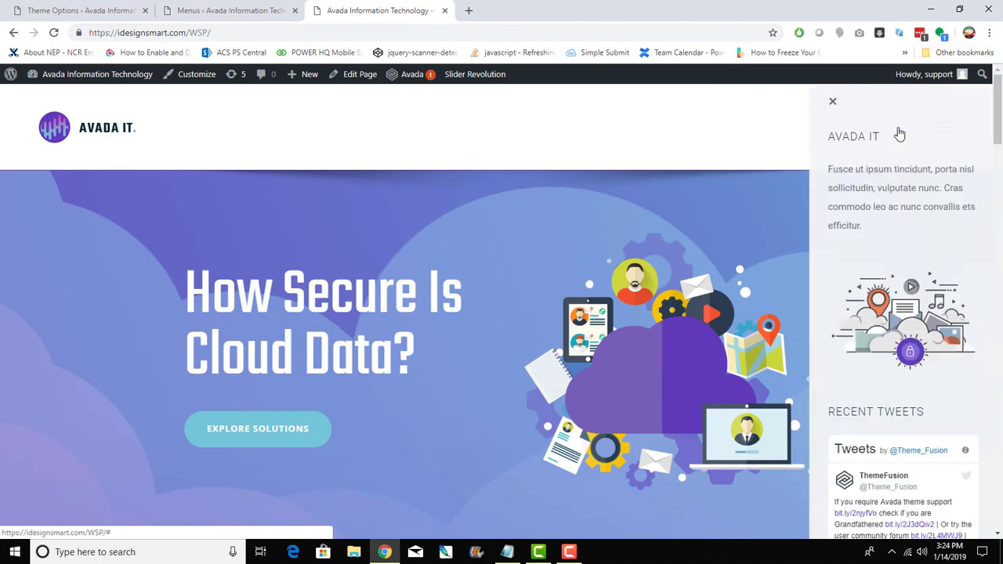
pyautogui.click(827, 103)
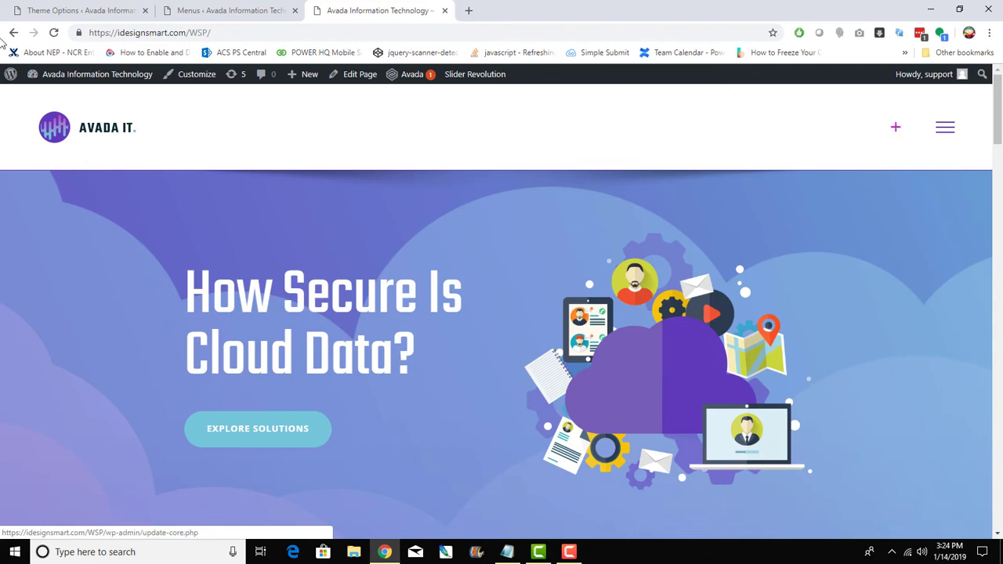
# Step: Search the theme options for "sliding bar", turn off Sliding Bar on Desktops, save, and reload the live page
pyautogui.click(69, 9)
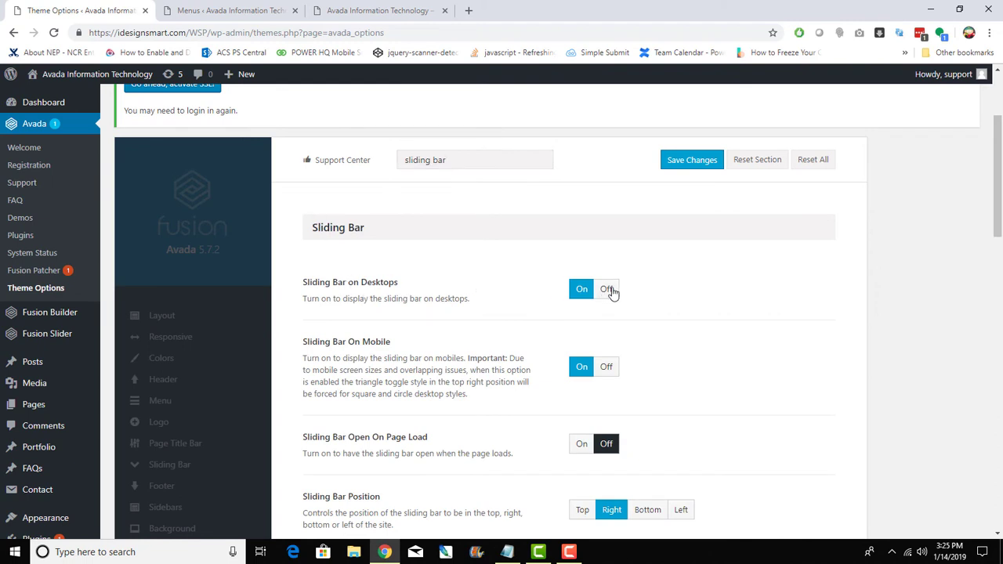
pyautogui.click(607, 290)
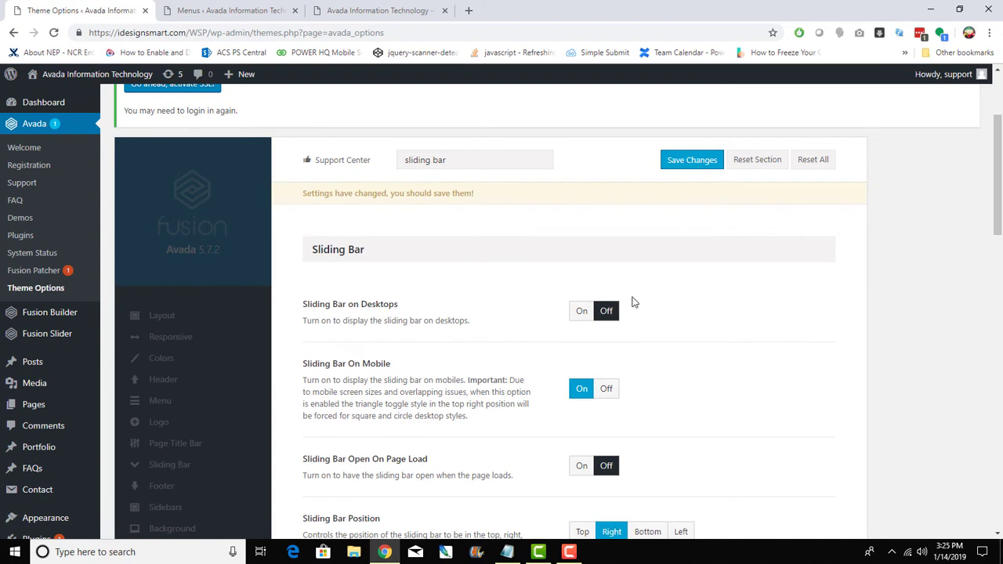
pyautogui.click(701, 160)
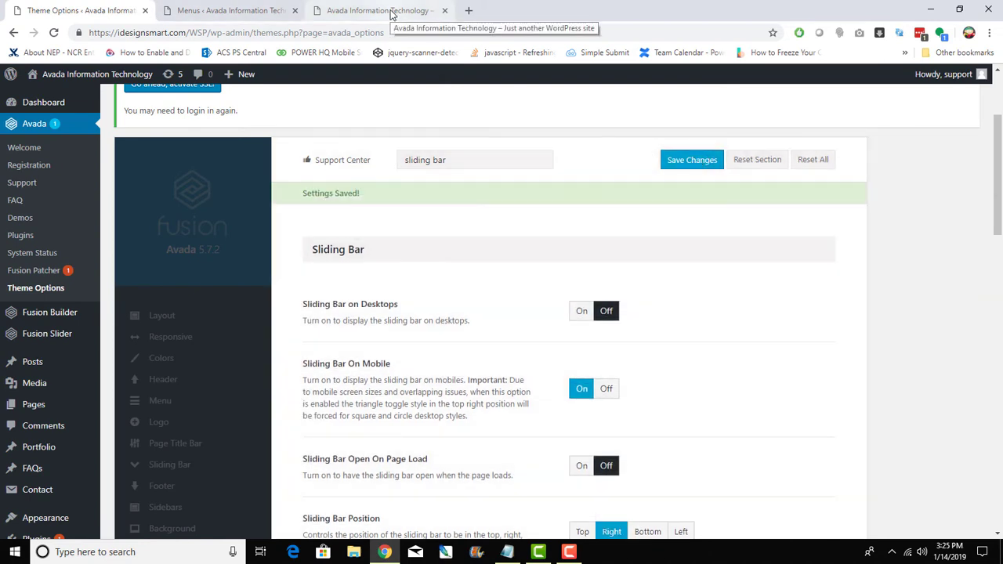
pyautogui.click(362, 16)
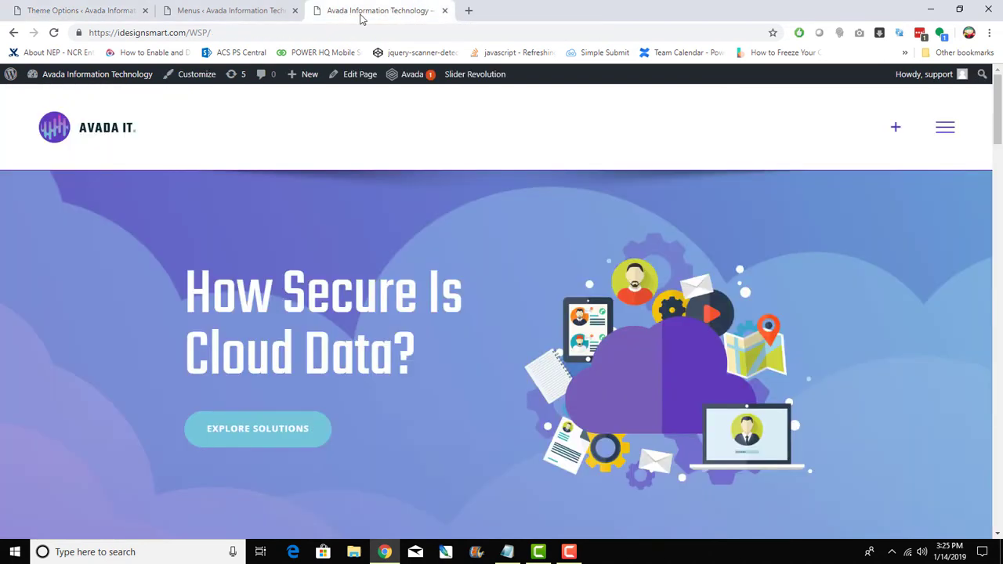
pyautogui.click(53, 33)
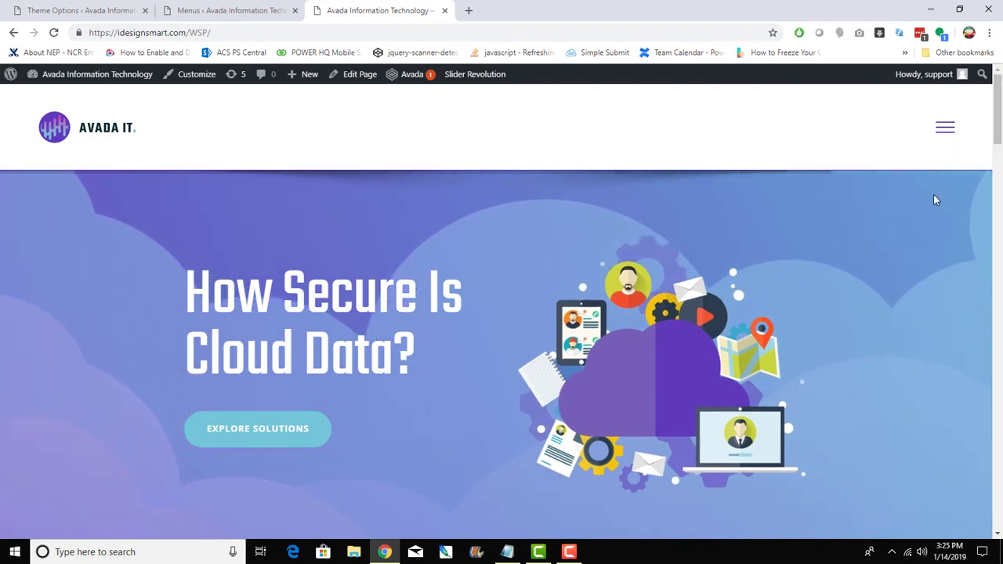
# Step: Turn Sliding Bar on Desktops on in the theme options and save the settings
pyautogui.click(71, 8)
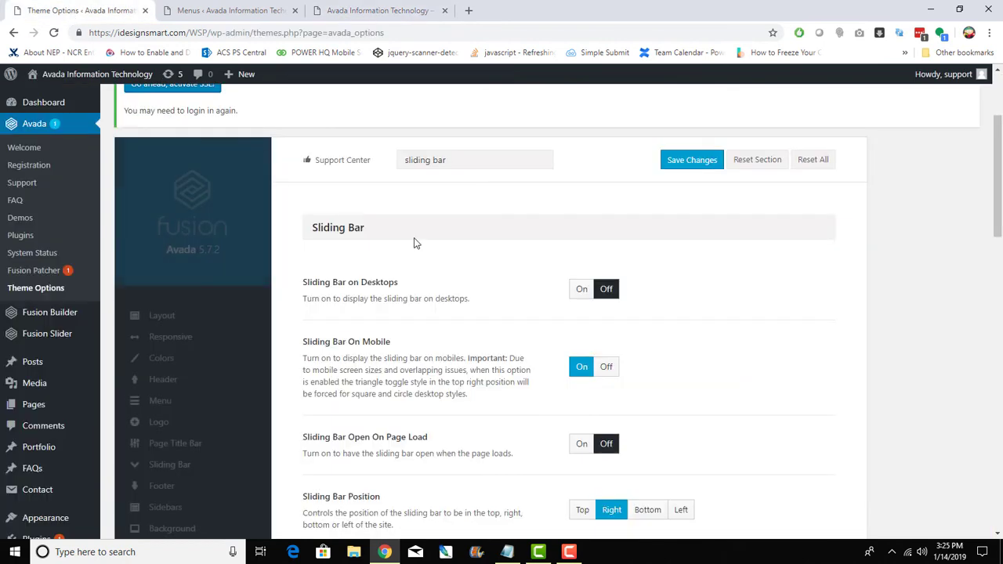
pyautogui.click(581, 290)
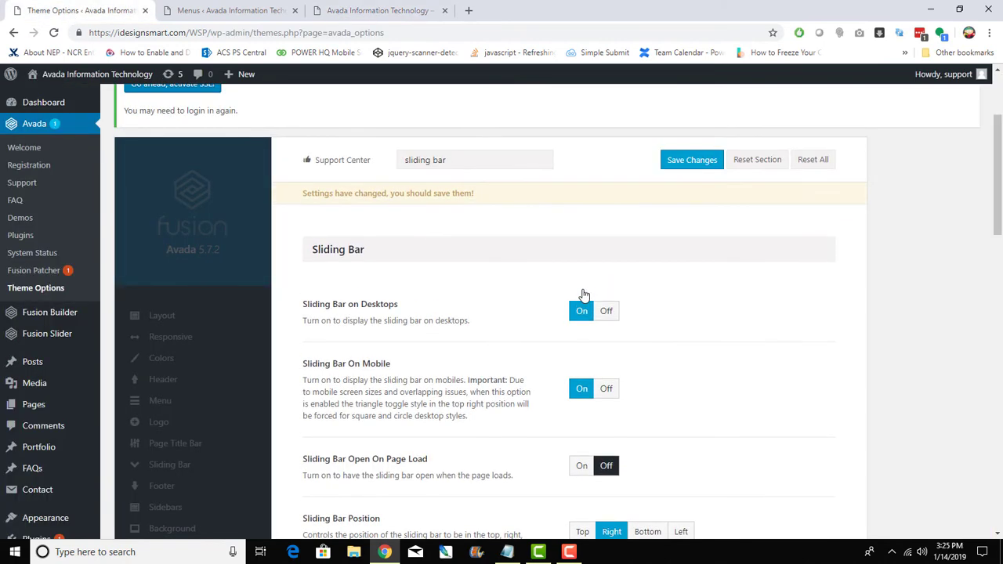
pyautogui.hotkey('ctrl', 's')
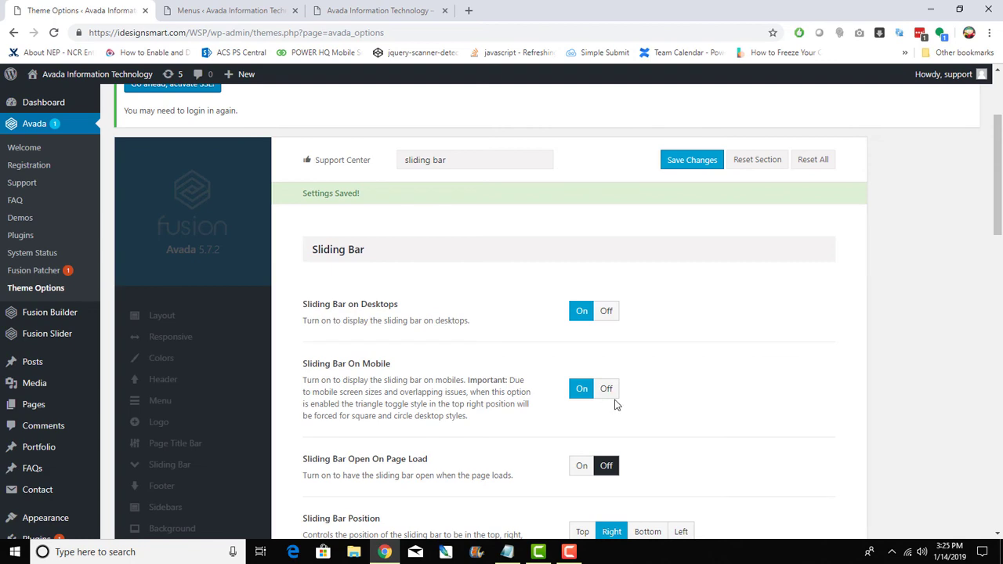
# Step: Examine the remaining sliding bar options, covering position, width, columns, padding, content alignment, toggle style and colors
pyautogui.scroll(-2, 629, 399)
pyautogui.scroll(-2, 629, 398)
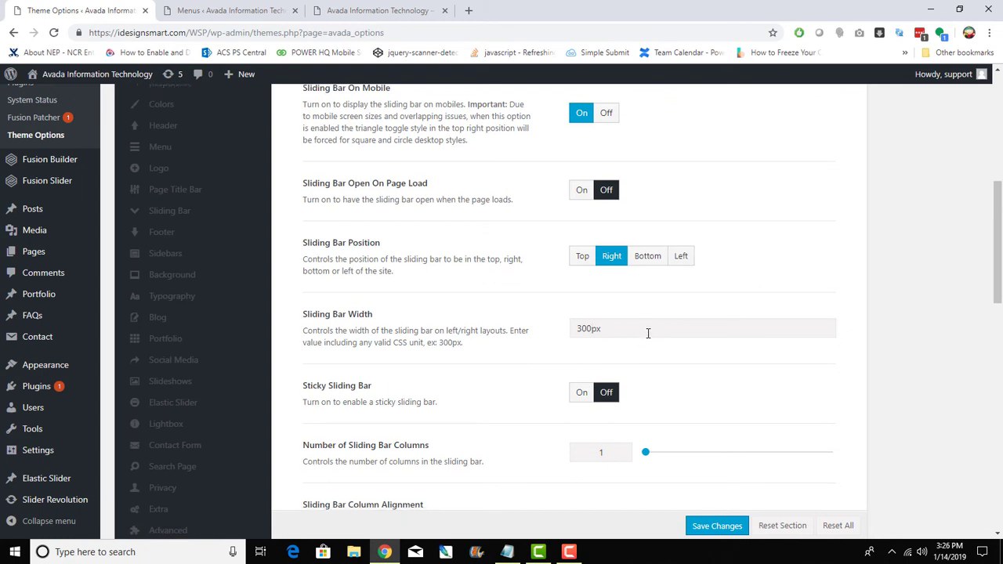
pyautogui.scroll(-3, 644, 334)
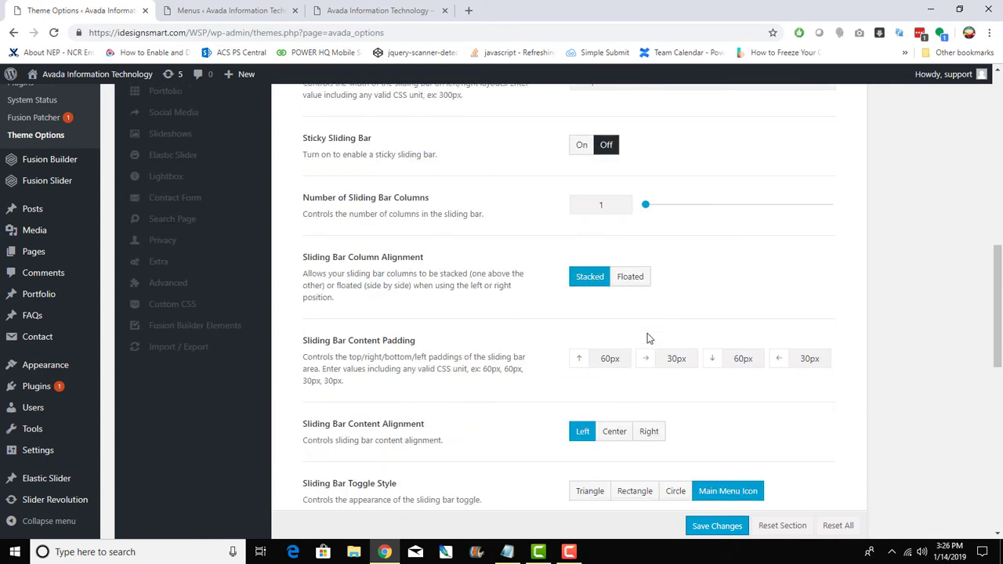
pyautogui.scroll(-1, 675, 356)
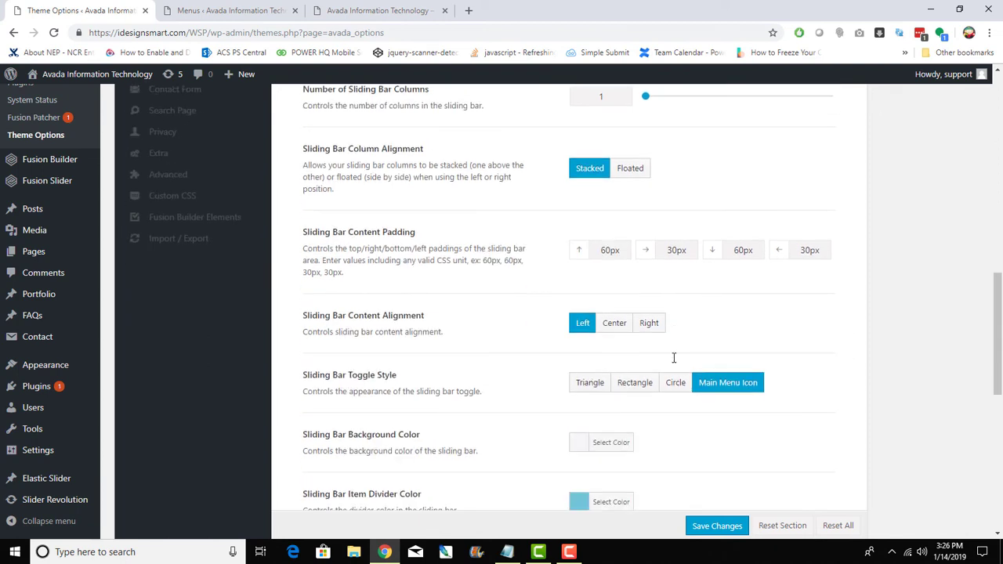
pyautogui.scroll(-1, 673, 357)
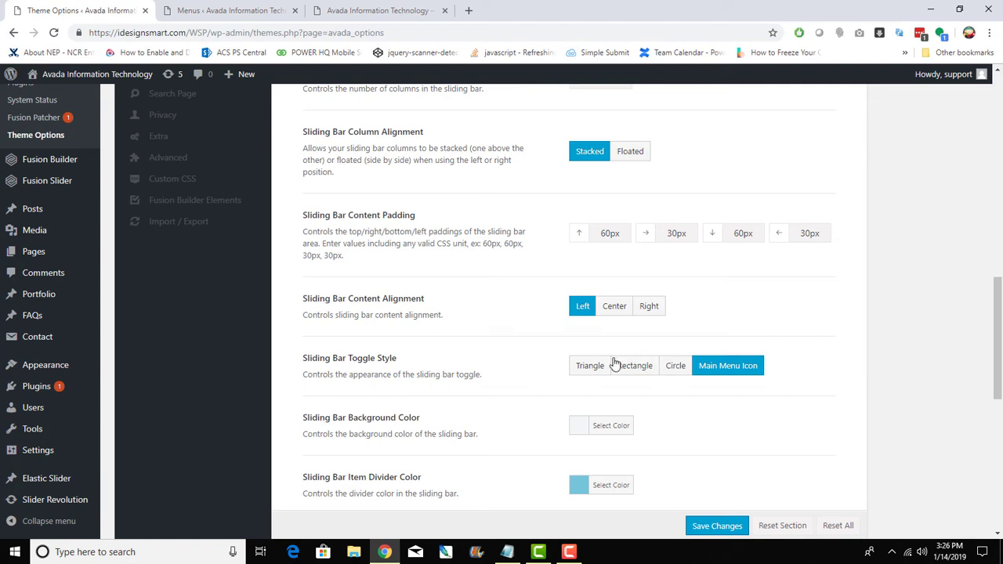
pyautogui.scroll(1, 615, 364)
pyautogui.scroll(-3, 614, 363)
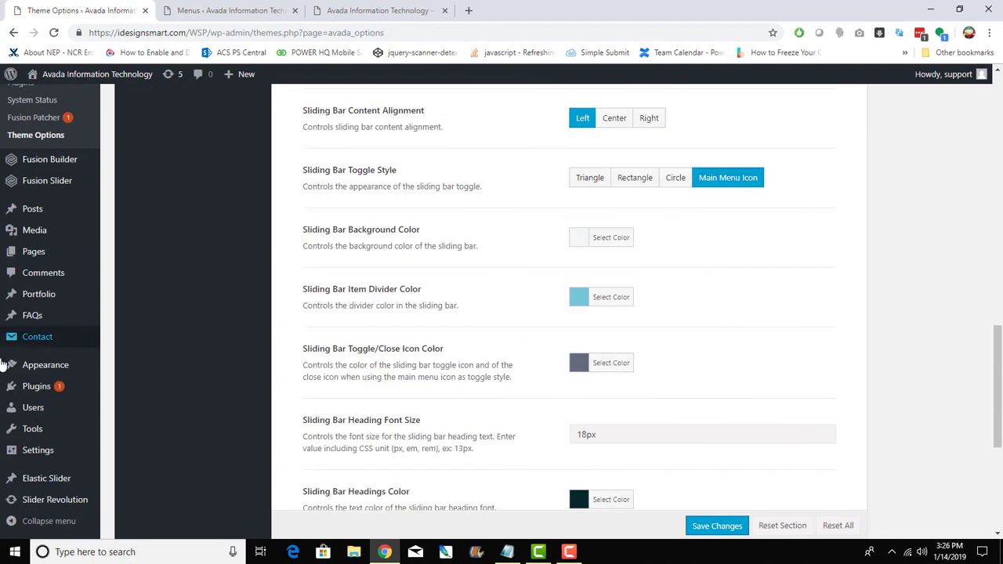
# Step: Open the site's Widgets page and expand Sliding Bar Widget 1 to compare its widgets with the live page
pyautogui.moveTo(32, 369)
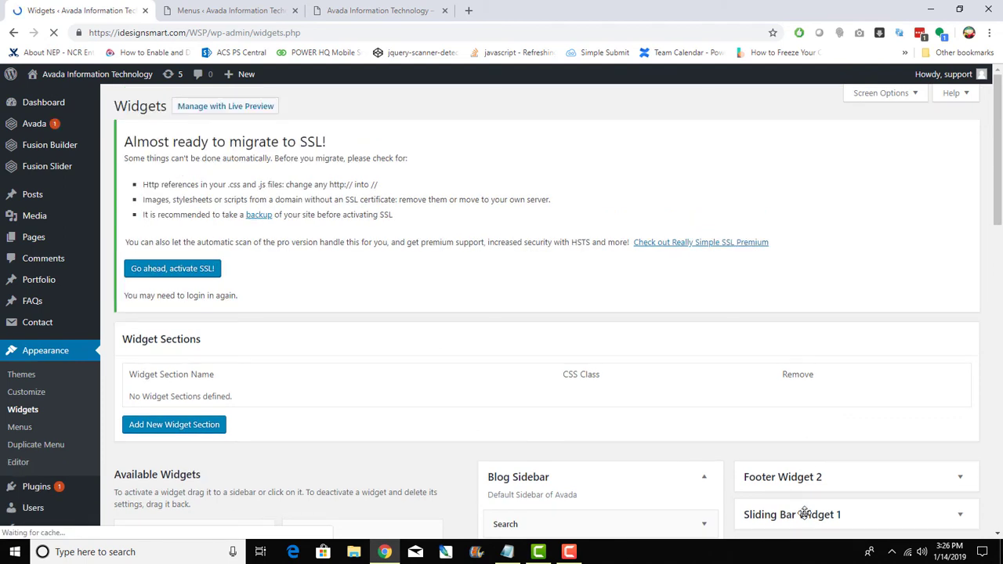
pyautogui.scroll(-2, 923, 513)
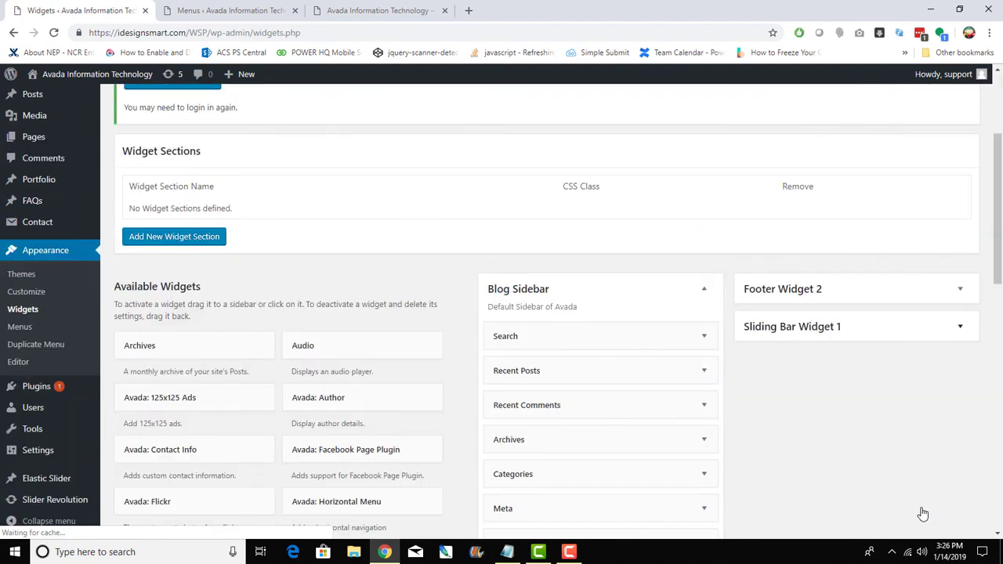
pyautogui.click(961, 327)
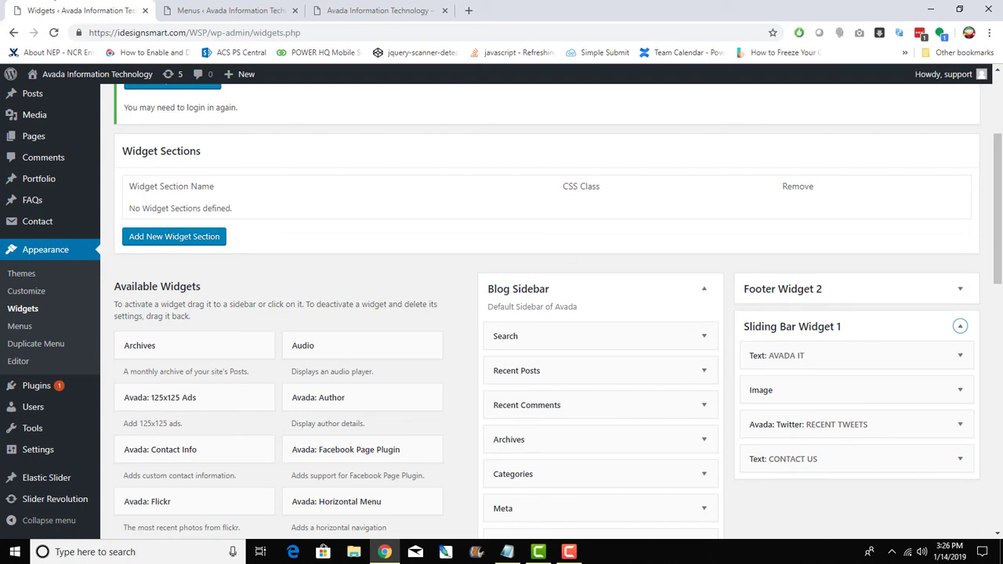
pyautogui.click(423, 6)
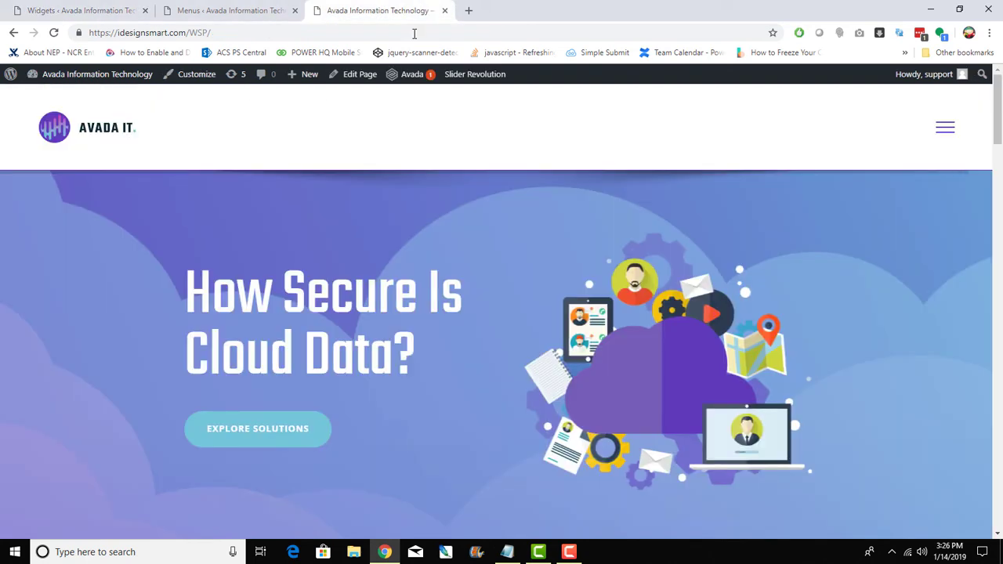
pyautogui.click(67, 10)
# Step: Inspect the live header's logo in the developer tools and select its enclosing fusion-logo div
pyautogui.click(331, 10)
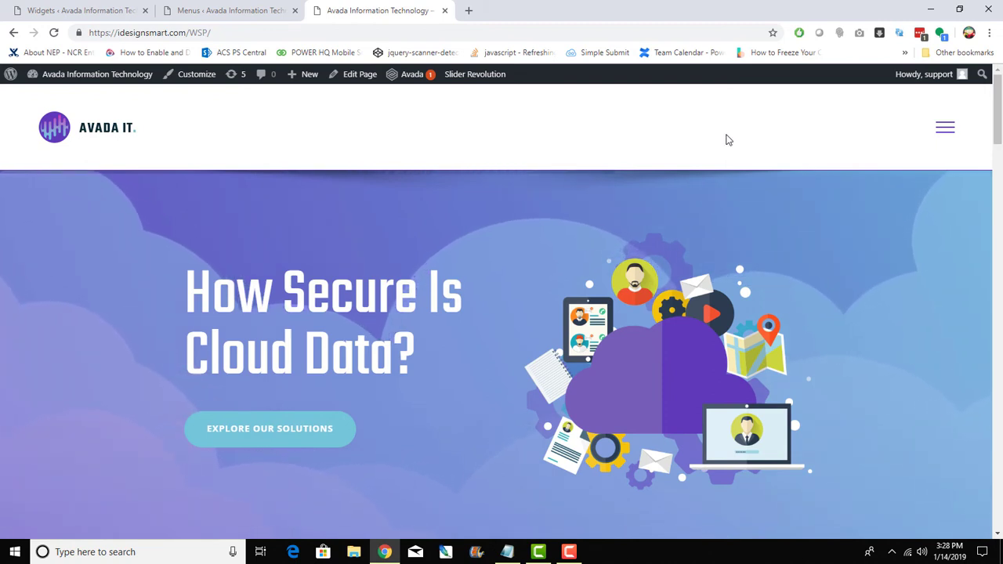
pyautogui.scroll(-1, 97, 144)
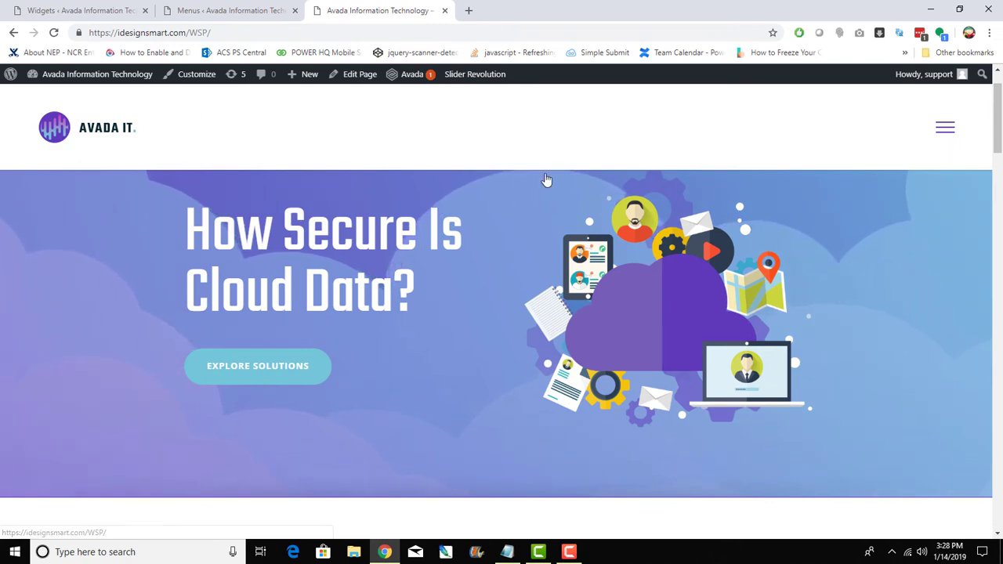
pyautogui.rightClick(125, 129)
pyautogui.click(229, 334)
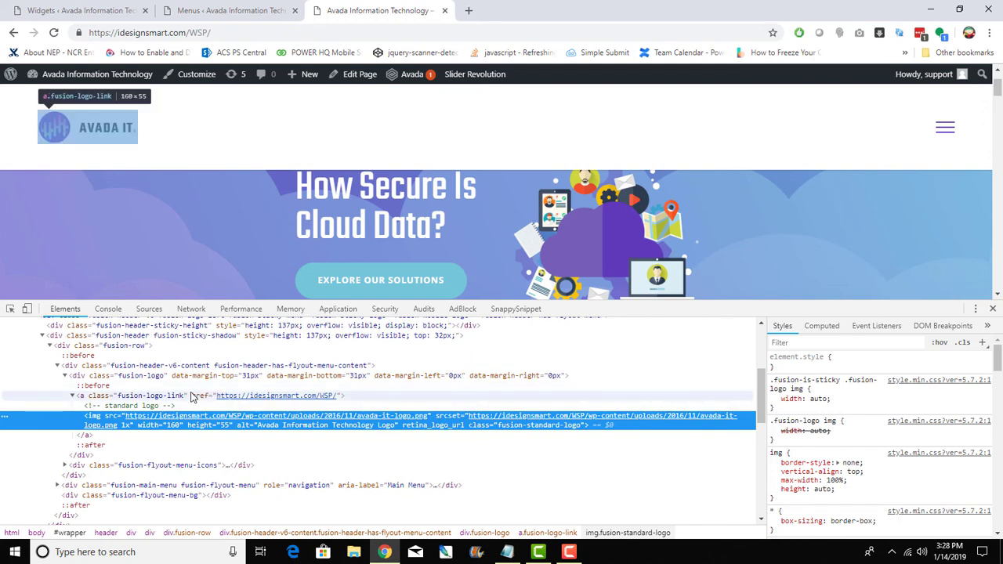
pyautogui.scroll(2, 202, 365)
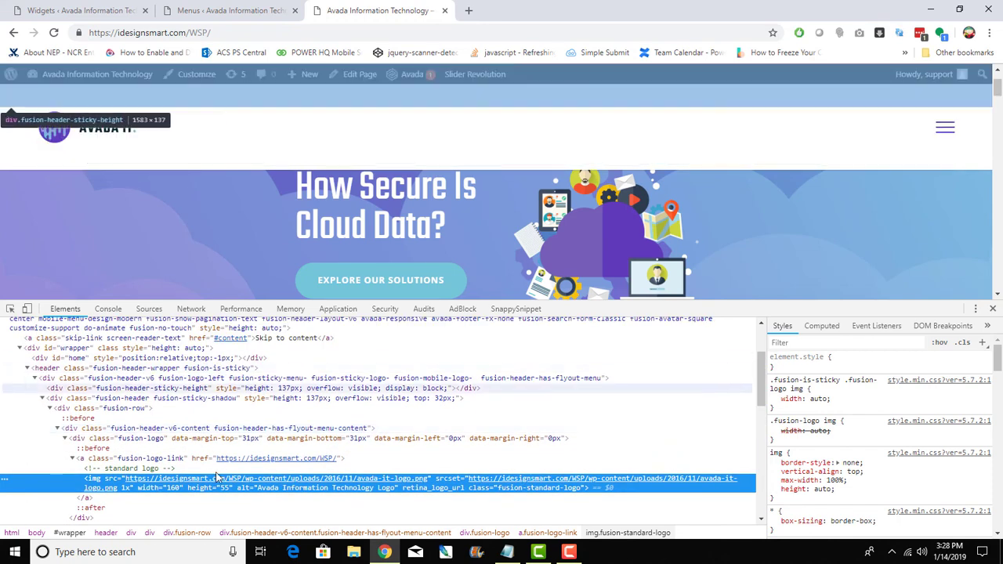
pyautogui.click(160, 439)
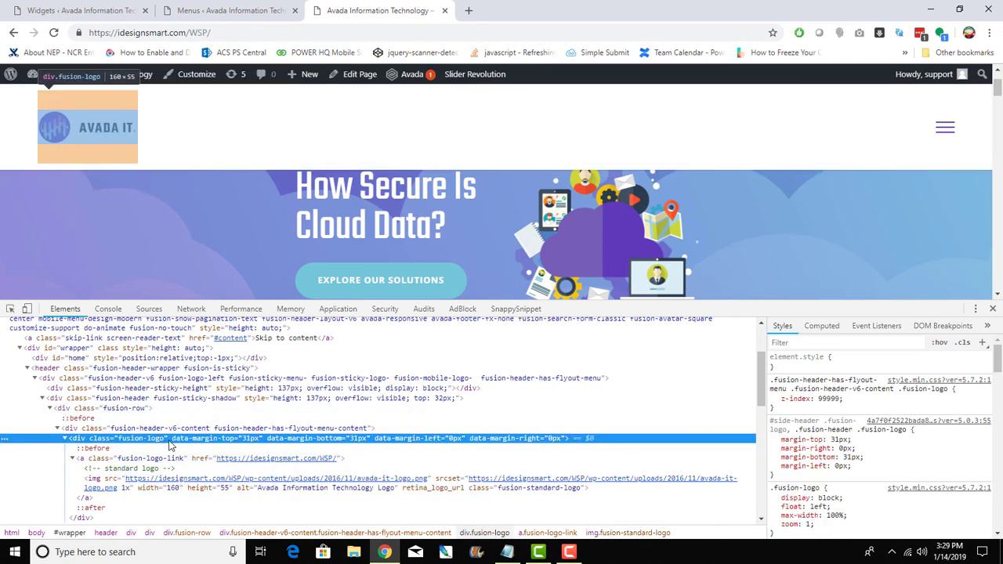
# Step: Set margin-top to 100px in the .fusion-header .fusion-logo style rule of the inspected page
pyautogui.doubleClick(837, 440)
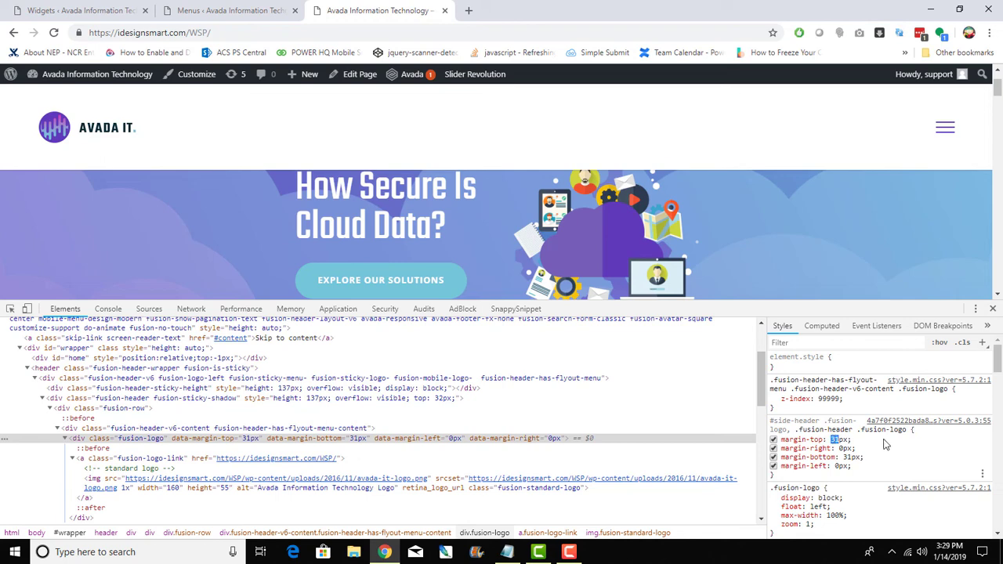
pyautogui.write('1: ;')
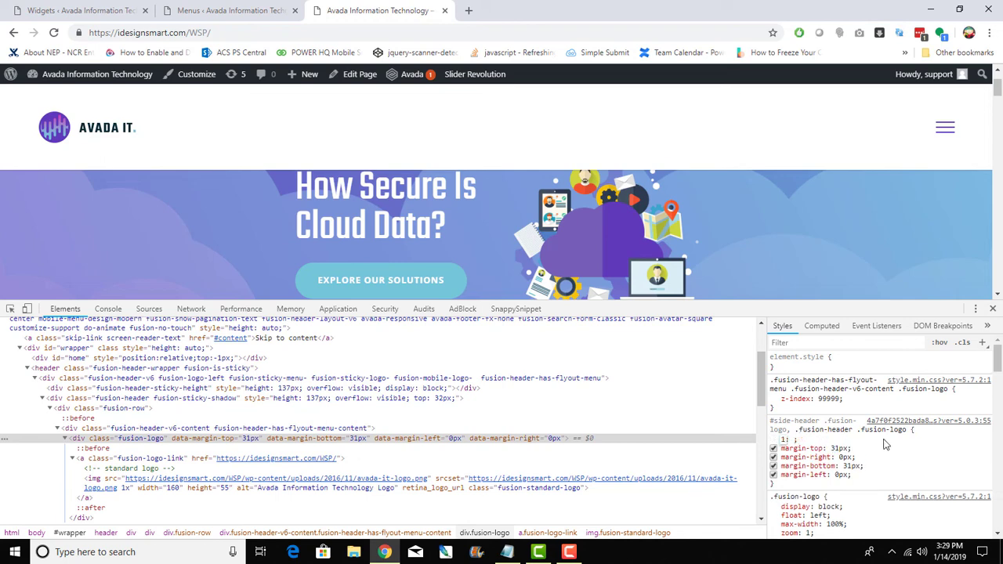
pyautogui.click(835, 446)
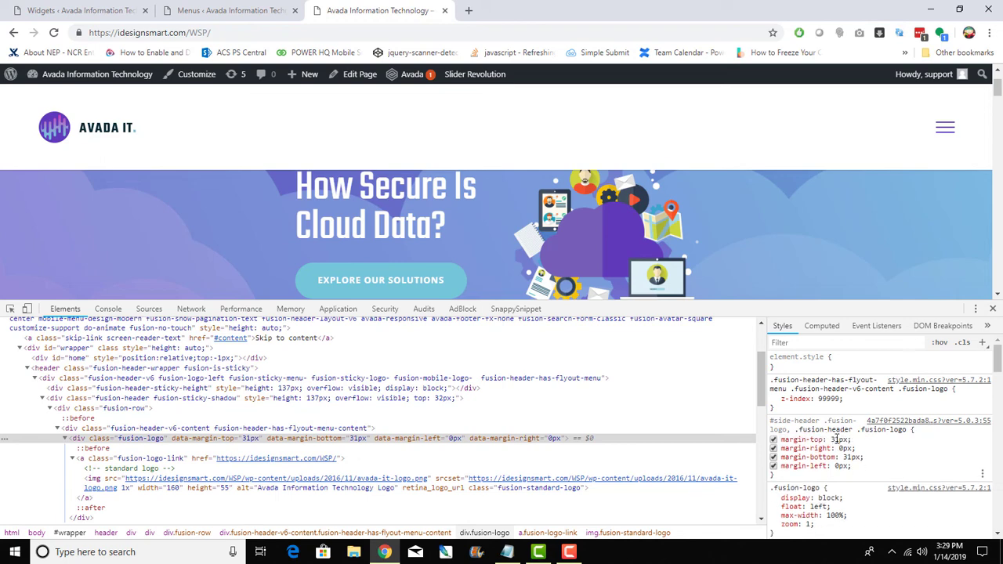
pyautogui.click(837, 439)
pyautogui.write('100')
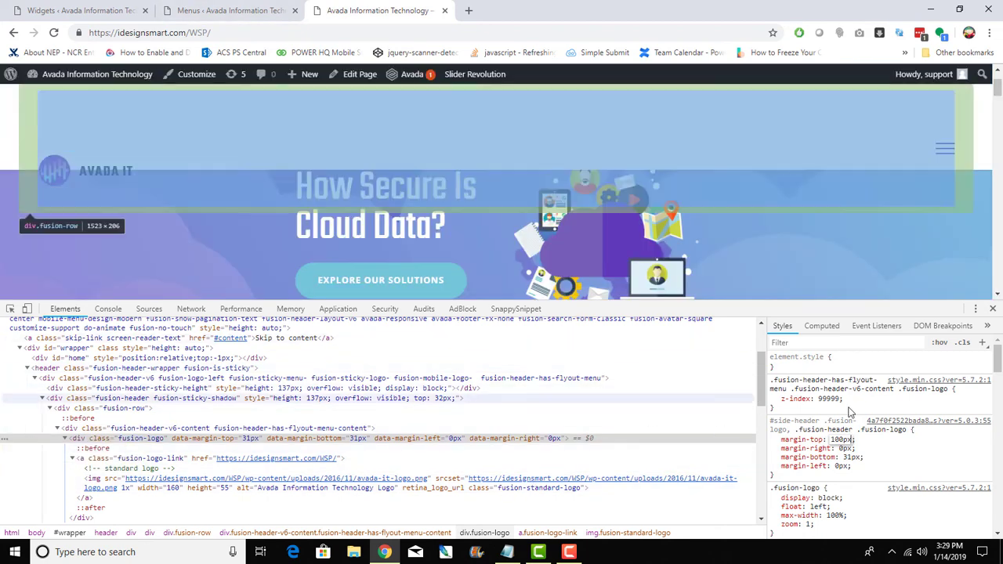
pyautogui.click(905, 449)
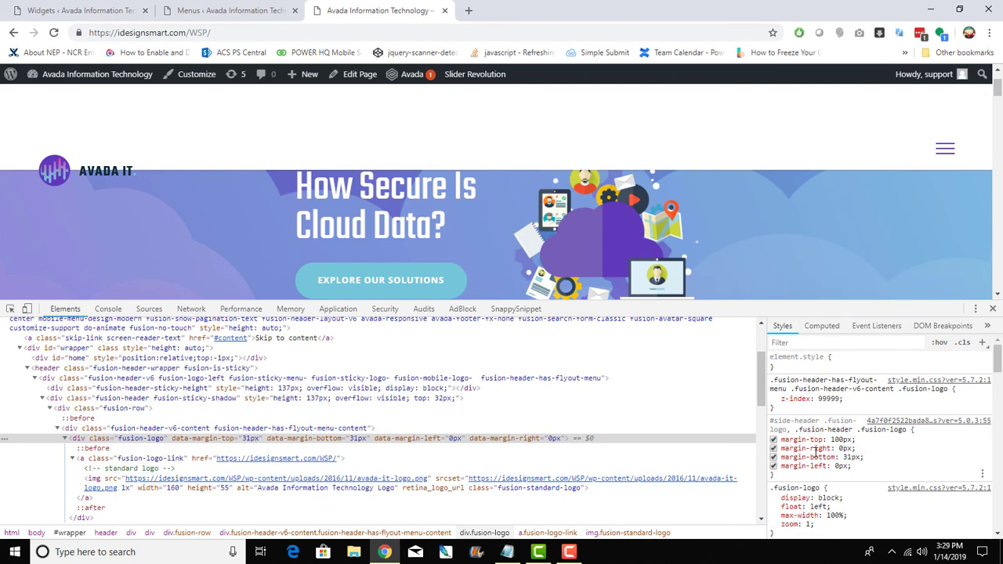
# Step: Select the whole .fusion-header .fusion-logo rule with its margin declarations and return to the Widgets admin page
pyautogui.moveTo(790, 475); pyautogui.dragTo(796, 429)
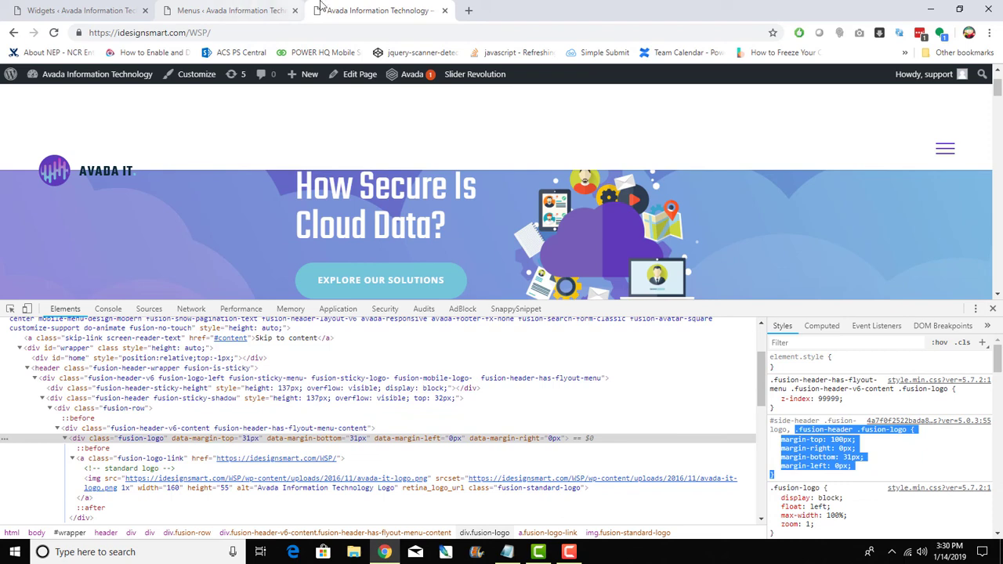
pyautogui.click(213, 9)
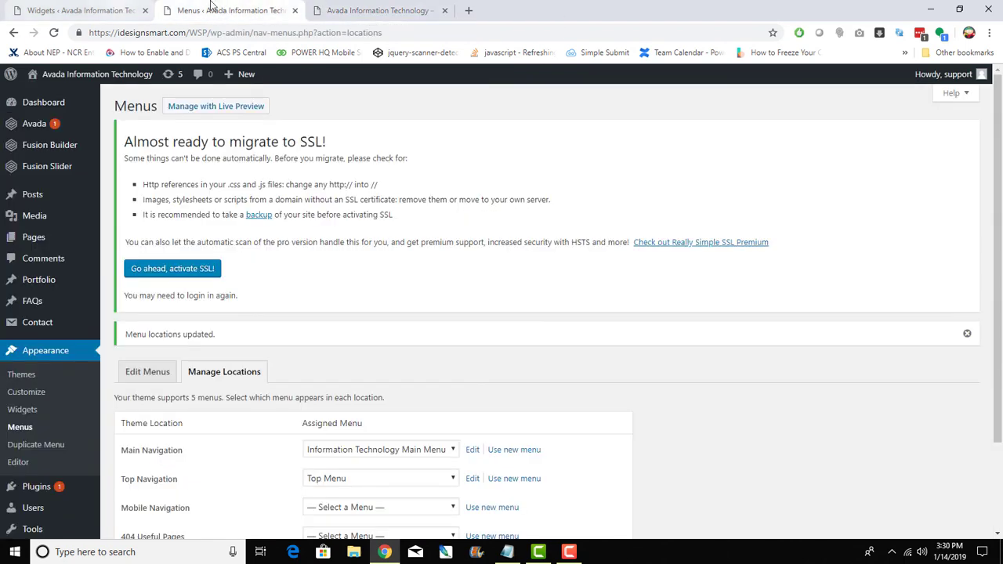
pyautogui.click(340, 7)
pyautogui.click(214, 11)
pyautogui.click(20, 11)
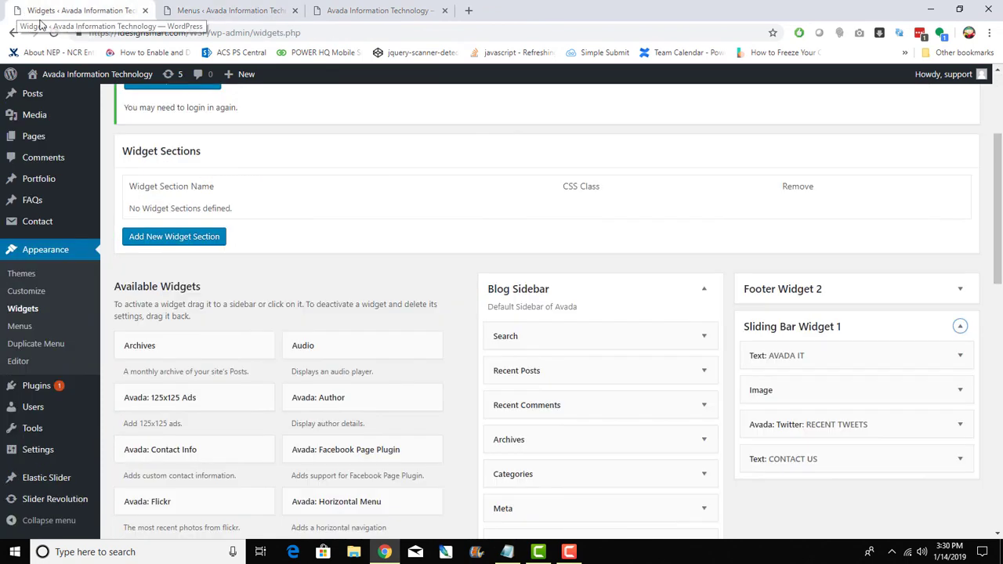
# Step: Select the first header layout, with logo and menu in a single row, in Avada's theme header options and save the changes
pyautogui.scroll(3, 116, 239)
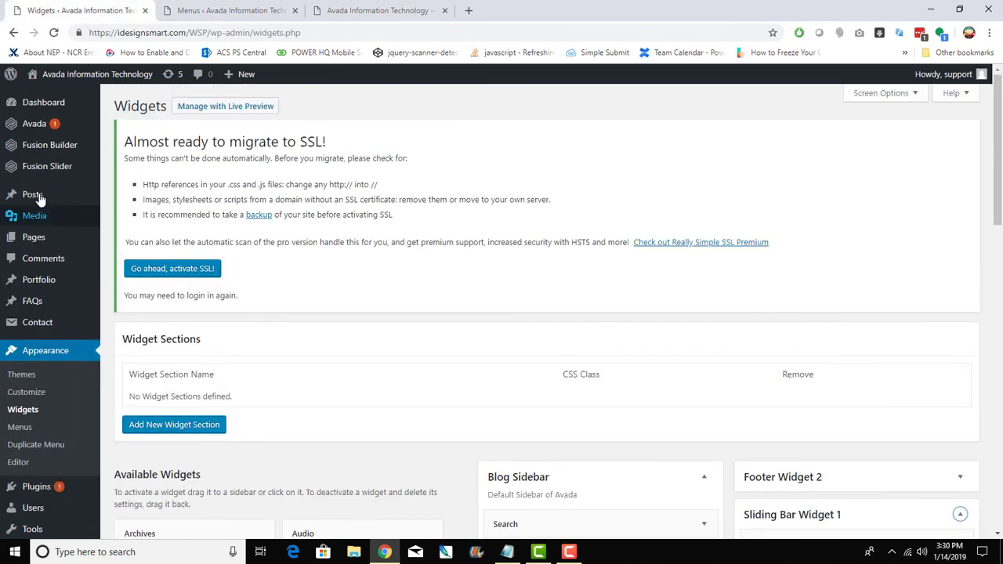
pyautogui.moveTo(41, 125)
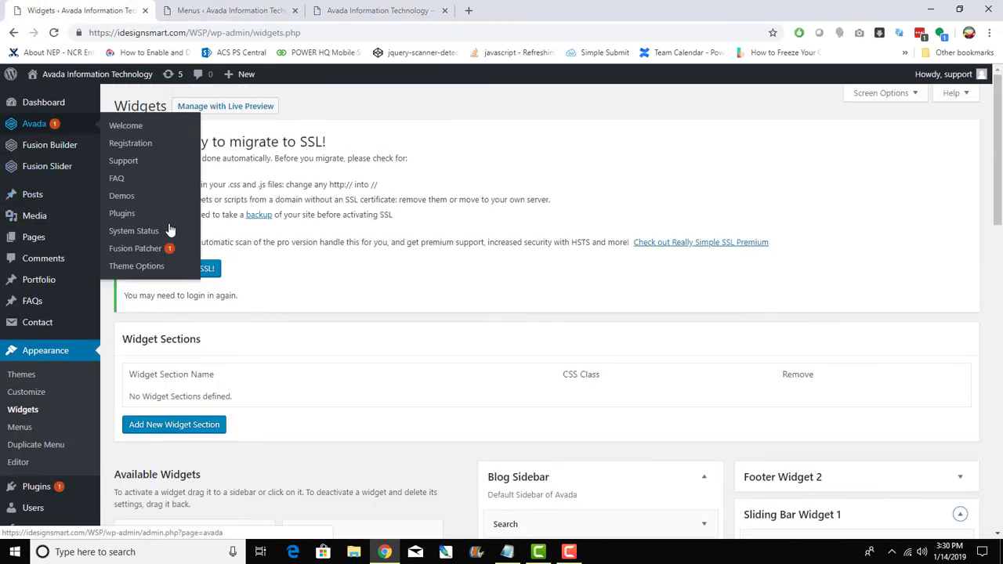
pyautogui.click(163, 267)
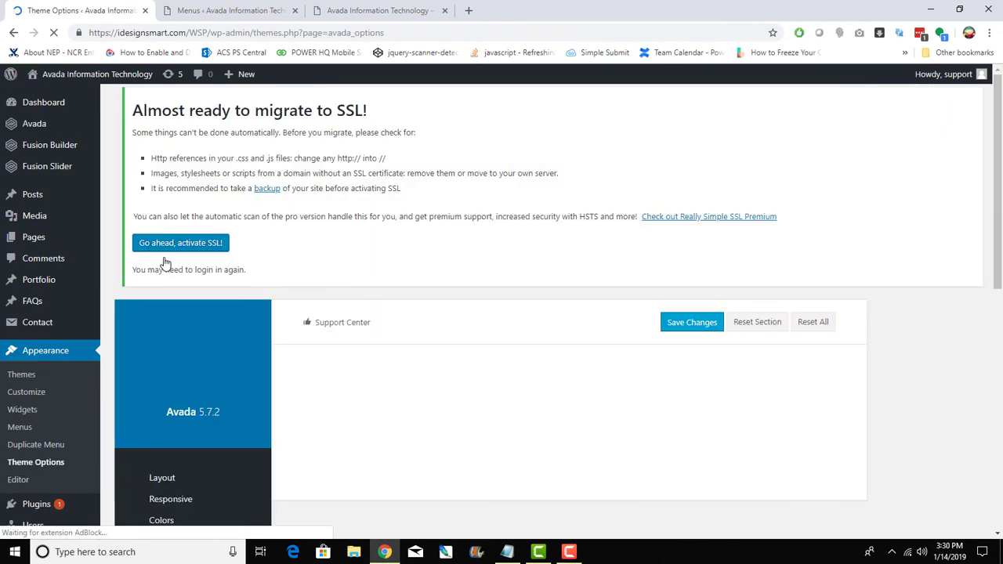
pyautogui.scroll(-3, 209, 263)
pyautogui.scroll(-2, 208, 264)
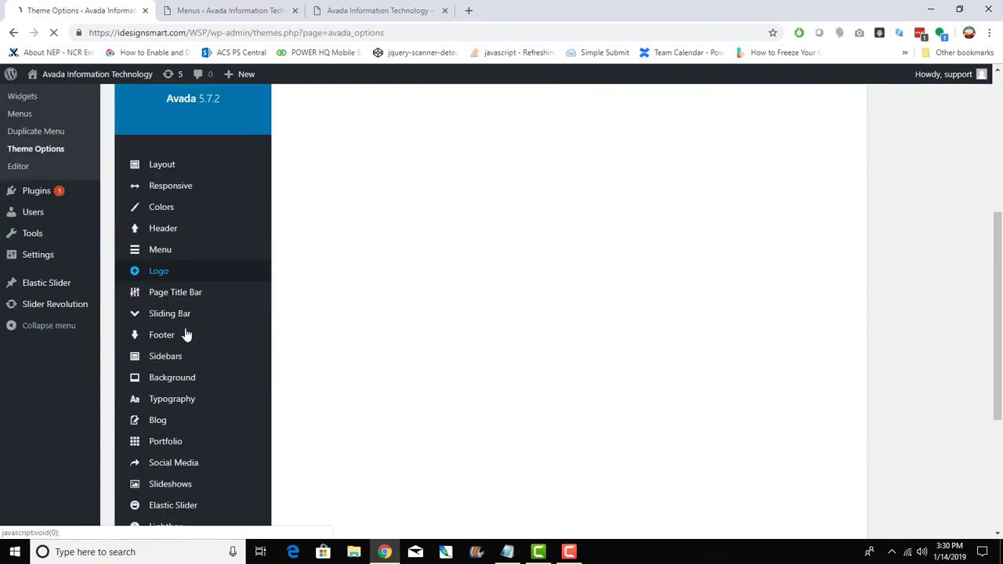
pyautogui.click(171, 233)
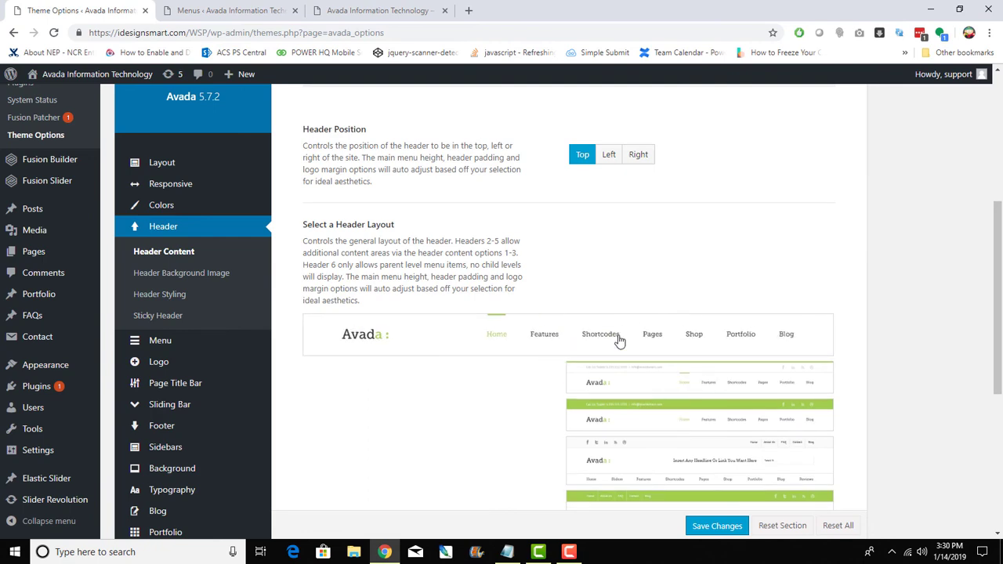
pyautogui.click(619, 341)
pyautogui.scroll(-3, 619, 339)
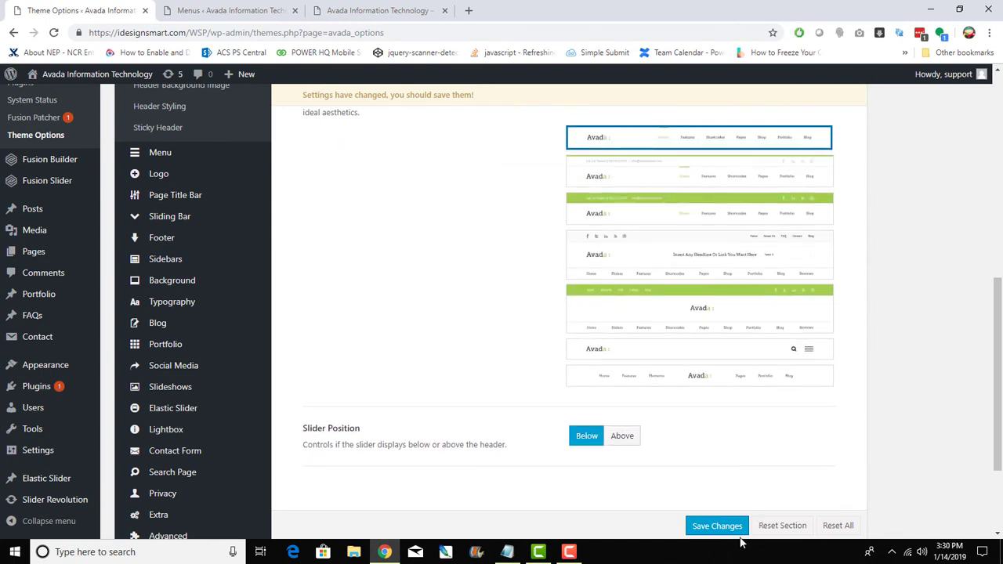
pyautogui.click(717, 528)
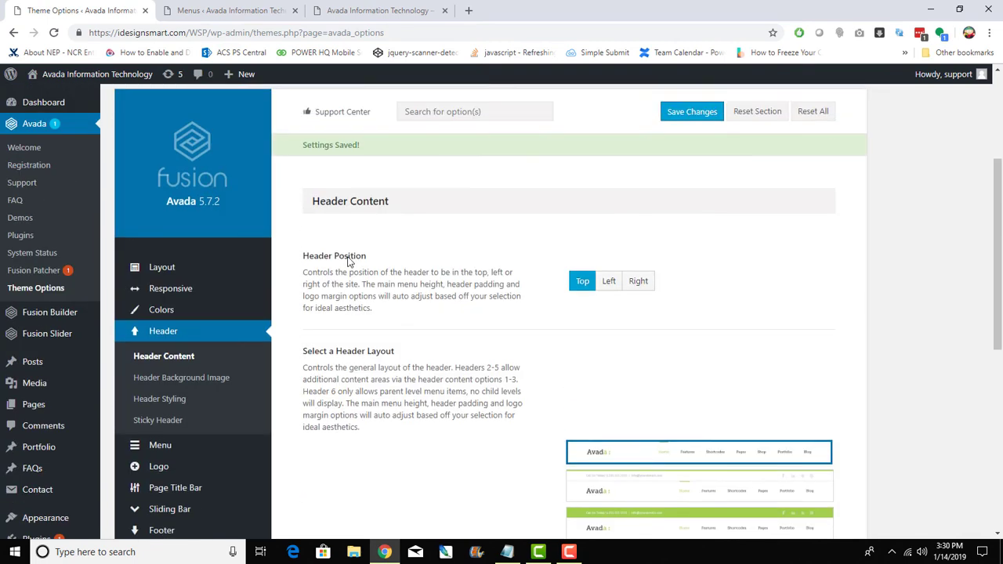
# Step: Set the logo's top margin to 6px and bottom margin to 0px in the theme's logo options and save
pyautogui.scroll(-2, 288, 324)
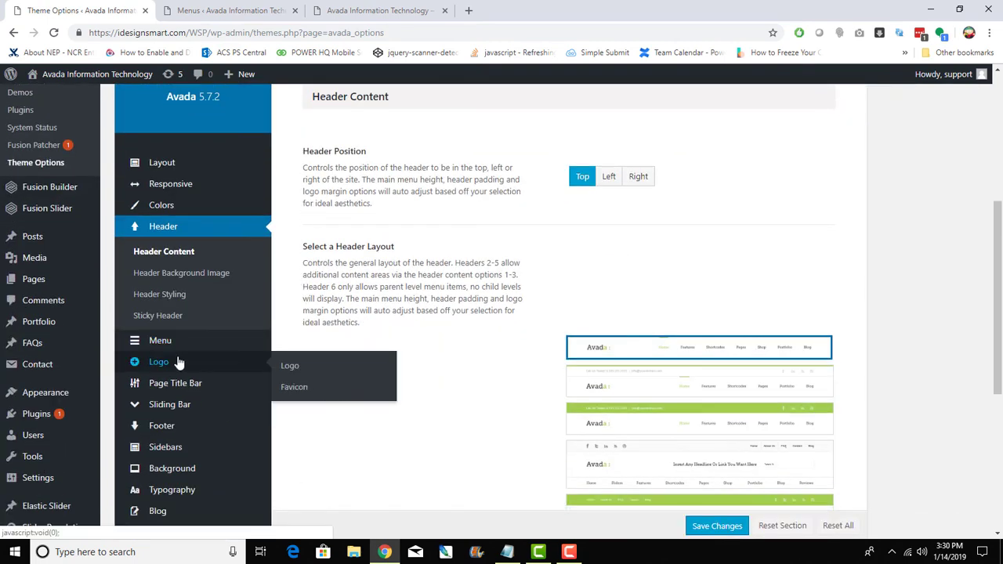
pyautogui.click(178, 360)
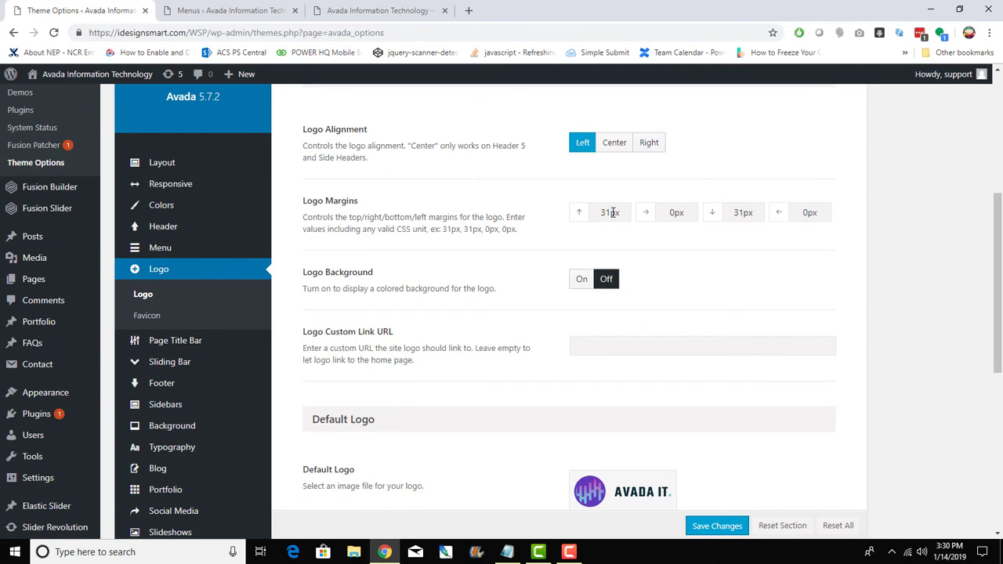
pyautogui.doubleClick(610, 213)
pyautogui.write('0')
pyautogui.doubleClick(745, 212)
pyautogui.write('0')
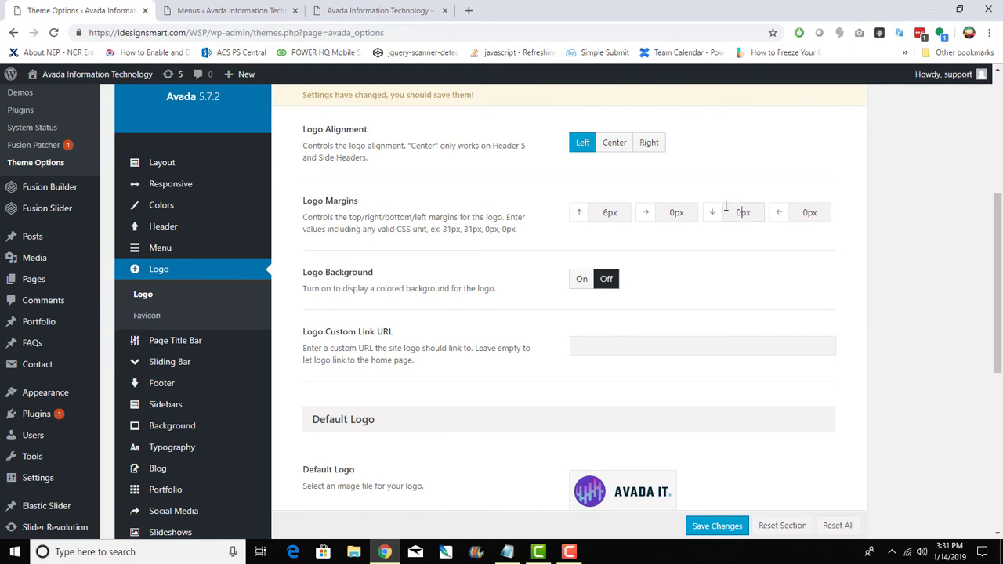
pyautogui.click(714, 527)
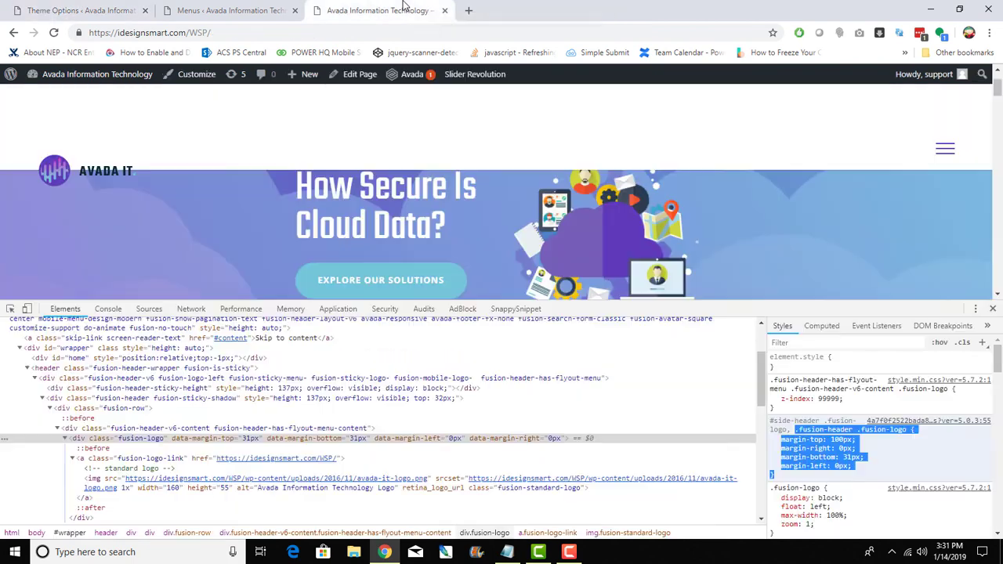
# Step: Reload the live page to check the logo's position, then raise the logo's top margin to 10px and save
pyautogui.click(404, 8)
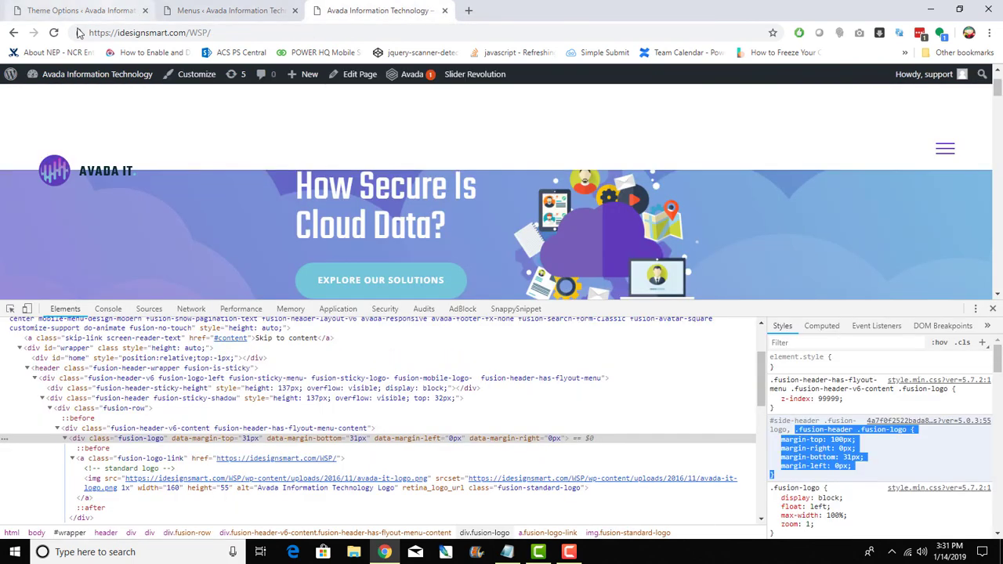
pyautogui.click(54, 33)
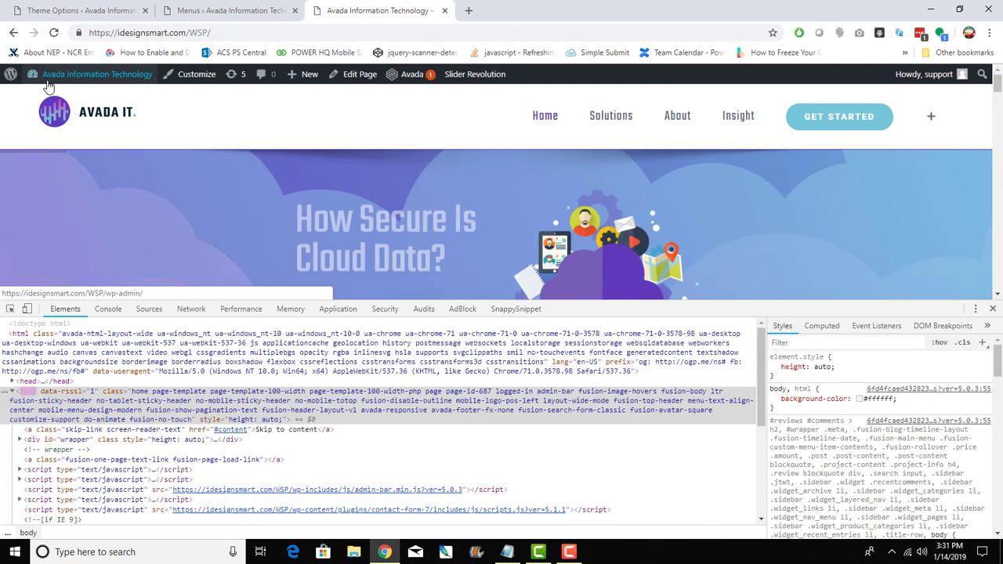
pyautogui.click(81, 9)
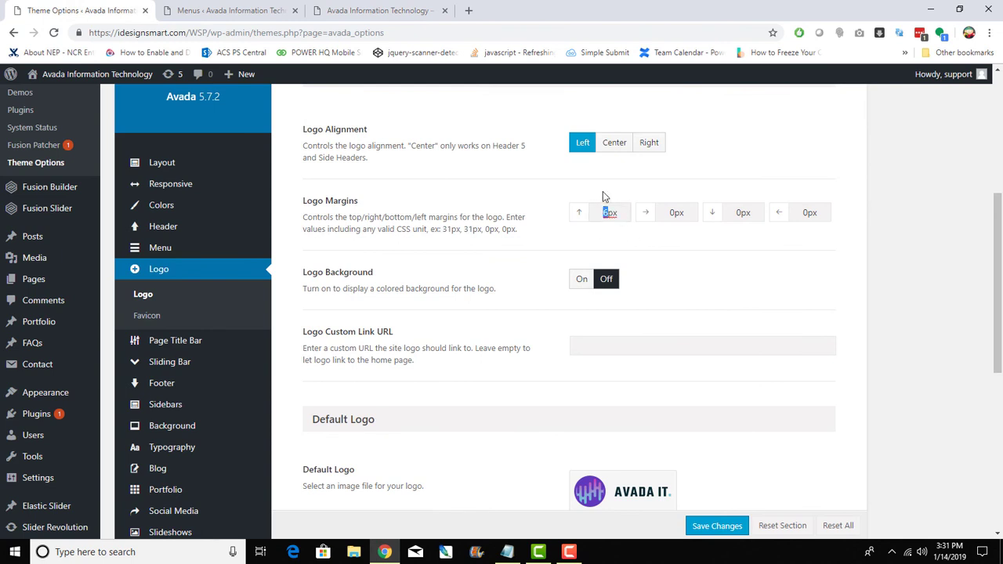
pyautogui.click(718, 525)
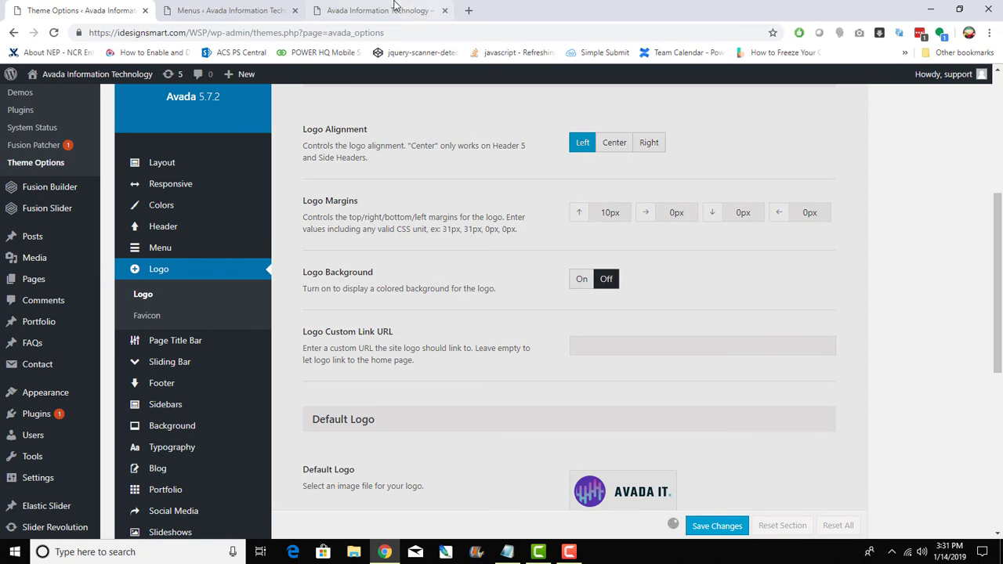
# Step: Reload the live page to check the logo with its new top margin and close the developer tools
pyautogui.click(382, 9)
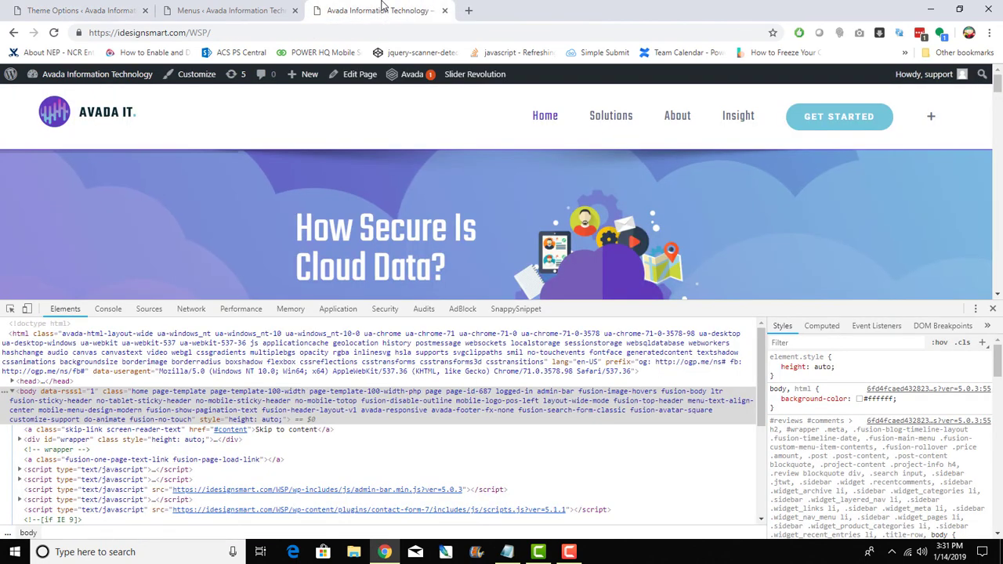
pyautogui.click(80, 10)
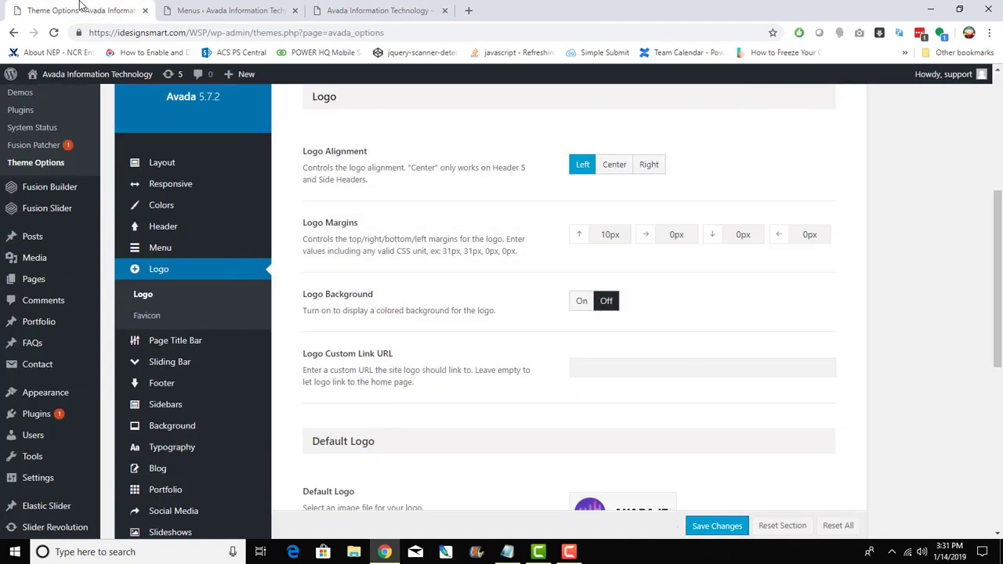
pyautogui.click(345, 10)
pyautogui.click(55, 33)
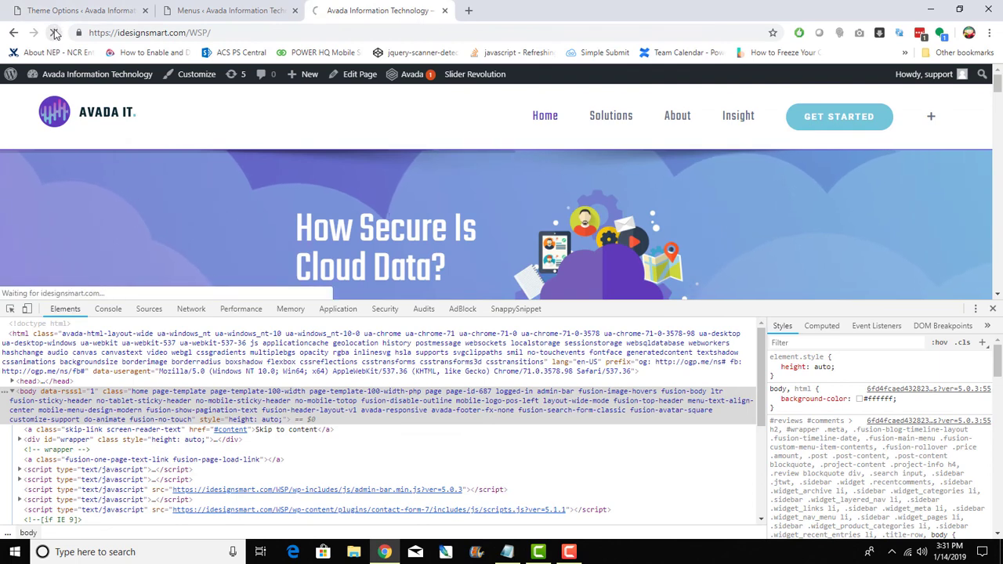
pyautogui.click(992, 309)
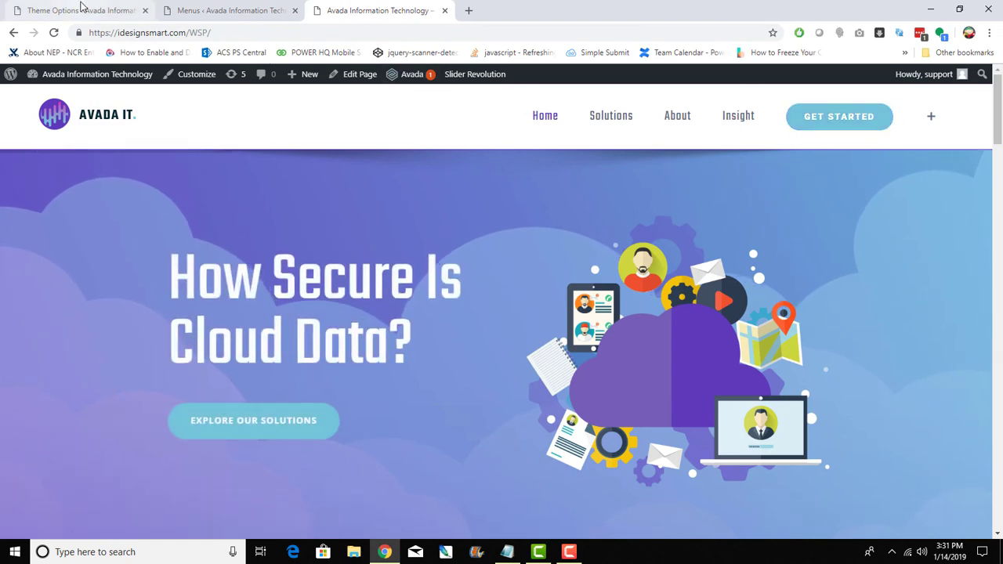
# Step: Open Information Technology Main Menu (Main Navigation) for editing and compare its items with the live header's menu
pyautogui.click(240, 10)
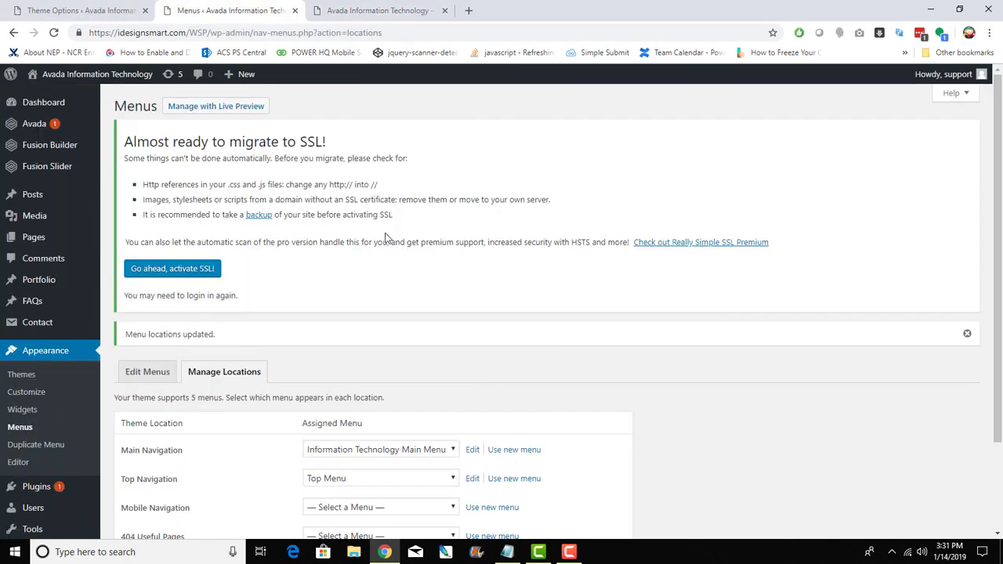
pyautogui.scroll(-3, 238, 269)
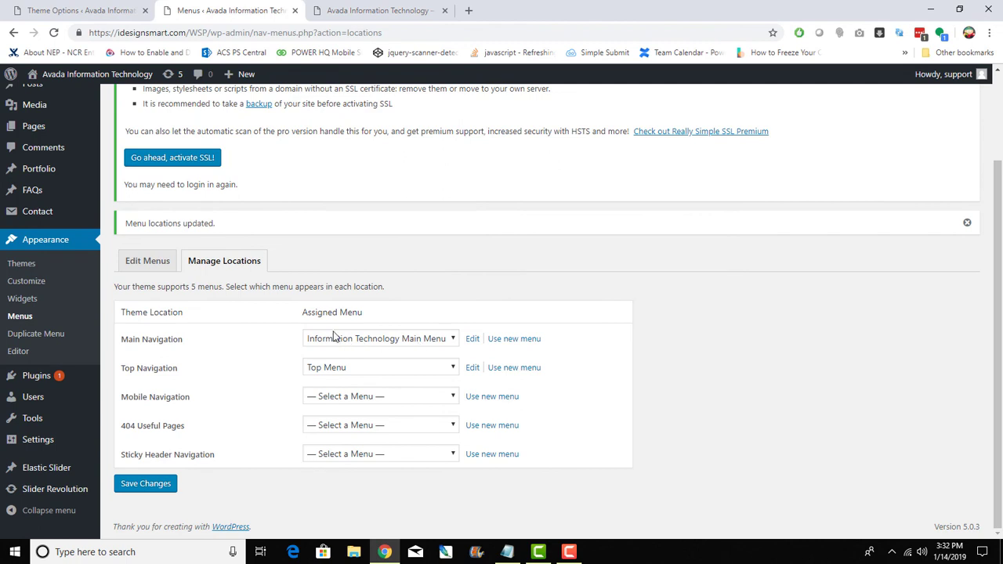
pyautogui.click(149, 265)
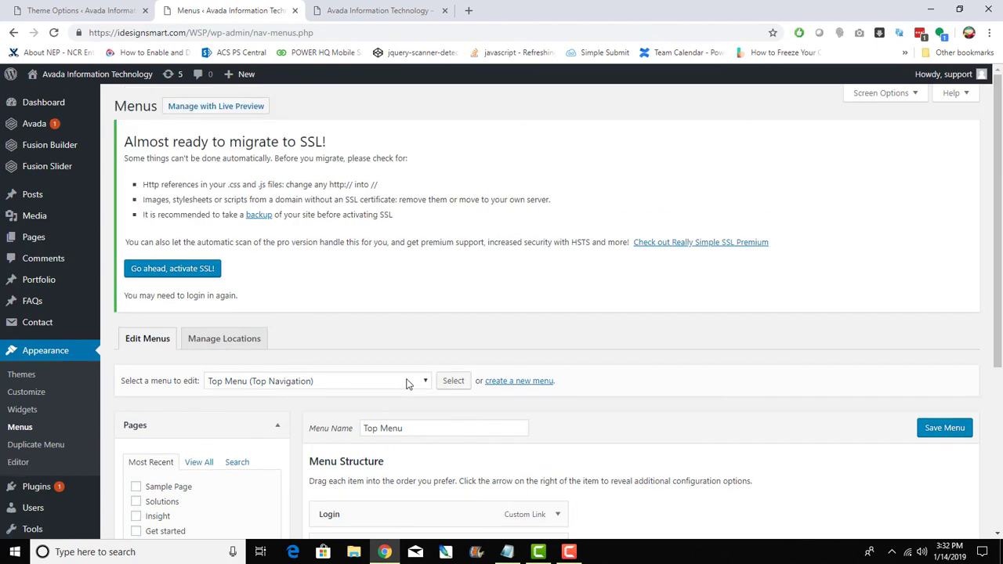
pyautogui.click(406, 381)
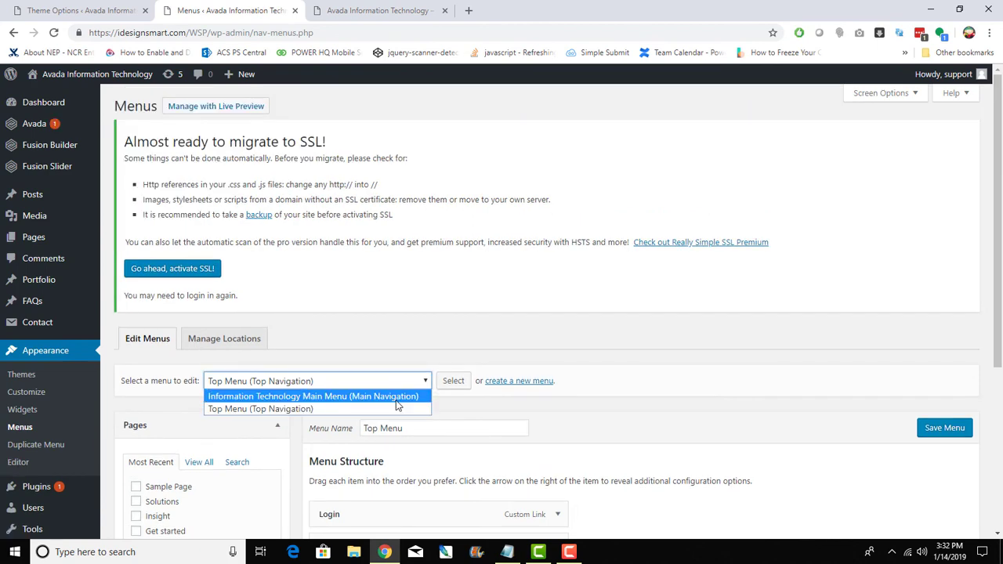
pyautogui.click(397, 402)
pyautogui.click(453, 381)
pyautogui.scroll(-3, 593, 402)
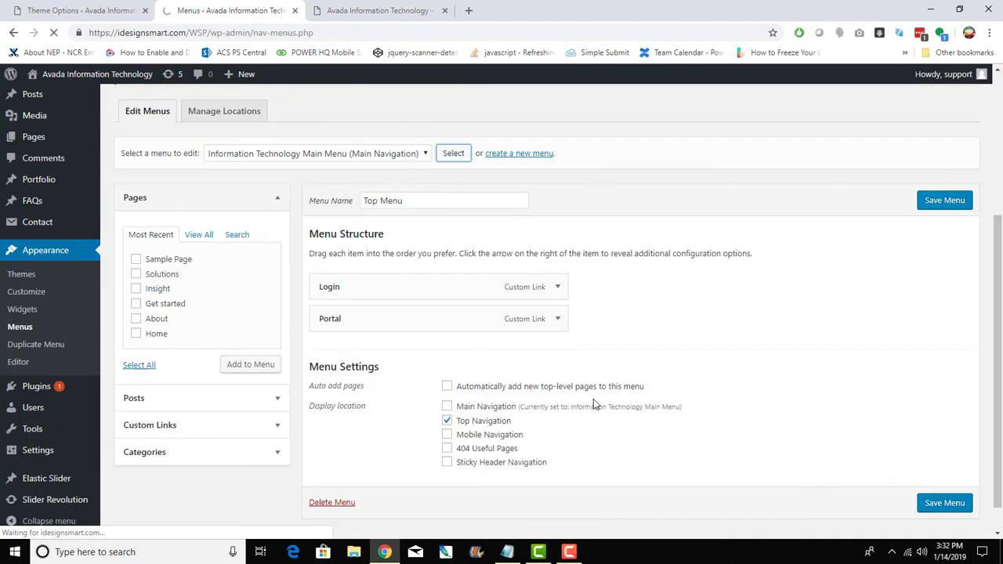
pyautogui.scroll(-1, 593, 403)
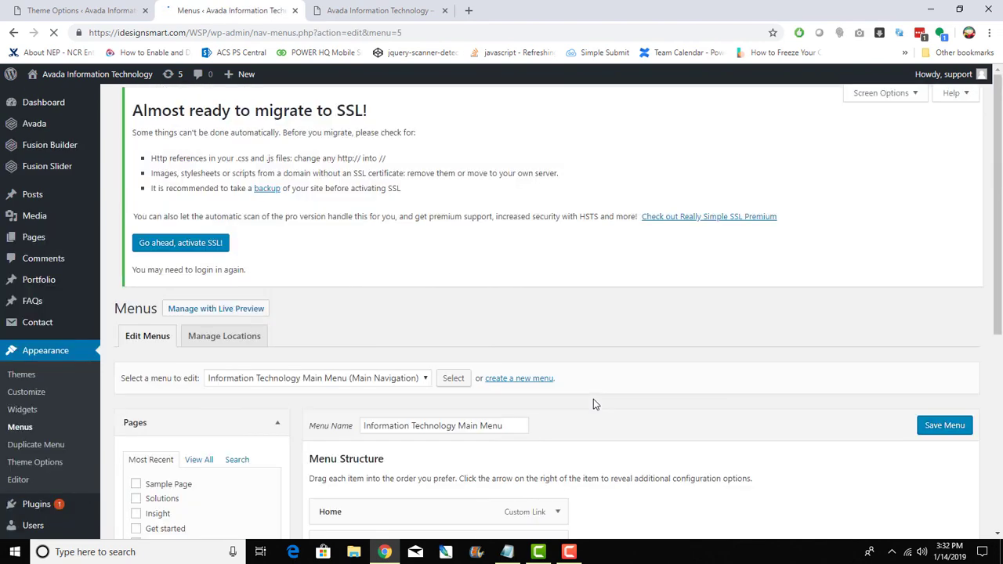
pyautogui.scroll(-3, 593, 399)
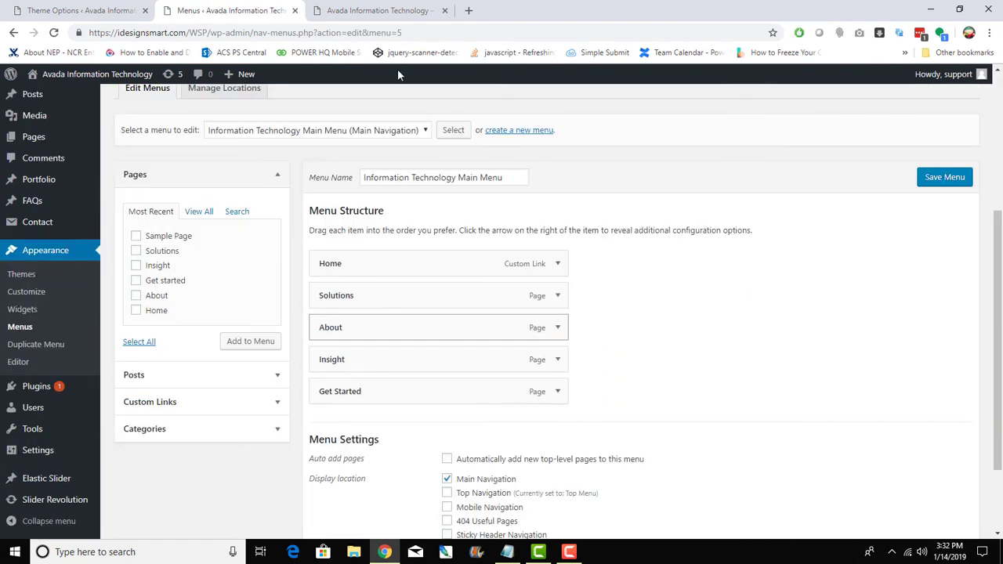
pyautogui.click(393, 10)
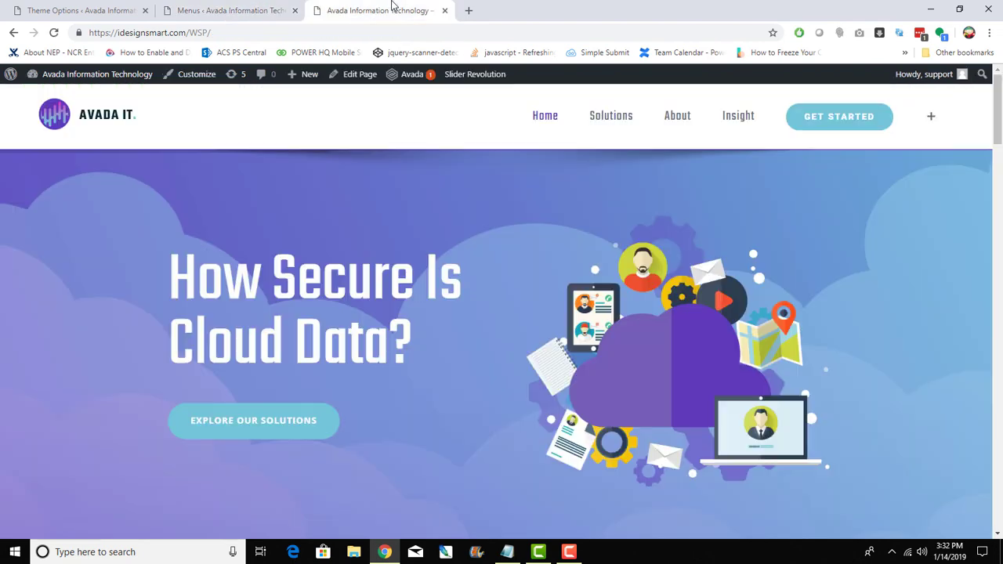
pyautogui.click(183, 9)
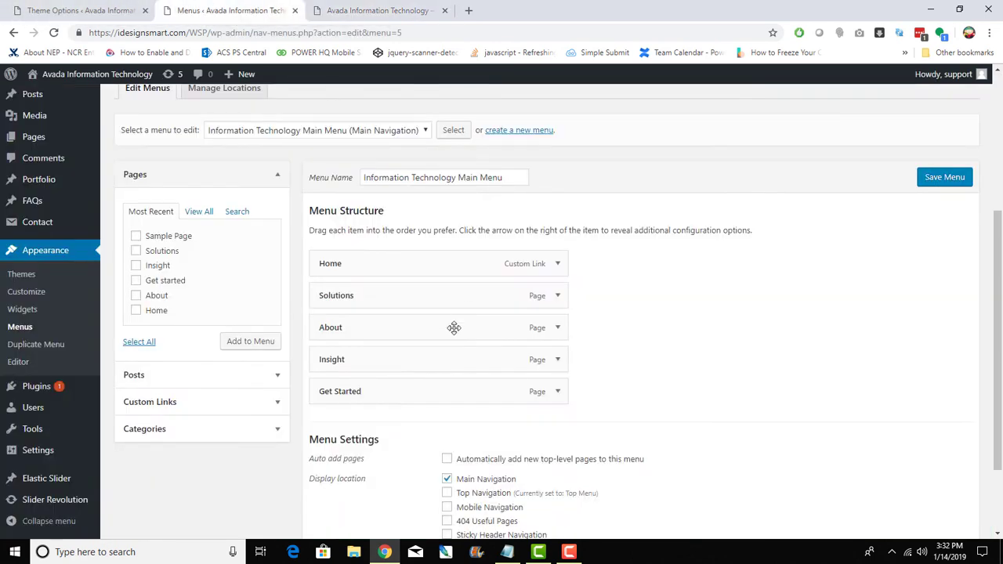
# Step: Open the Get Started menu item's Avada menu options and list the choices for Menu First Level Style
pyautogui.click(557, 392)
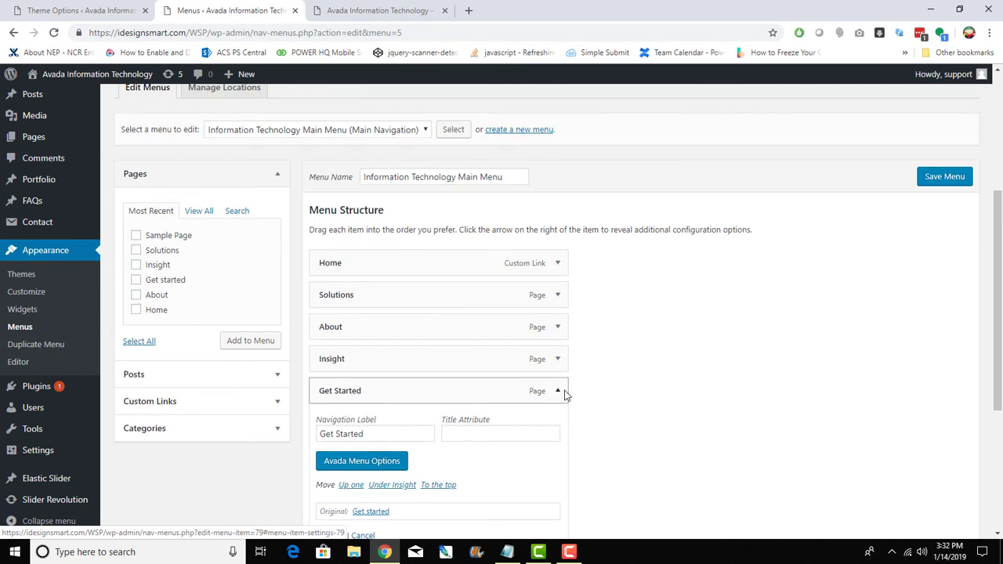
pyautogui.scroll(-2, 419, 379)
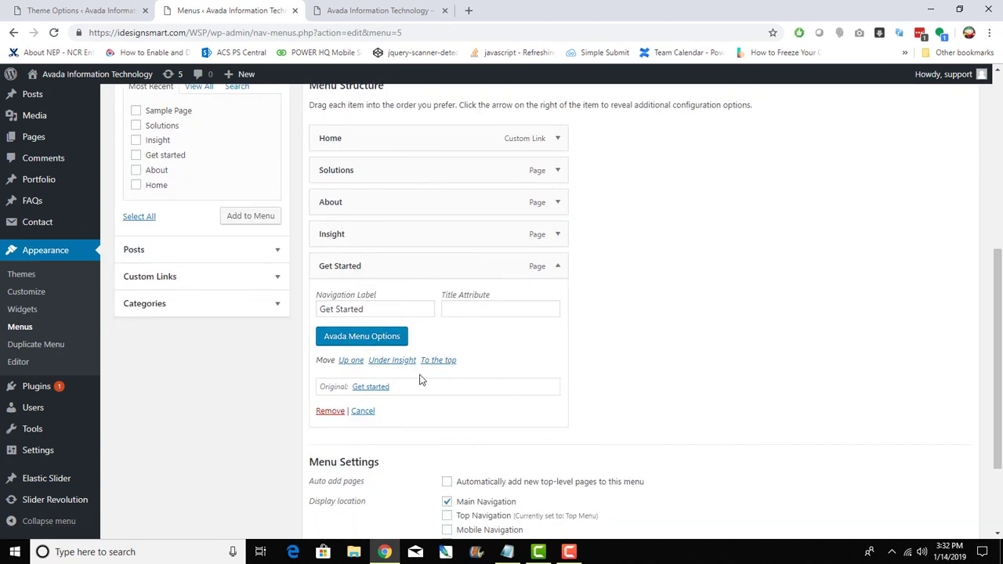
pyautogui.click(366, 339)
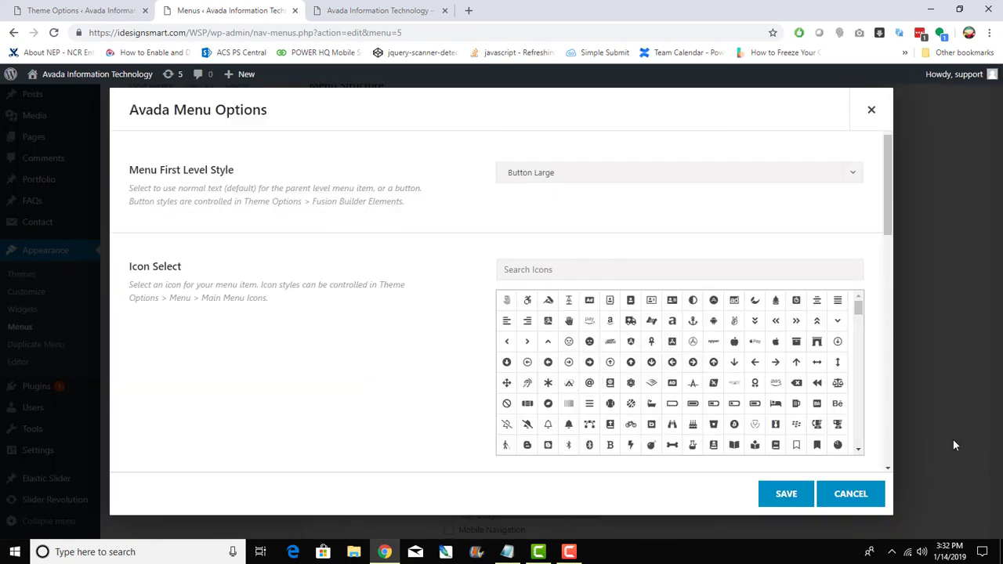
pyautogui.click(570, 180)
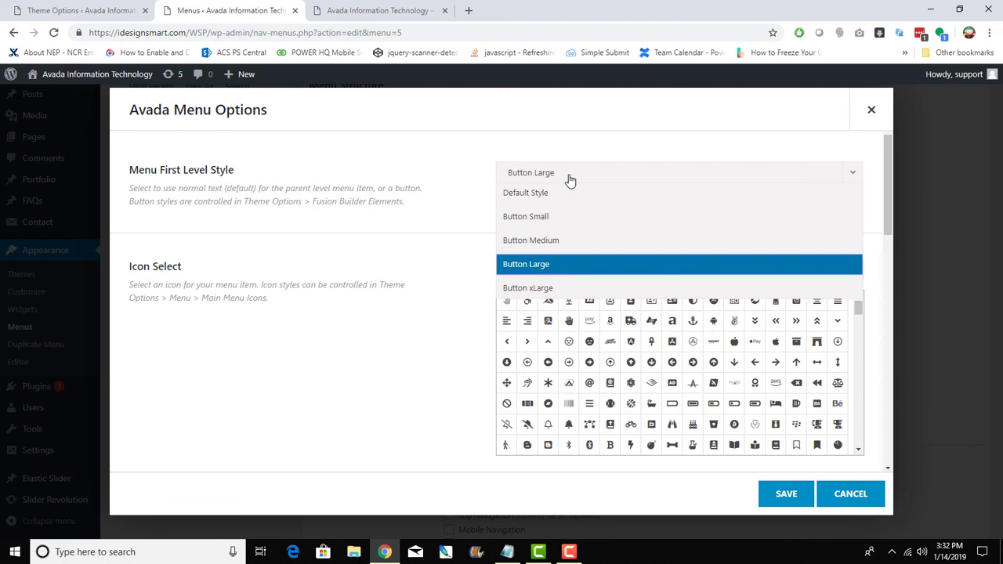
# Step: Compare the first-level style choices with the live header's Get Started button, then close the list without changing the style
pyautogui.click(368, 6)
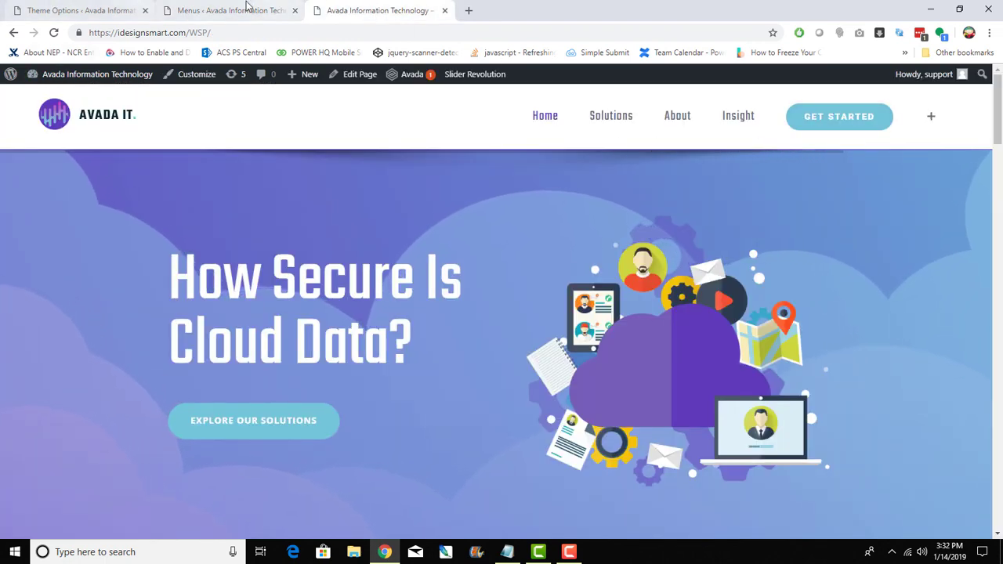
pyautogui.click(122, 9)
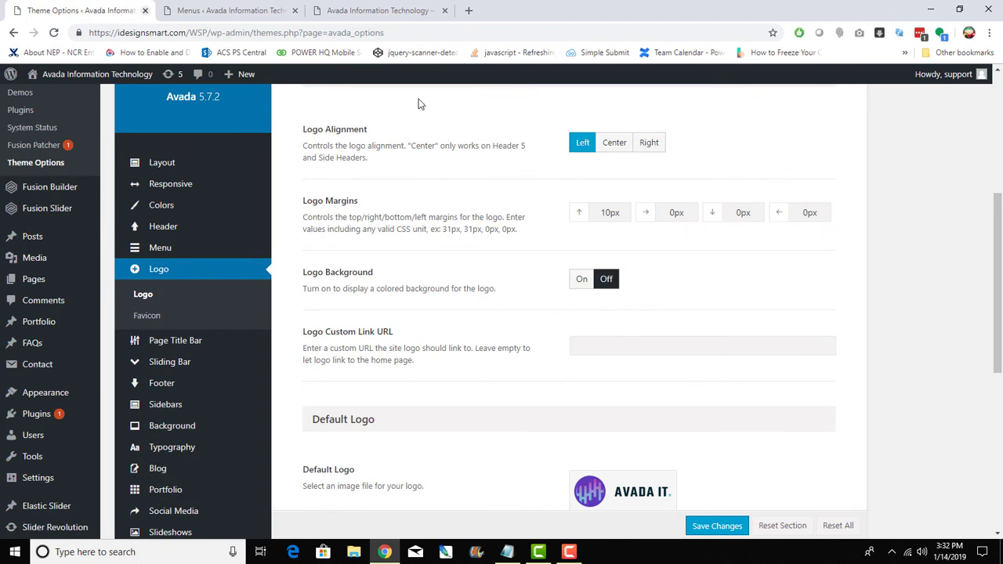
pyautogui.click(256, 6)
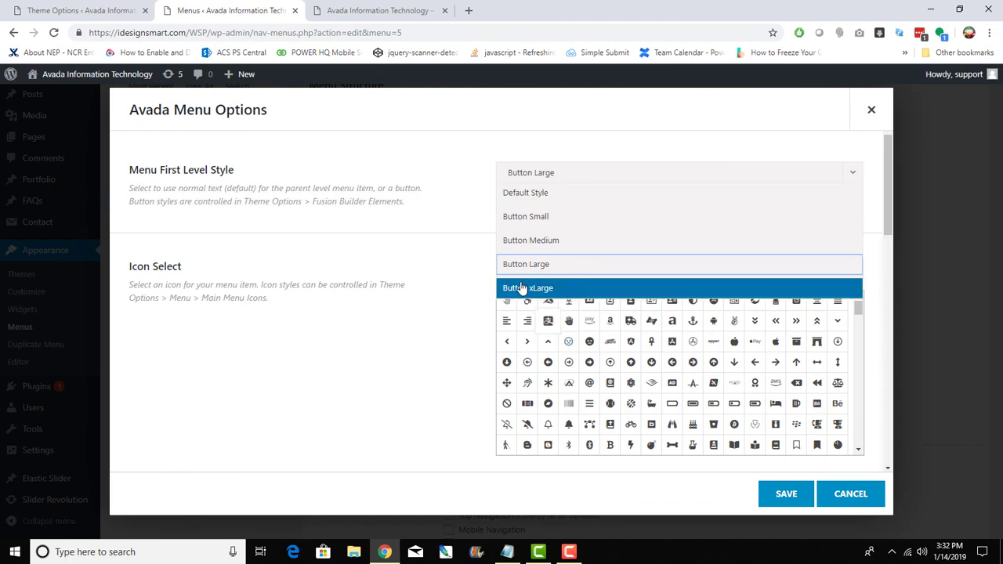
pyautogui.click(440, 347)
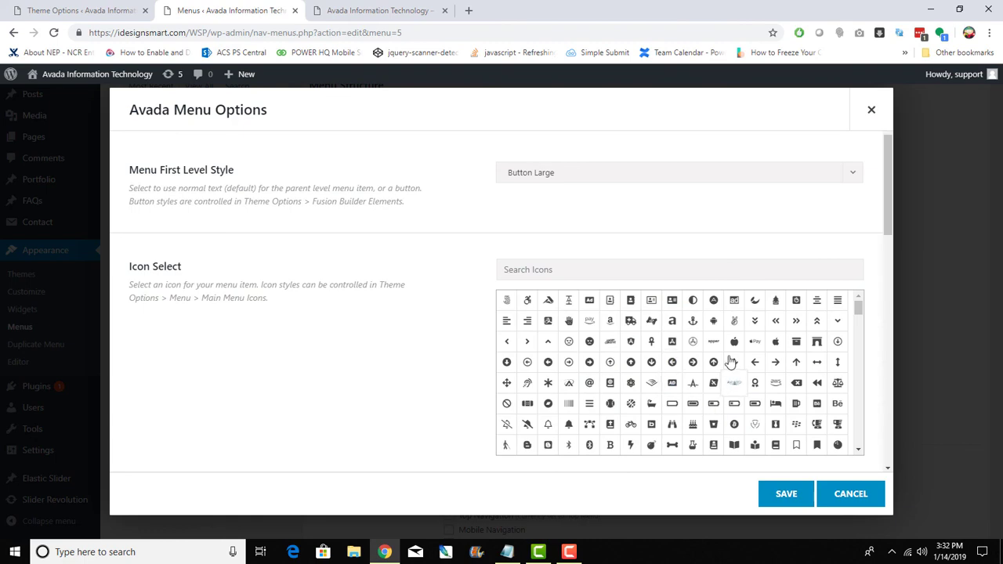
# Step: Review the icon, highlight label, modal window and mega menu settings of the Get Started item, then close them without saving
pyautogui.scroll(-3, 700, 394)
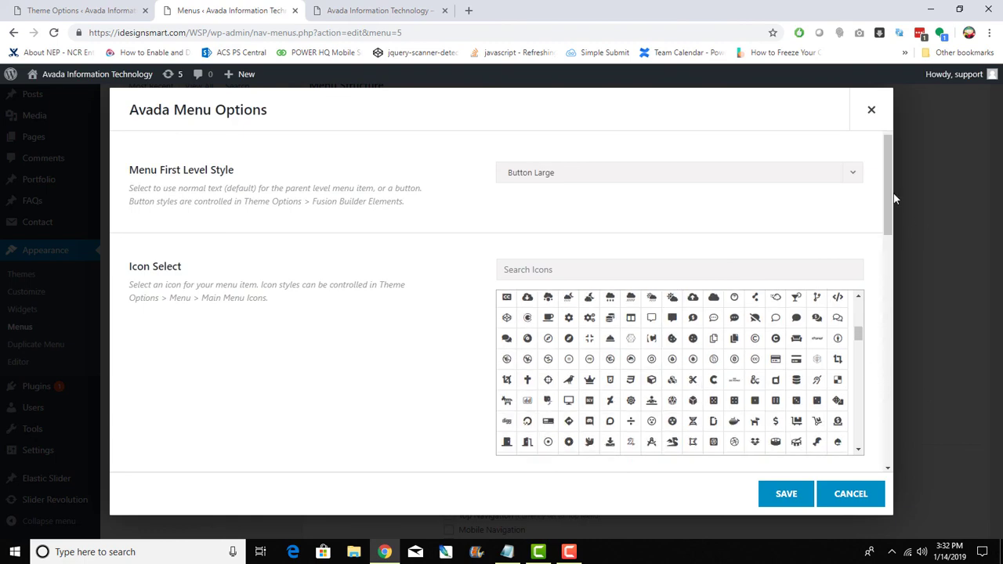
pyautogui.moveTo(891, 196); pyautogui.dragTo(904, 287)
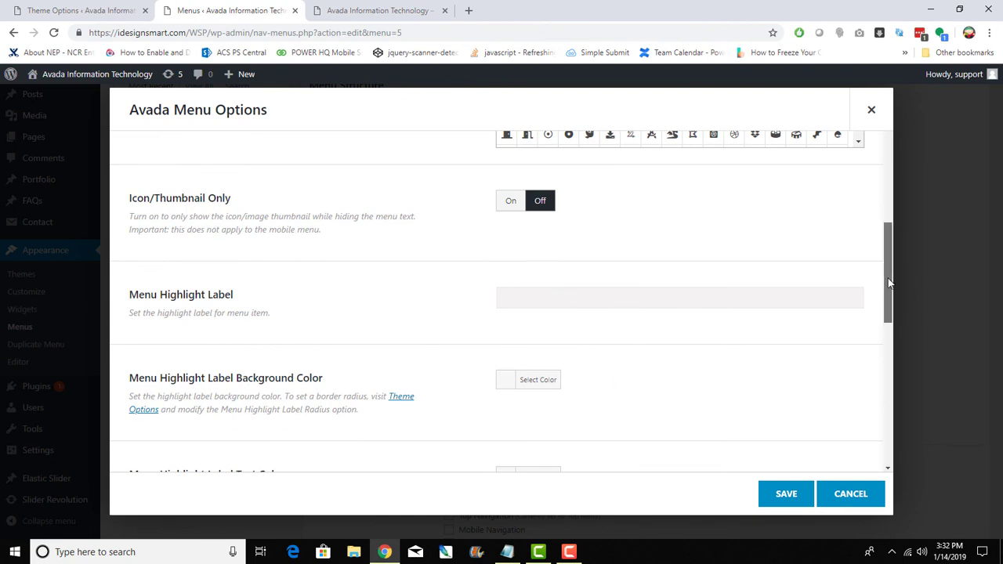
pyautogui.moveTo(889, 264); pyautogui.dragTo(931, 430)
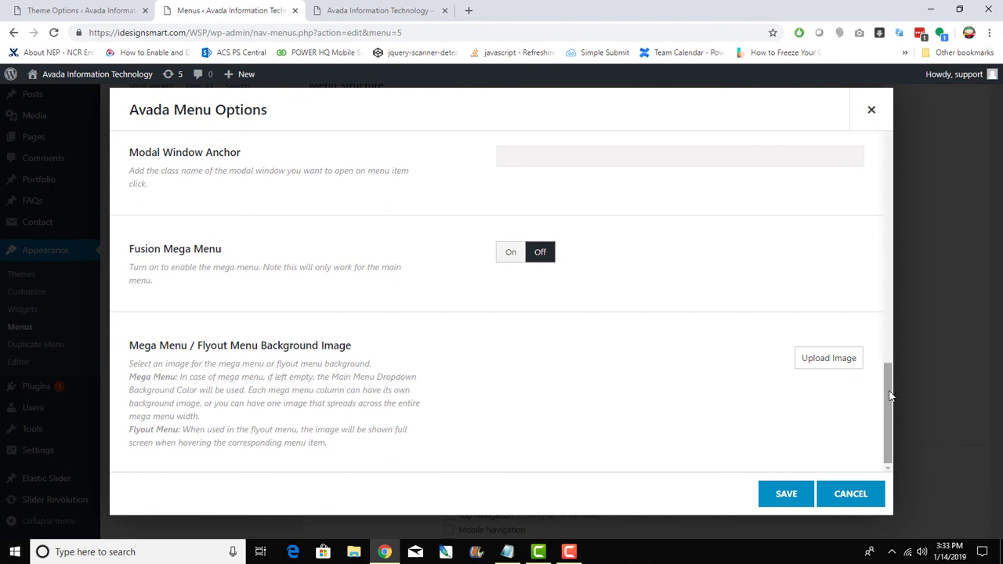
pyautogui.click(851, 493)
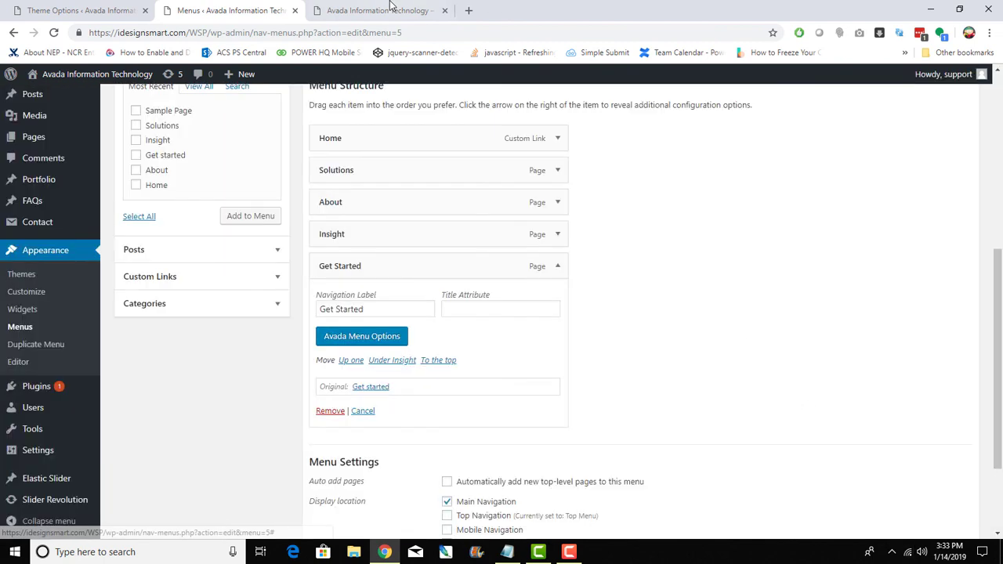
# Step: Switch to the live home page and check how the header and its menu behave as the page moves down and back up
pyautogui.click(376, 10)
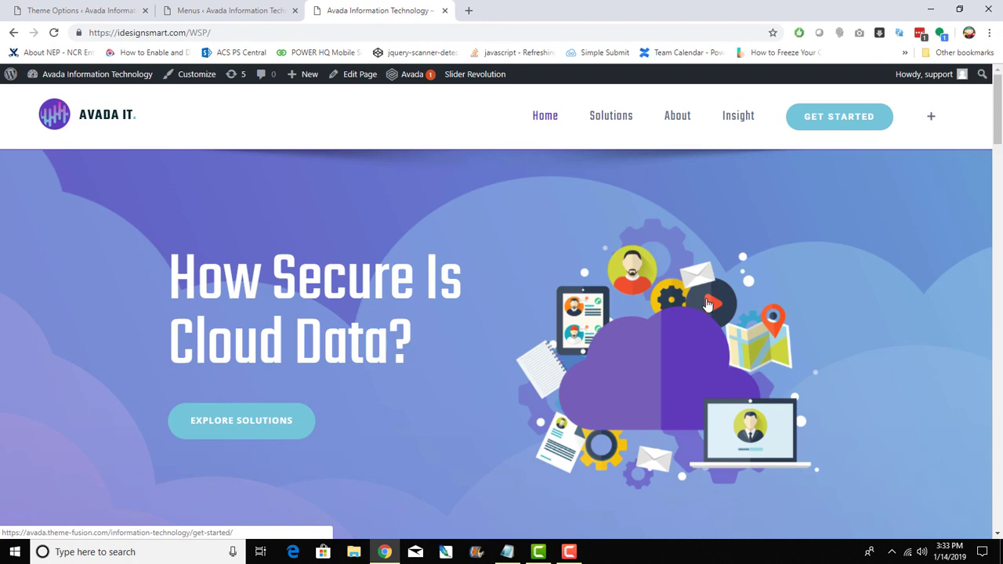
pyautogui.scroll(-3, 282, 330)
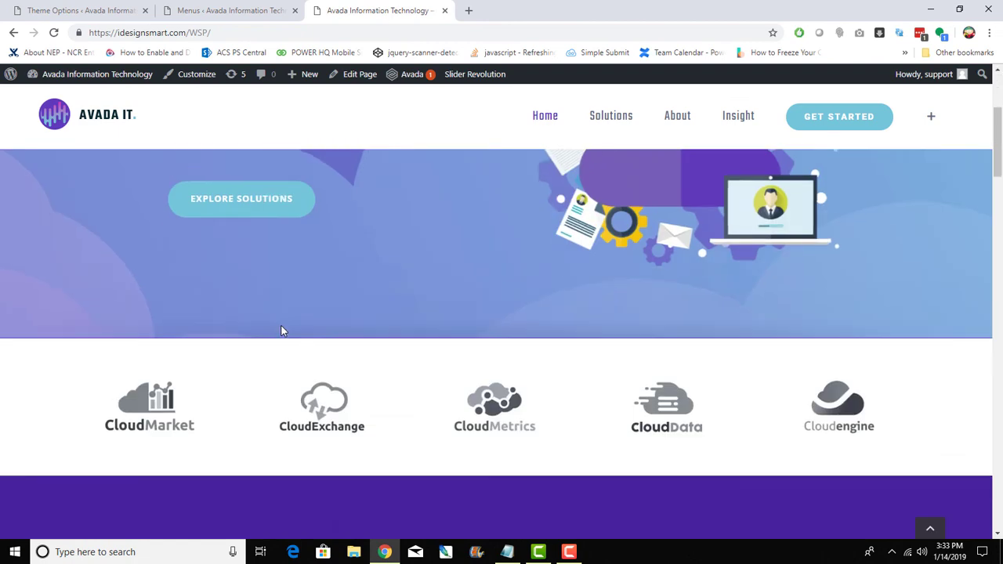
pyautogui.scroll(3, 282, 330)
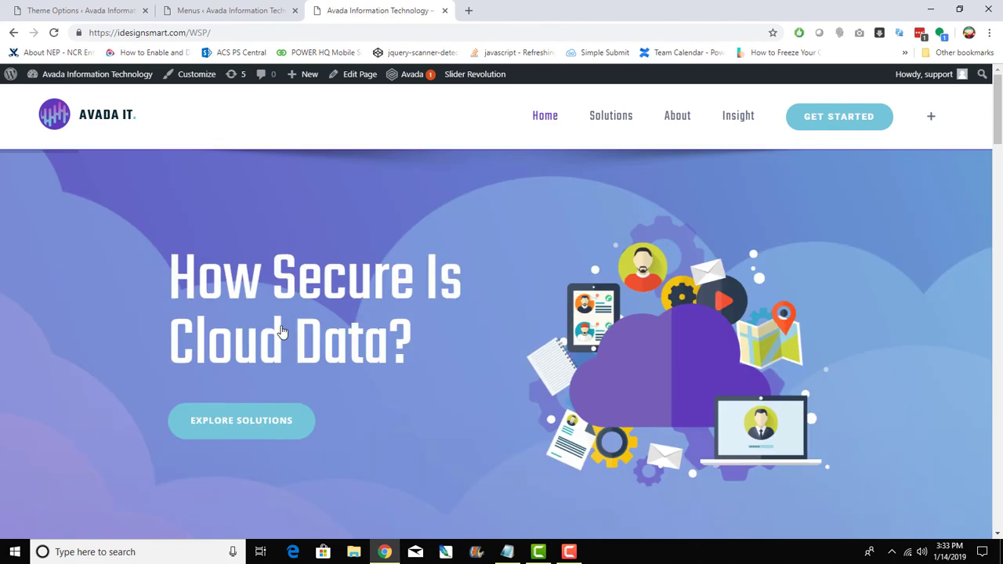
pyautogui.scroll(-3, 282, 332)
pyautogui.scroll(-3, 282, 331)
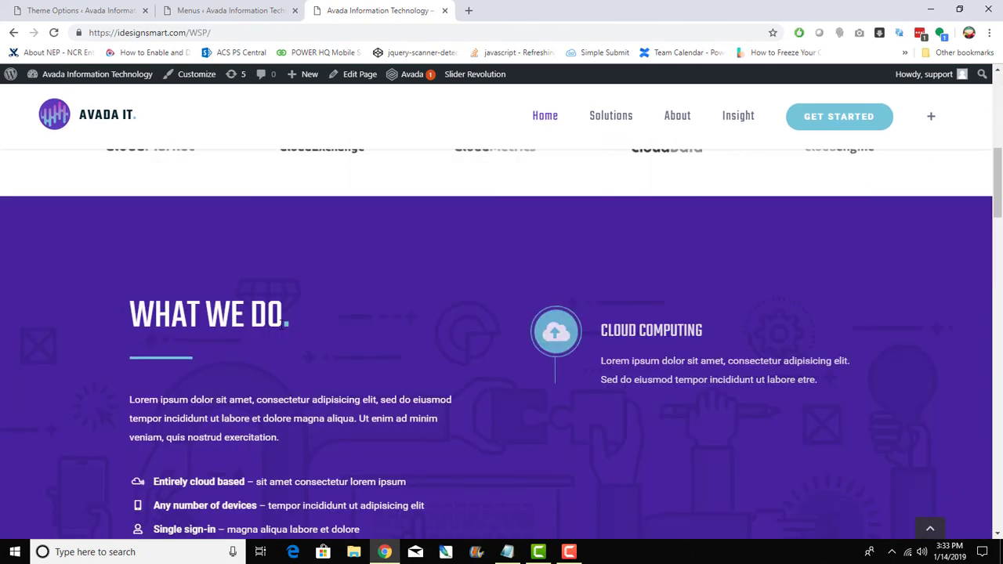
pyautogui.scroll(6, 279, 323)
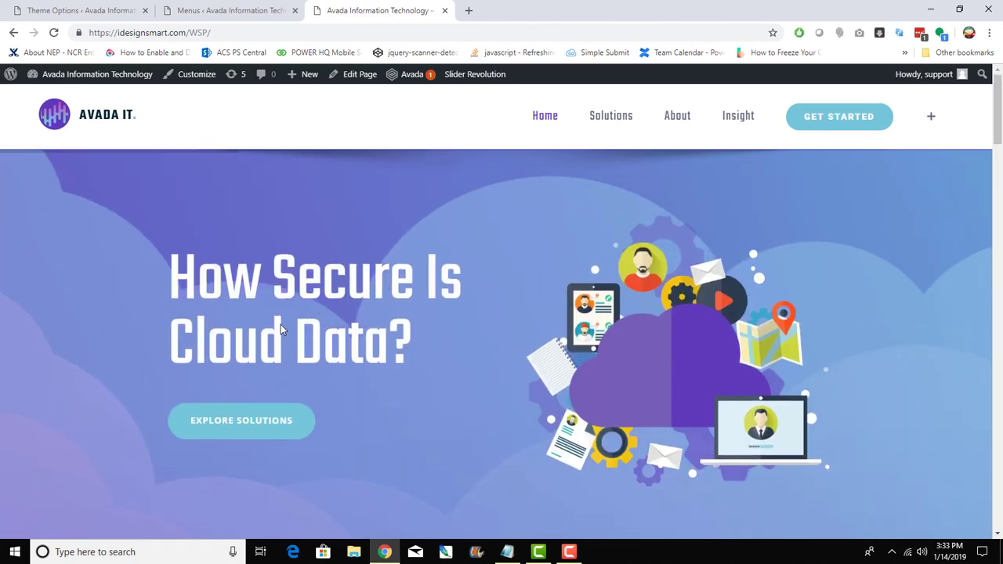